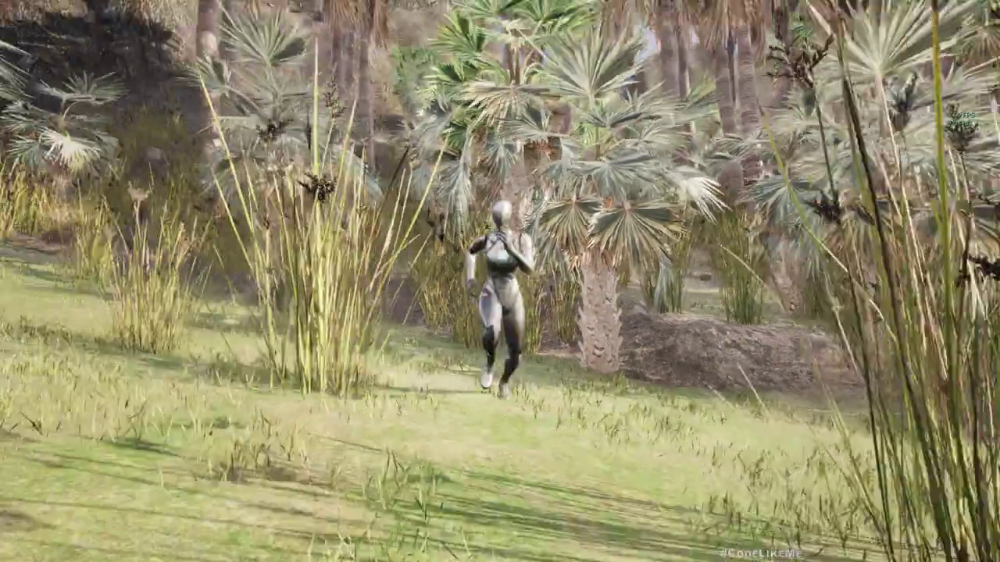
key("a")
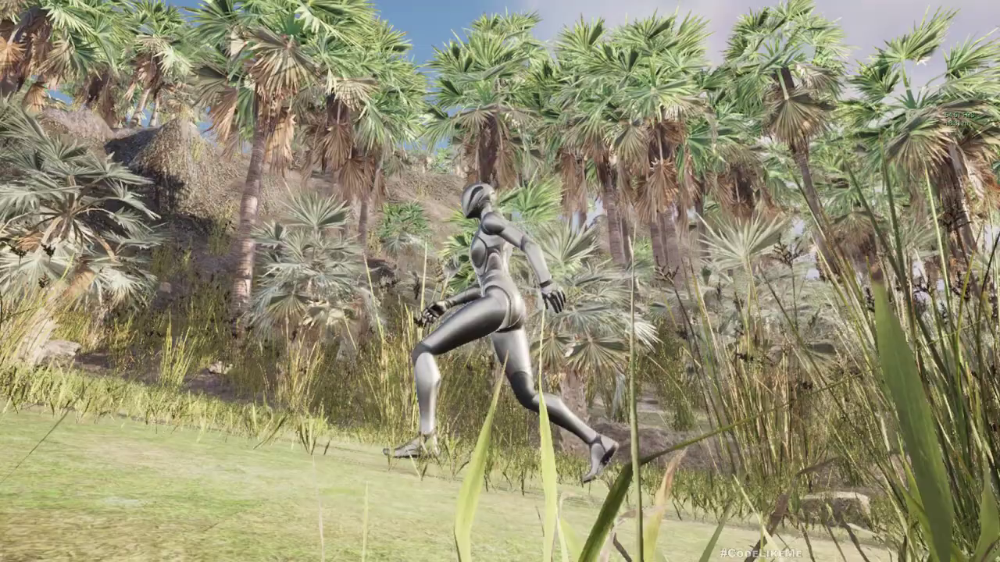
key("w")
key("w")
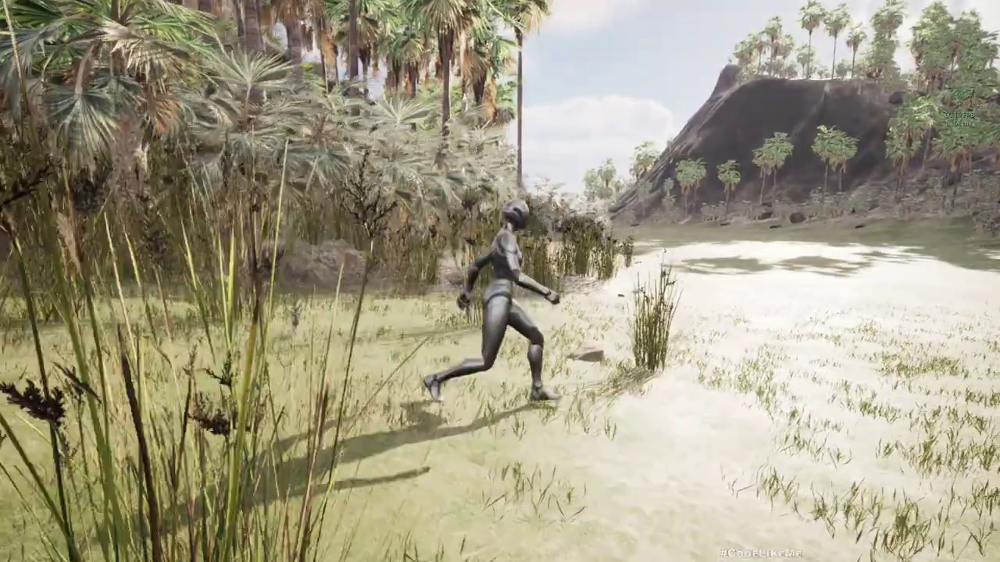
key("w")
key("w")
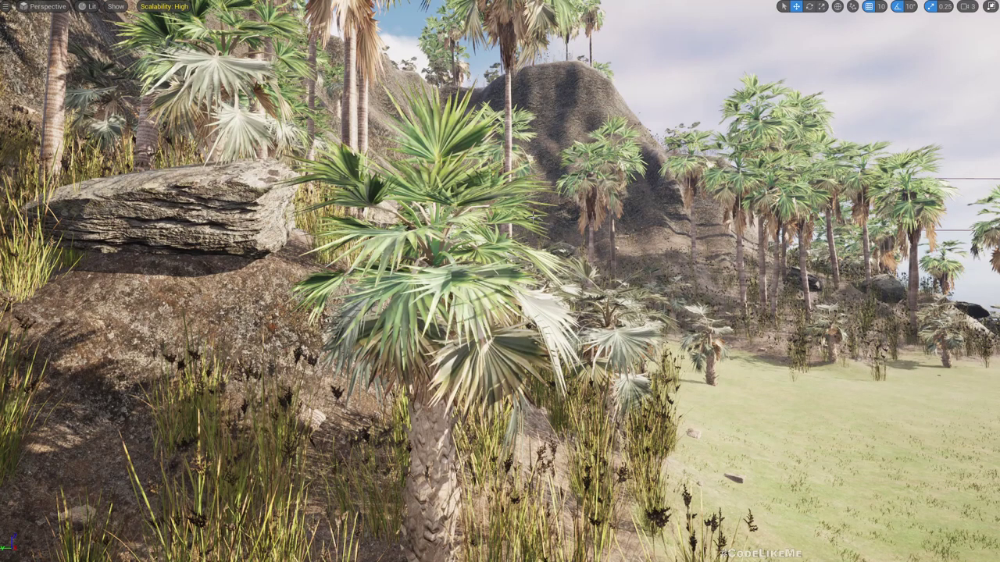
Fly through the level to examine the reeds, the palms at ground level and the palm forest on the hillside.
right_click_drag(500, 281, 590, 332)
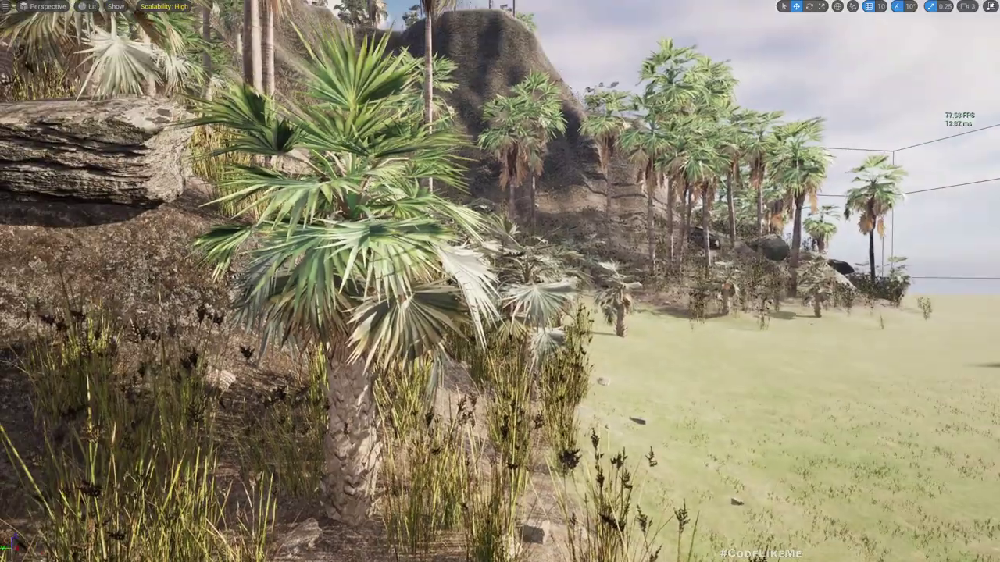
right_click_drag(500, 281, 461, 321)
key("a")
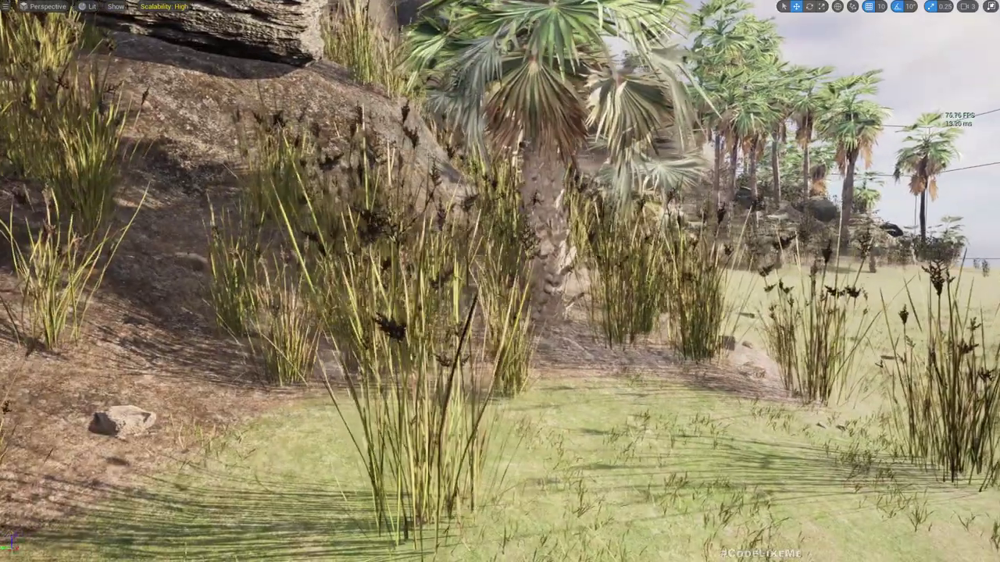
key("w")
right_click_drag(500, 282, 613, 307)
key("q")
key("e")
key("d")
key("w")
key("e")
key("w")
key("e")
key("a")
key("w")
key("w")
key("w")
key("s")
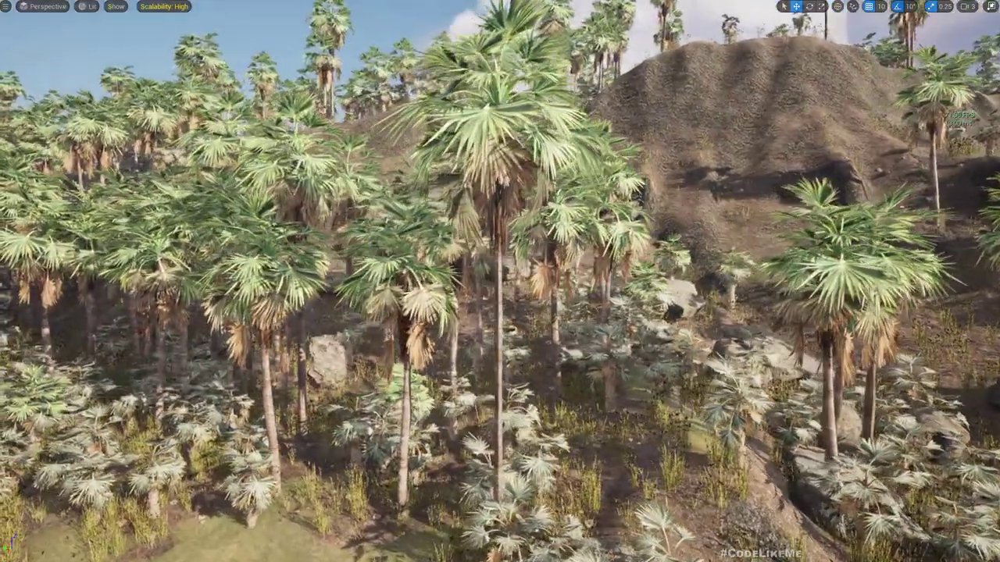
Exit the full-screen viewport and open the M_Thal material from the PalmTrees folder.
key("F11")
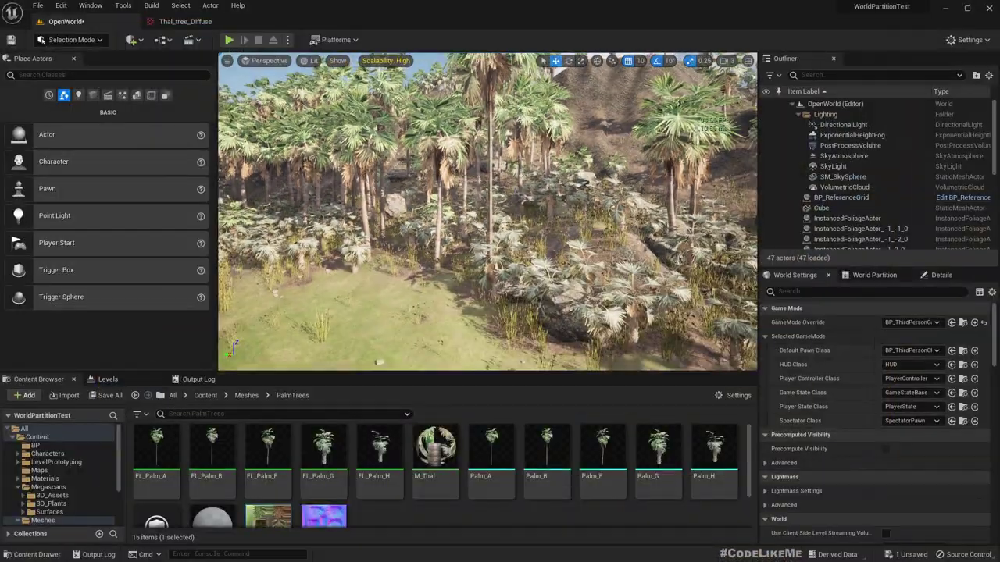
left_click(433, 455)
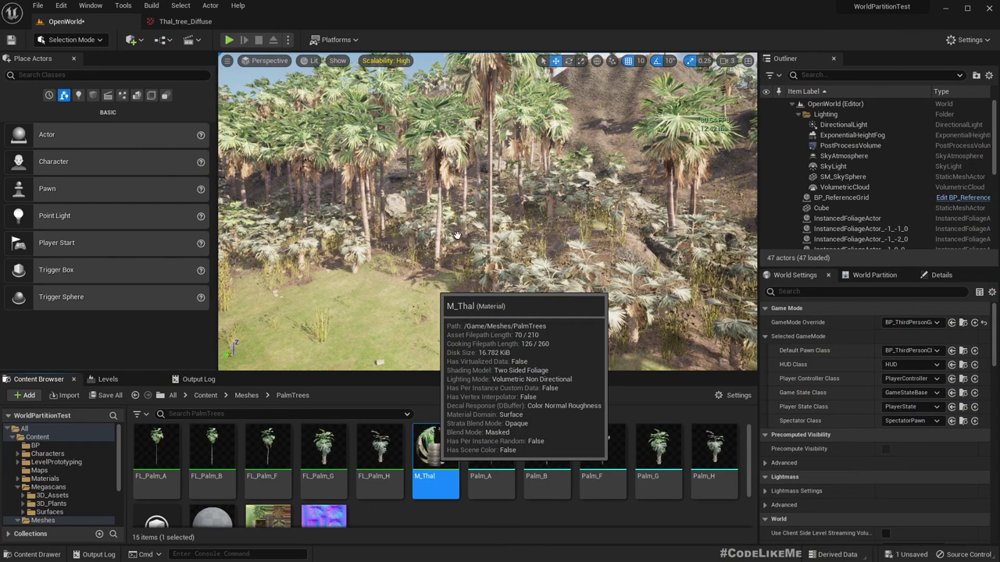
double_click(434, 455)
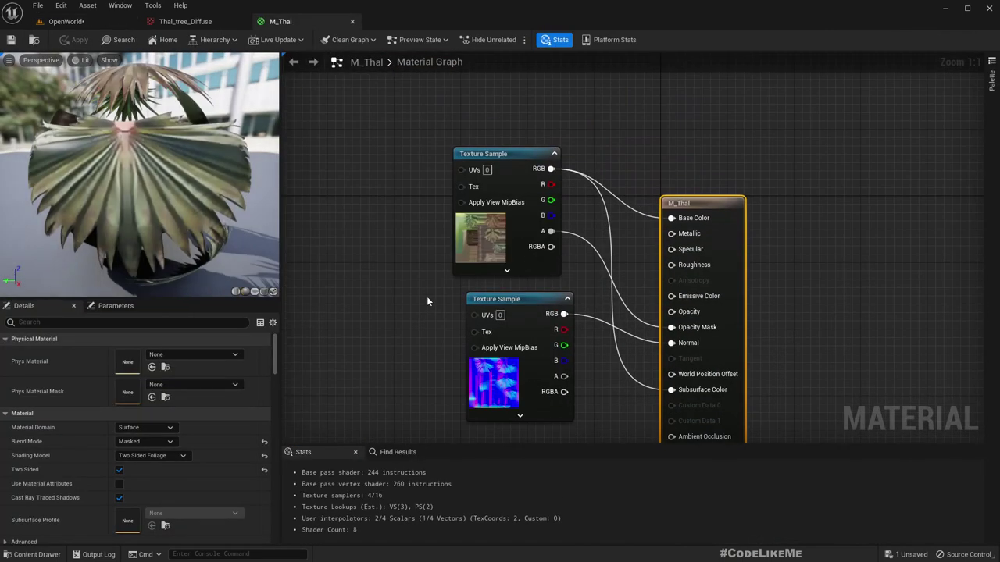
right_click_drag(418, 283, 440, 236)
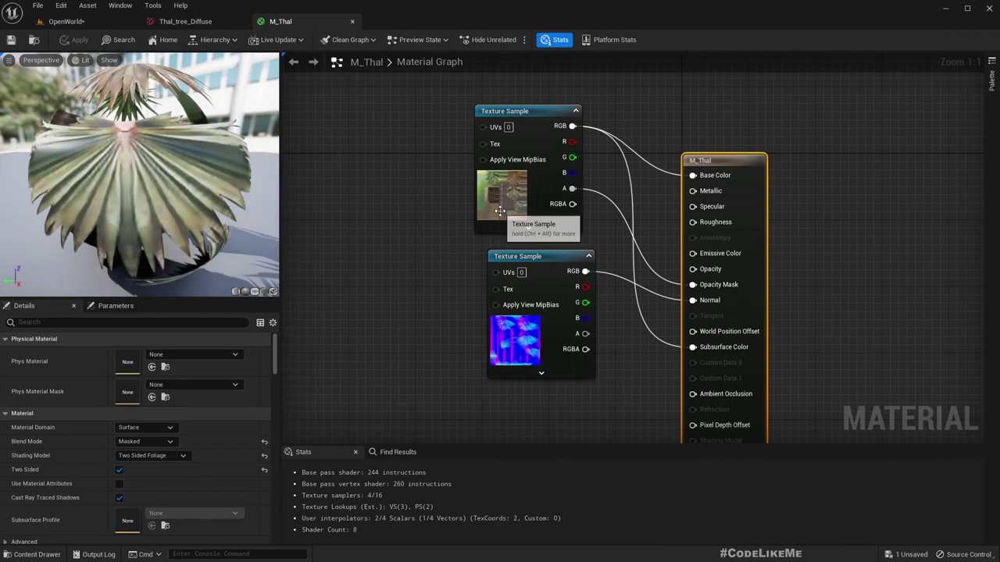
Examine the leaf and trunk cutouts in the Thal_tree_Diffuse texture and return to the OpenWorld level.
left_click(184, 22)
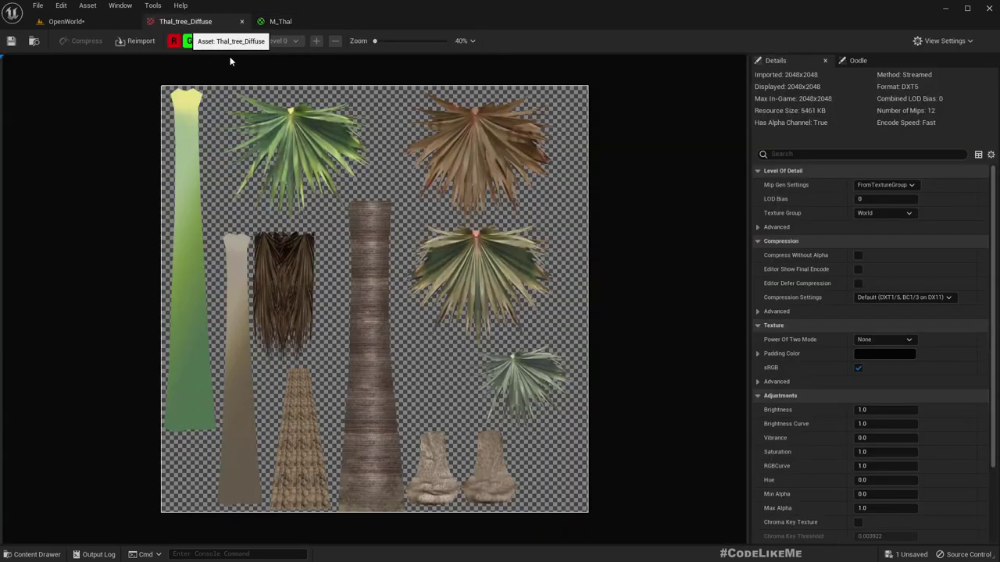
scroll(447, 482, "up", 2)
scroll(449, 482, "down", 2)
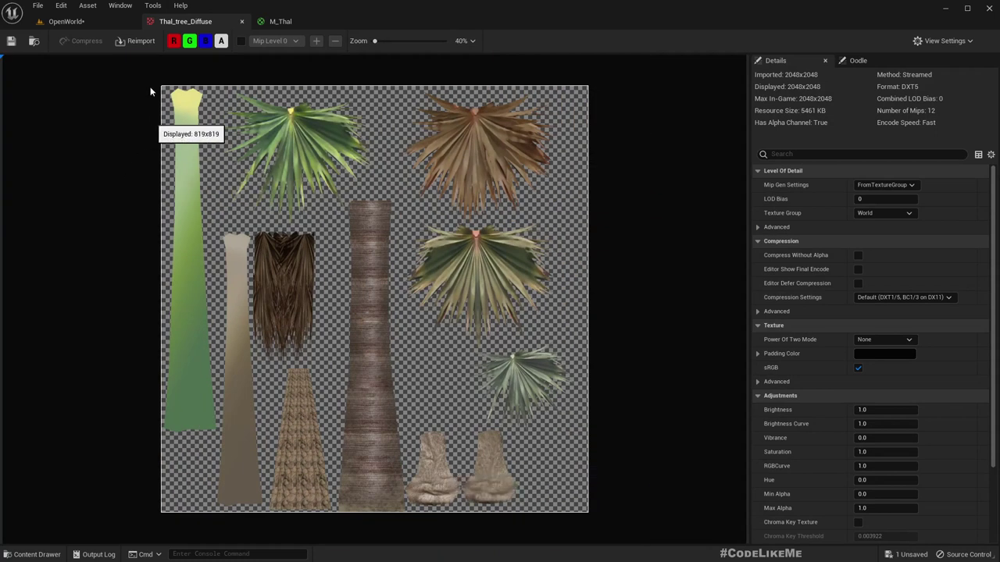
left_click(66, 21)
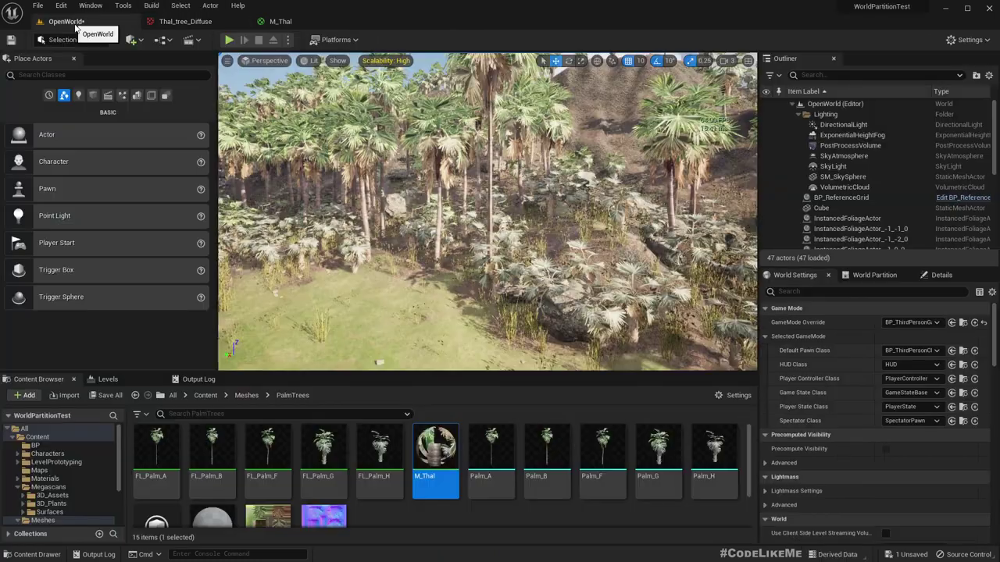
In the M_Thal graph, move the result node farther from the texture samples and align the normal-map sample under the diffuse one.
left_click(275, 21)
left_click_drag(735, 172, 851, 117)
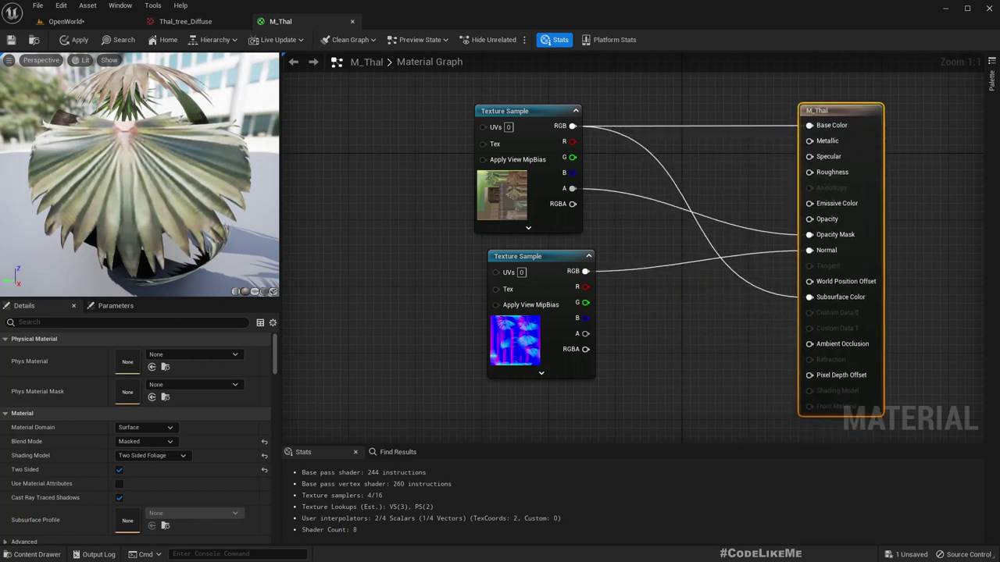
right_click_drag(615, 368, 617, 287)
left_click(539, 171)
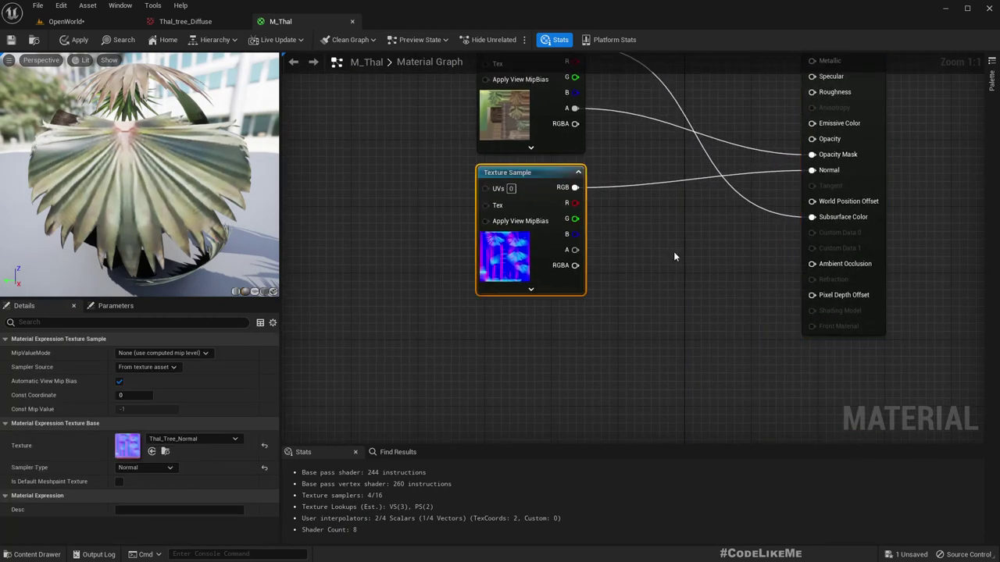
Add a Wind function node to the material graph and place it beneath the normal-map Texture Sample.
right_click_drag(672, 249, 669, 311)
scroll(720, 364, "down", 1)
right_click(578, 398)
right_click_drag(588, 421, 615, 283)
right_click(631, 291)
type("wind")
key("Return")
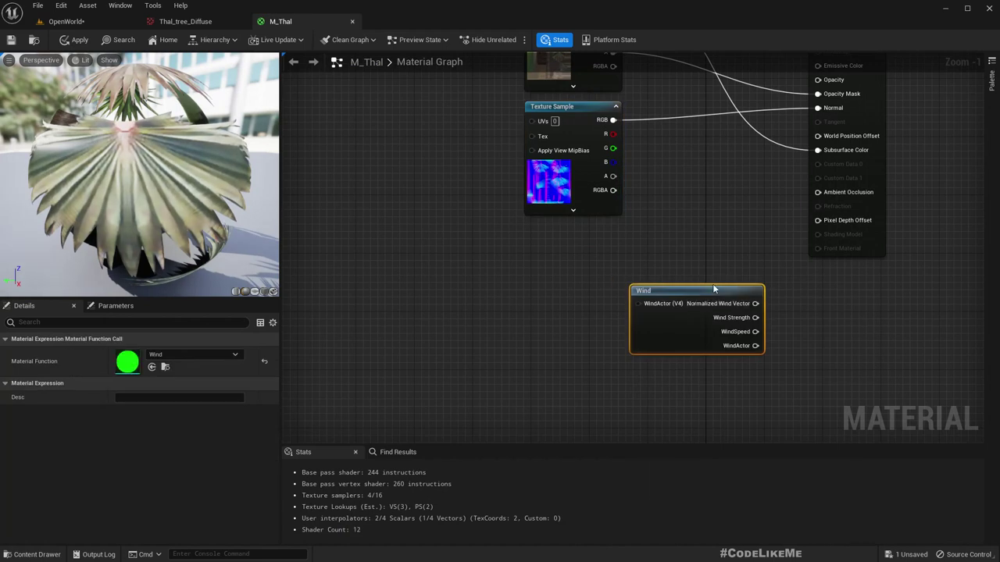
left_click_drag(709, 295, 610, 272)
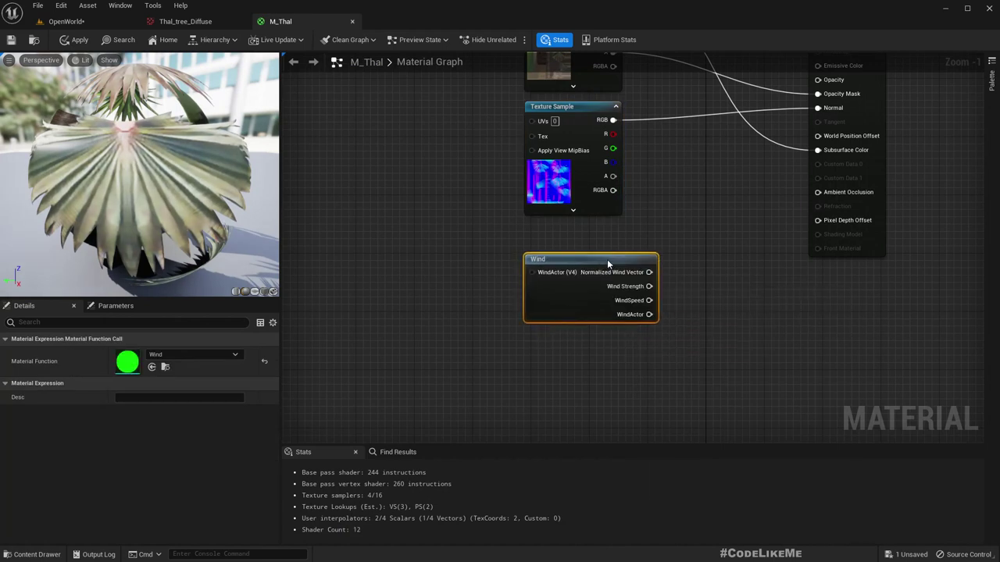
scroll(696, 290, "up", 1)
Check the descriptions of the Wind node and its WindActor input, and delete the node.
mouse_move(472, 349)
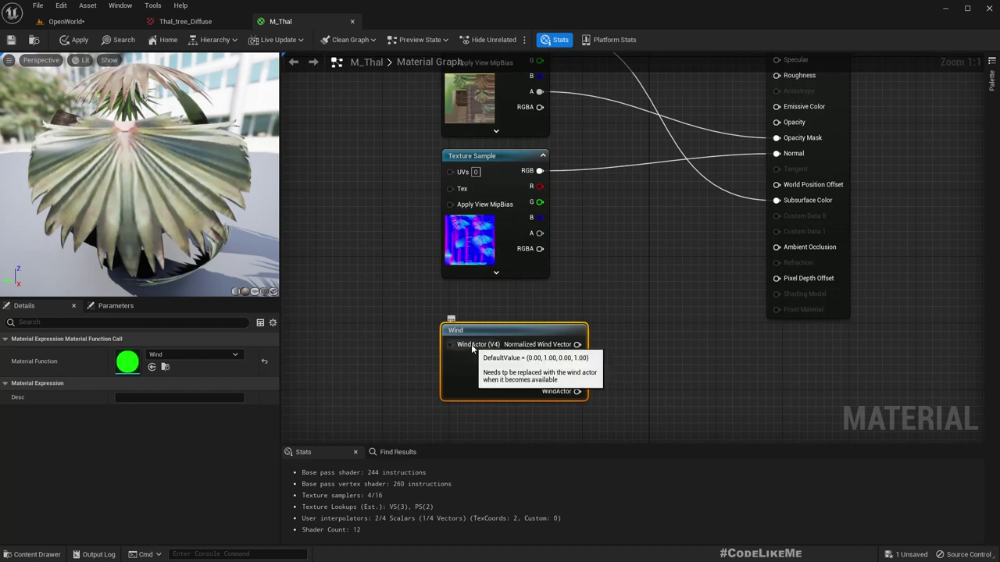
scroll(582, 328, "down", 5)
left_click(581, 329)
scroll(589, 278, "up", 5)
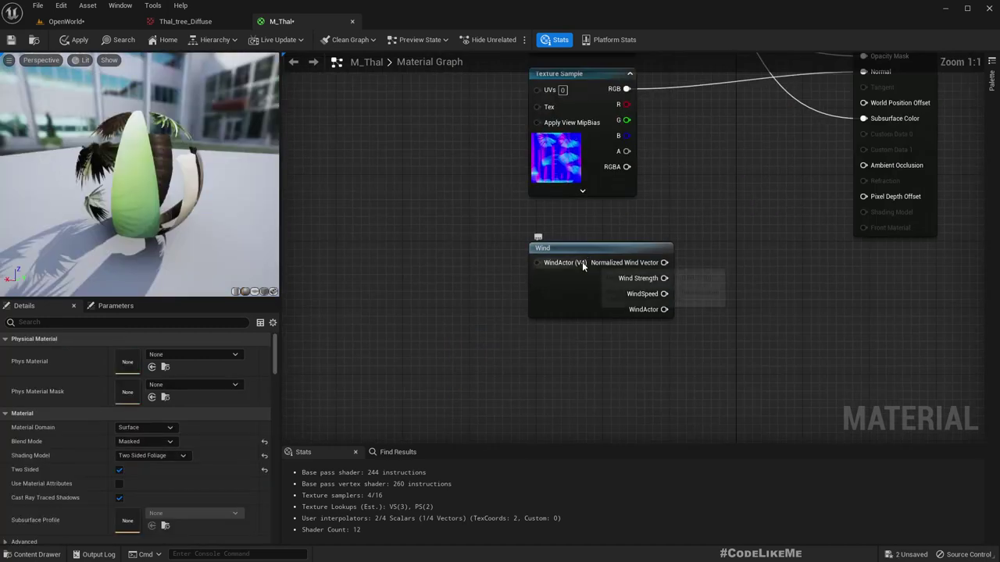
mouse_move(582, 262)
left_click(581, 293)
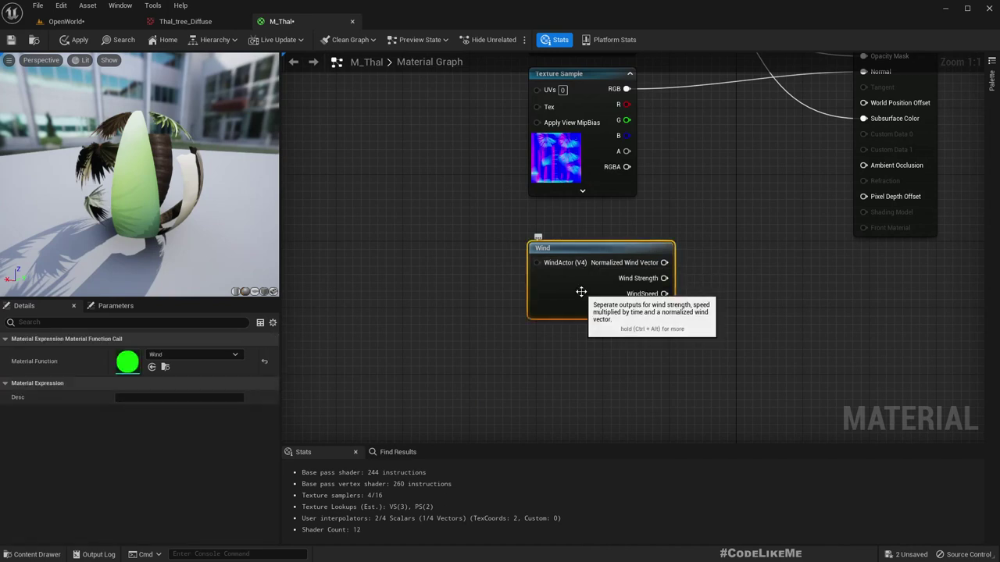
key("Delete")
Add a SimpleGrassWind function node below the normal-map sample and connect its Result to the material's World Position Offset.
right_click_drag(581, 292, 537, 311)
right_click(536, 308)
type("wind")
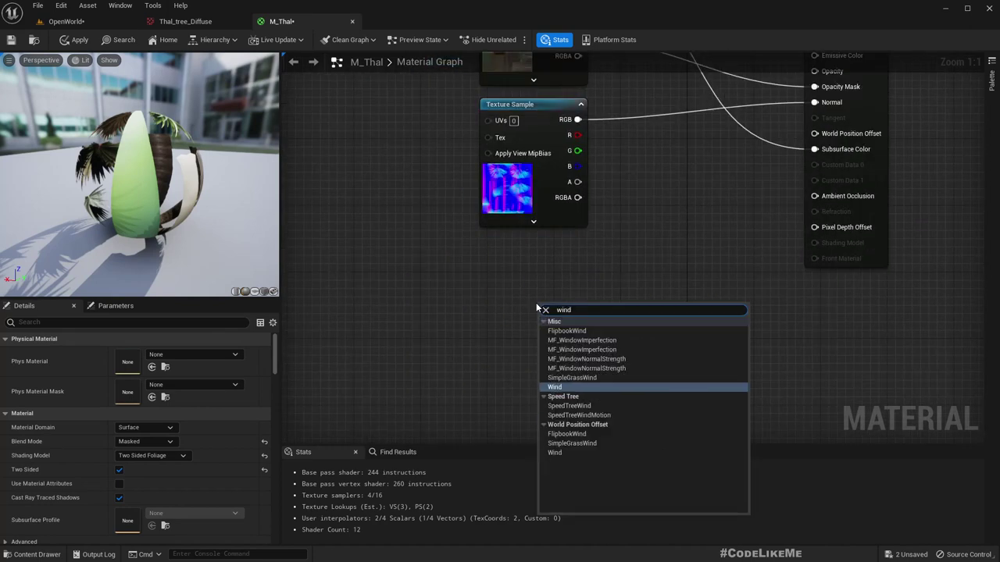
key("Down")
key("Down")
key("Down")
key("Down")
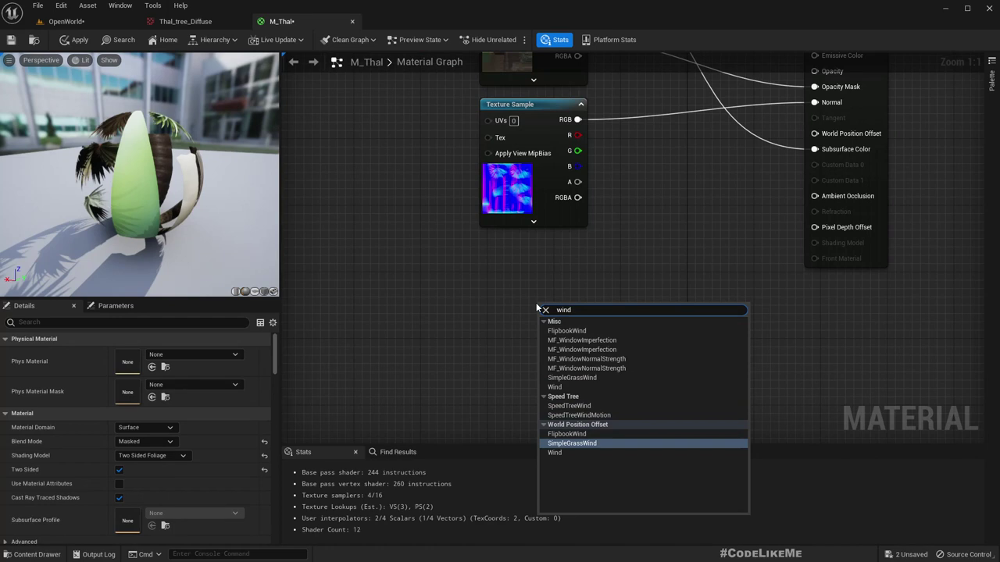
key("Return")
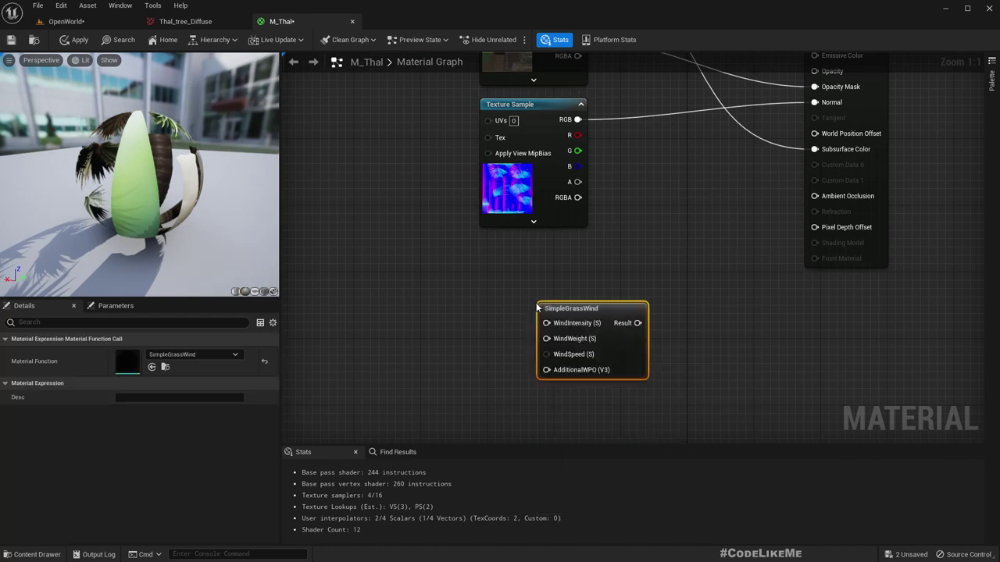
left_click_drag(635, 323, 818, 134)
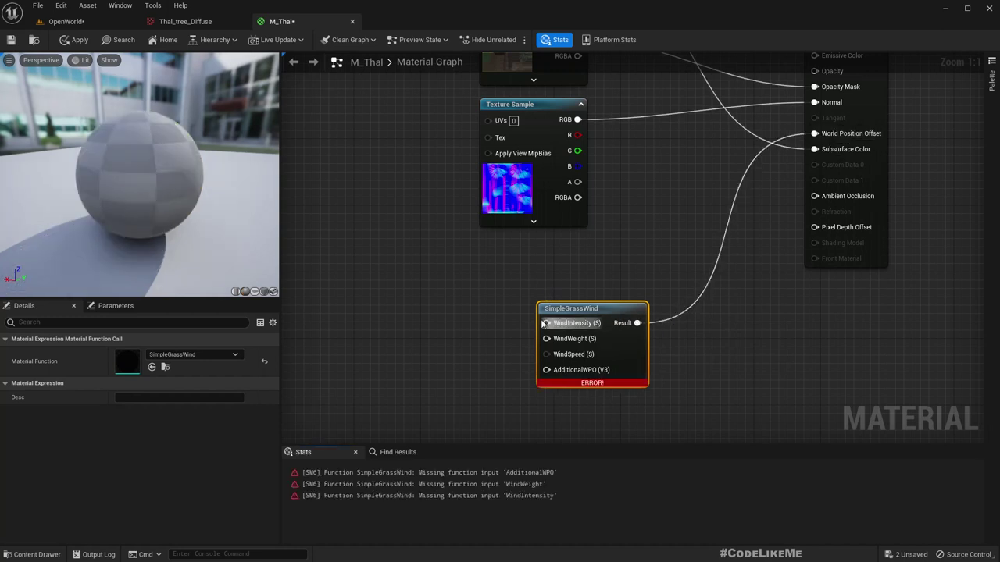
Promote SimpleGrassWind's WindIntensity and WindWeight inputs to parameters and stack the two parameter nodes in front of it.
right_click_drag(444, 307, 527, 267)
left_click_drag(671, 266, 621, 248)
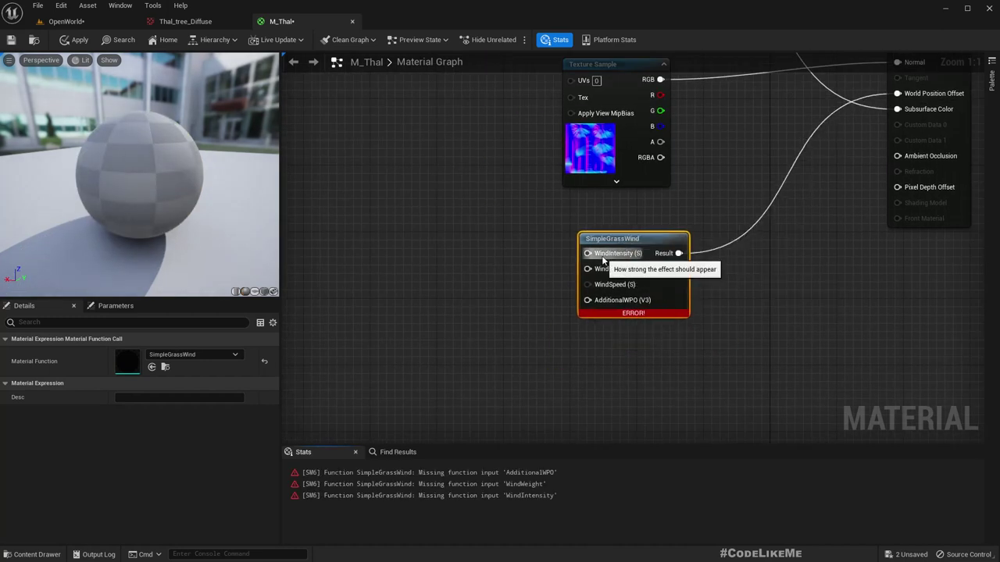
right_click(601, 253)
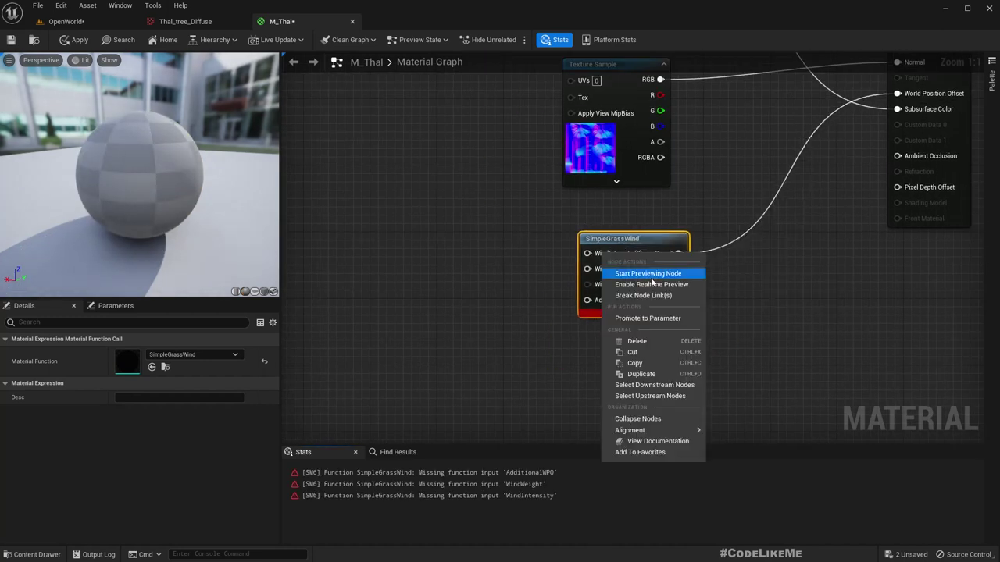
left_click(645, 318)
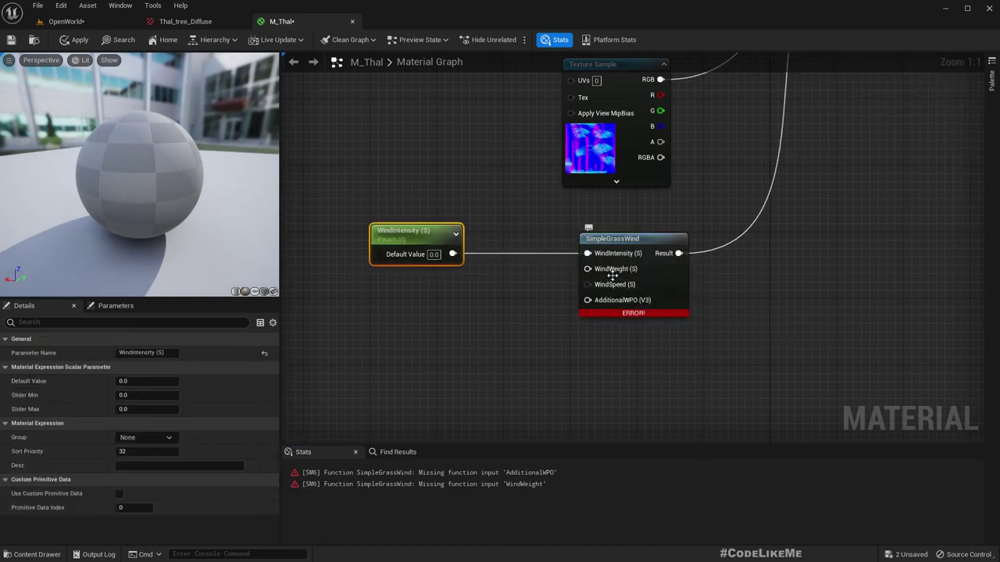
right_click(614, 273)
left_click(650, 335)
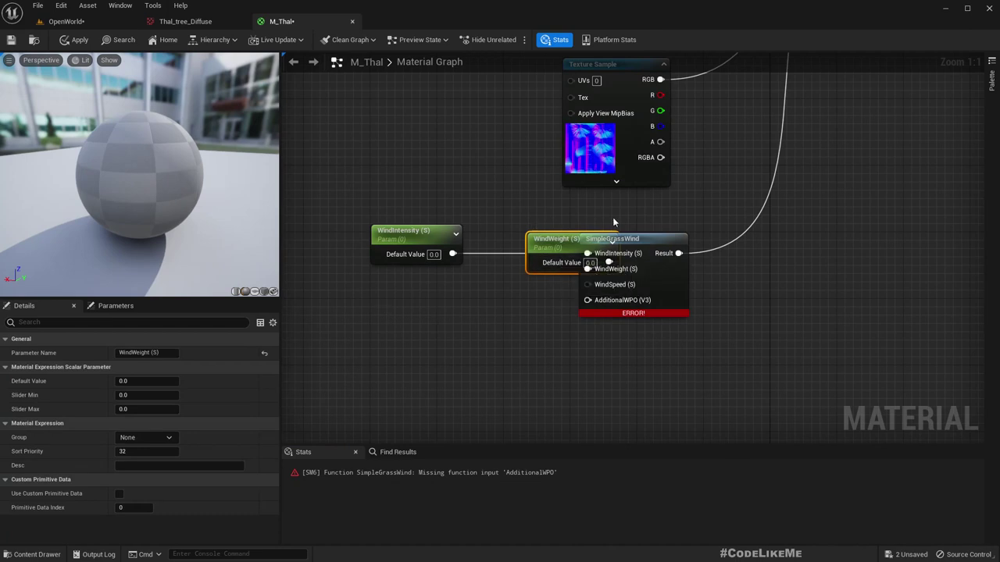
left_click_drag(557, 248, 401, 290)
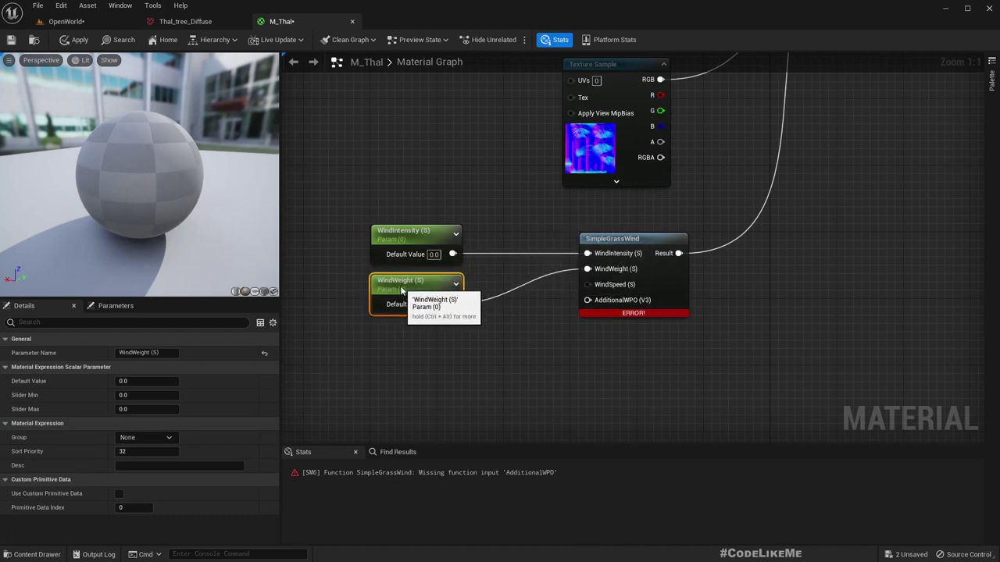
Promote SimpleGrassWind's AdditionalWPO input to a parameter and place that node beneath the WindWeight parameter.
right_click(620, 301)
left_click(662, 367)
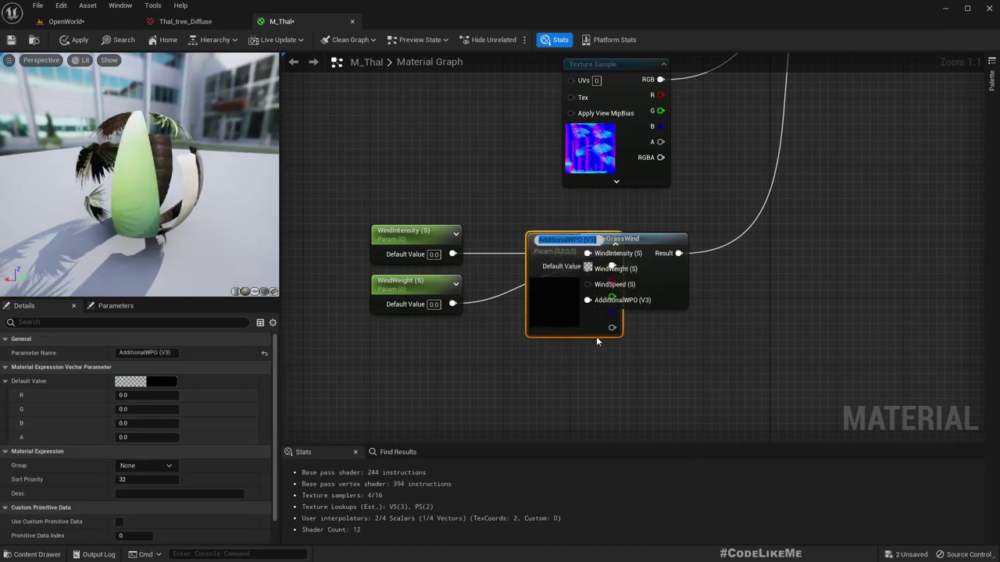
left_click_drag(538, 237, 379, 346)
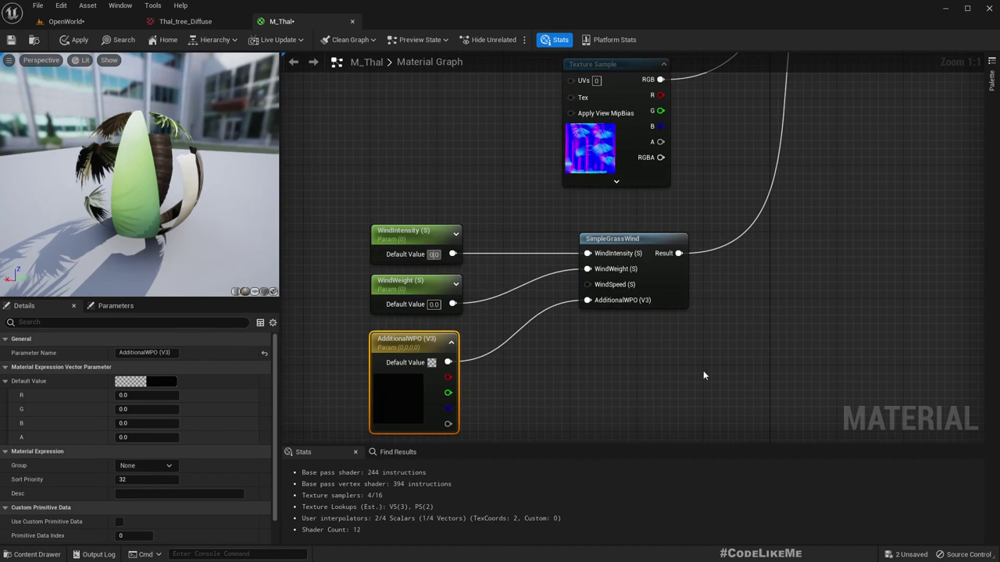
Set the default value of the WindIntensity parameter to 1 and of the WindWeight parameter to 0.1.
key("Return")
type("1")
key("Return")
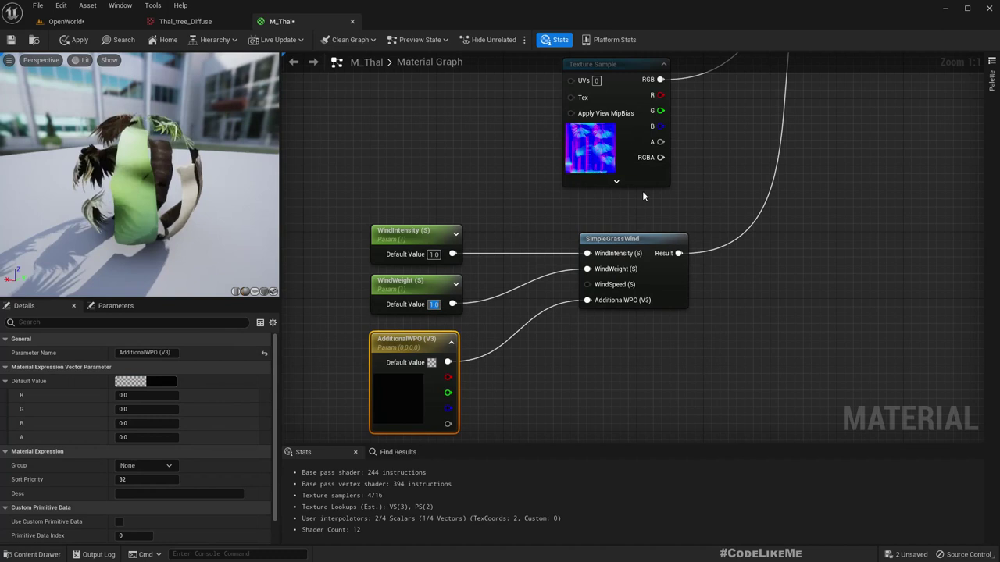
left_click(435, 305)
key("BackSpace")
type("0.1")
key("Return")
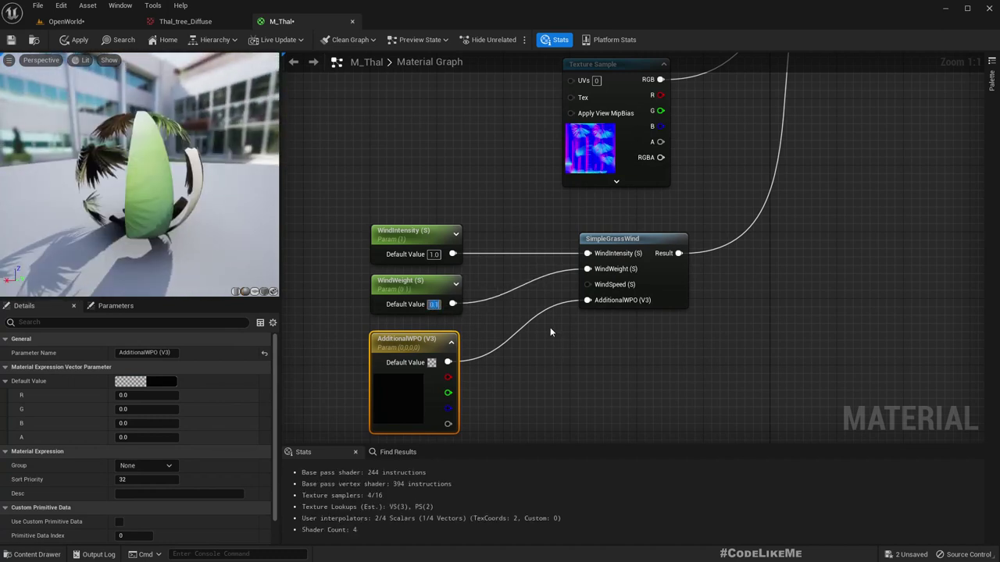
Try a WindIntensity default value of 0.1, and set it back to 1.
left_click(434, 256)
type("0.1")
key("Return")
type("1")
key("Return")
Return to the OpenWorld level and examine the palm leaves up close for wind movement.
left_click(67, 21)
right_click_drag(427, 146, 492, 160)
key("s")
key("w")
key("s")
key("w")
key("s")
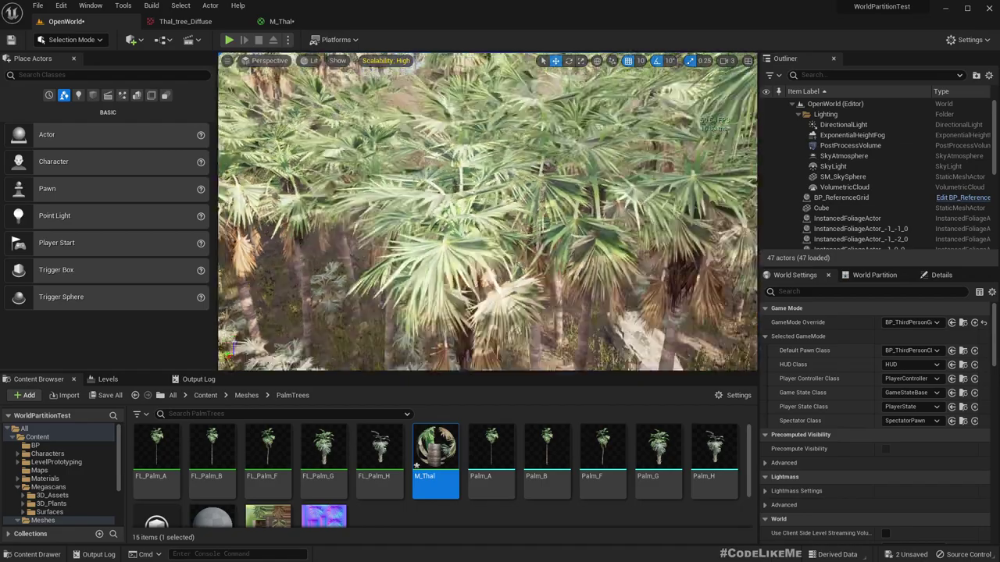
right_click_drag(487, 211, 438, 164)
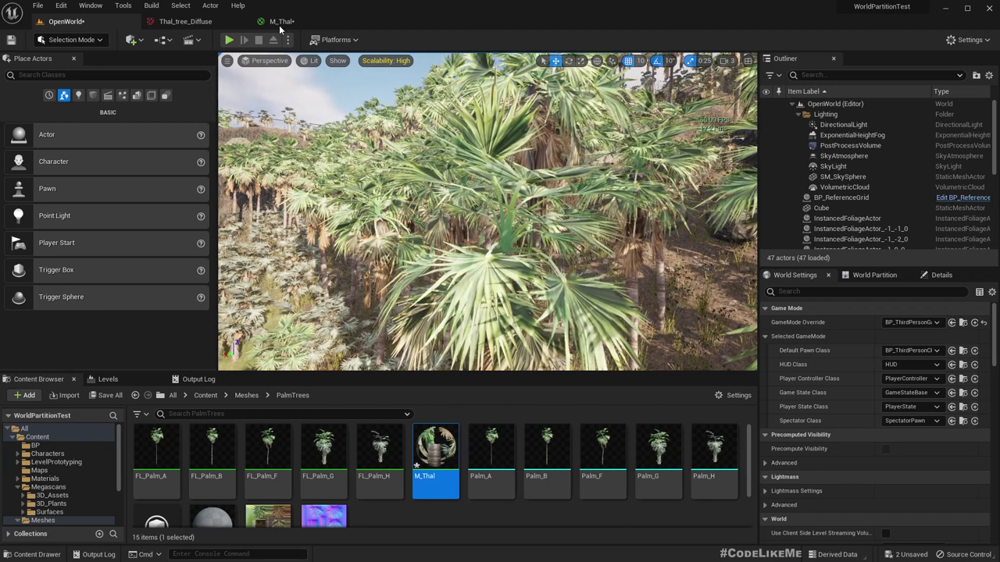
Export the Thal_tree_Diffuse texture from the PalmTrees folder as a PNG into the Open World Assets folder.
left_click(185, 21)
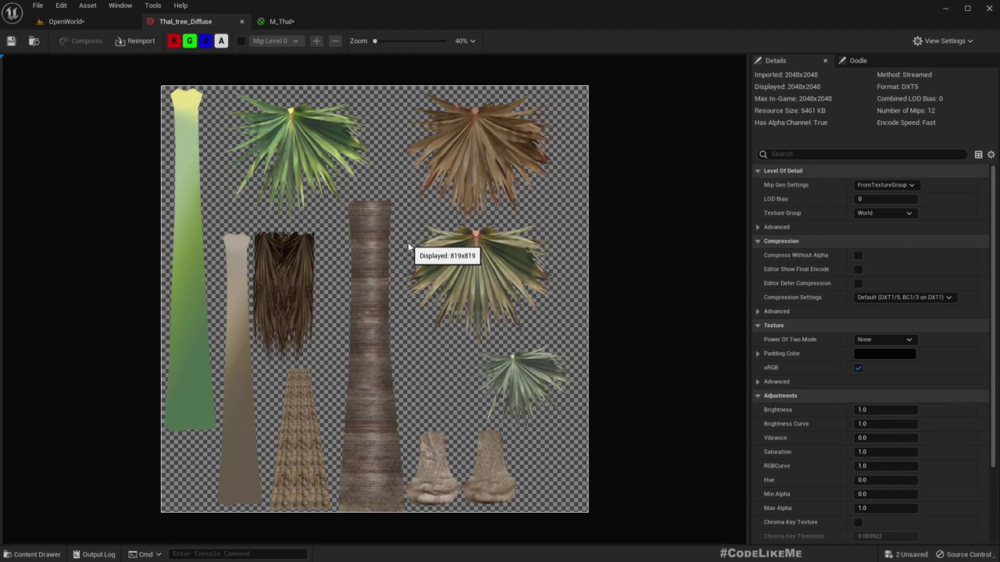
left_click(97, 25)
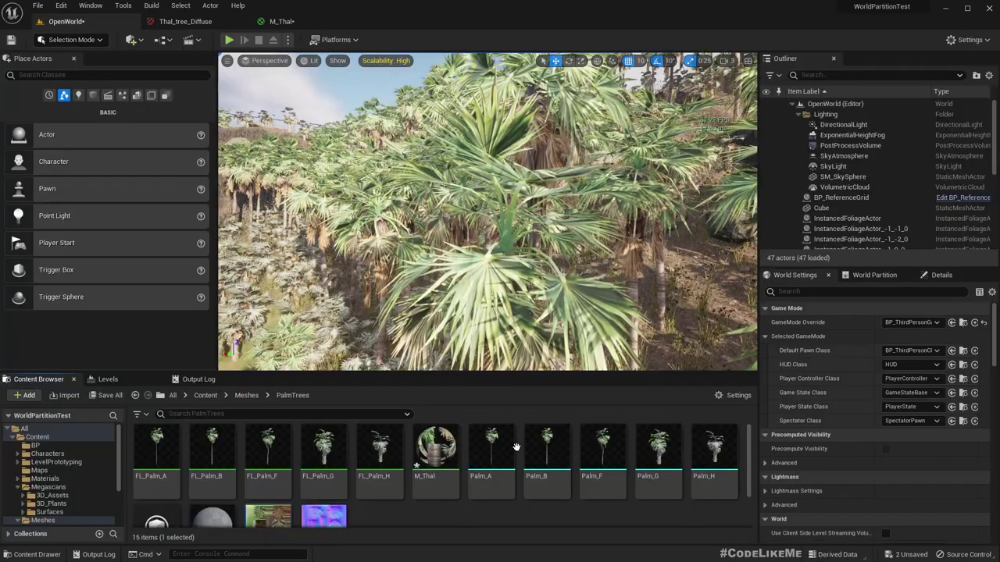
scroll(313, 477, "down", 2)
right_click(257, 479)
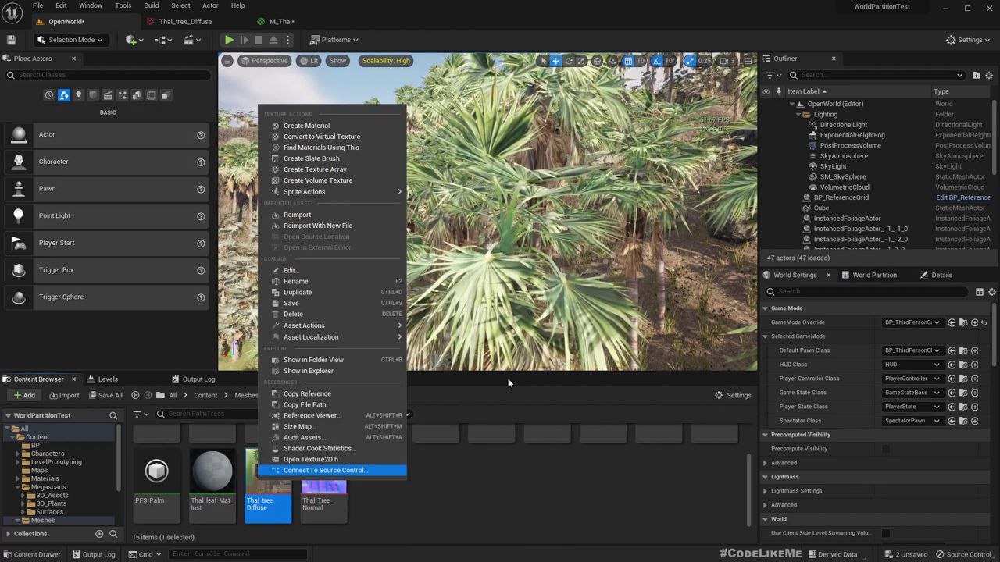
mouse_move(316, 335)
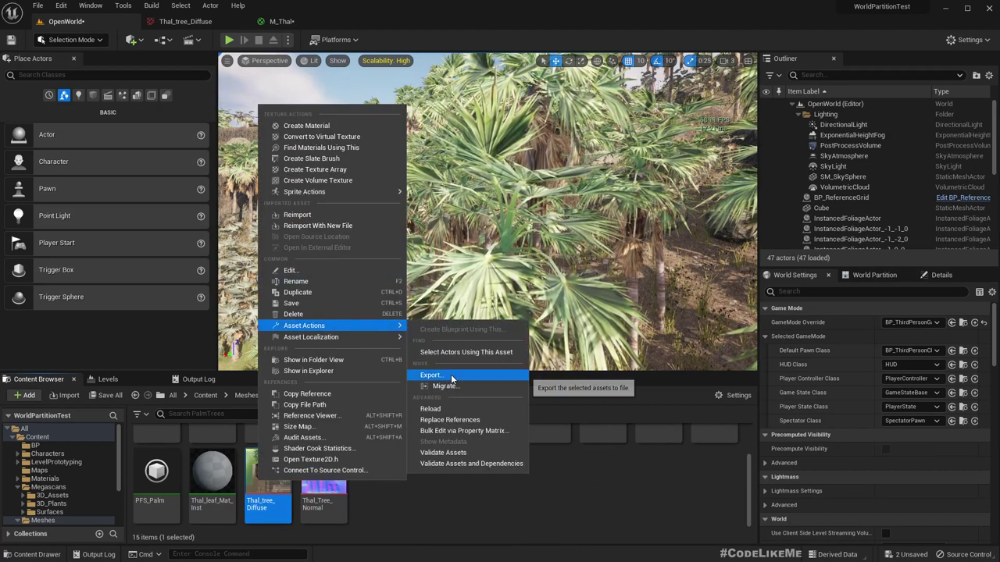
left_click(431, 375)
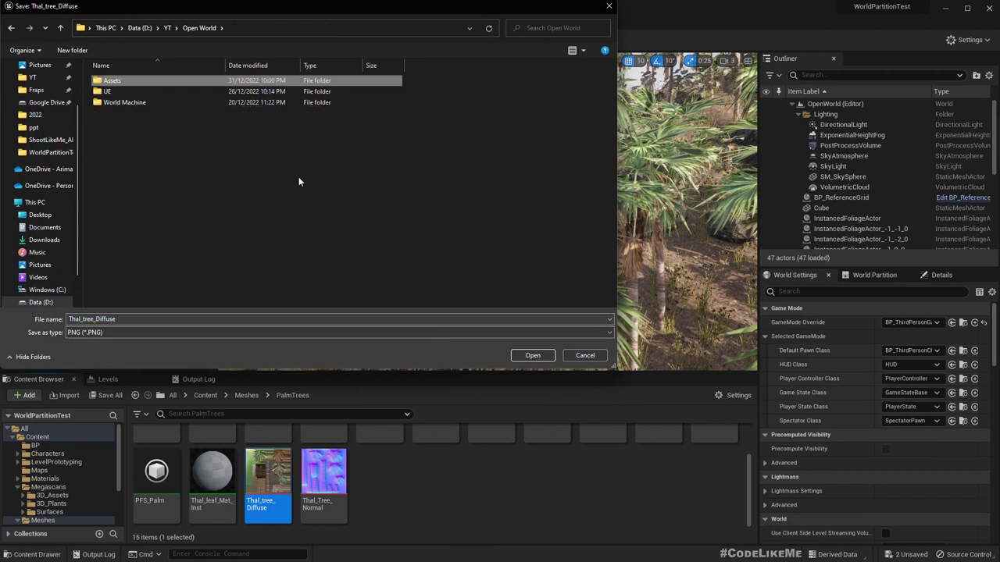
key("Return")
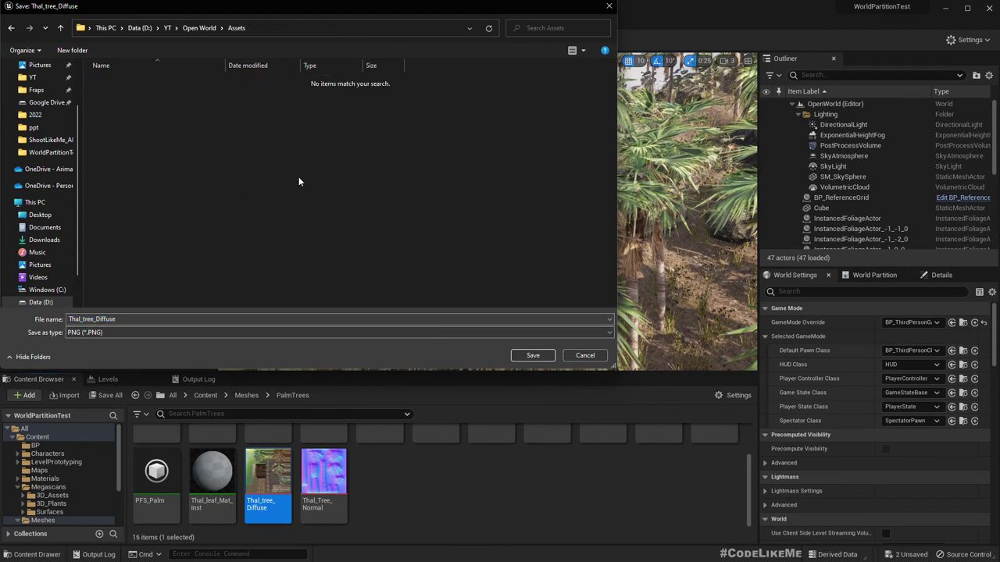
left_click(528, 356)
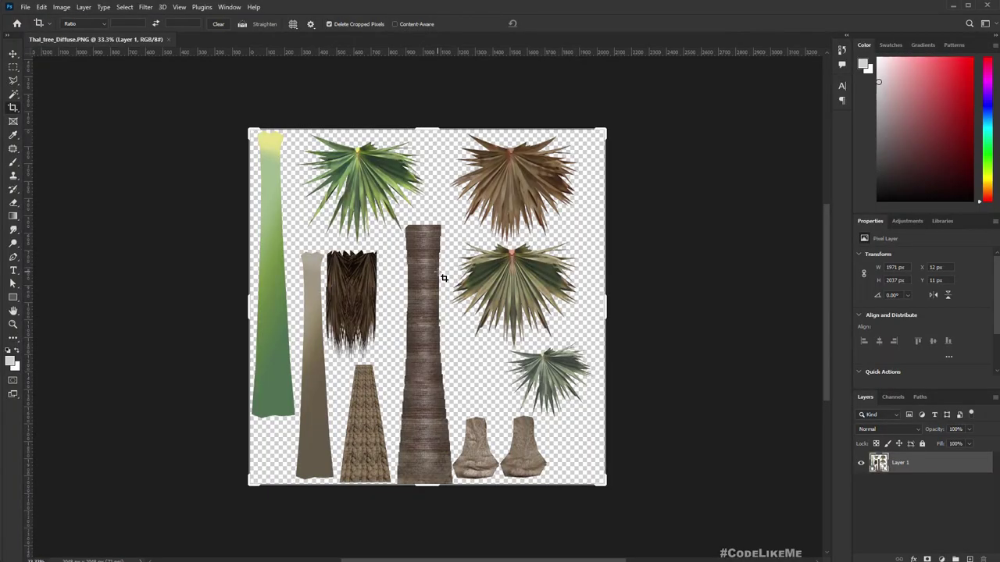
Switch to Photoshop with the exported Thal_tree_Diffuse image and add an empty layer above Layer 1.
key("z")
left_click(300, 304)
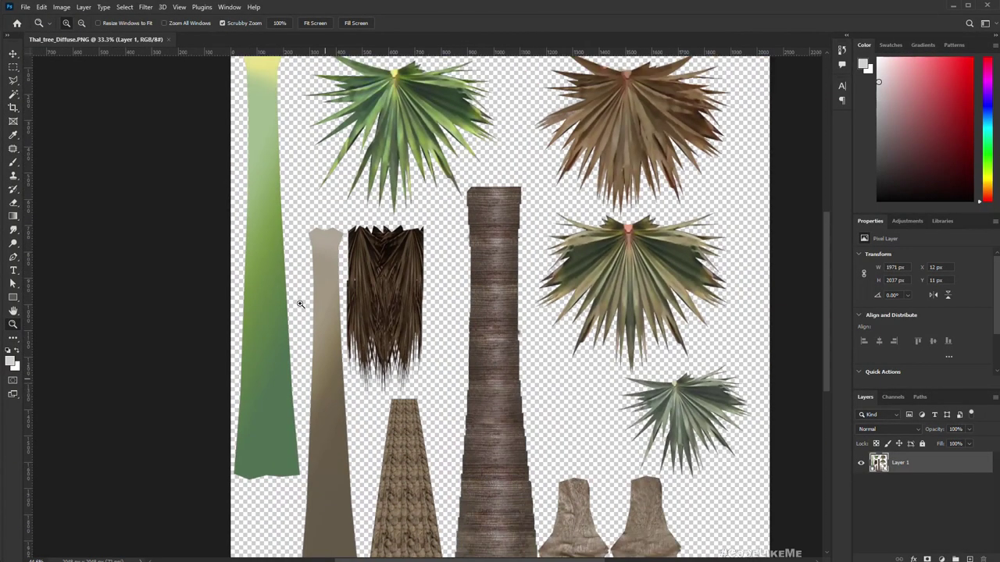
left_click(300, 304, "alt")
left_click_drag(300, 304, 296, 301)
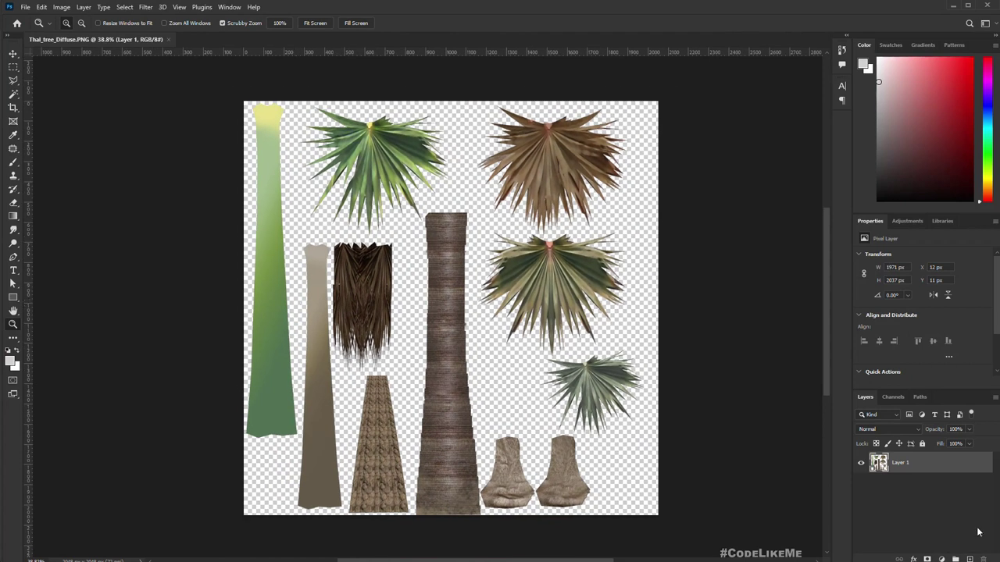
scroll(915, 501, "down", 3)
scroll(550, 376, "up", 2)
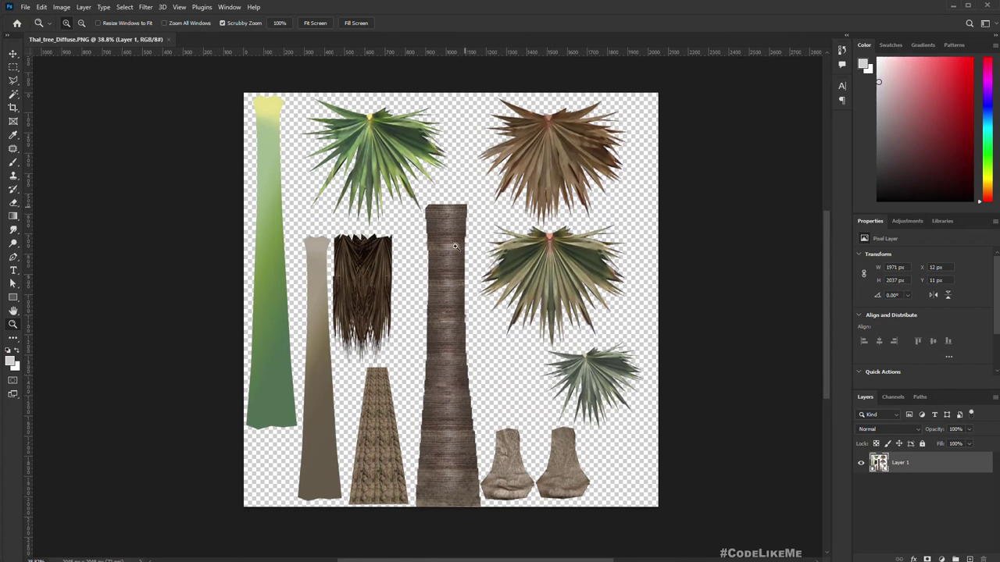
left_click(970, 559)
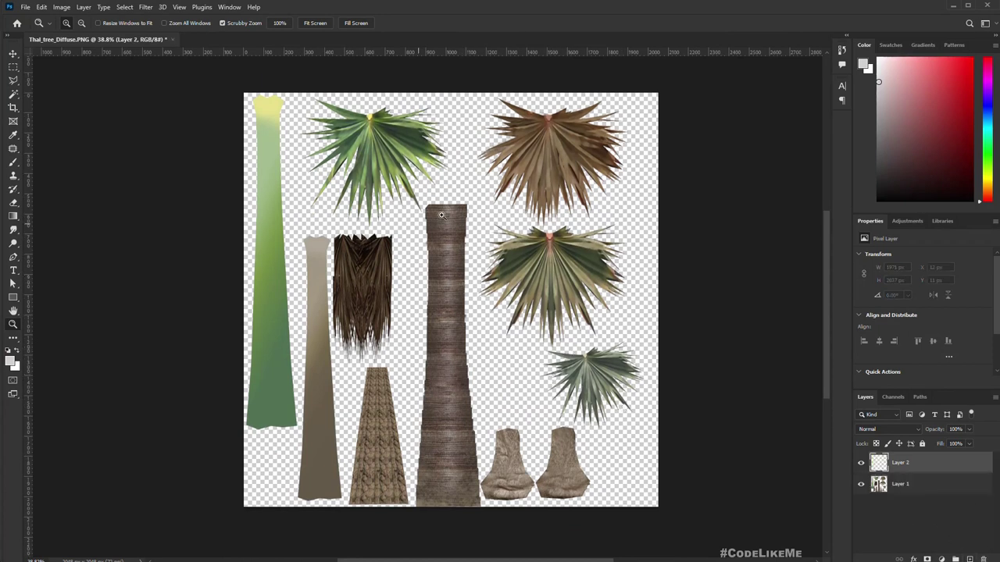
Outline the tall brown trunk in the middle of the texture with a polygonal lasso selection.
key("l")
left_click(424, 201)
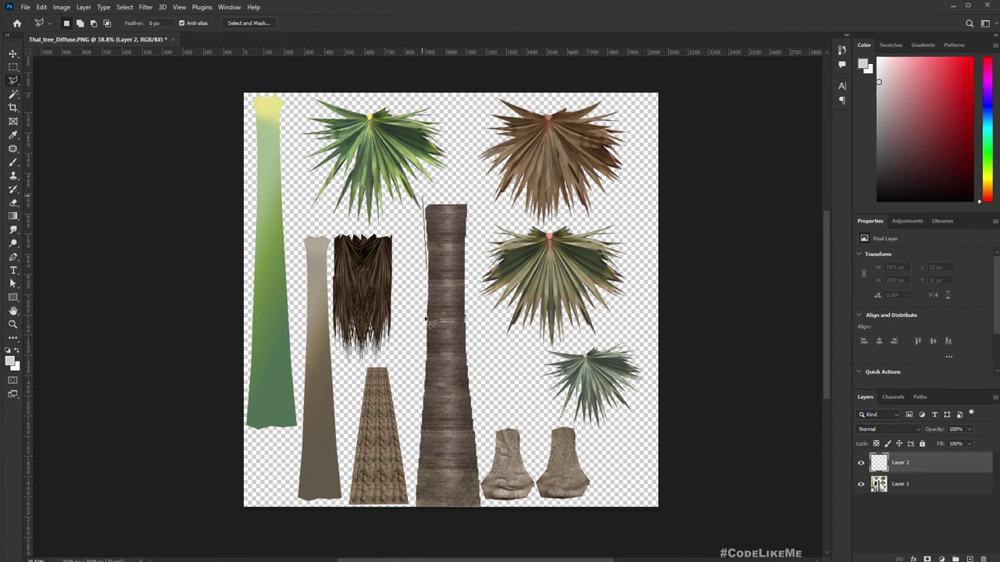
left_click(411, 523)
left_click(489, 509)
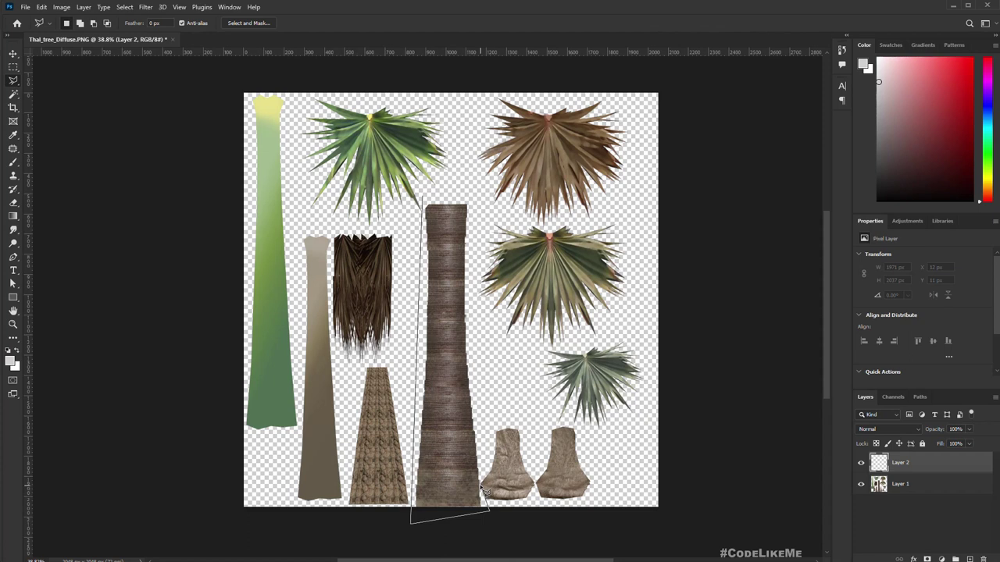
double_click(479, 192)
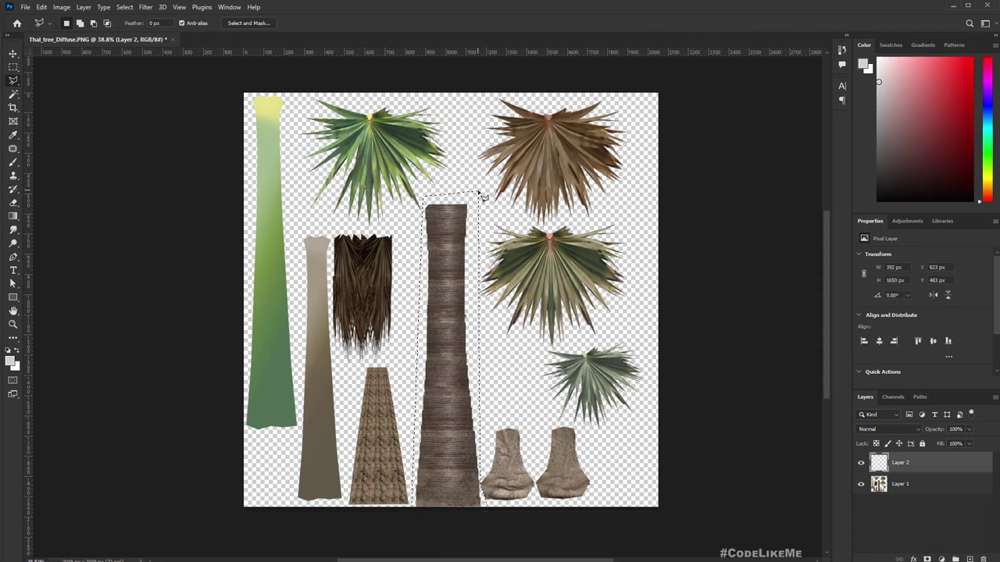
Try to copy the selection from the empty Layer 2 to a new layer, and delete Layer 2.
key("ctrl+j")
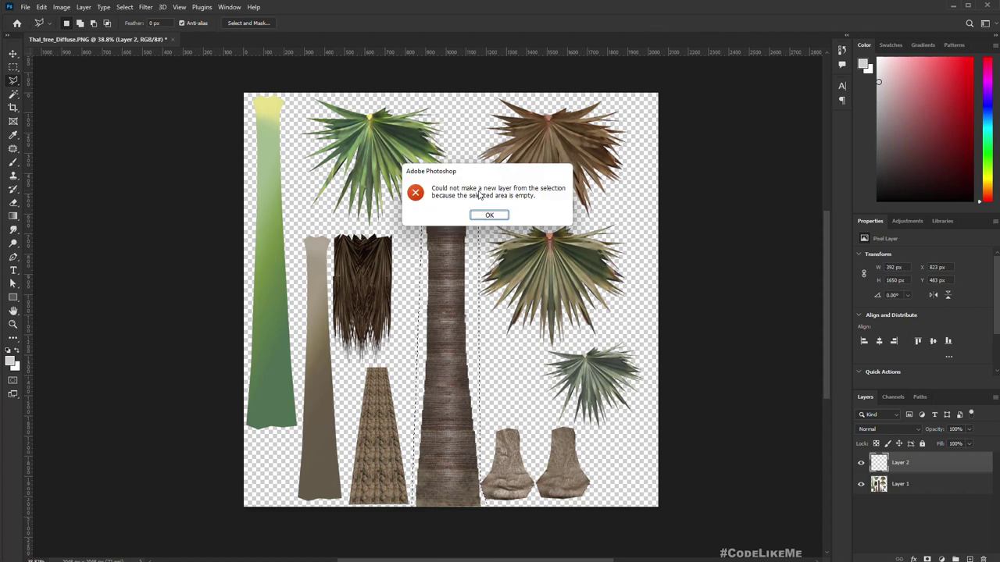
key("Return")
left_click(917, 488)
left_click(914, 467)
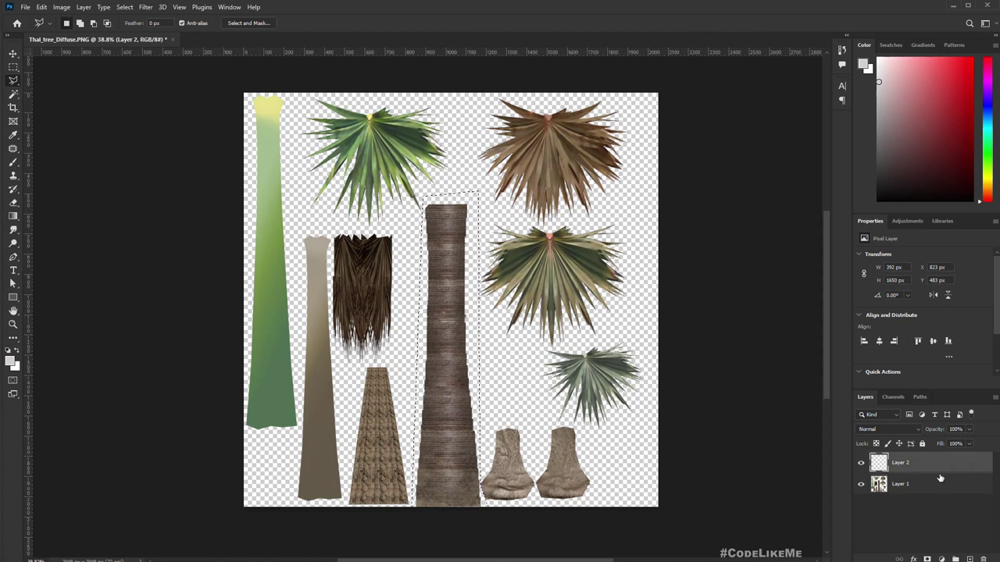
left_click(983, 559)
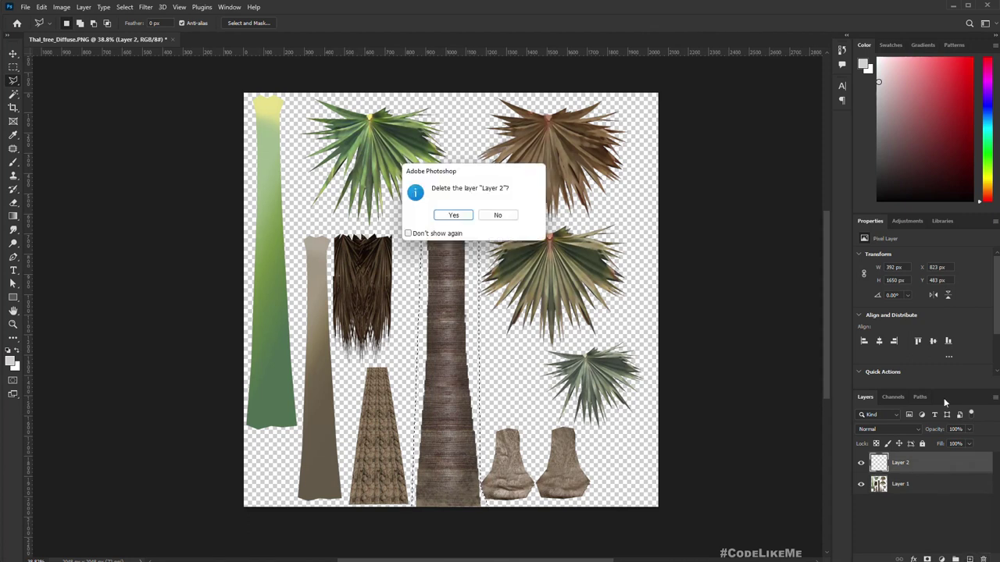
left_click(447, 214)
Copy the selected trunk from Layer 1 onto its own layer and check the copy by toggling layer visibility.
key("ctrl+j")
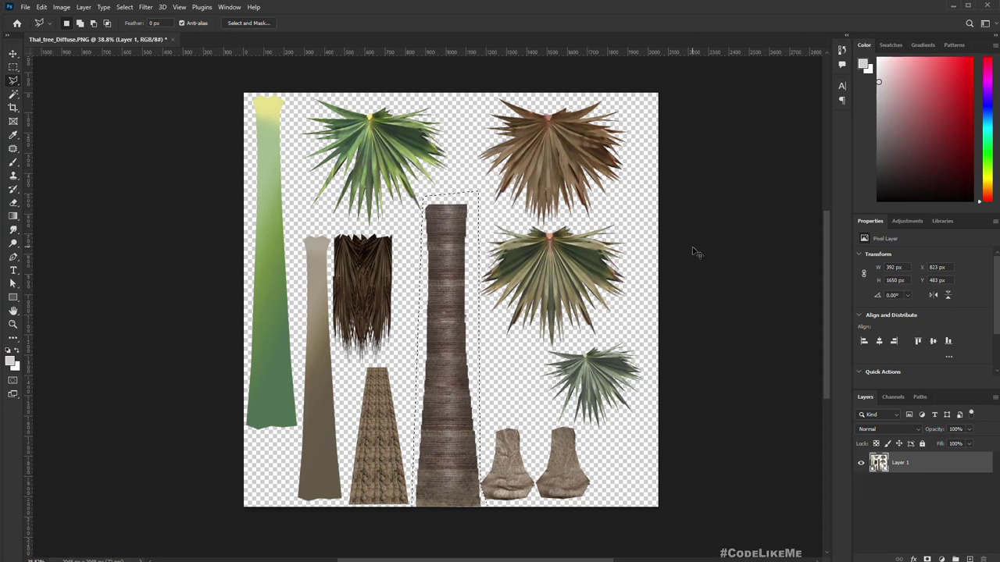
left_click(862, 463)
left_click(861, 463)
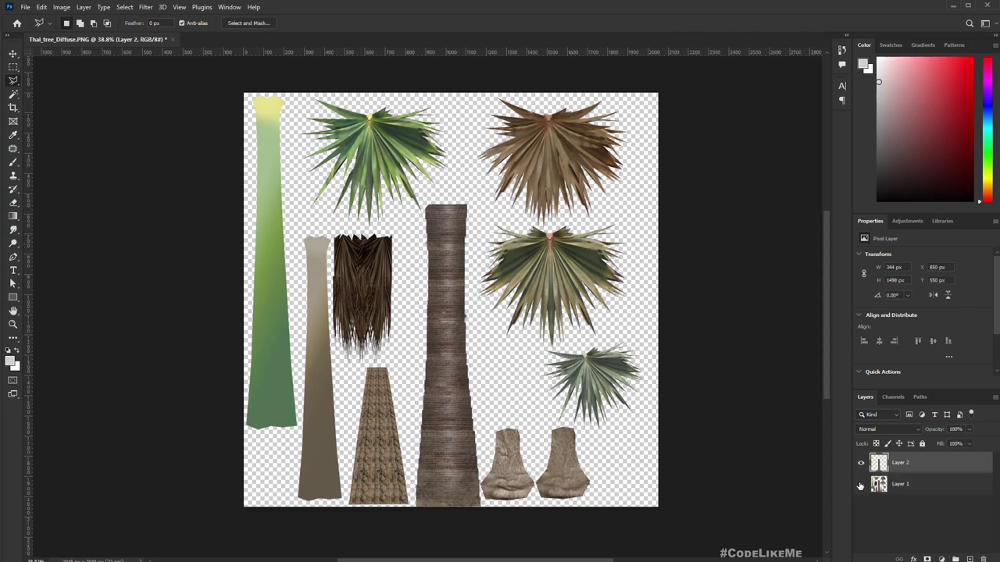
left_click(861, 485)
left_click(861, 485)
right_click(908, 466)
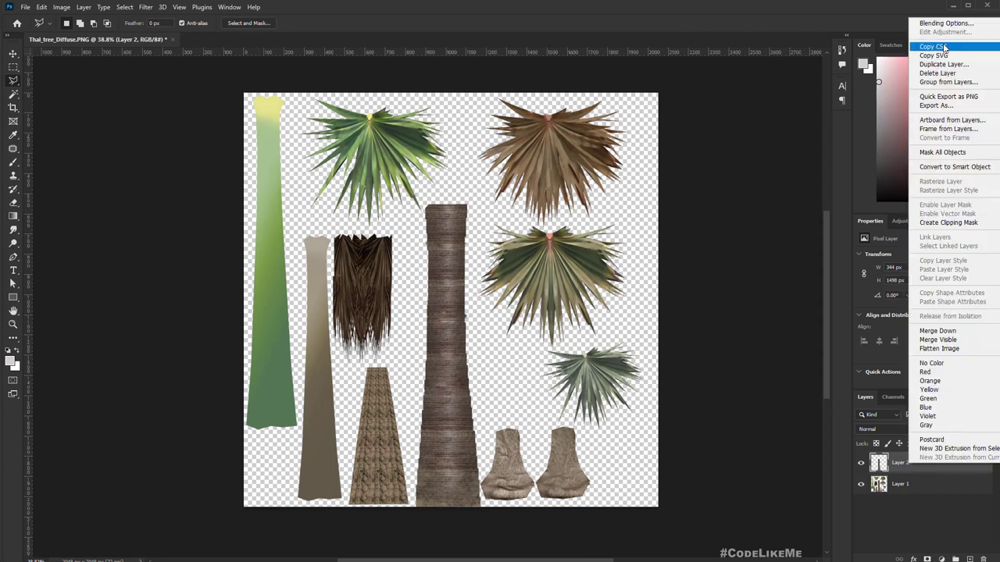
key("Escape")
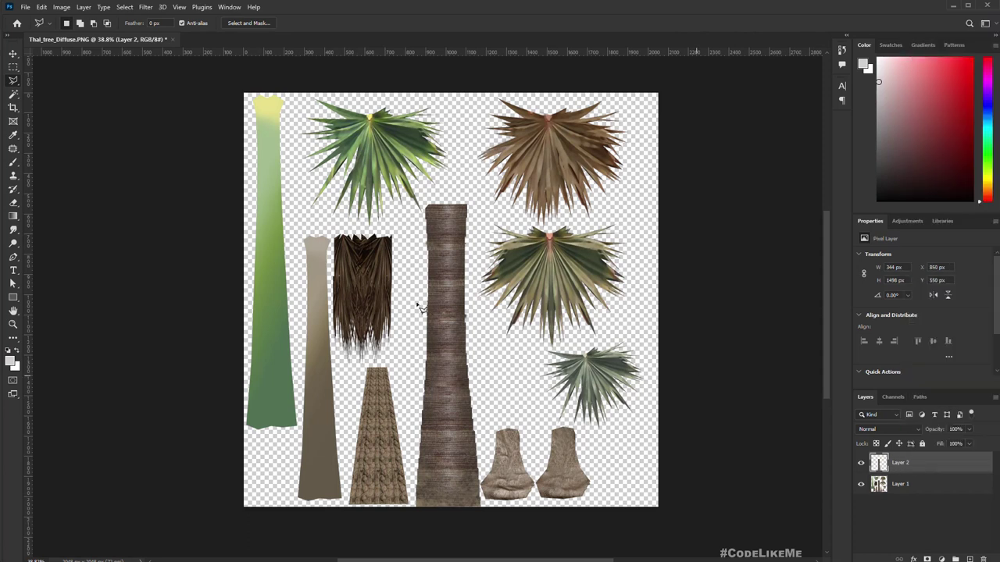
Select only the trunk's pixels on Layer 2 by magic-wand selecting the surrounding transparency and inverting the selection.
key("w")
left_click(477, 303)
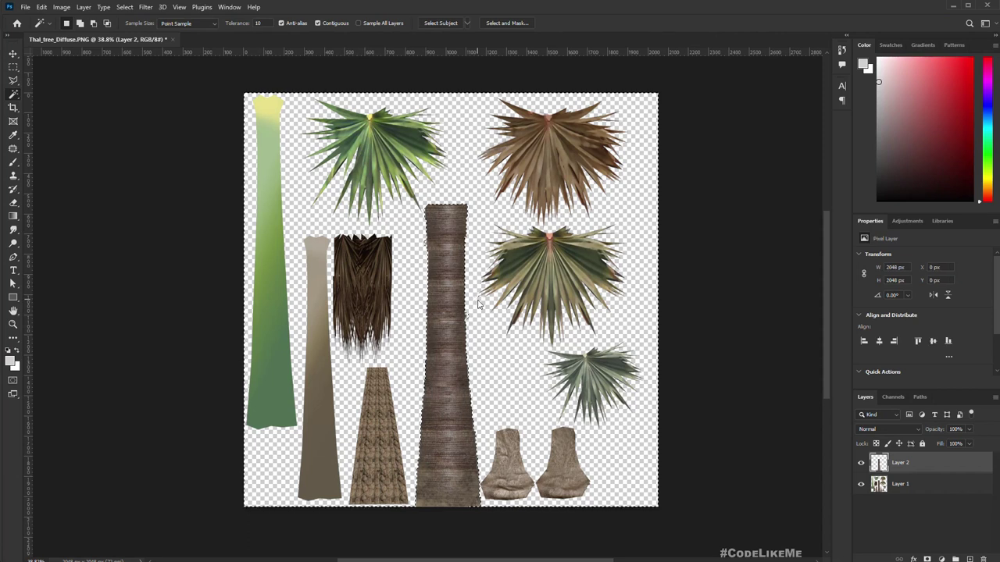
key("ctrl+shift+i")
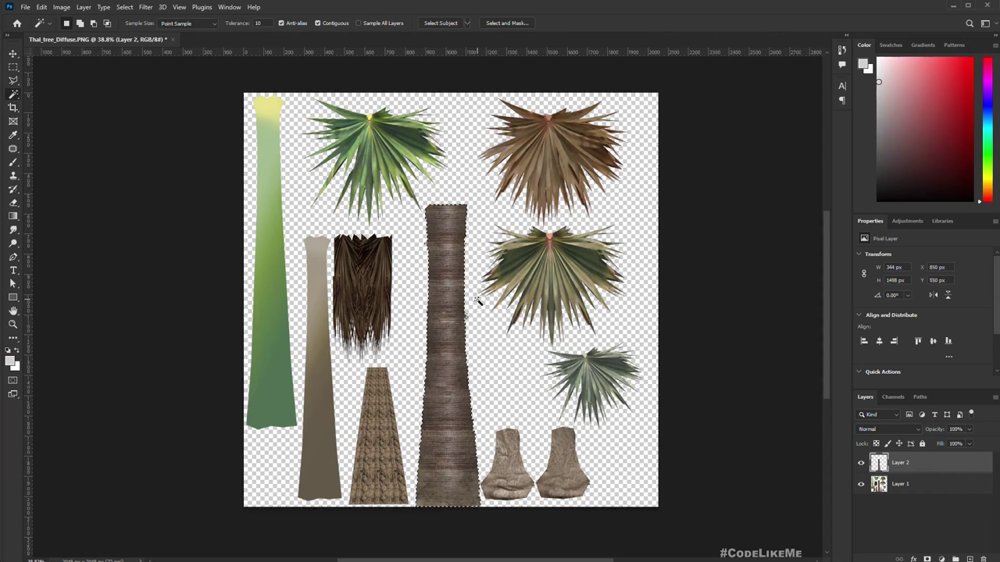
right_click(454, 286)
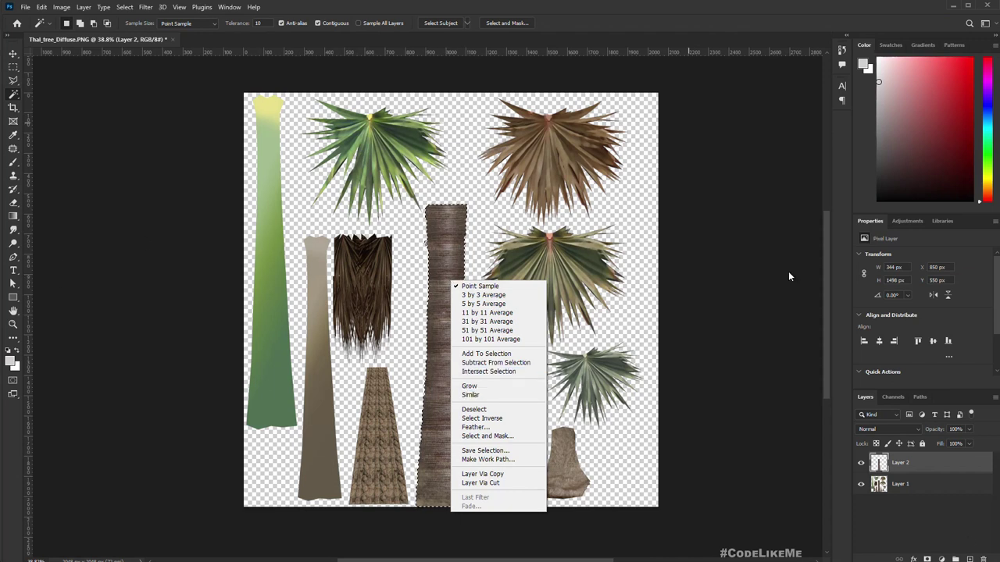
Fill the selected trunk on Layer 2 with Black in Normal mode at 100% opacity.
left_click(928, 464)
key("shift+F5")
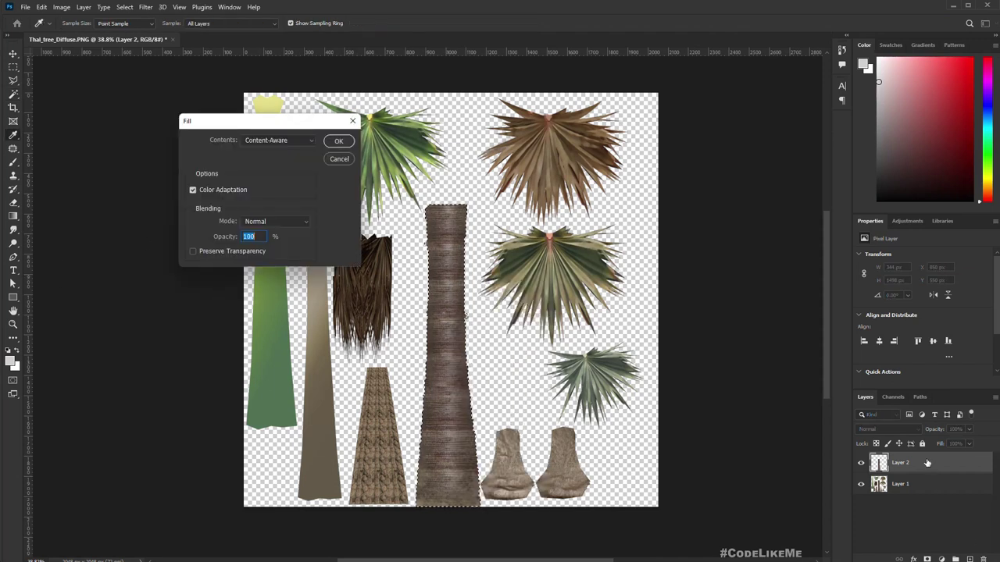
left_click(263, 141)
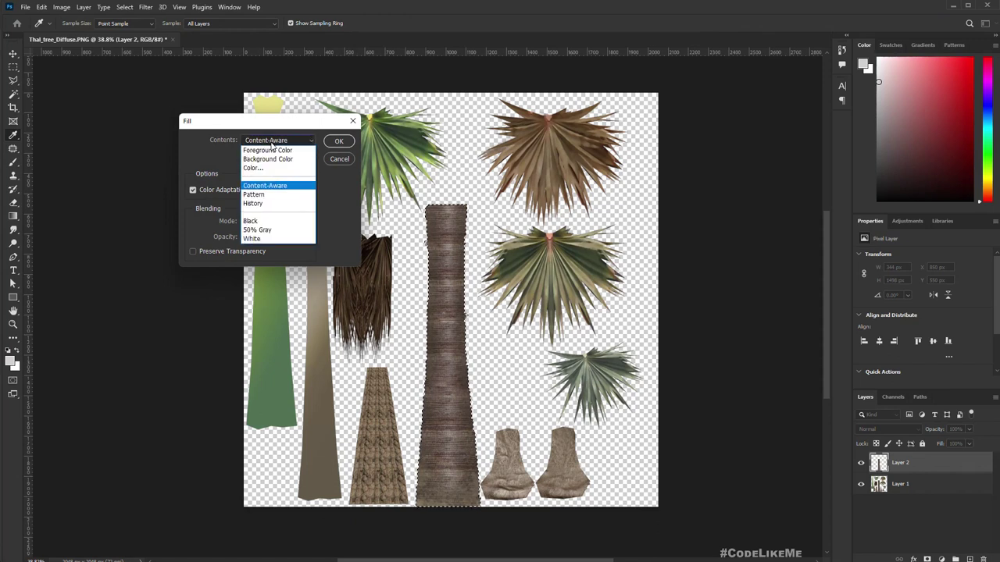
left_click(250, 223)
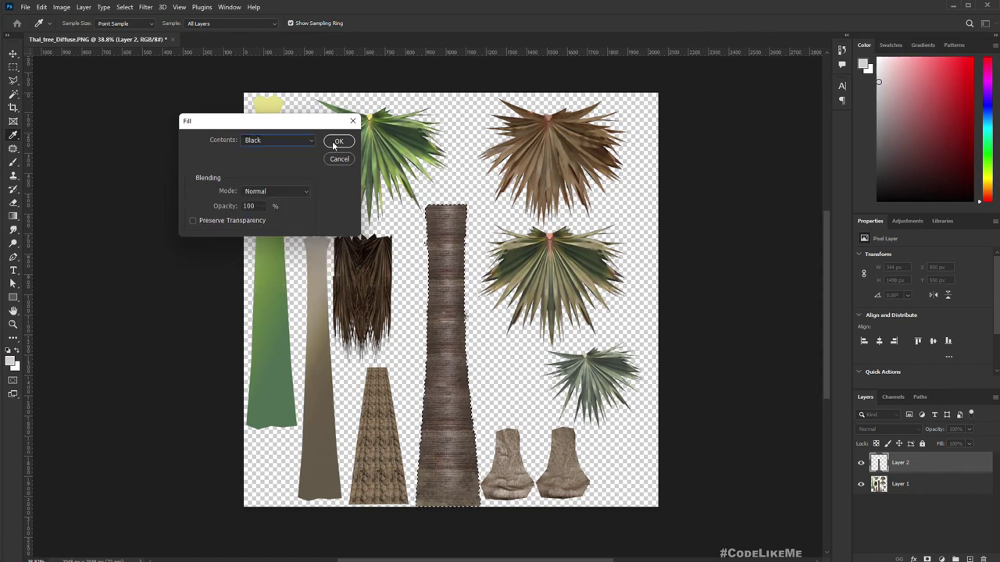
left_click(340, 142)
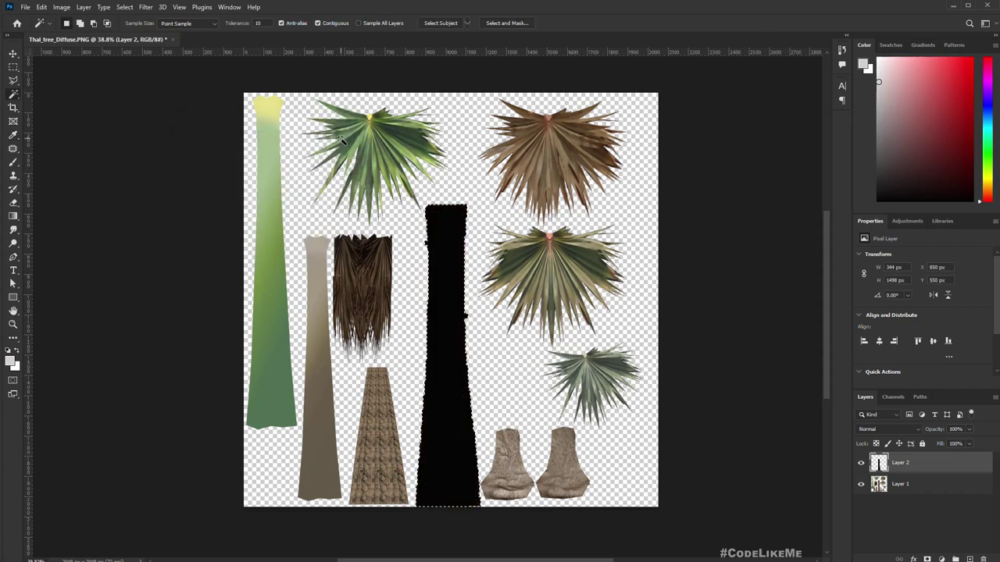
Hide Layer 1 and save the black trunk mask as T_PalmWind in the Assets folder.
left_click(941, 488)
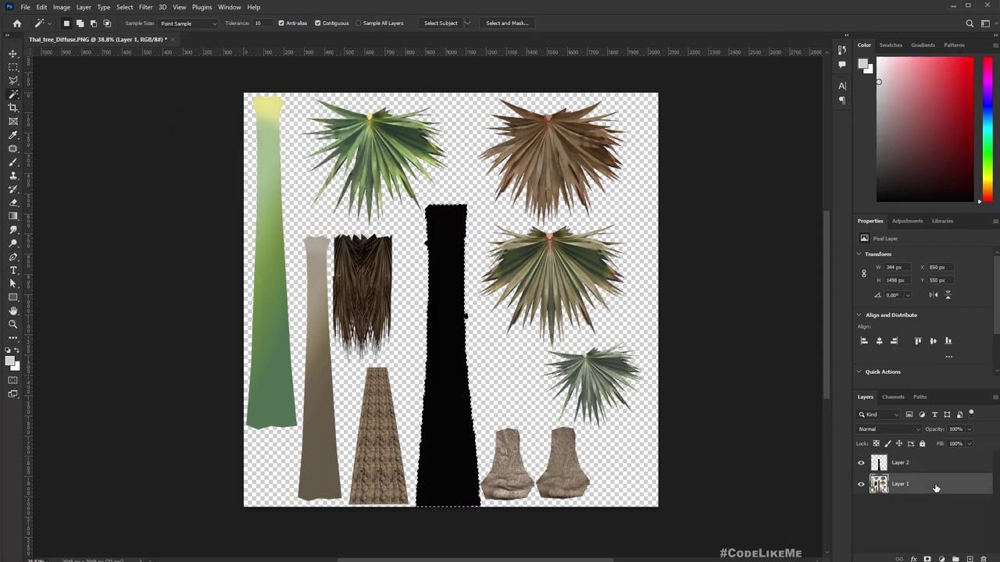
left_click(860, 486)
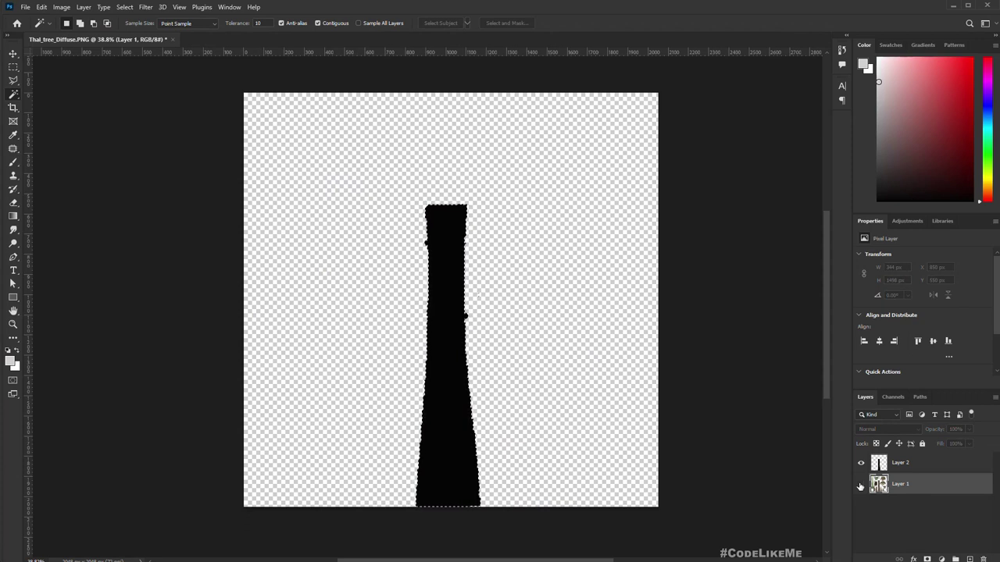
key("ctrl+shift+s")
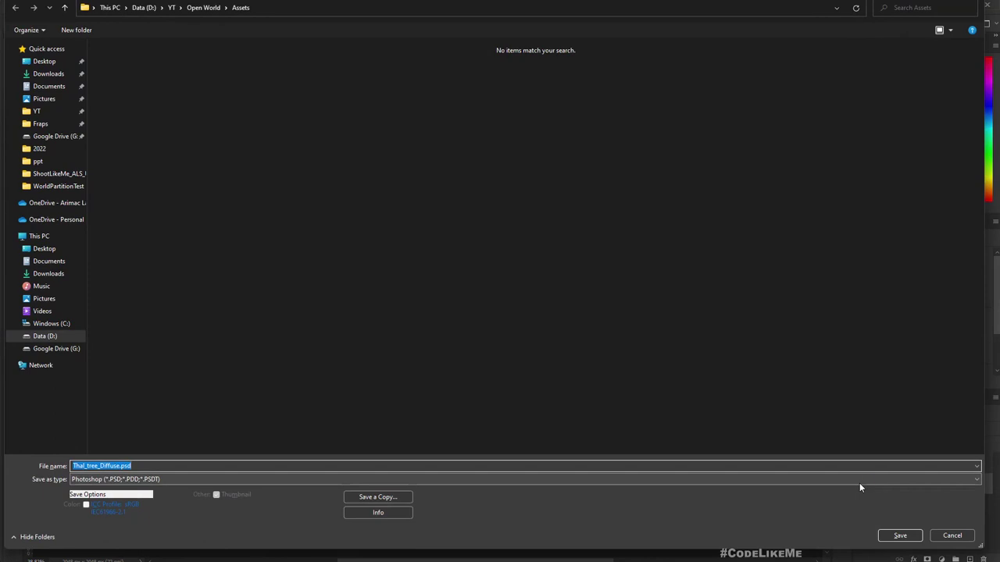
key("Home")
type("Palm")
key("ctrl+a")
type("PalT_")
key("Return")
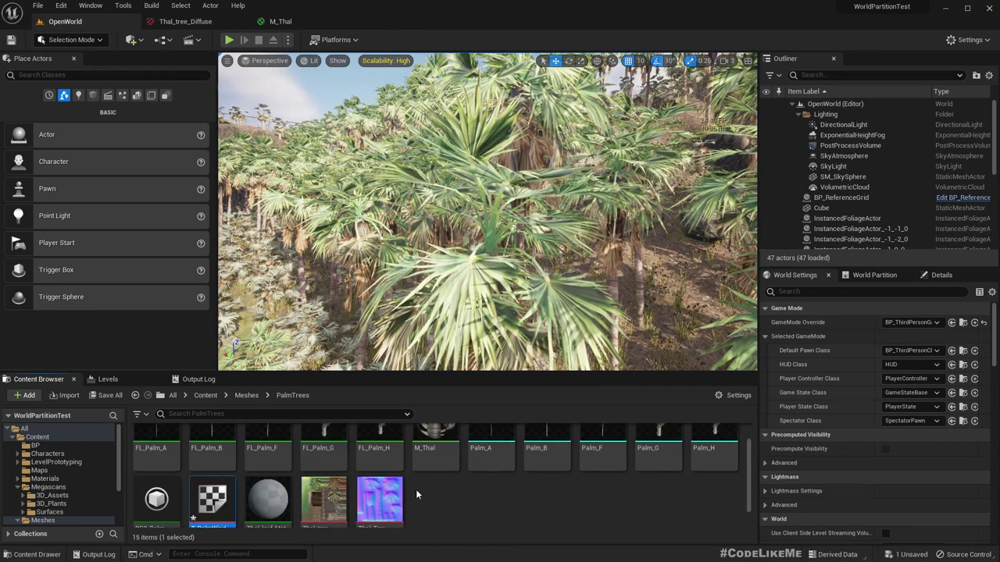
Add the T_PalmWind texture to the M_Thal material graph as a Texture Sample beneath the AdditionalWPO parameter.
left_click_drag(207, 498, 364, 139)
scroll(545, 362, "down", 3)
right_click_drag(544, 362, 511, 249)
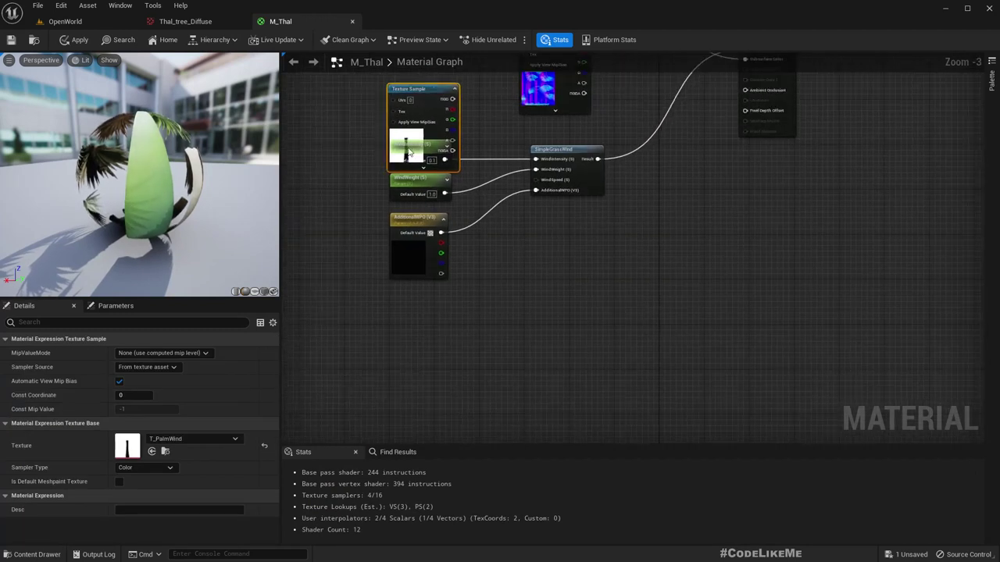
left_click_drag(421, 90, 424, 304)
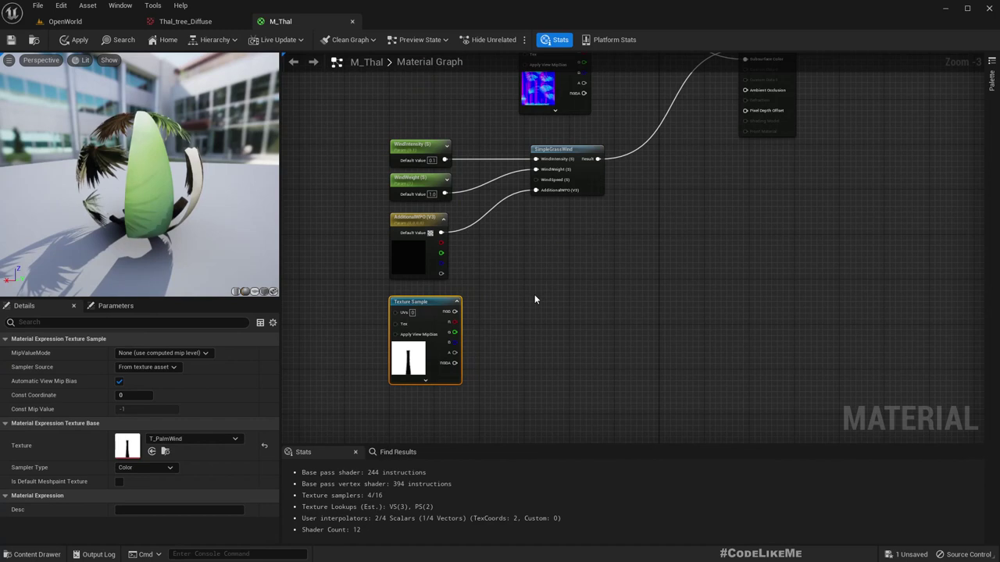
Move the T_PalmWind texture sample to just below the SimpleGrassWind node.
scroll(536, 360, "down", 8)
scroll(588, 332, "up", 7)
right_click_drag(592, 347, 564, 311)
left_click_drag(592, 124, 650, 140)
left_click(596, 116)
scroll(527, 314, "up", 2)
right_click_drag(527, 314, 627, 257)
left_click_drag(357, 360, 558, 307)
Add a Multiply node with SimpleGrassWind's Result as A and the T_PalmWind sample's red channel as B.
left_click_drag(541, 206, 617, 240)
type("multiply")
key("Return")
scroll(624, 378, "up", 2)
left_click_drag(591, 346, 630, 238)
left_click_drag(564, 325, 496, 300)
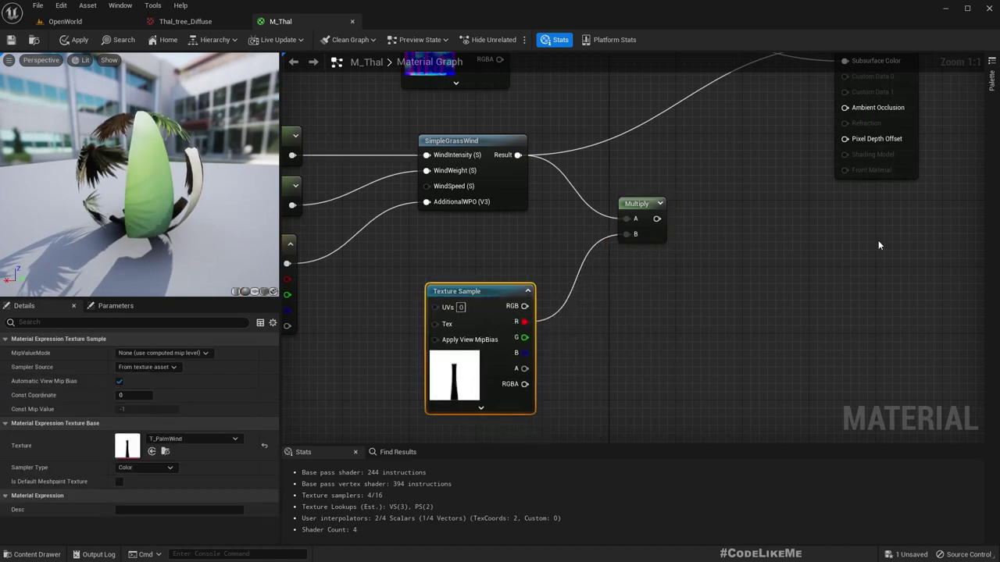
Connect the Multiply output to World Position Offset, align the node beside SimpleGrassWind, and apply the material.
right_click_drag(814, 241, 717, 344)
left_click_drag(559, 321, 747, 150)
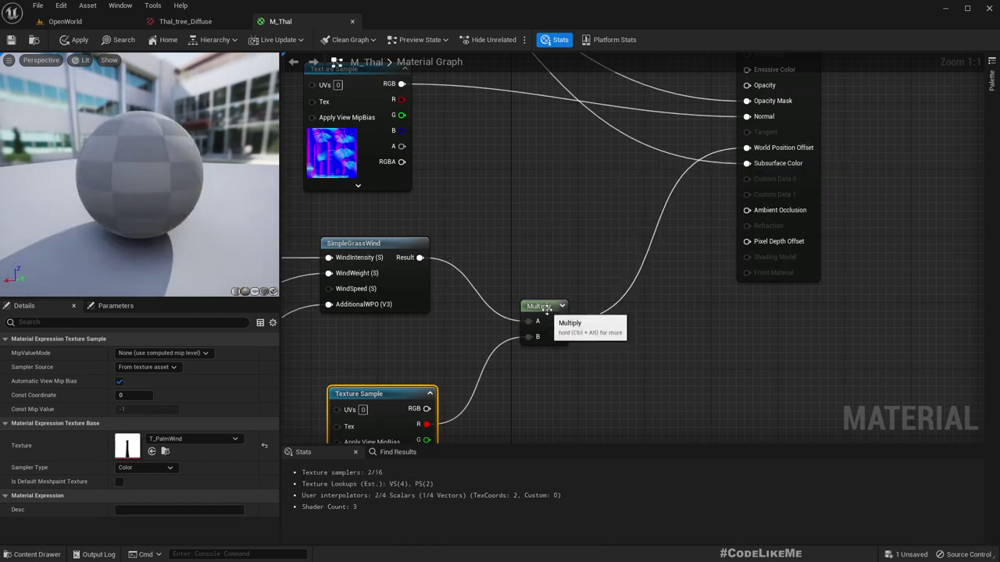
left_click_drag(539, 306, 539, 244)
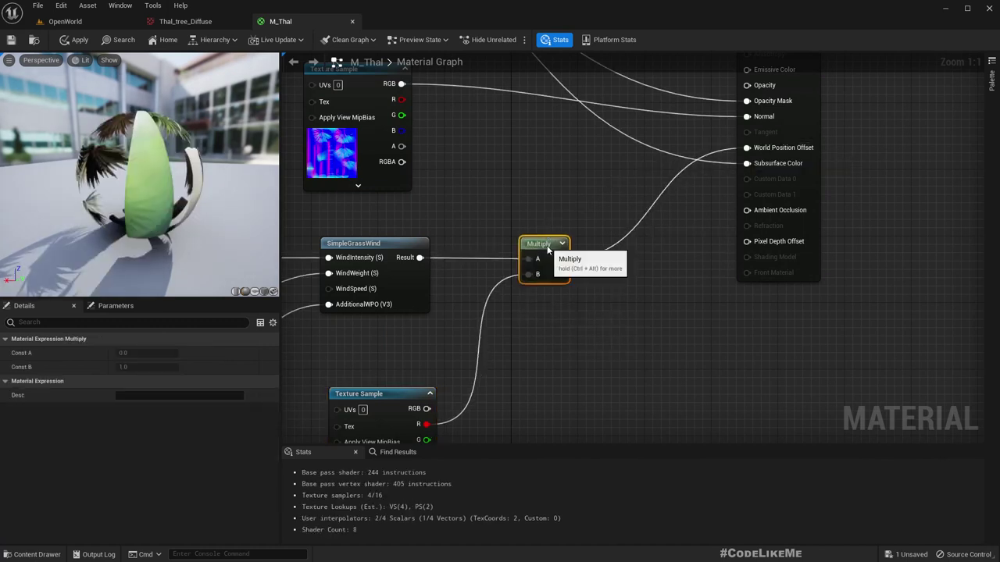
left_click(78, 41)
Fly around the palms in the OpenWorld level to examine how the trunks and leaves move in the wind.
left_click(65, 21)
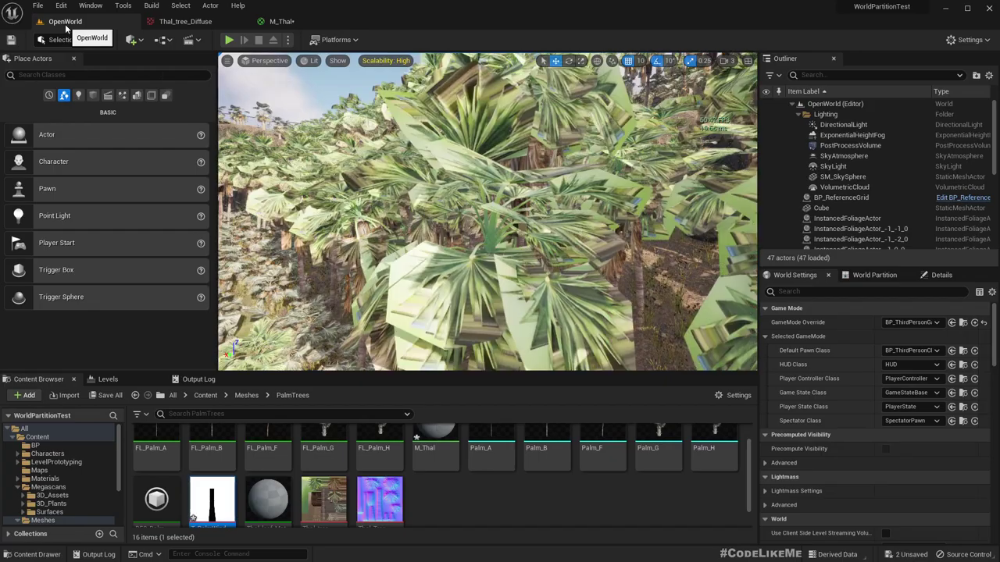
key("w")
right_click_drag(487, 211, 464, 336)
key("s")
key("s")
key("w")
right_click_drag(464, 234, 487, 231)
key("w")
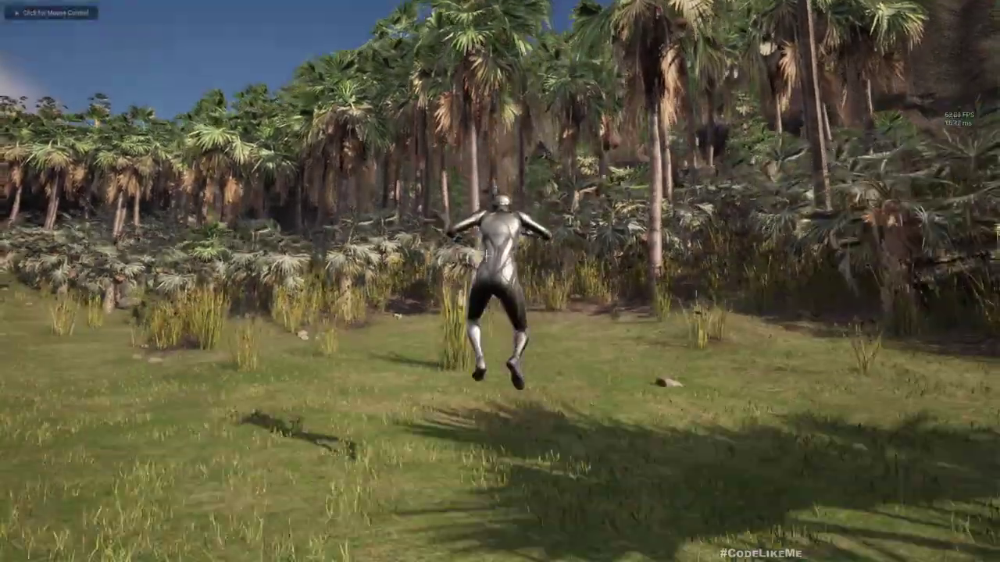
Run the character along the palm forest in play mode and examine the foliage's wind motion up close.
left_click(485, 255)
key("w")
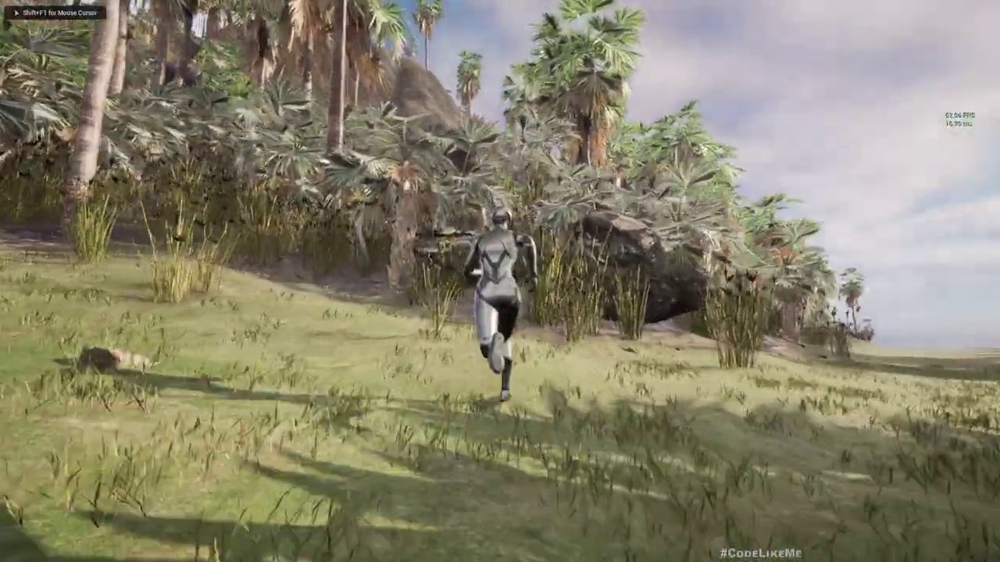
key("d")
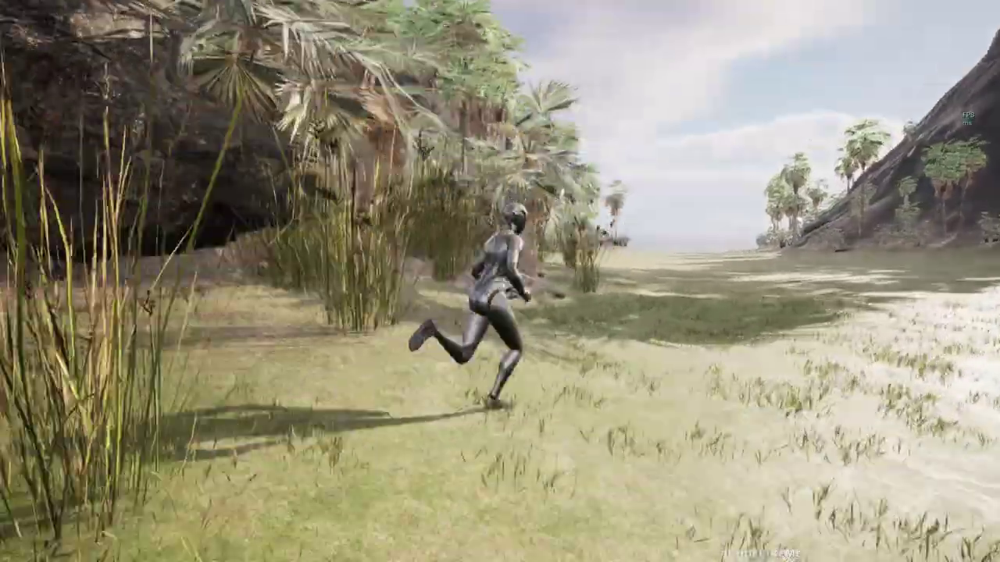
key("w")
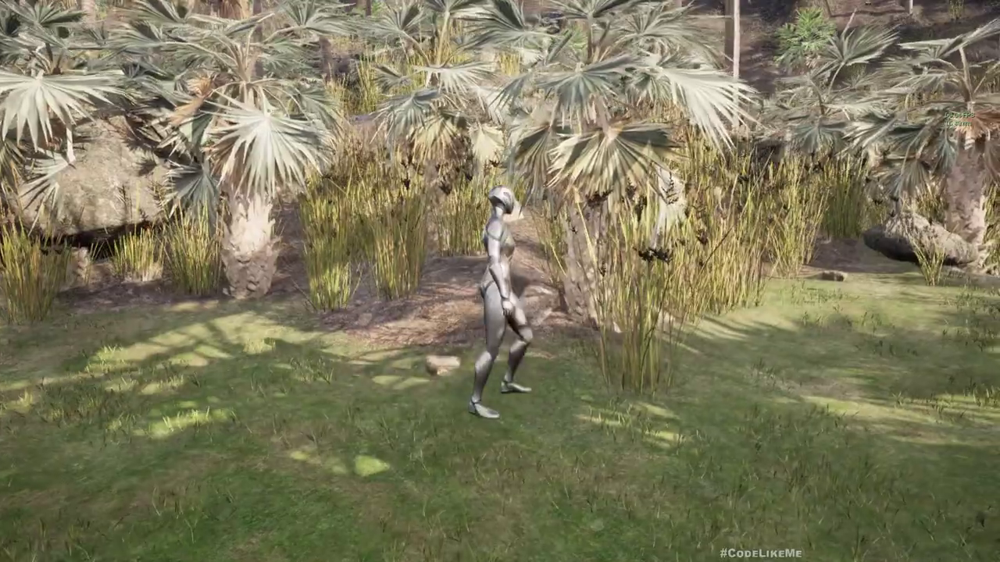
scroll(499, 281, "up", 3)
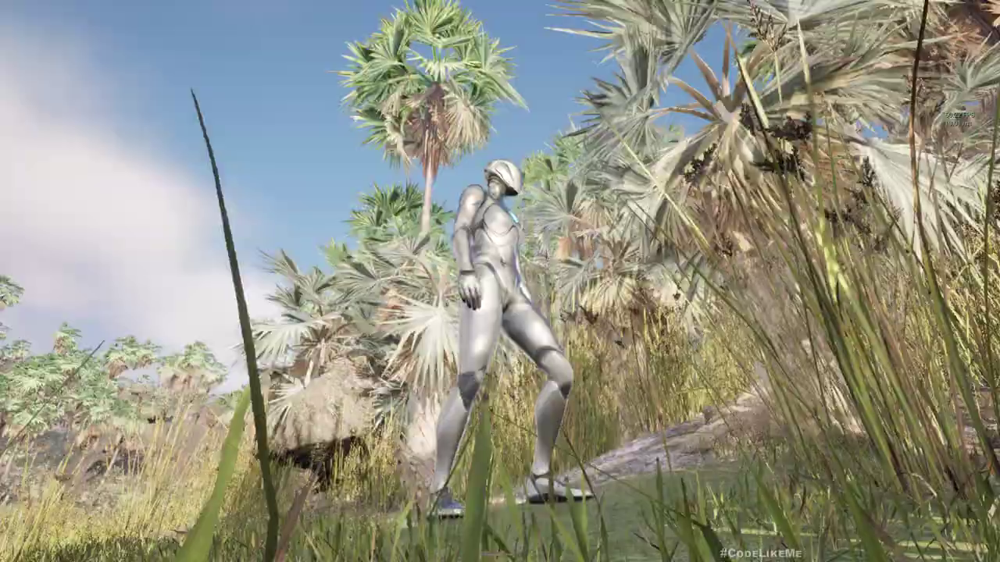
key("w")
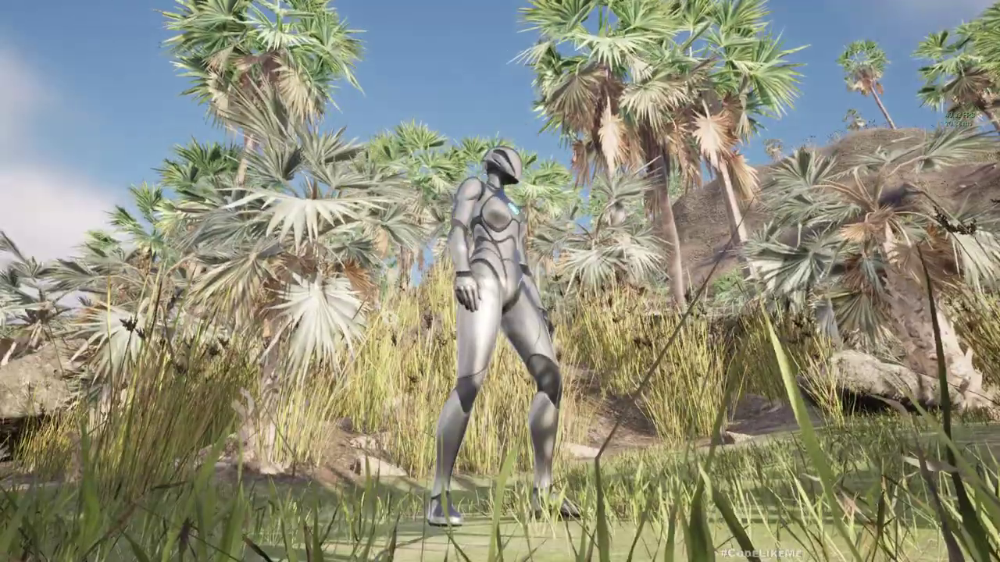
scroll(499, 281, "down", 3)
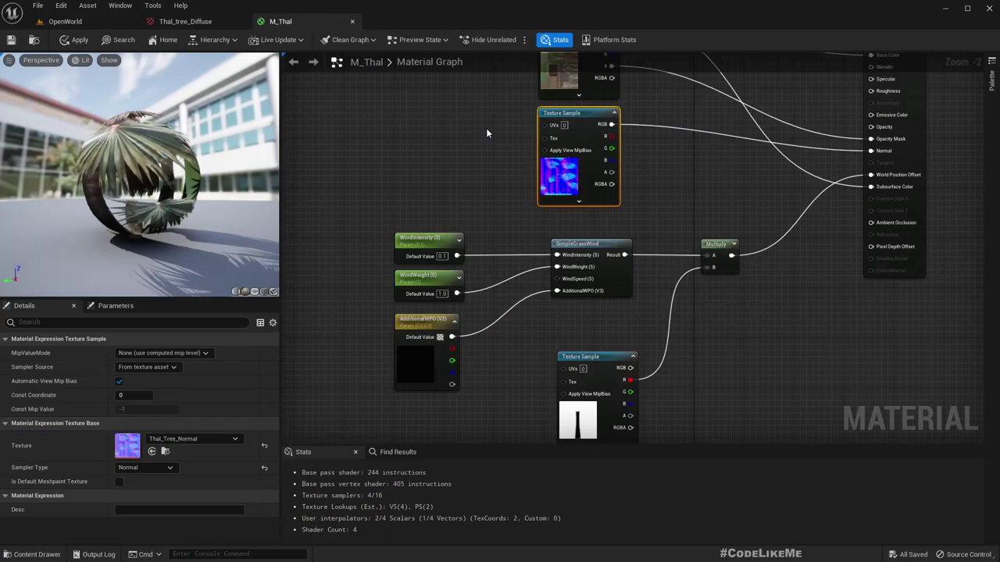
Add a VertexNormalWS node beneath AdditionalWPO, connect it to SimpleGrassWind's AdditionalWPO input, and apply the material.
scroll(498, 350, "up", 2)
right_click(419, 356)
type("vertexn")
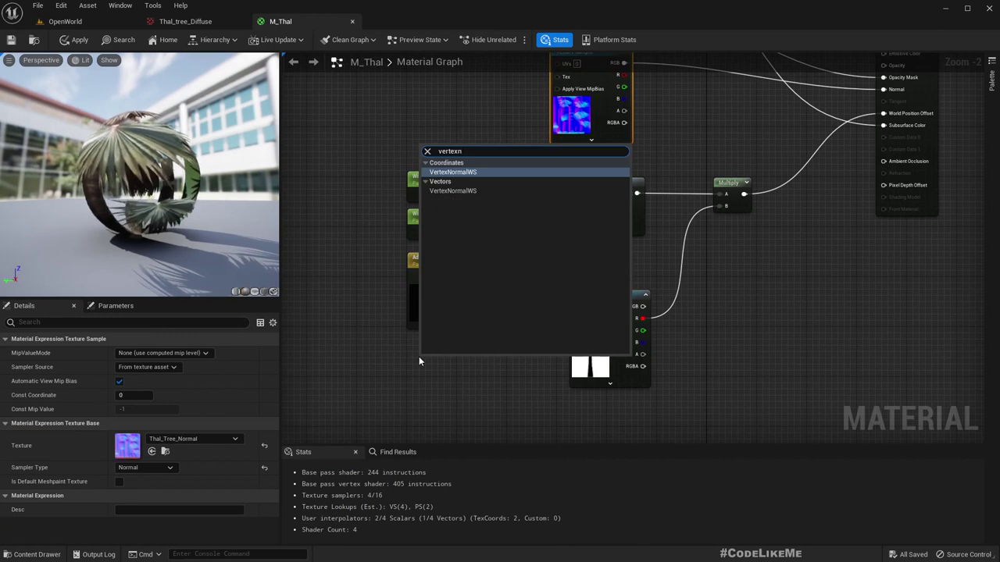
key("Return")
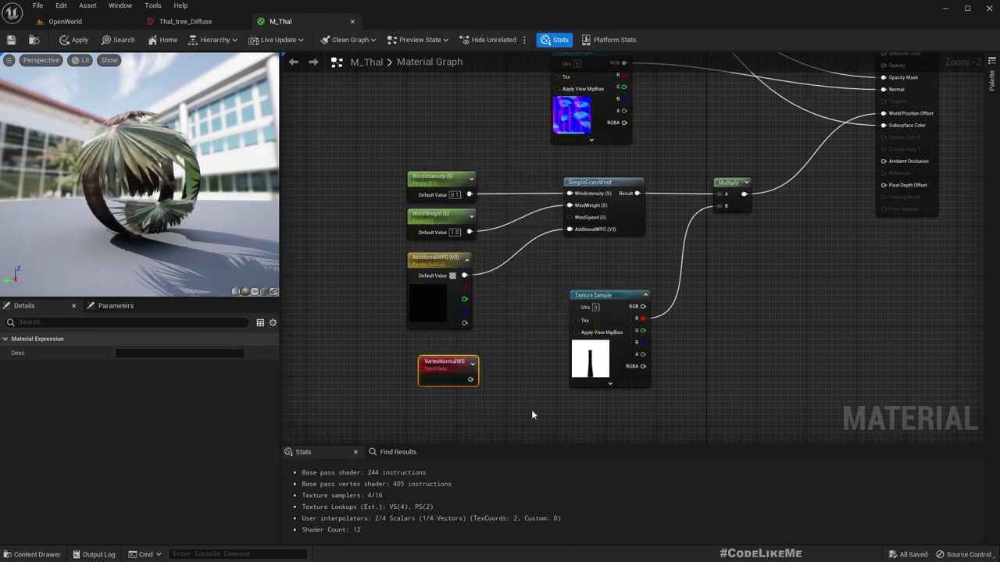
left_click_drag(470, 380, 579, 230)
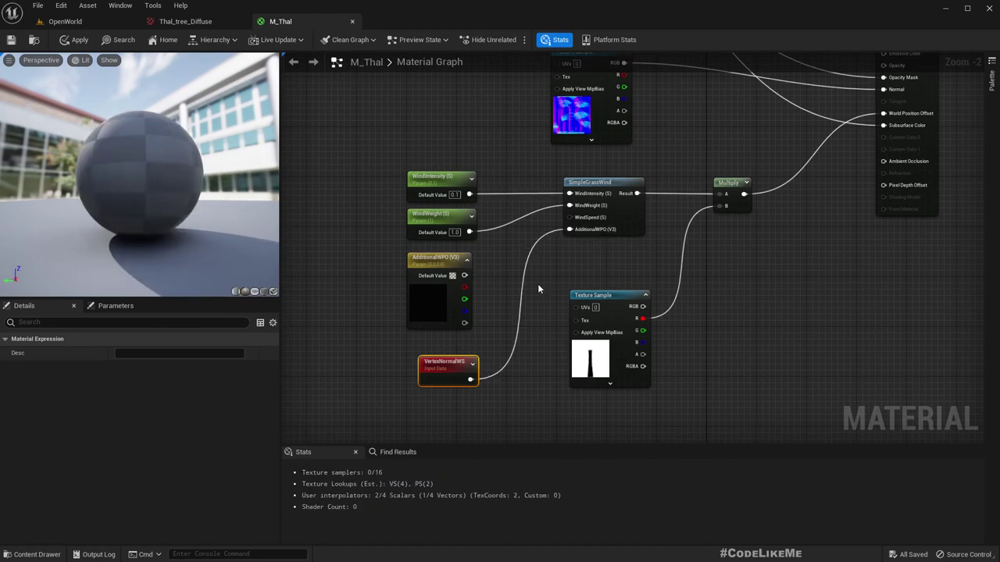
left_click_drag(446, 370, 440, 359)
left_click_drag(141, 189, 210, 189)
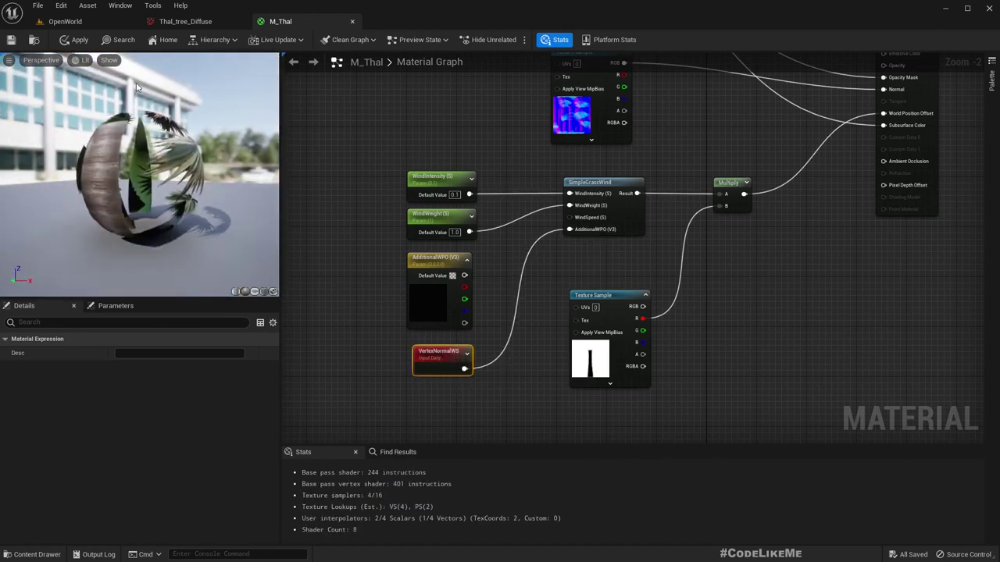
left_click(78, 40)
Check the palm leaves' wind motion in the OpenWorld level.
left_click(65, 21)
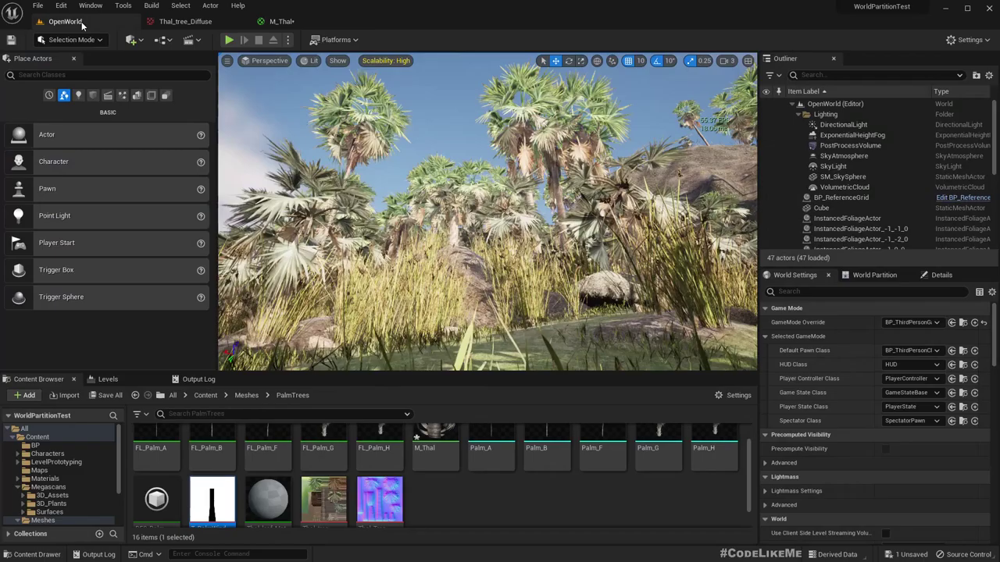
key("w")
right_click_drag(428, 167, 398, 219)
right_click_drag(427, 166, 428, 165)
Move all the wind nodes in M_Thal, including the T_PalmWind sample and Multiply, further down below the normal map sample.
left_click(280, 21)
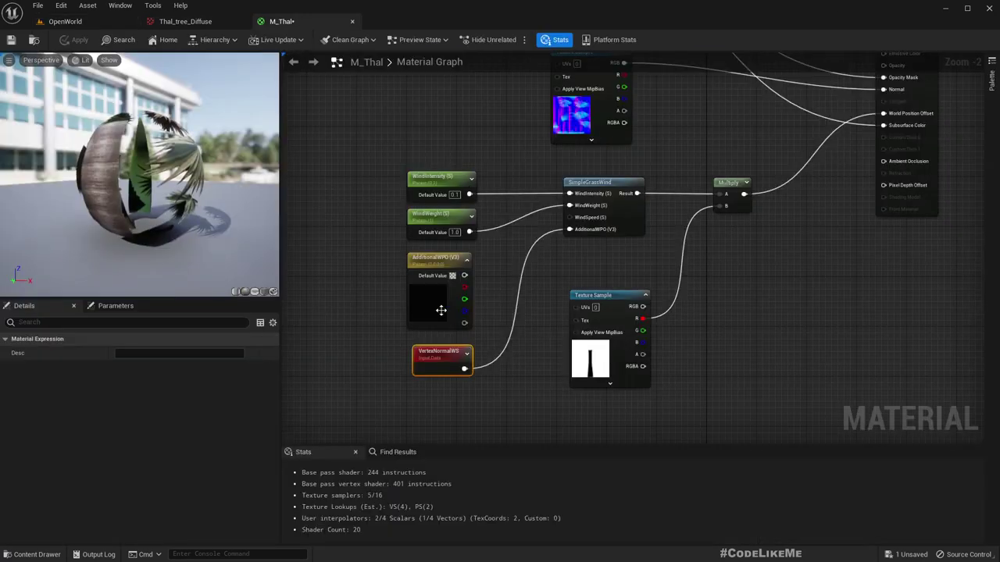
scroll(442, 311, "up", 2)
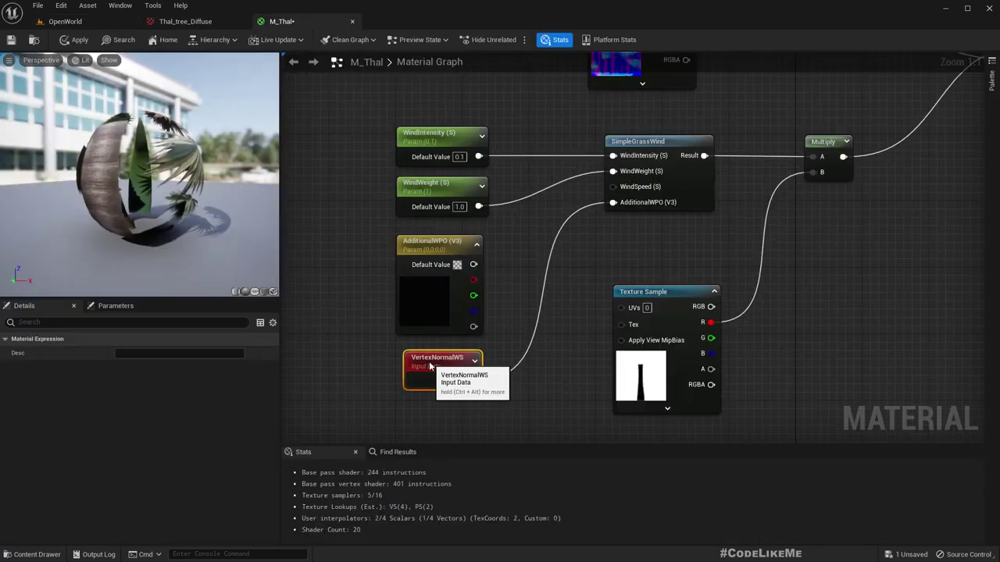
scroll(547, 268, "down", 2)
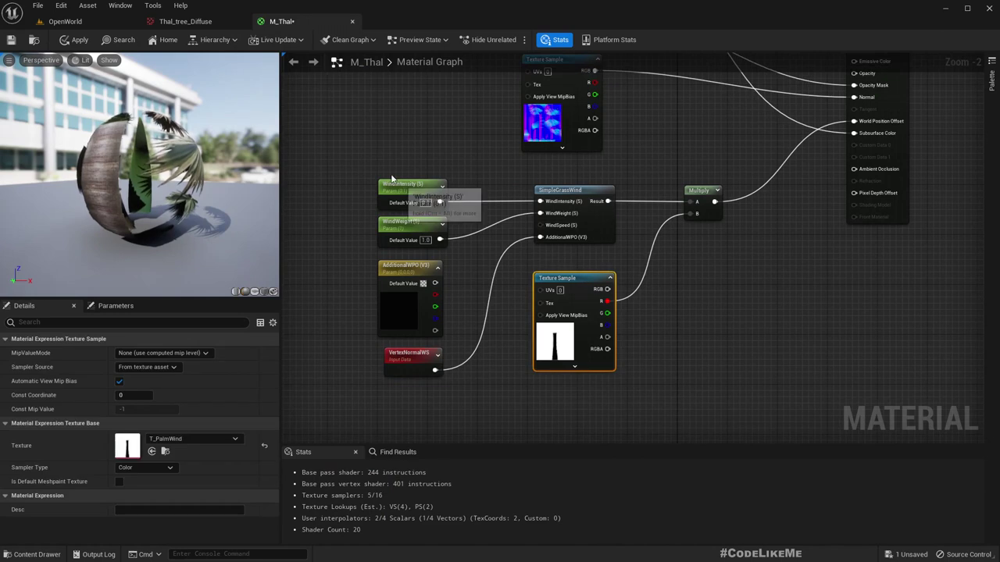
left_click_drag(382, 169, 624, 357)
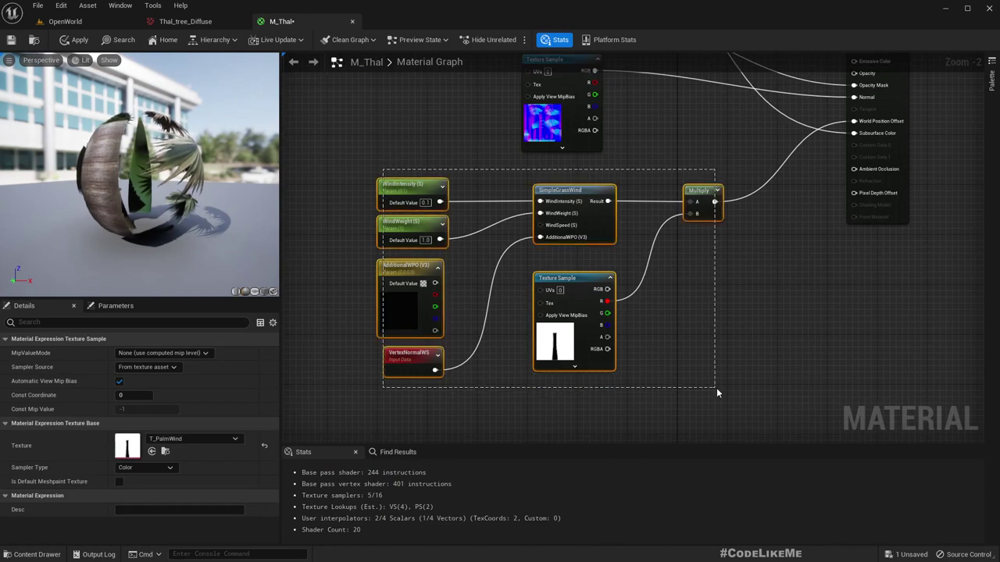
left_click_drag(717, 393, 717, 393)
left_click_drag(569, 194, 568, 287)
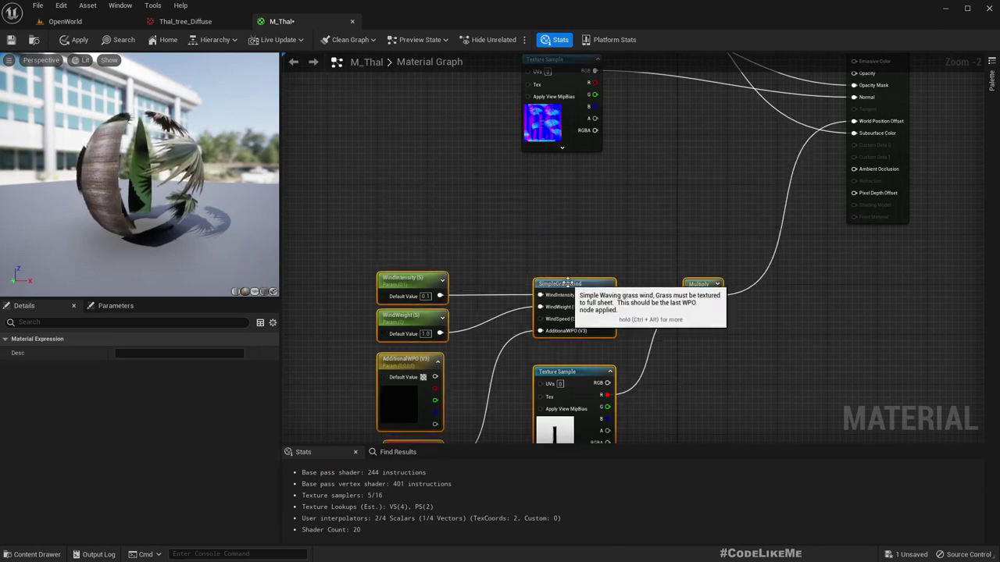
right_click_drag(517, 245, 542, 169)
left_click(467, 400)
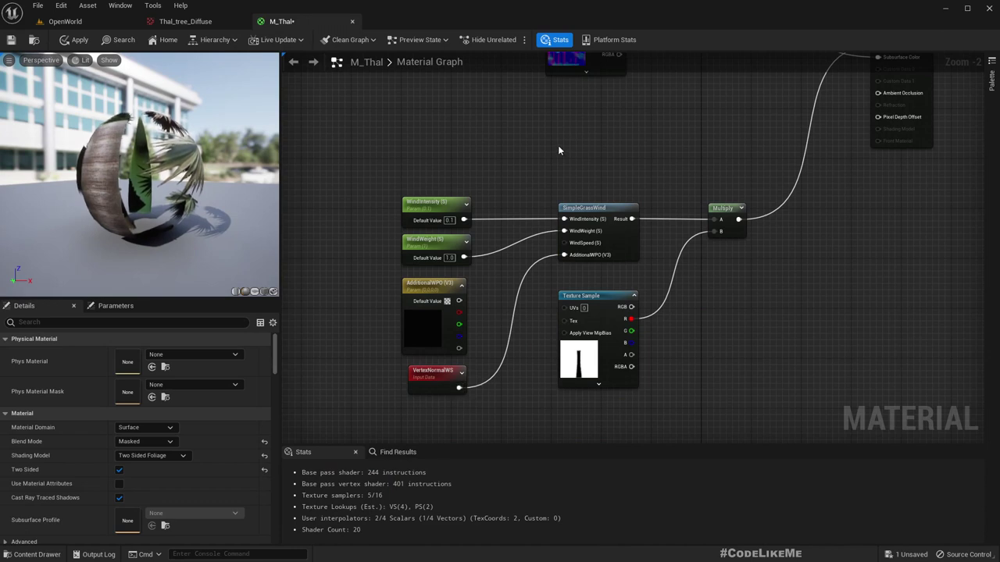
Open the SimpleGrassWind material function and examine the Absolute World Position and 200 constant feeding its Divide node.
left_click_drag(460, 387, 576, 176)
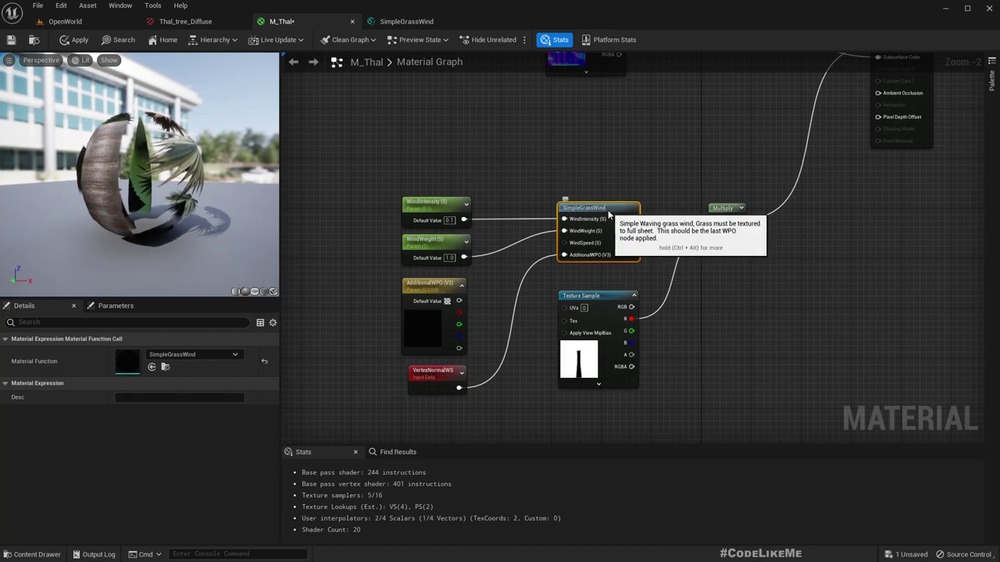
double_click(609, 209)
right_click_drag(502, 374, 589, 337)
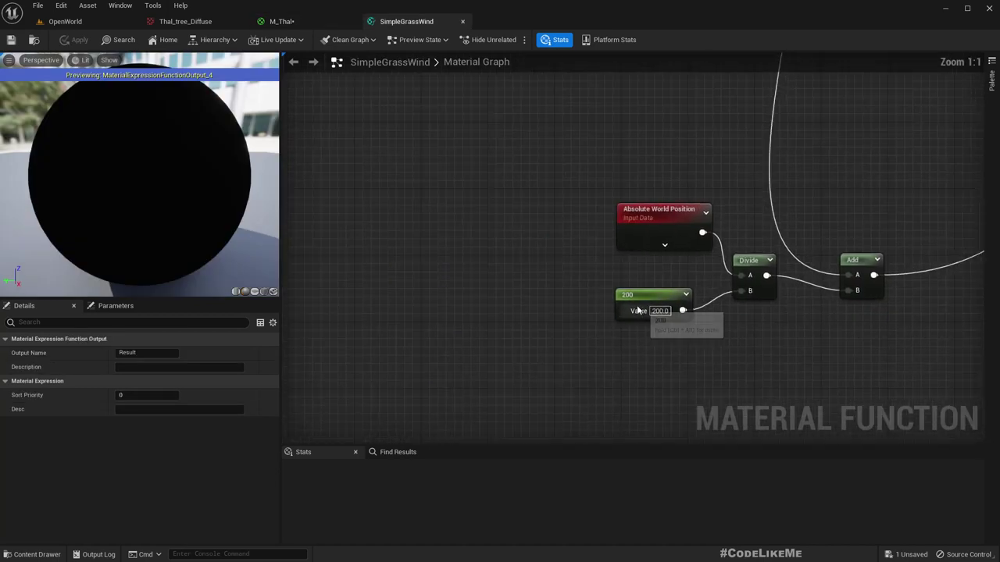
left_click(625, 293)
left_click_drag(651, 214, 631, 232)
scroll(613, 210, "down", 6)
right_click_drag(600, 168, 622, 334)
right_click_drag(743, 424, 671, 305)
scroll(669, 309, "up", 6)
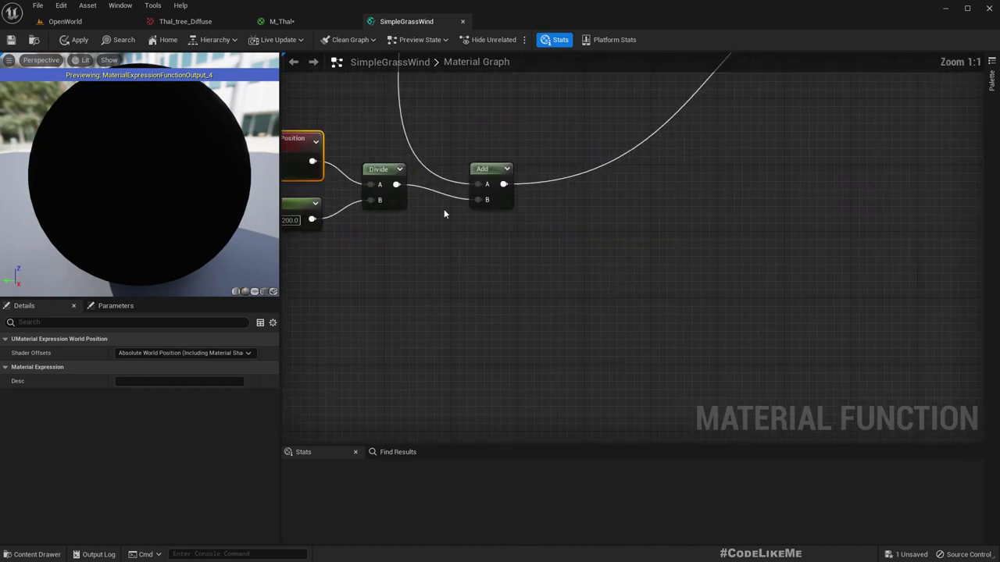
Trace the function's Time and WindSpeed nodes down to the Divide that uses the 200 constant.
scroll(418, 169, "down", 4)
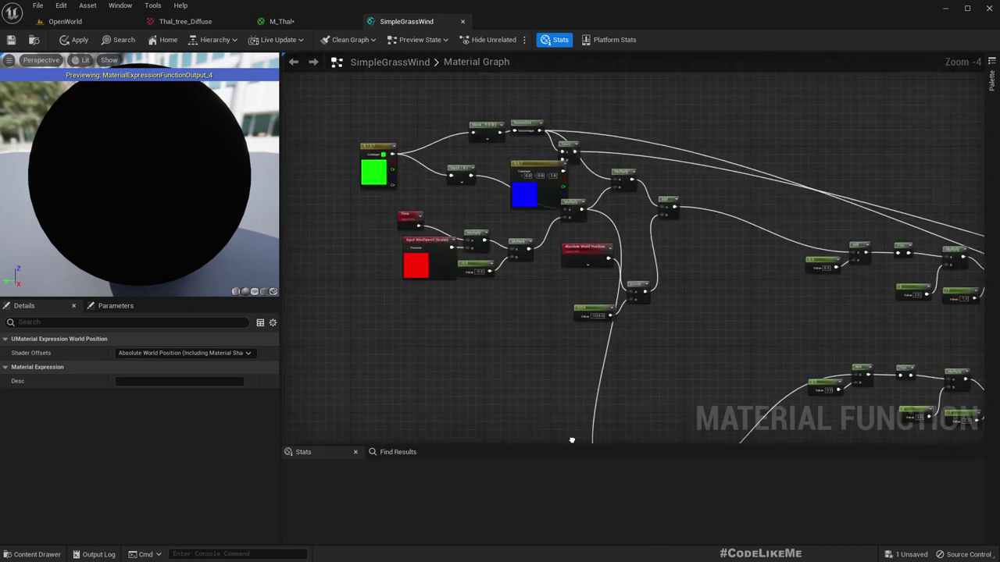
scroll(534, 217, "up", 4)
right_click_drag(413, 268, 576, 267)
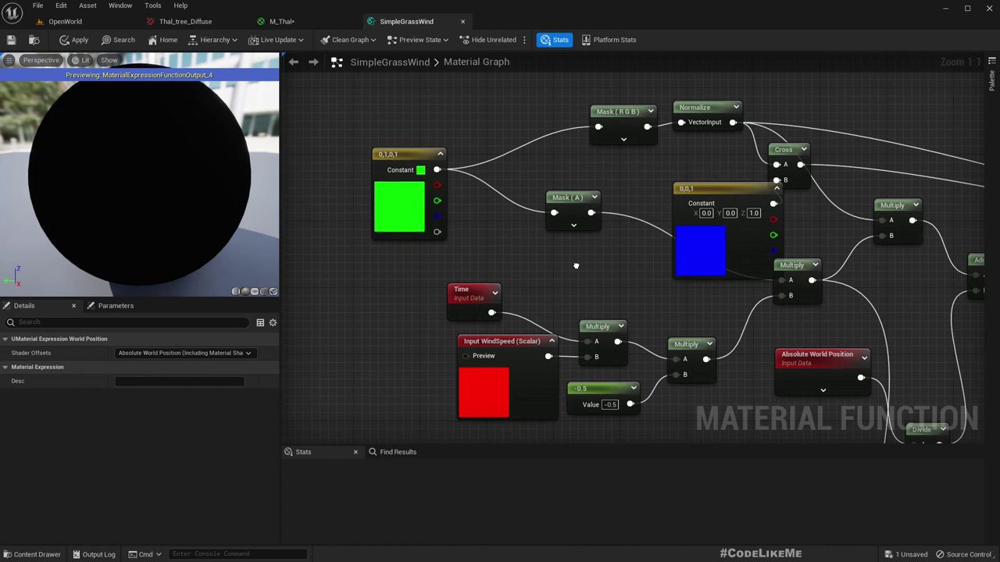
right_click_drag(575, 266, 276, 177)
right_click_drag(819, 352, 530, 227)
scroll(530, 231, "down", 2)
scroll(390, 346, "up", 3)
left_click_drag(450, 366, 435, 367)
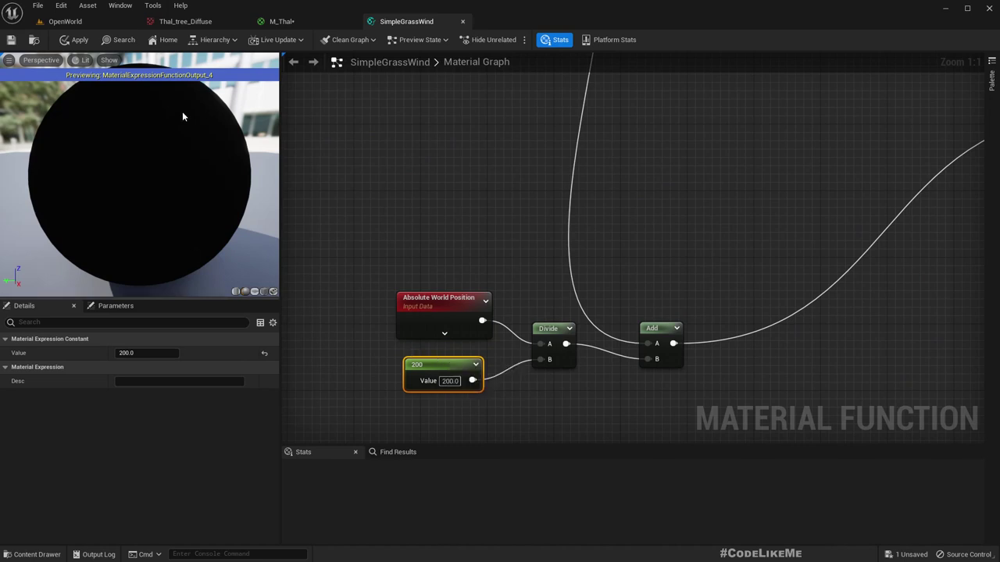
Return to M_Thal, enter 0.1 as the WindIntensity default value, and preview the material on a plane.
left_click(281, 21)
left_click_drag(157, 149, 116, 213)
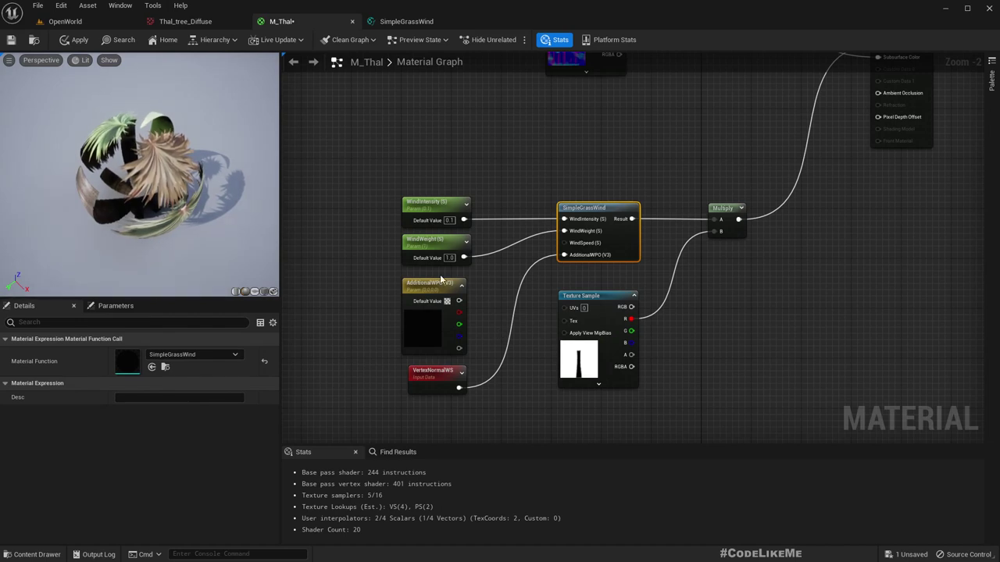
left_click(449, 219)
type("1")
key("Return")
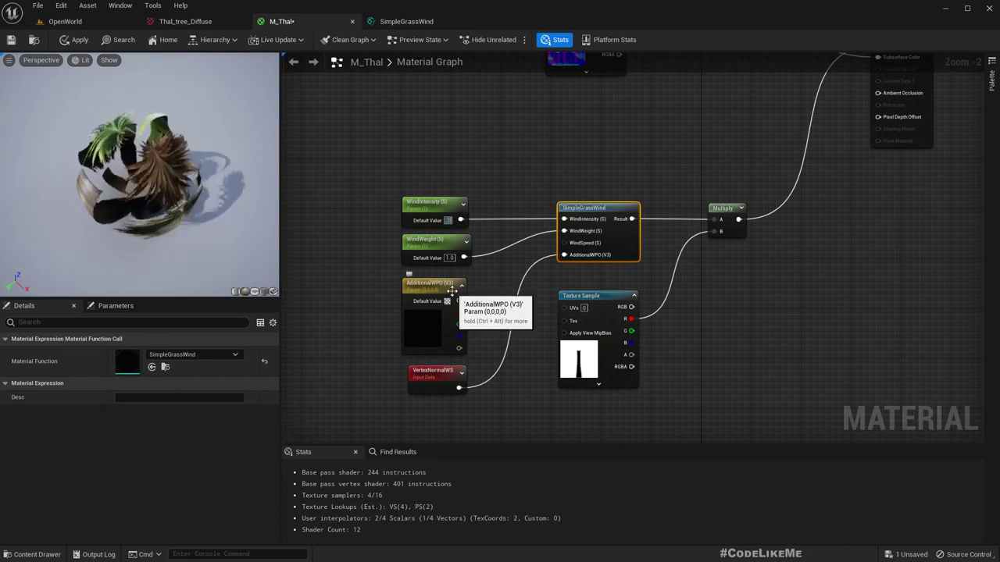
left_click(254, 292)
left_click_drag(148, 164, 195, 228)
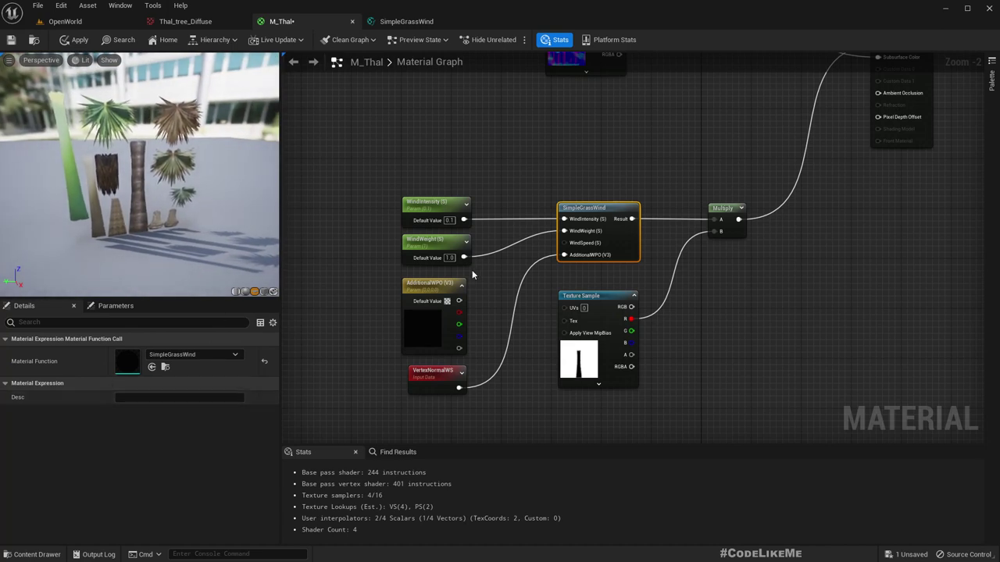
Examine the SimpleGrassWind function from the 200 constant's Divide node through RotateAboutAxis to the Output Result.
left_click(384, 19)
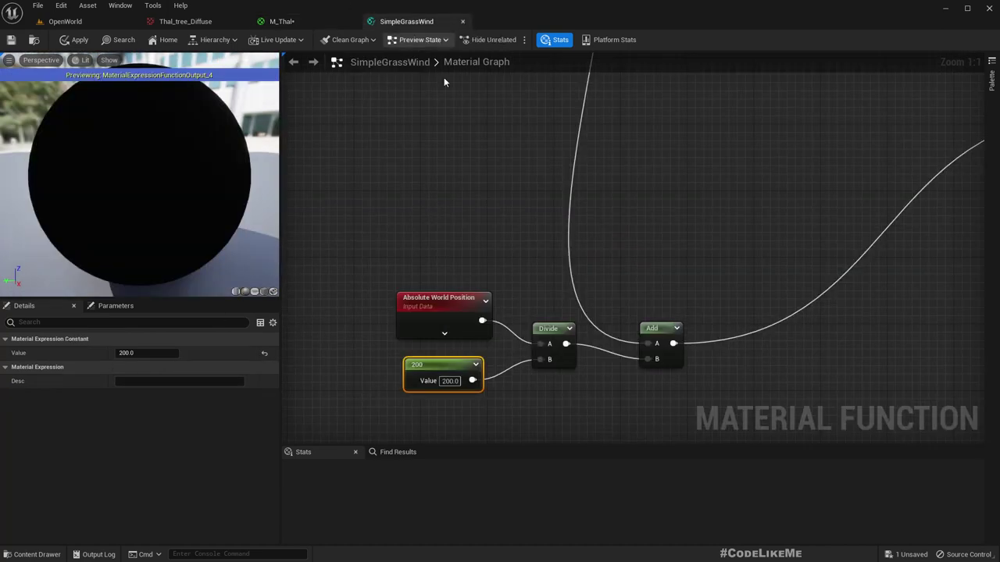
scroll(640, 251, "down", 5)
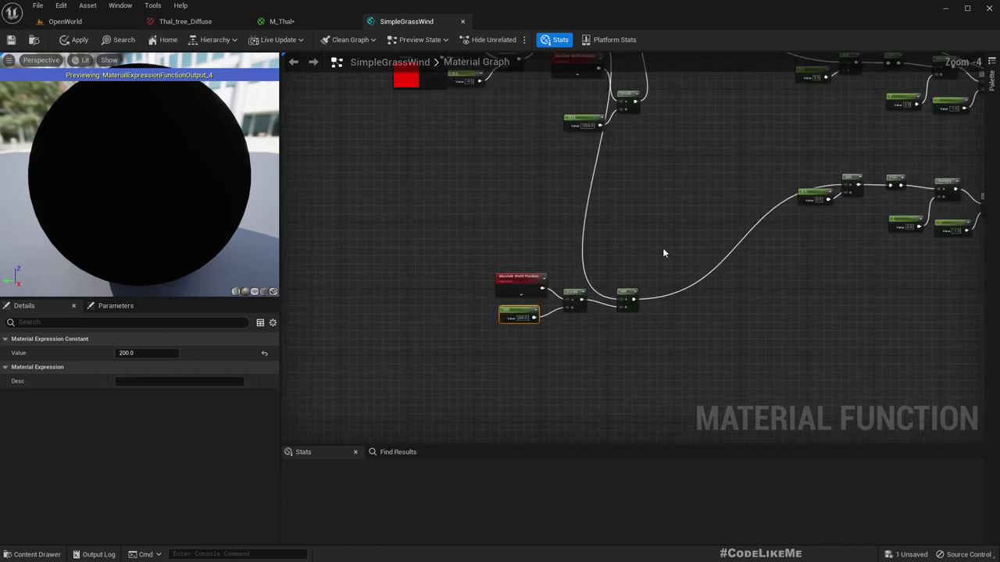
scroll(662, 250, "up", 2)
scroll(664, 242, "up", 1)
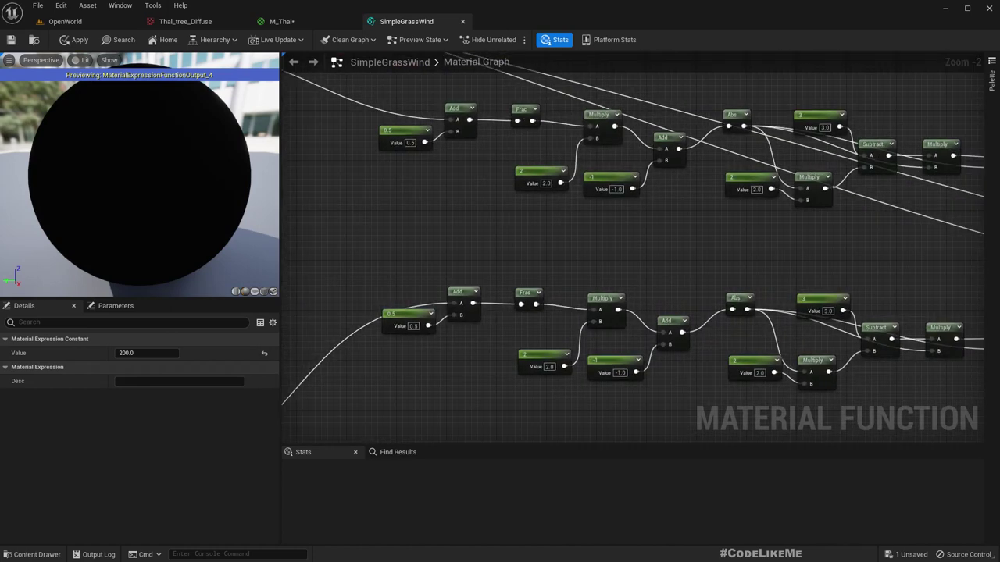
right_click_drag(976, 312, 1, 203)
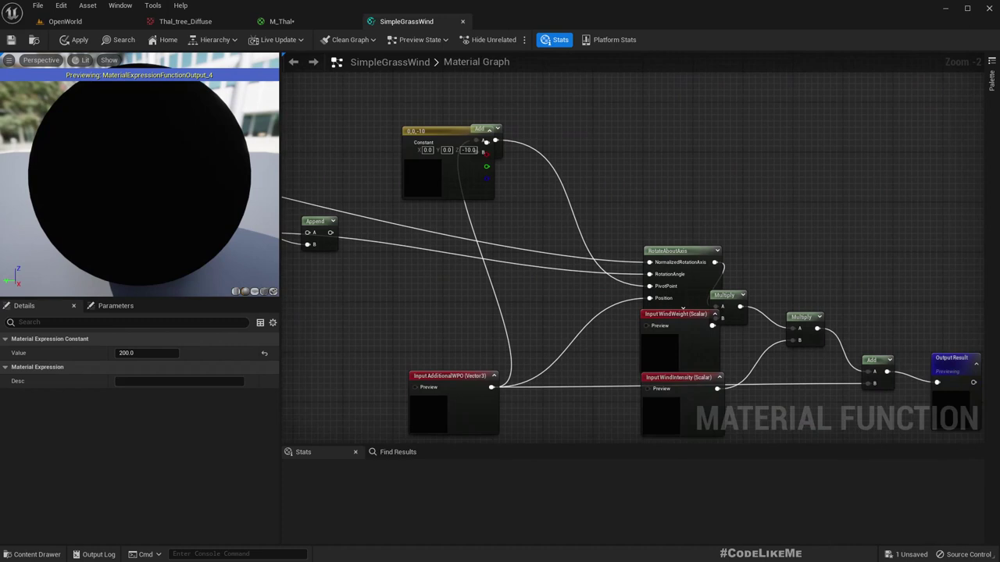
right_click_drag(860, 403, 861, 403)
mouse_move(610, 264)
right_mouse_down()
mouse_move(576, 286)
mouse_move(549, 232)
mouse_move(984, 221)
right_mouse_up()
right_click_drag(349, 364, 529, 328)
right_click_drag(320, 316, 399, 321)
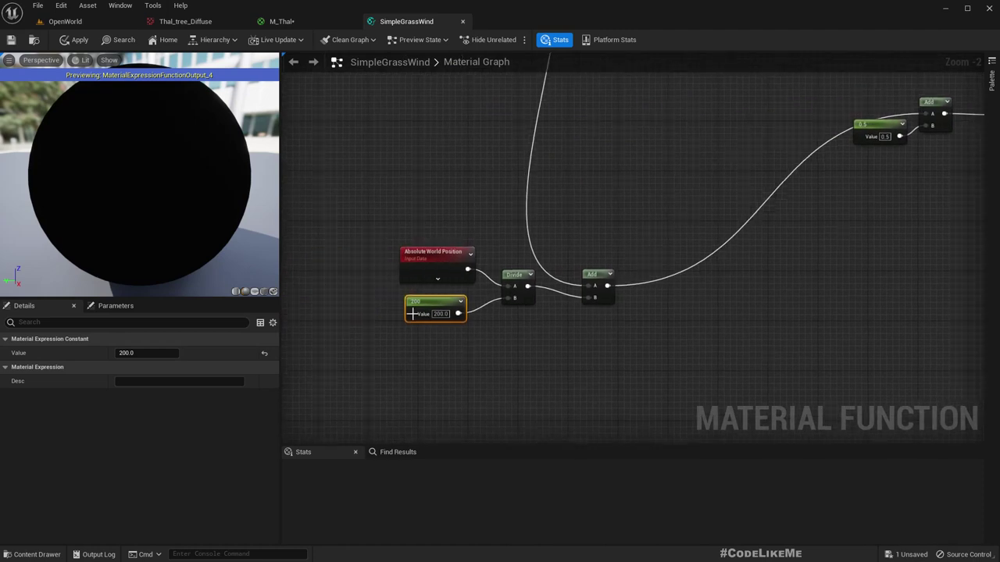
Try 600 as the constant that divides Absolute World Position, and apply the function.
key("Left")
type("100.0")
key("BackSpace")
type("6")
key("Return")
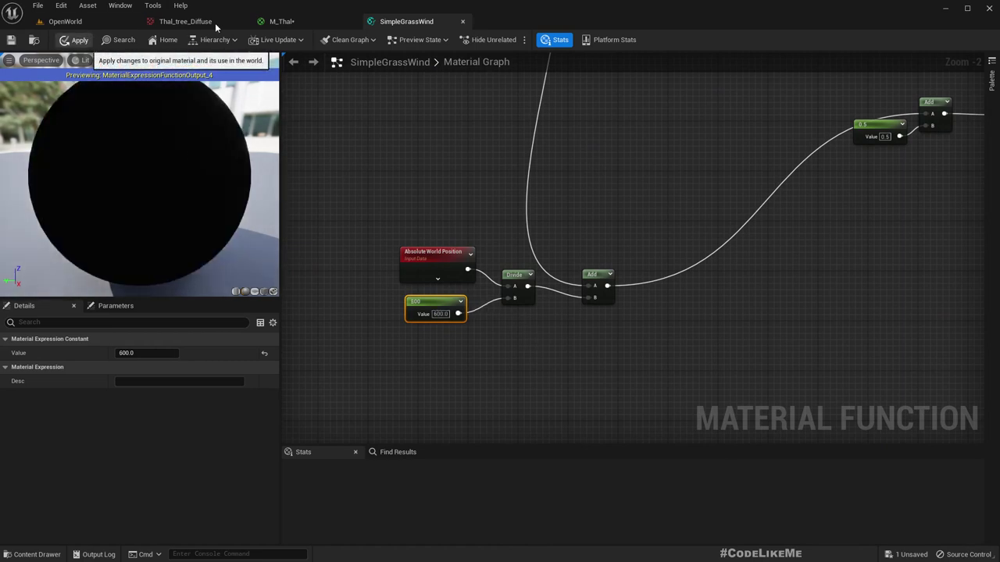
Return to M_Thal, preview the material on a sphere, and inspect the leaf motion.
left_click(281, 21)
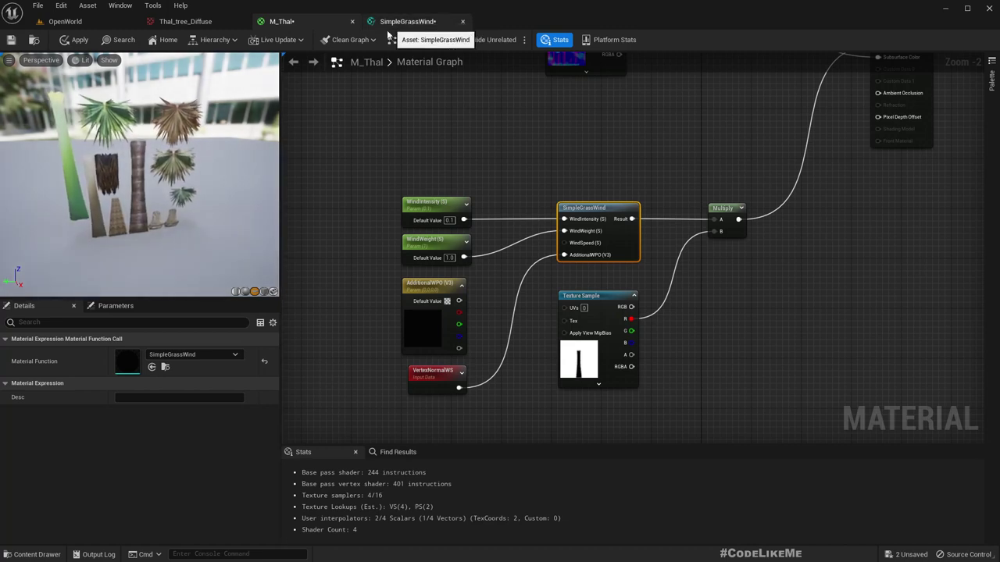
left_click_drag(133, 148, 167, 225)
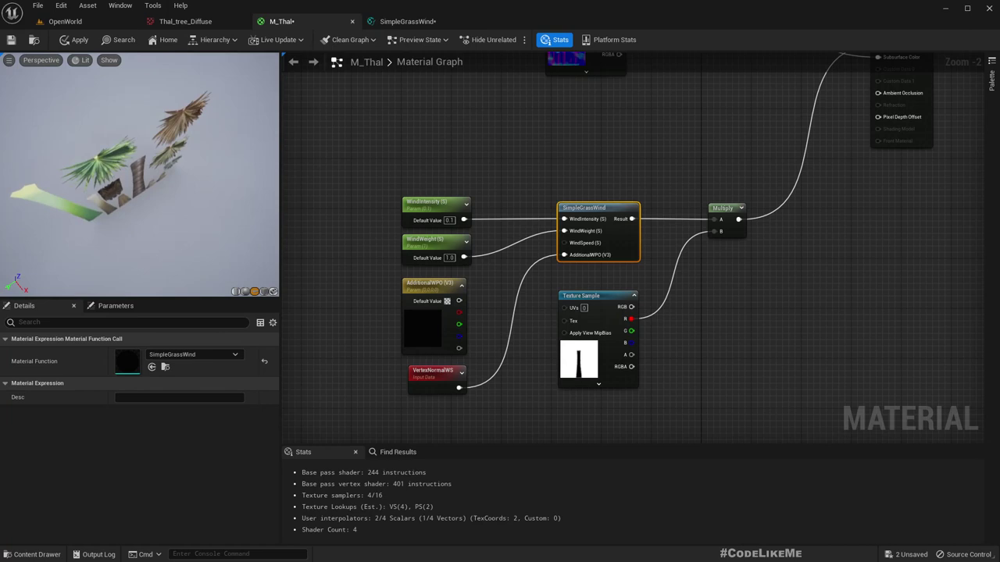
left_click(244, 291)
left_click_drag(151, 189, 147, 168)
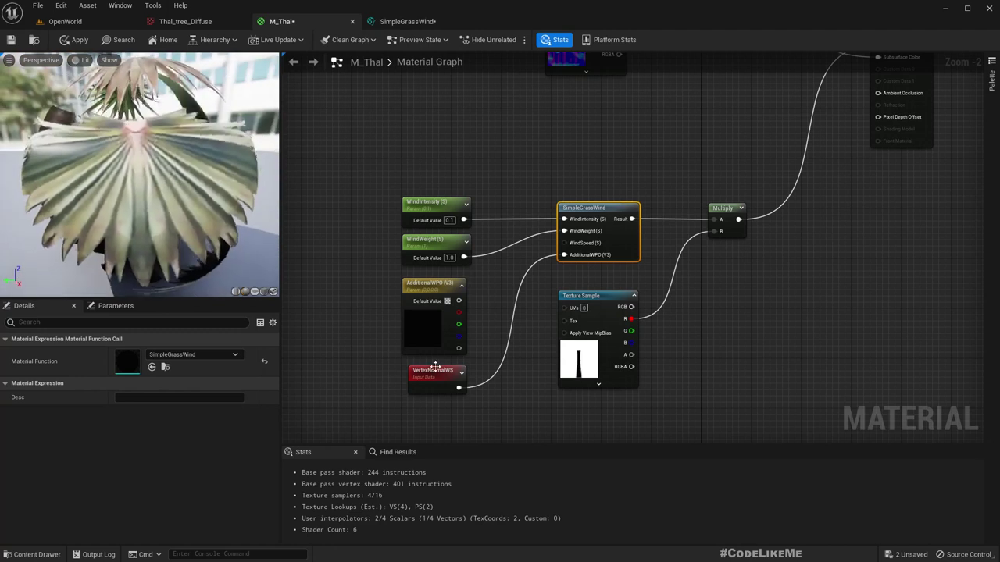
Try 1 as the WindIntensity default value to compare the leaf motion.
left_click(450, 221)
type("1")
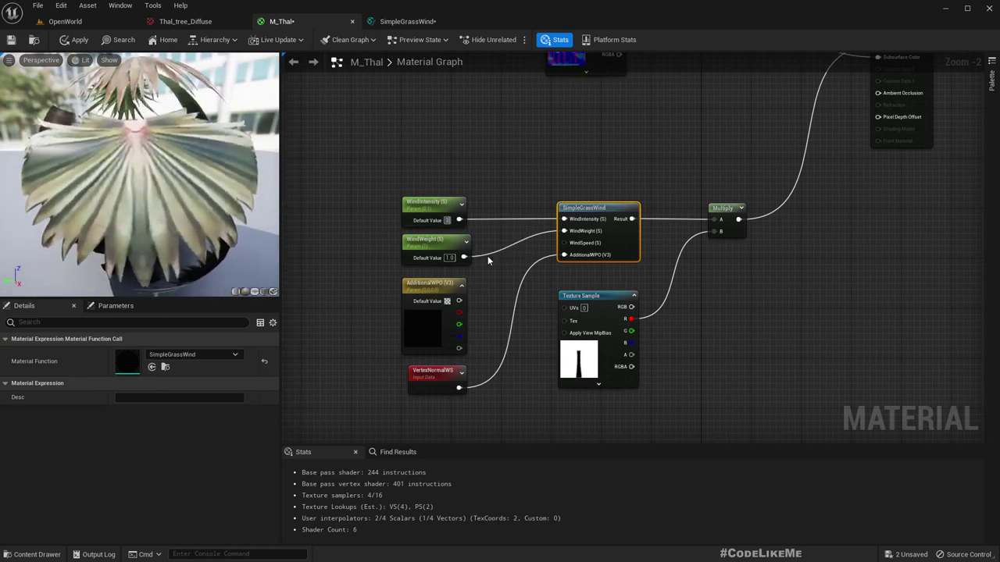
key("Return")
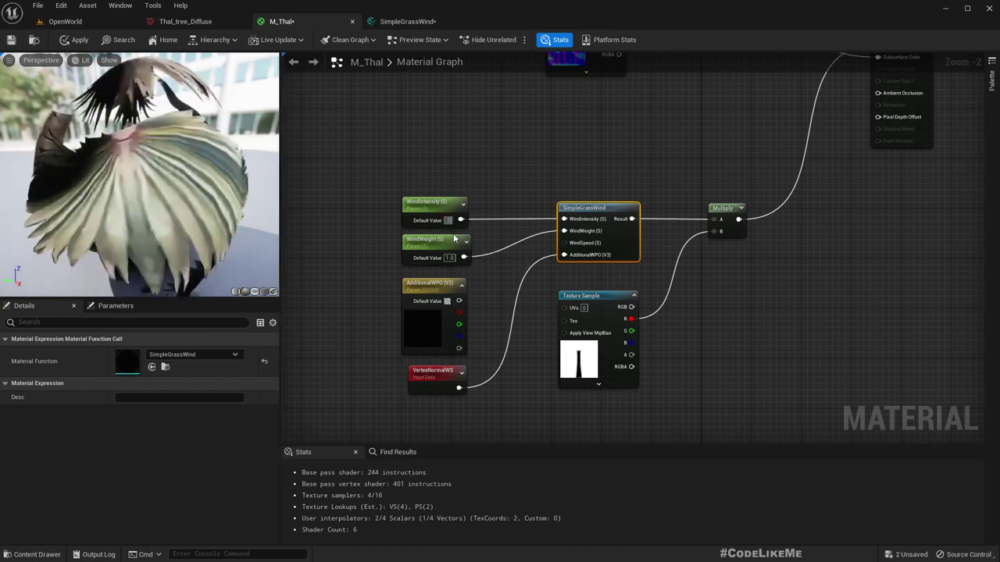
Restore the SimpleGrassWind position-dividing constant to 200 and close the function.
left_click(408, 21)
left_click(441, 314)
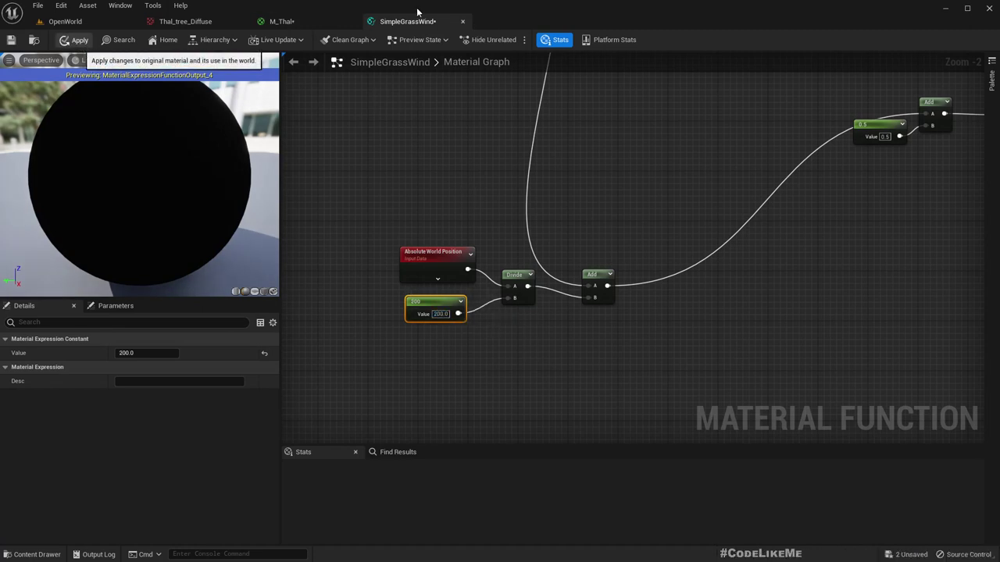
left_click(463, 21)
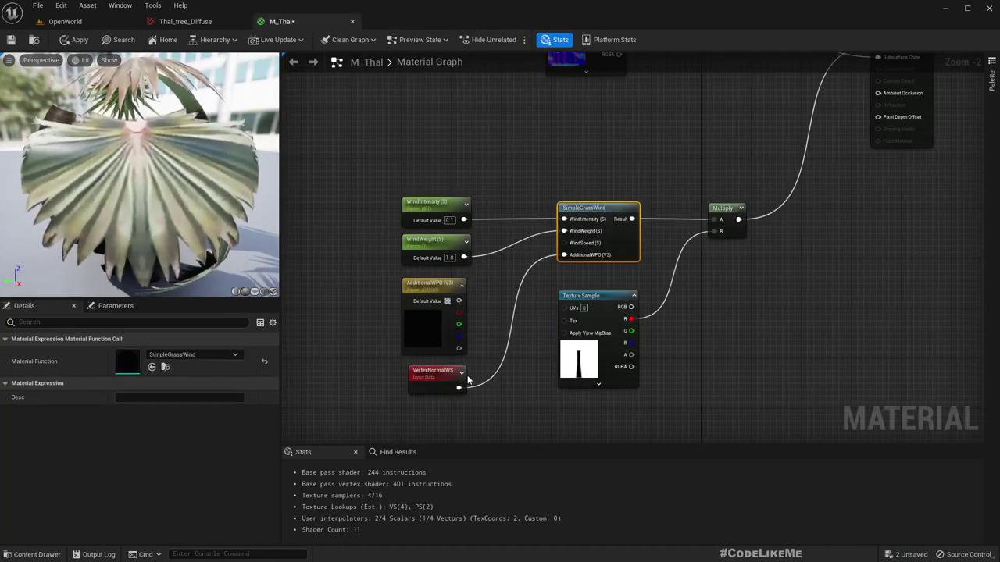
Add a Sine node above SimpleGrassWind in M_Thal and feed it from a new Time node.
right_click(547, 143)
type("sine")
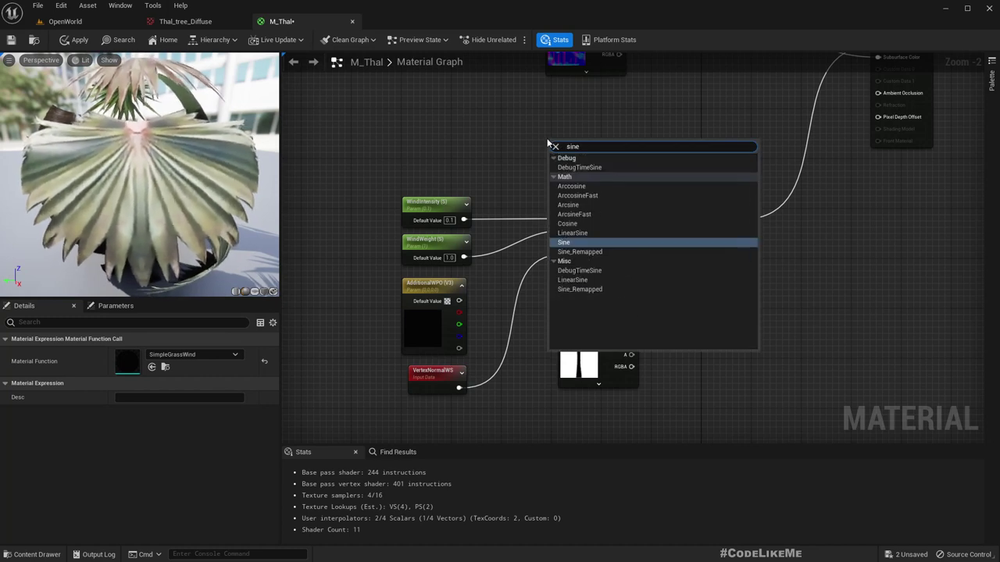
key("Return")
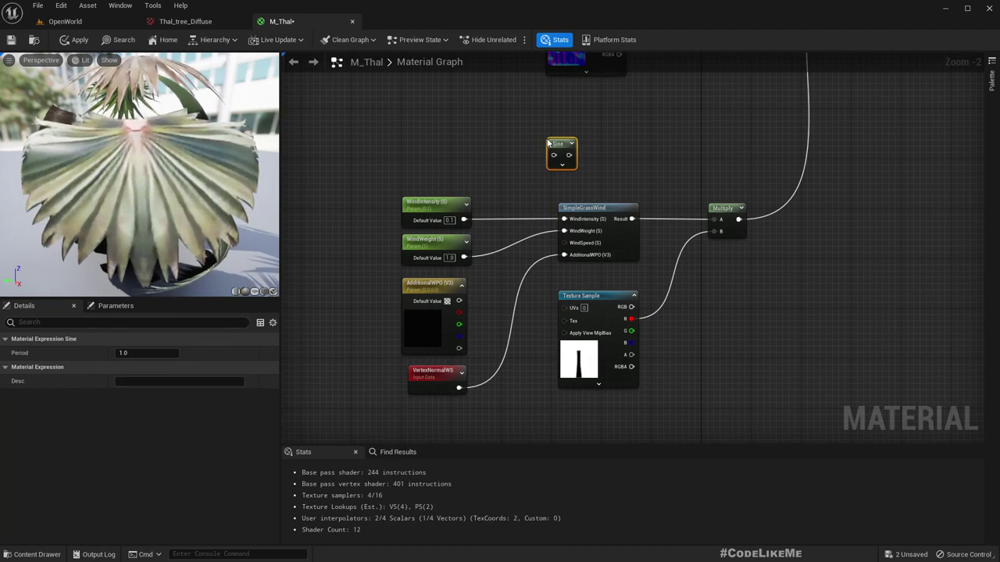
left_click_drag(554, 155, 443, 150)
type("time")
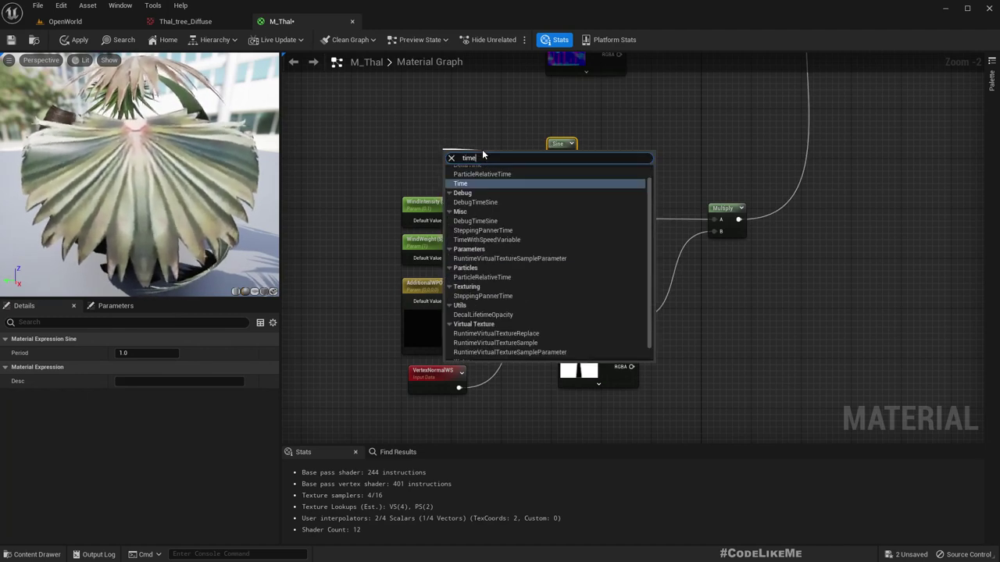
key("Return")
left_click_drag(479, 162, 464, 146)
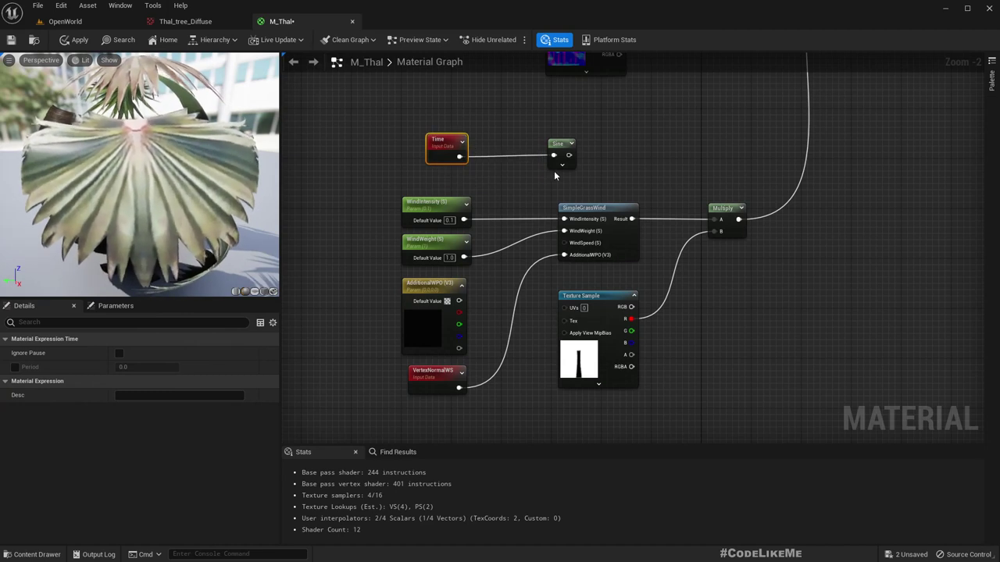
Multiply the Sine output by VertexNormalWS with a new Multiply node.
left_click_drag(575, 160, 630, 152)
type("mult")
key("Return")
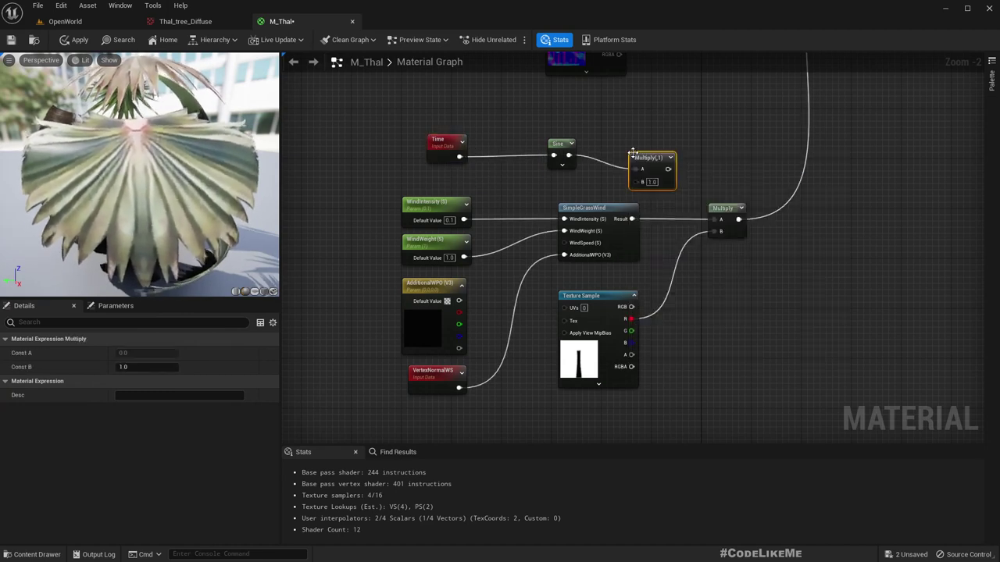
left_click_drag(459, 388, 641, 148)
right_click_drag(424, 106, 436, 149)
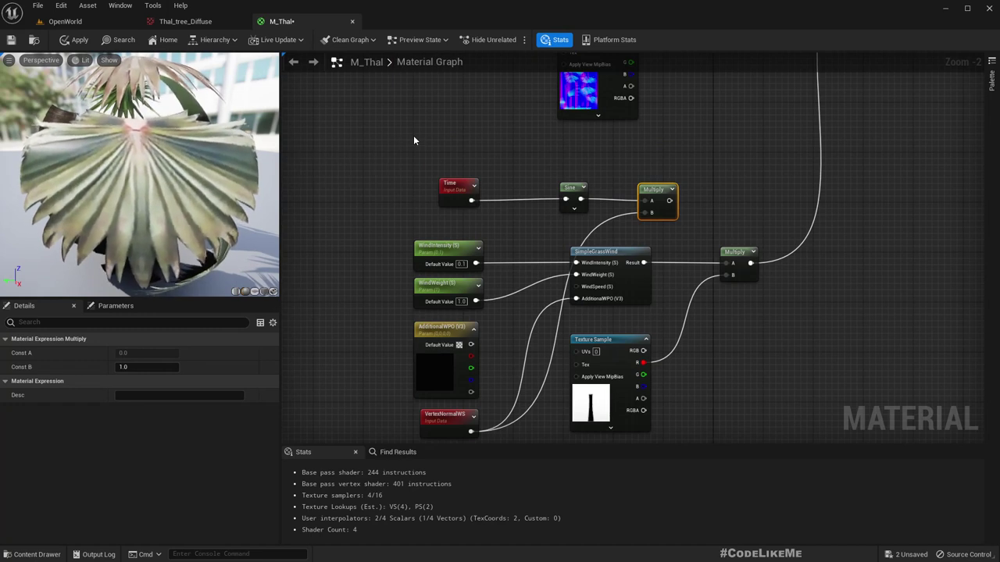
Add a TextureCoordinate node above the Time node and move Time clear of it.
right_click(414, 137)
type("texturec")
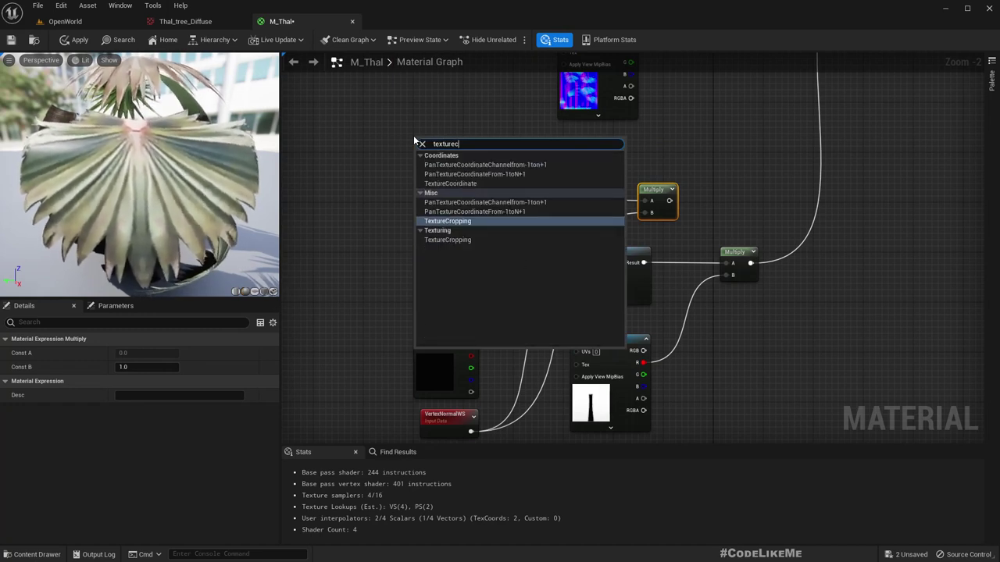
key("Down")
key("Up")
key("Up")
key("Up")
key("Up")
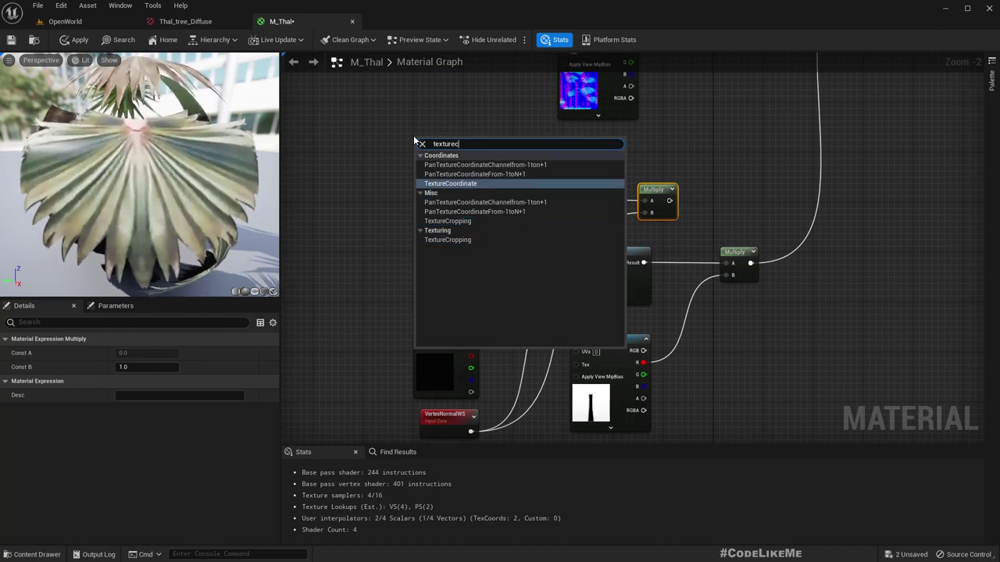
key("Return")
left_click_drag(460, 190, 428, 190)
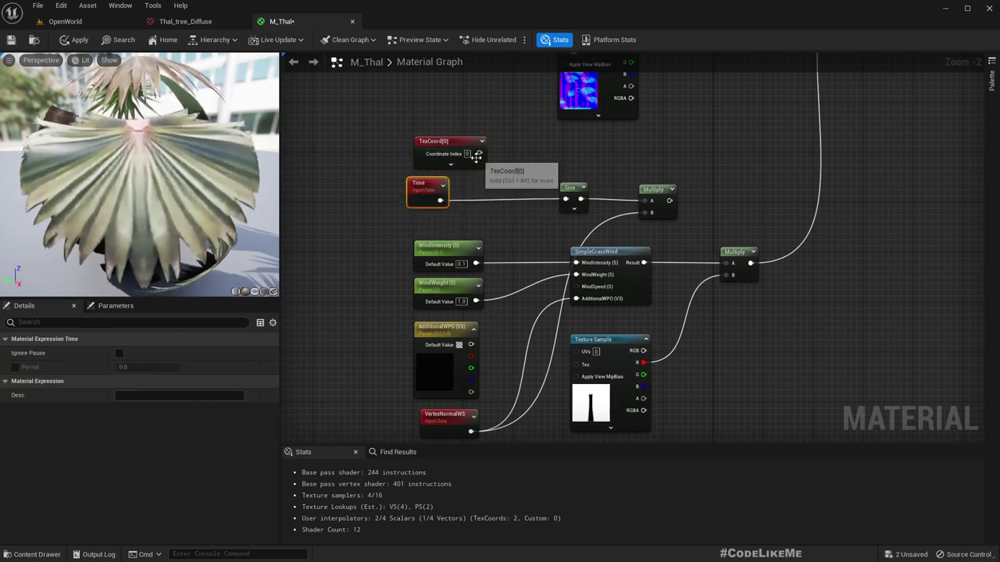
left_click(446, 145)
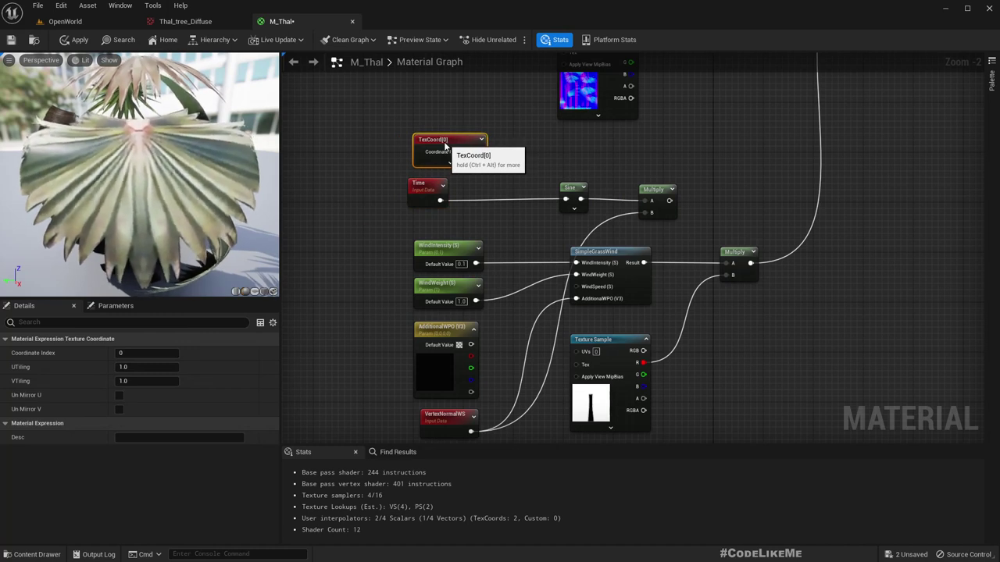
Connect the Multiply of Sine and VertexNormalWS to M_Thal's World Position Offset.
scroll(758, 118, "down", 1)
right_click_drag(757, 118, 654, 175)
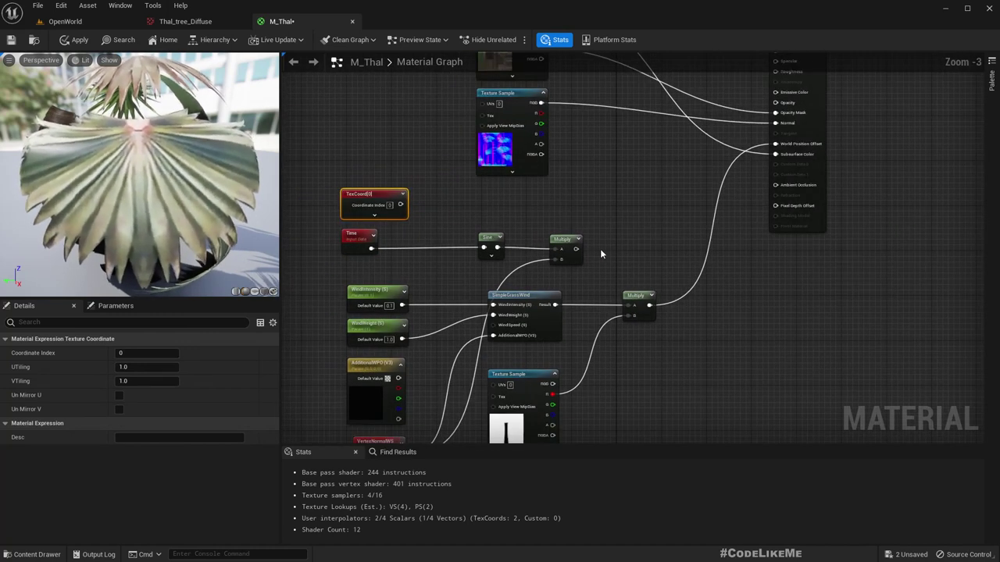
left_click_drag(575, 248, 785, 145)
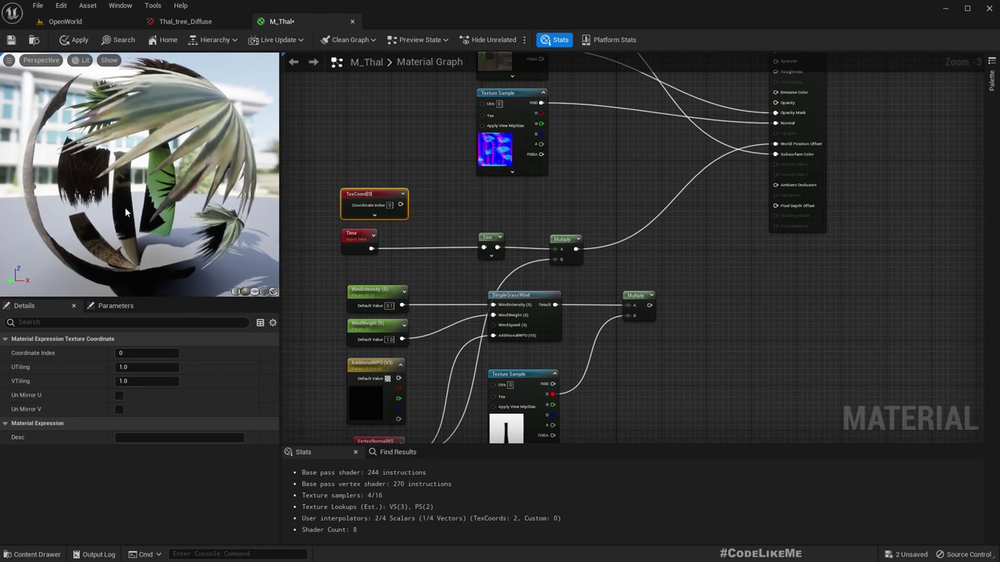
Apply the material and inspect the palm motion up close in the OpenWorld level.
left_click(79, 39)
left_click(72, 22)
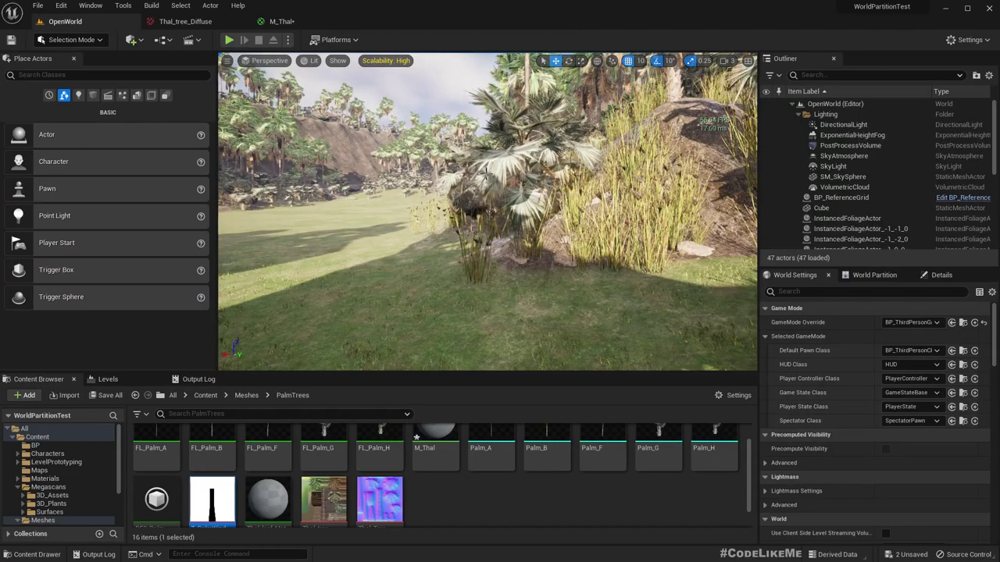
mouse_move(485, 170)
right_mouse_down()
mouse_move(487, 144)
mouse_move(482, 164)
mouse_move(497, 156)
right_mouse_up()
key("w")
key("w")
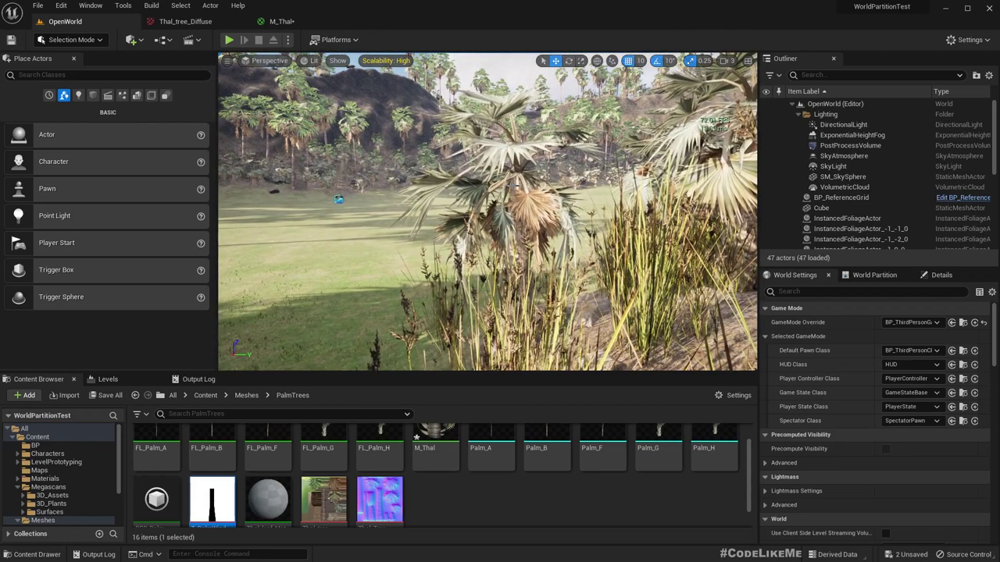
Back in M_Thal, add an Add node fed by Time and place the TexCoord node below Time.
left_click(282, 21)
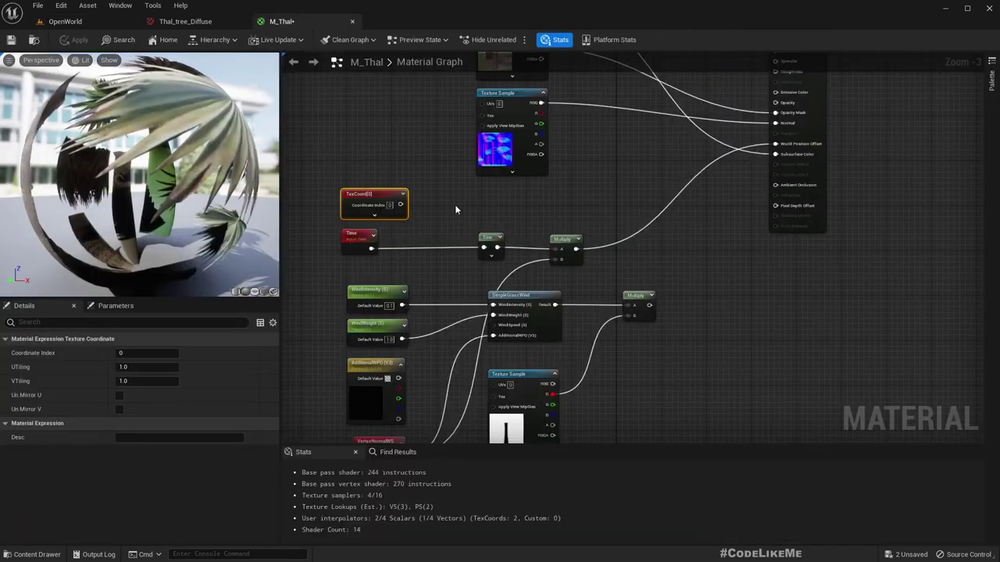
scroll(429, 202, "up", 3)
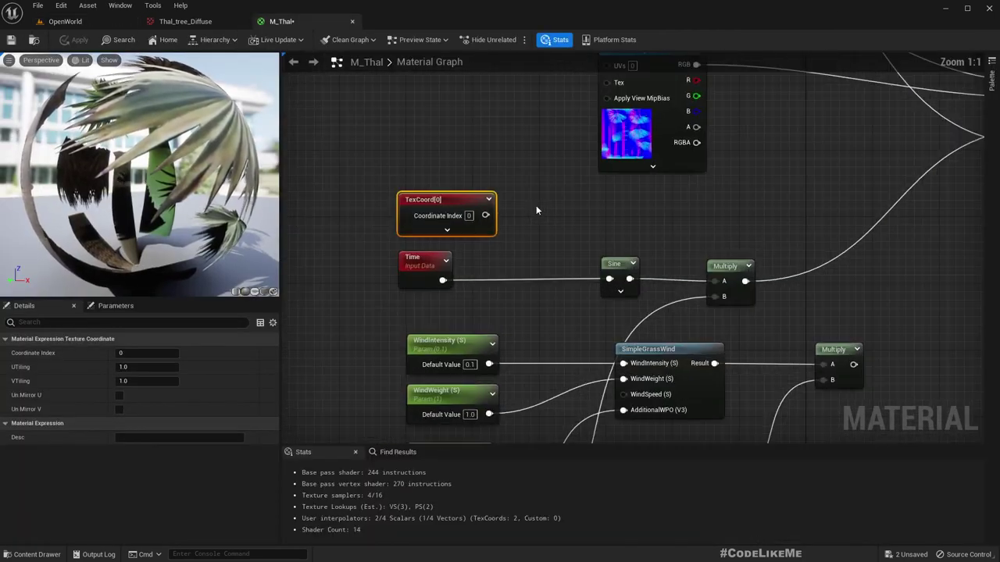
left_click_drag(442, 281, 497, 280)
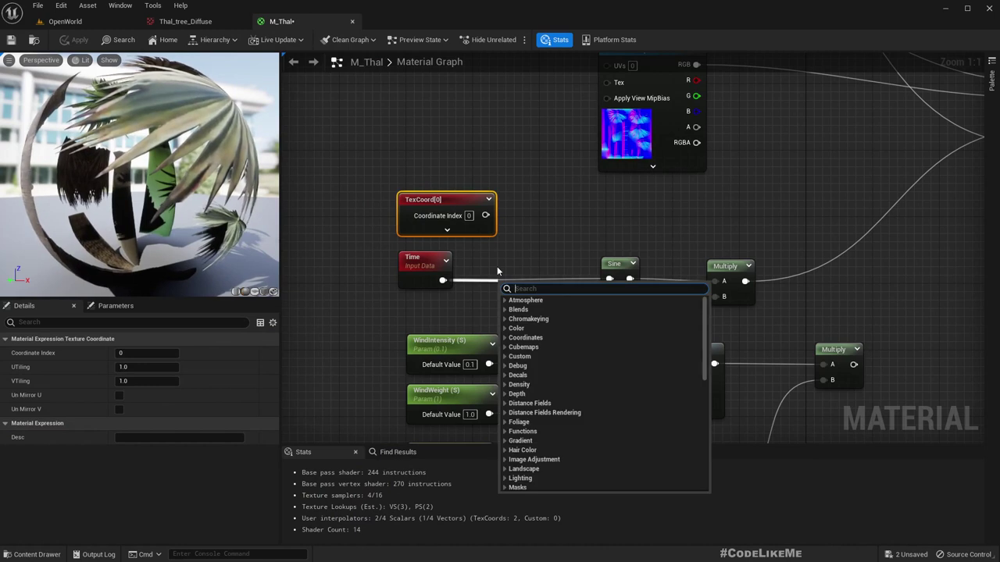
type("add")
key("Return")
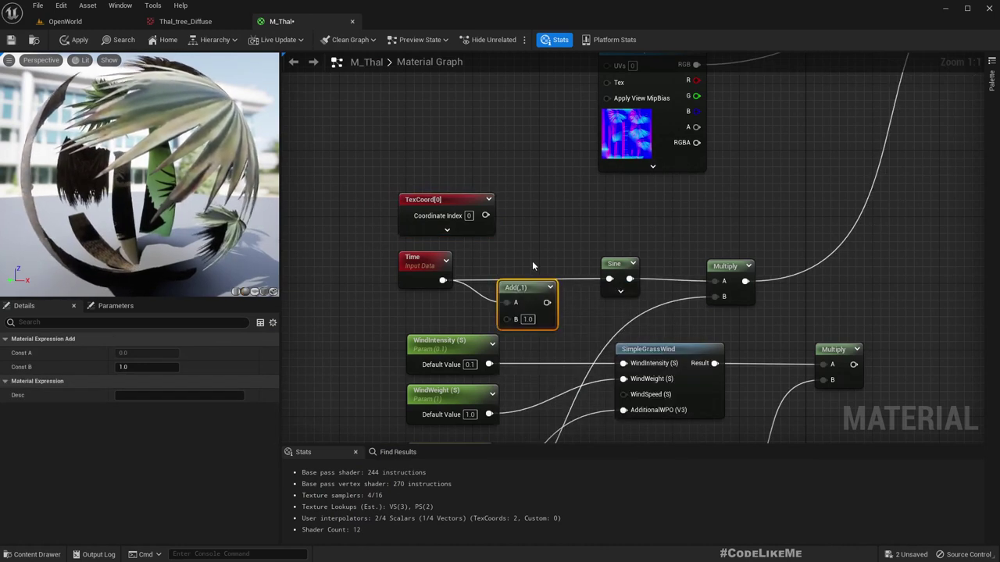
left_click_drag(425, 202, 380, 300)
left_click_drag(516, 316, 516, 278)
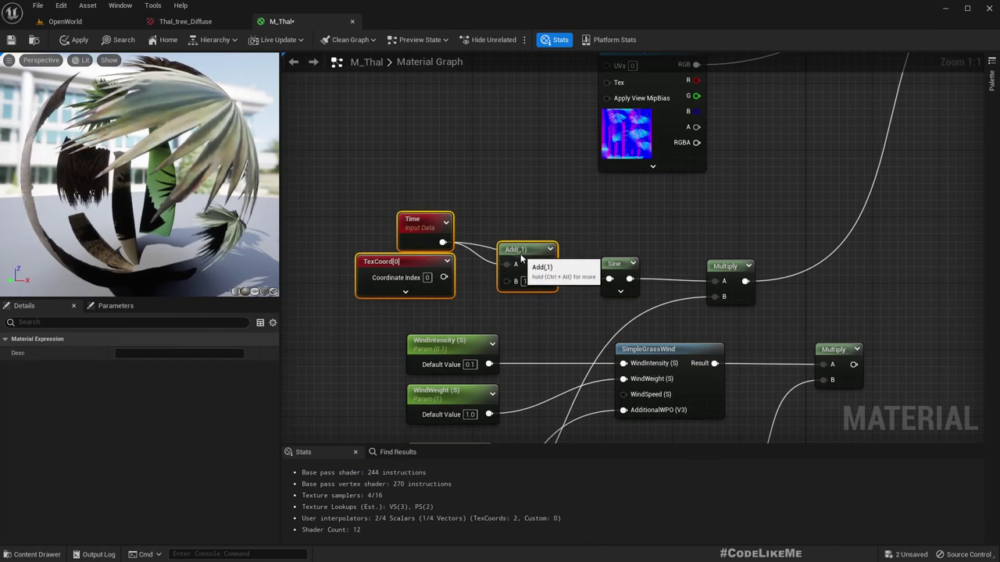
left_click(470, 296)
left_click_drag(421, 270, 422, 284)
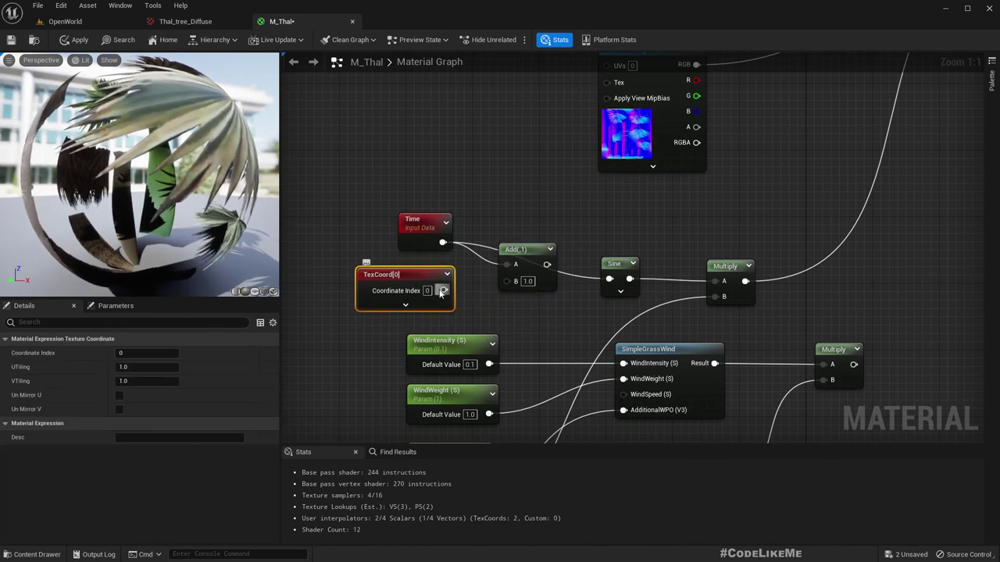
Add a Panner node and connect TexCoord to its Coordinate input and Time to its Time input.
right_click(471, 200)
type("panner")
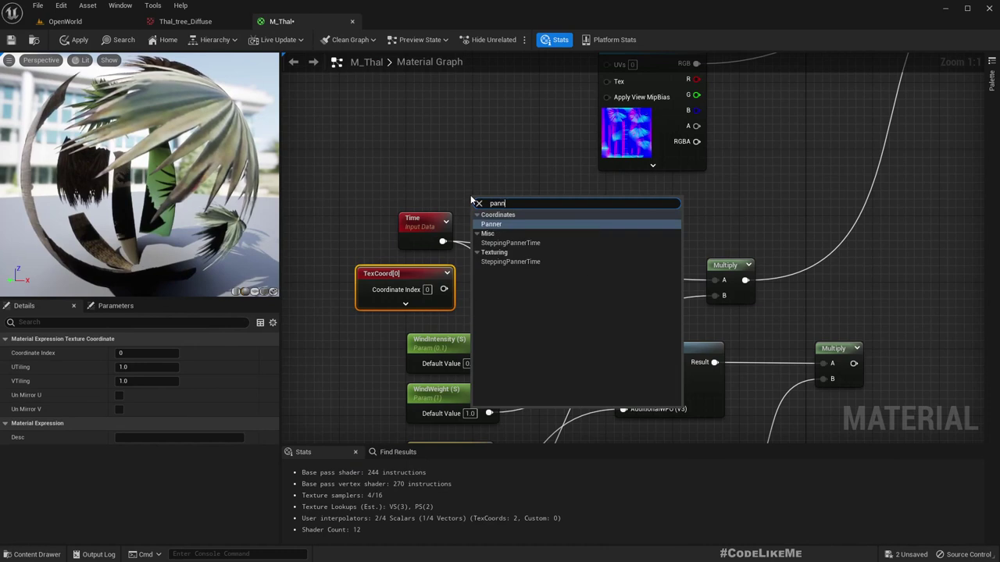
key("Return")
left_click_drag(471, 200, 449, 138)
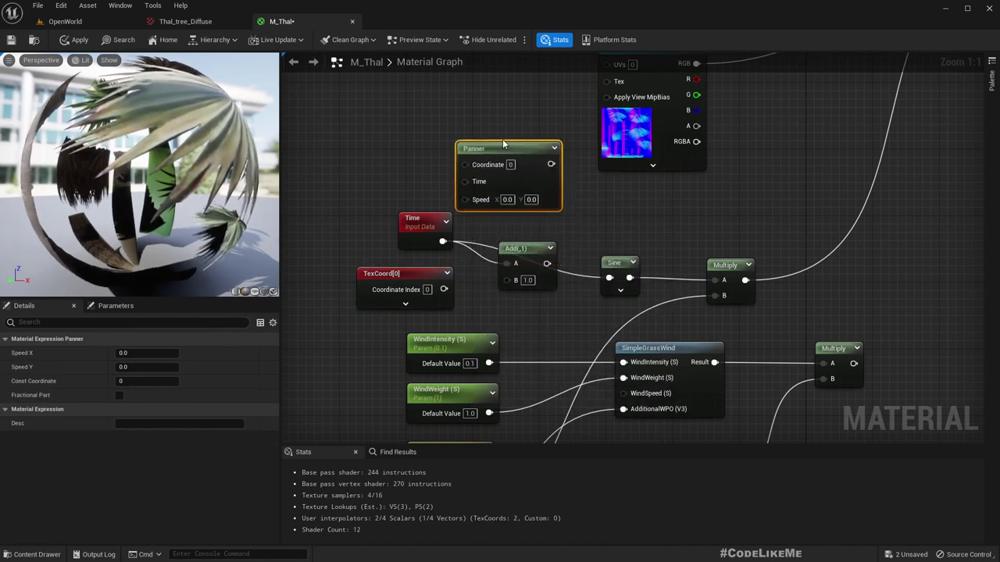
left_click_drag(393, 272, 457, 155)
left_click_drag(433, 220, 457, 170)
Replace the Sine node's Time input with the Panner output and move the Add node away from Sine.
left_click_drag(623, 268, 636, 262)
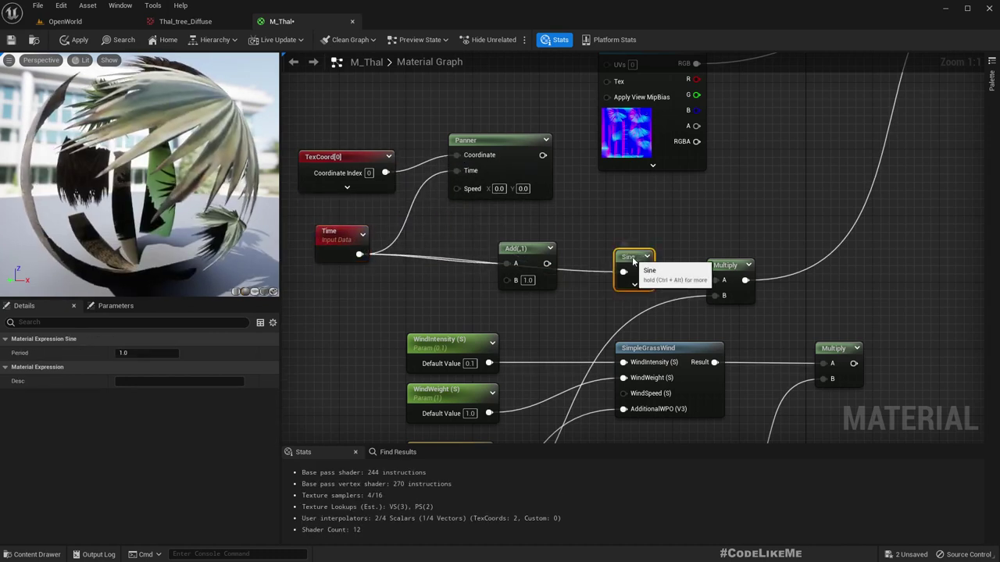
left_click_drag(542, 154, 624, 272)
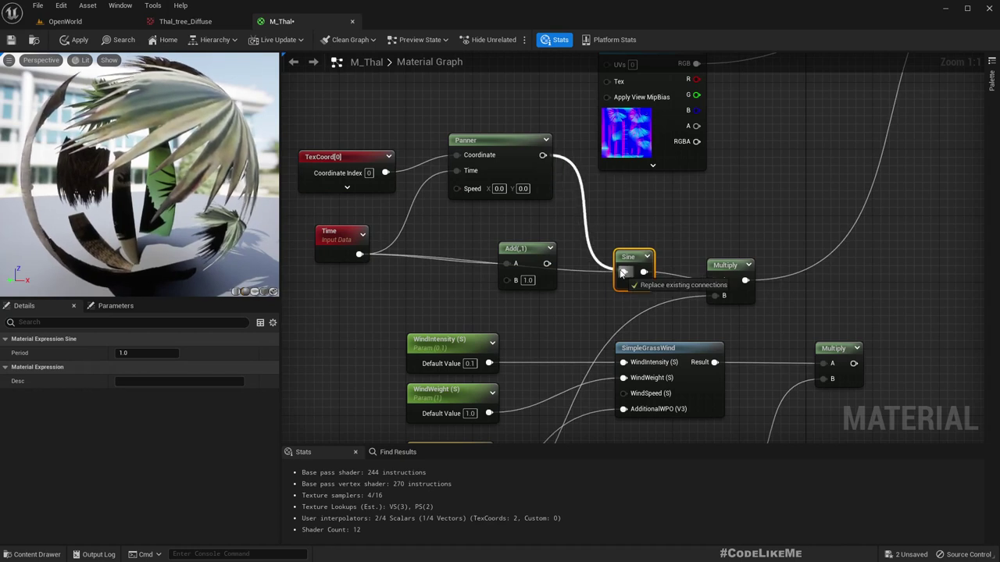
left_click(539, 258)
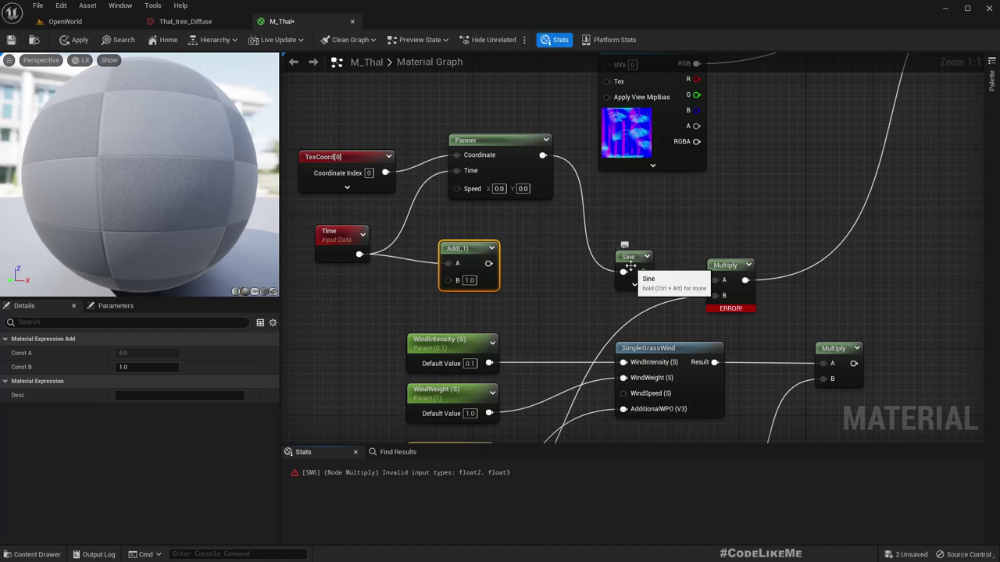
Move the Multiply node fed by Sine farther from Sine to leave space between them.
scroll(629, 220, "down", 4)
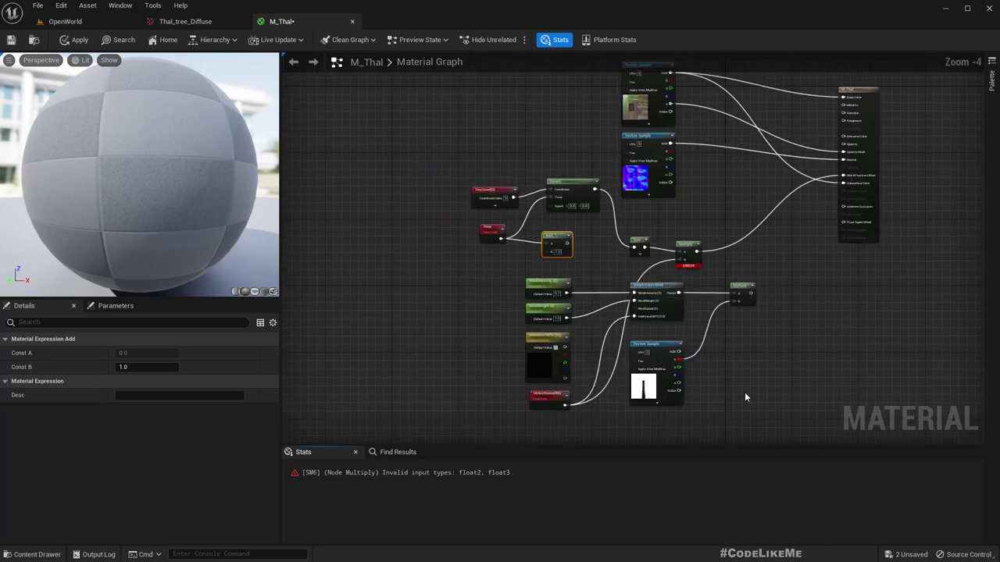
left_click_drag(669, 317, 799, 413)
left_click_drag(691, 242, 767, 306)
scroll(643, 277, "up", 3)
left_click(666, 285)
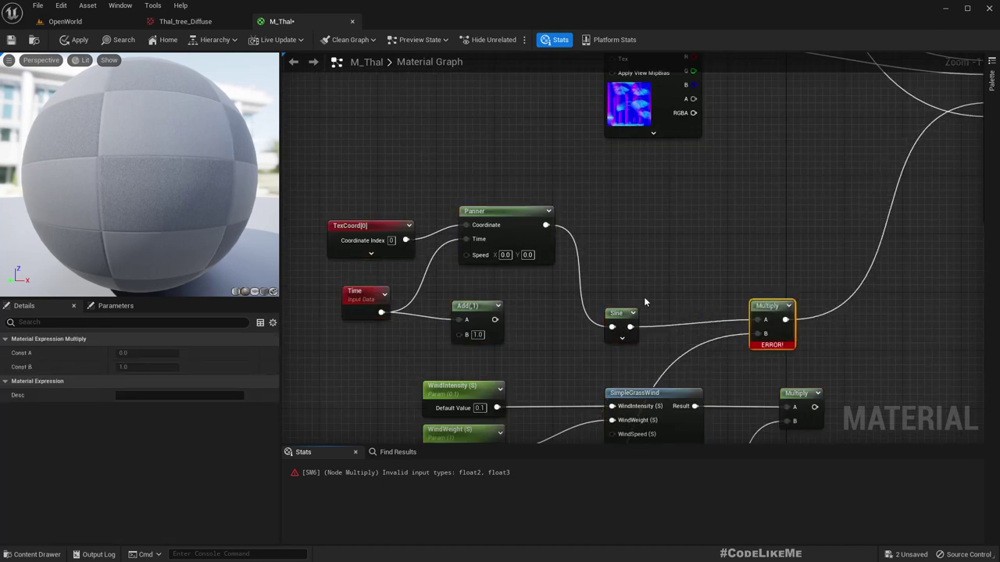
Insert a MakeFloat3 node between Sine and Multiply, wired to Multiply's A input, and line it up beside Sine.
left_click_drag(617, 313, 622, 273)
scroll(622, 275, "up", 1)
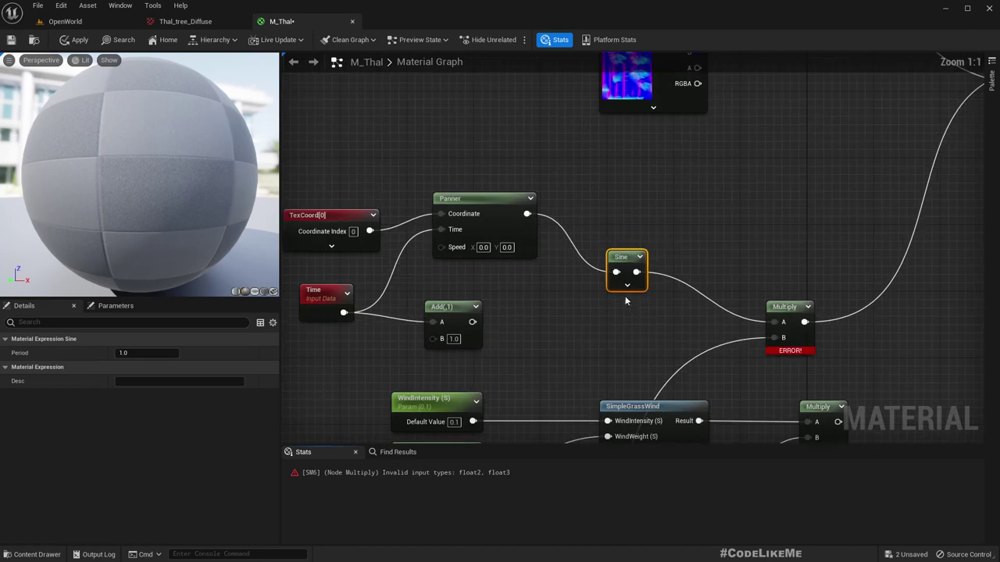
right_click_drag(624, 279, 571, 139)
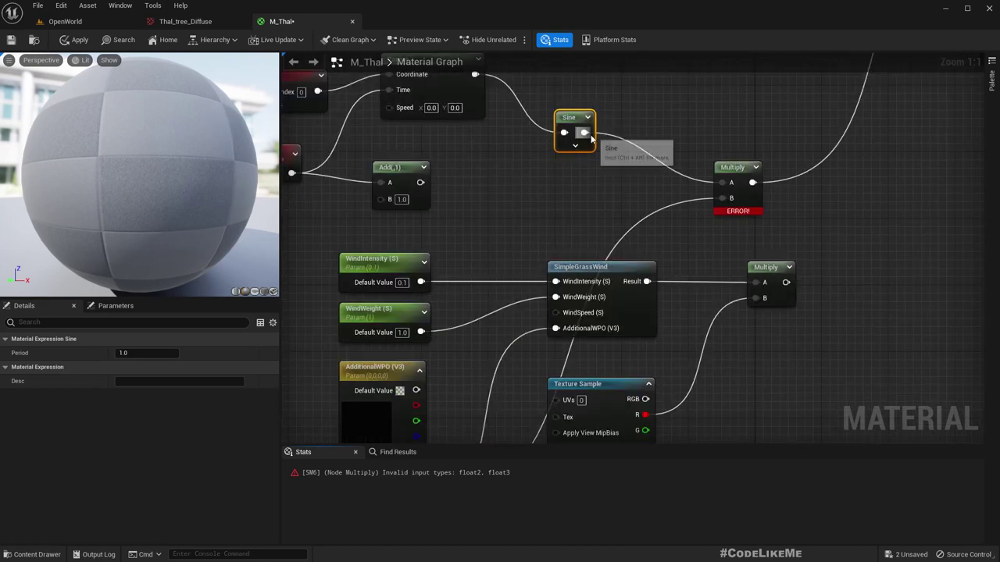
left_click_drag(567, 123, 540, 135)
left_click_drag(721, 184, 655, 176)
type("make")
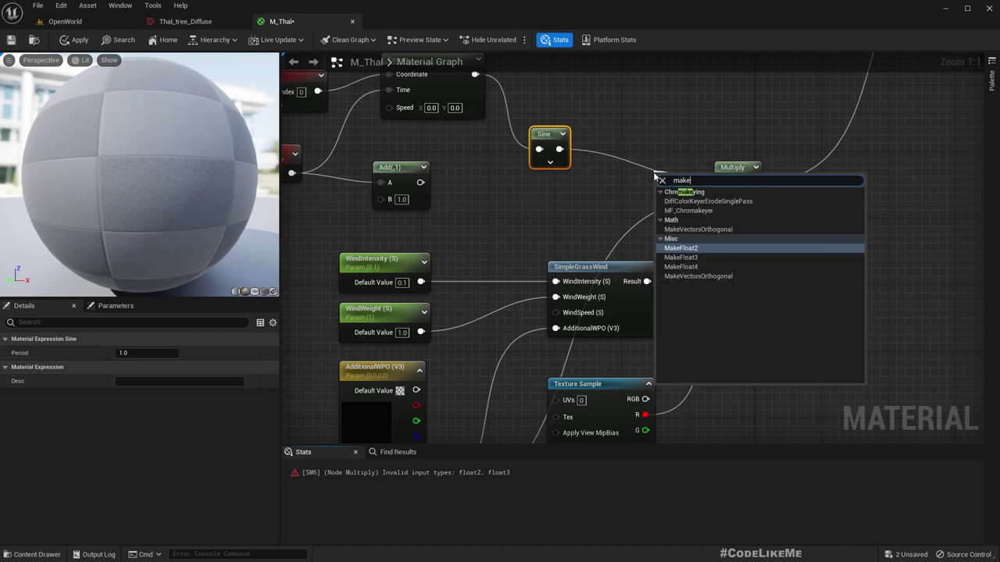
key("Down")
key("Return")
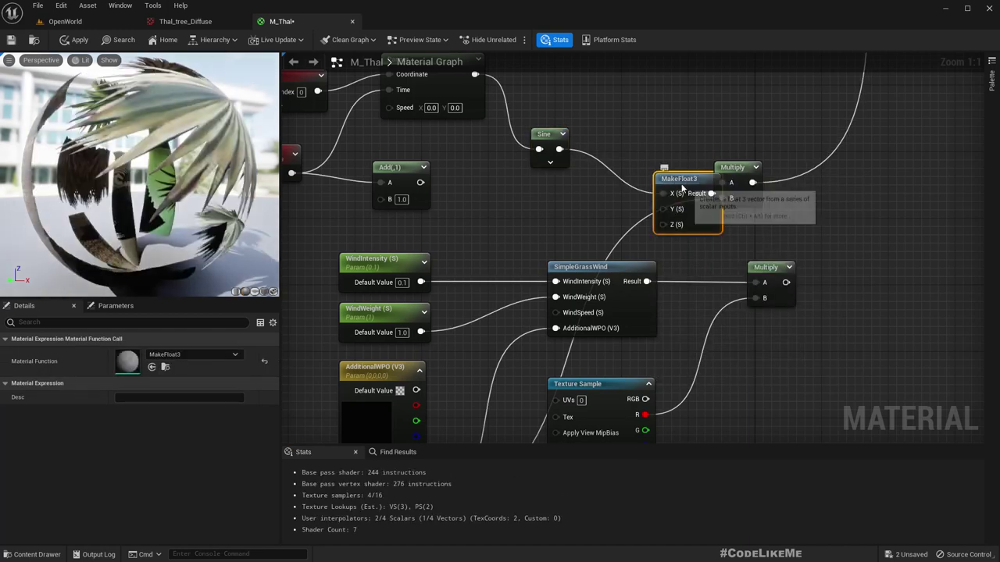
left_click_drag(655, 177, 614, 131)
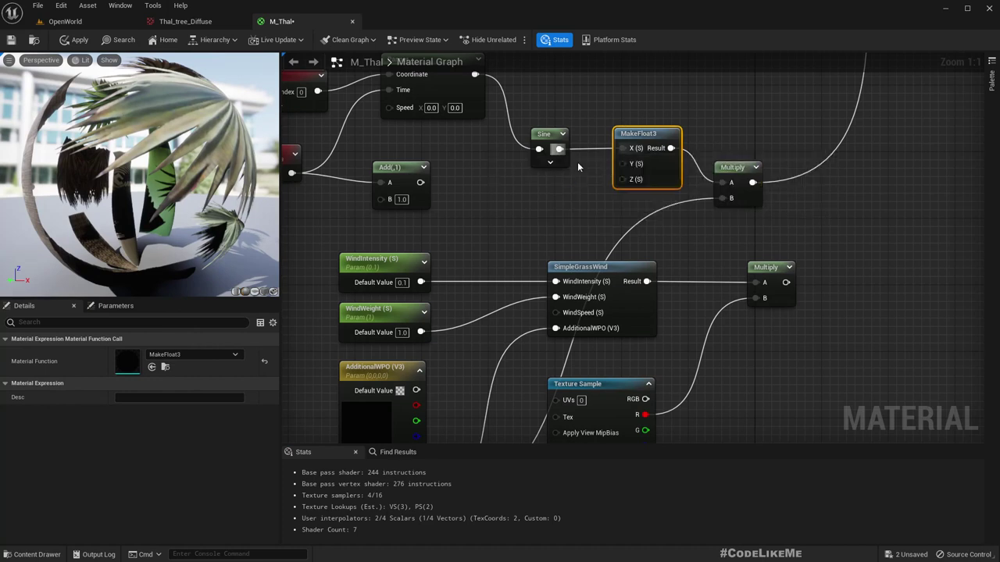
Insert a BreakOutFloat2Components node after Sine and connect its R and G outputs to MakeFloat3's X and Y inputs.
left_click_drag(564, 143, 538, 156)
type("brea")
key("Return")
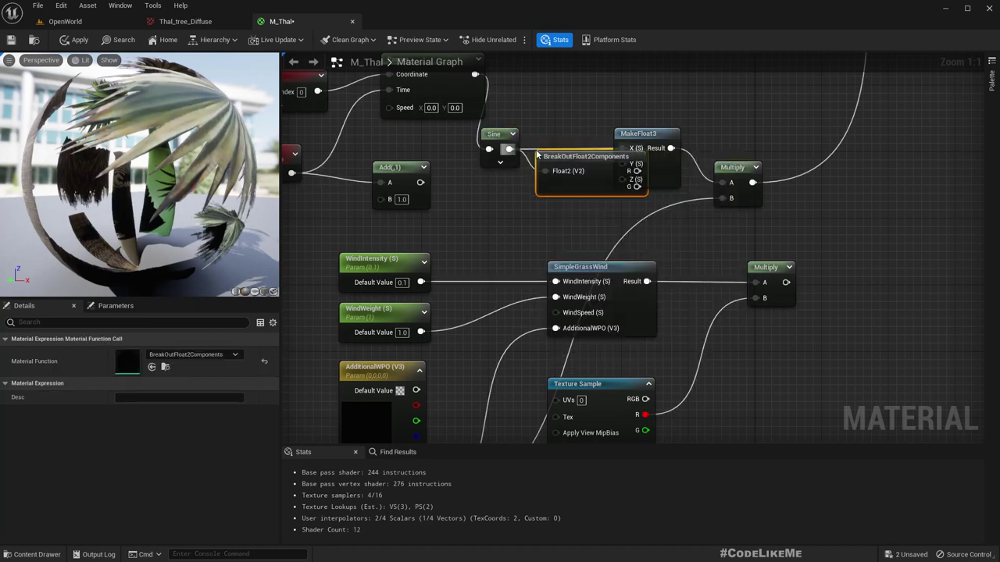
left_click_drag(655, 116, 835, 168)
left_click_drag(637, 171, 716, 148)
left_click_drag(636, 187, 714, 163)
left_click_drag(545, 171, 597, 138)
left_click(616, 97)
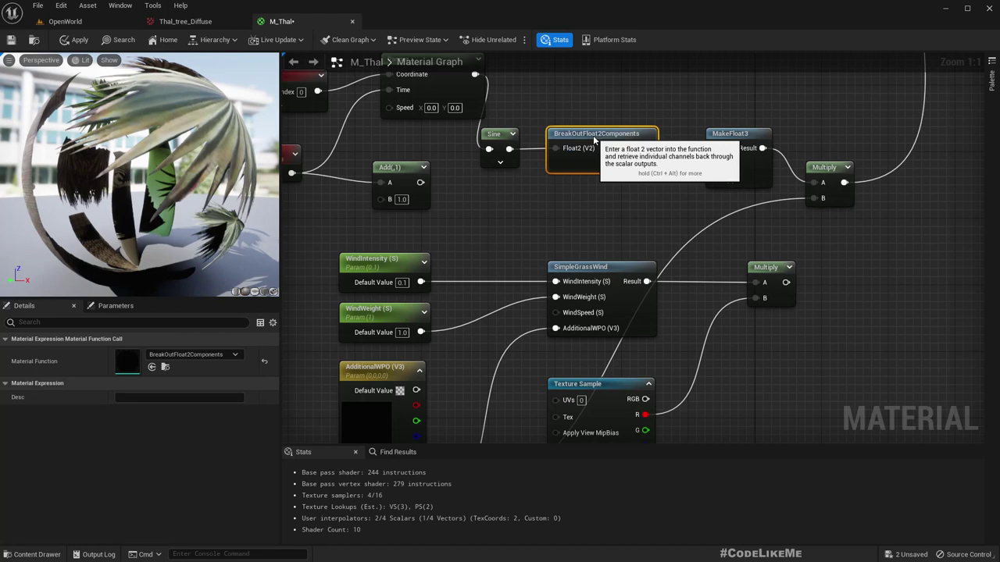
Feed MakeFloat3's Z input from a new Constant node set to 1 and place it below BreakOutFloat2Components.
right_click(730, 181)
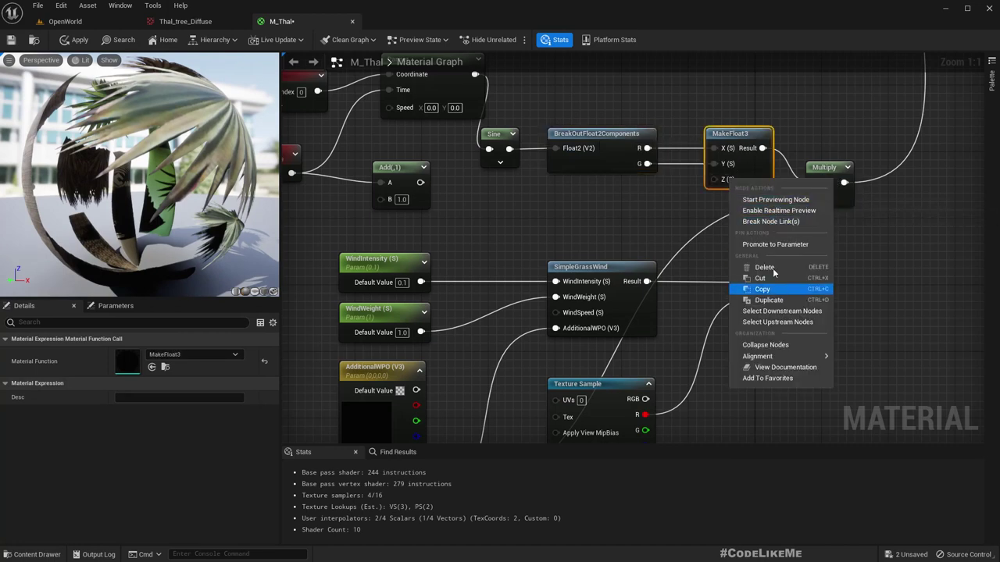
left_click_drag(728, 180, 593, 223)
type("const")
key("Return")
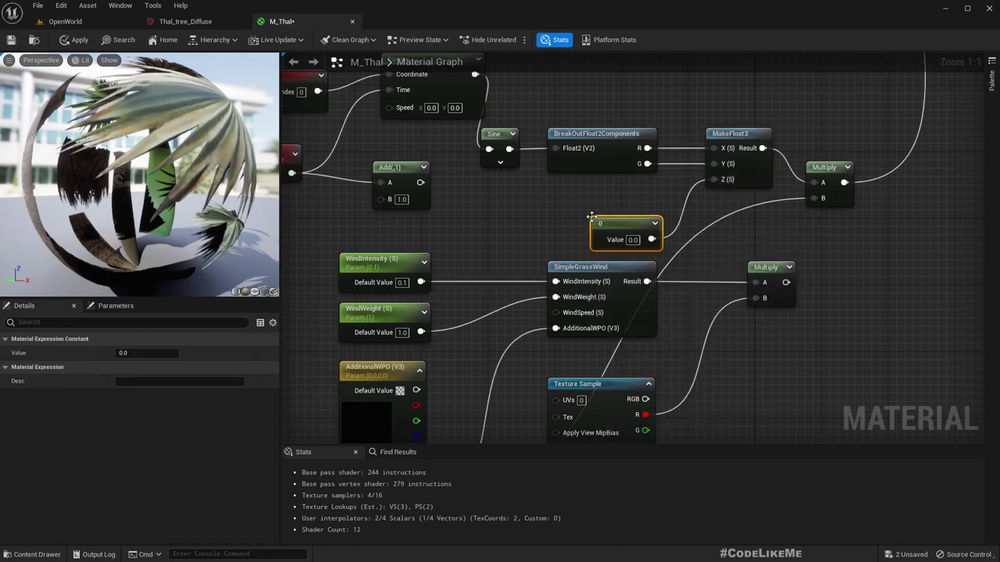
left_click(631, 240)
type("1")
left_click_drag(624, 224, 587, 191)
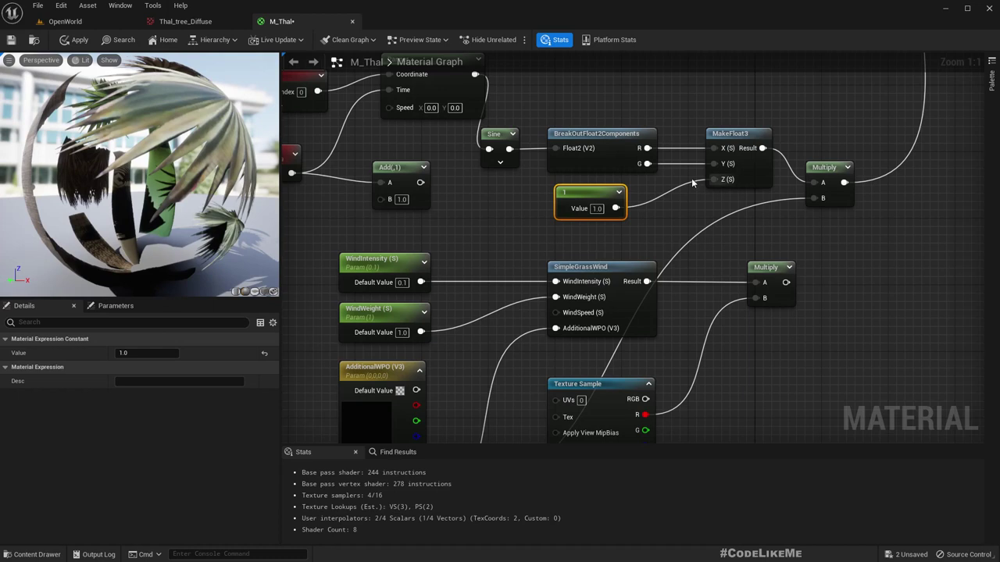
Set the Panner's Speed X to 1.0 and apply the material changes.
left_click_drag(103, 215, 111, 233)
right_click_drag(375, 144, 435, 179)
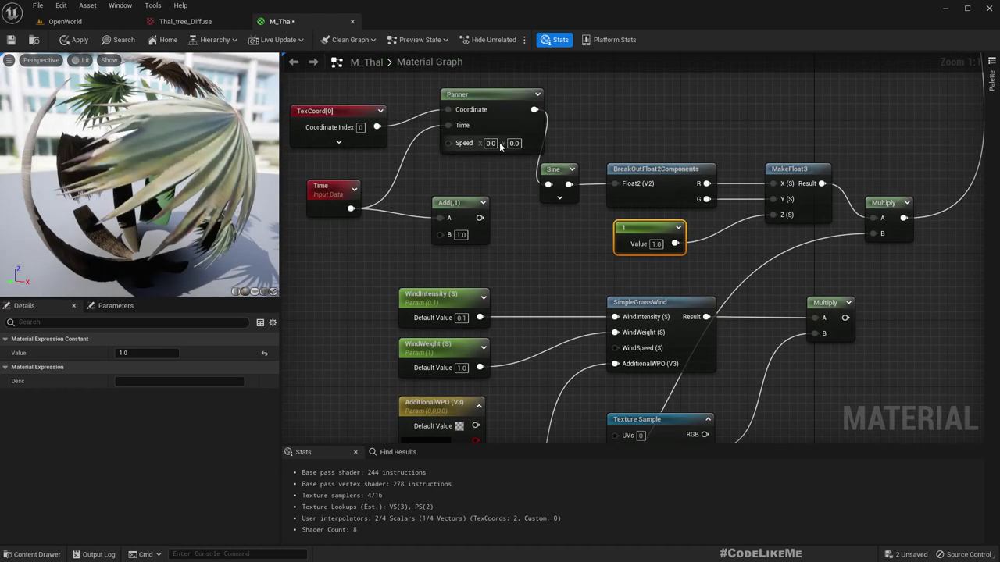
key("Tab")
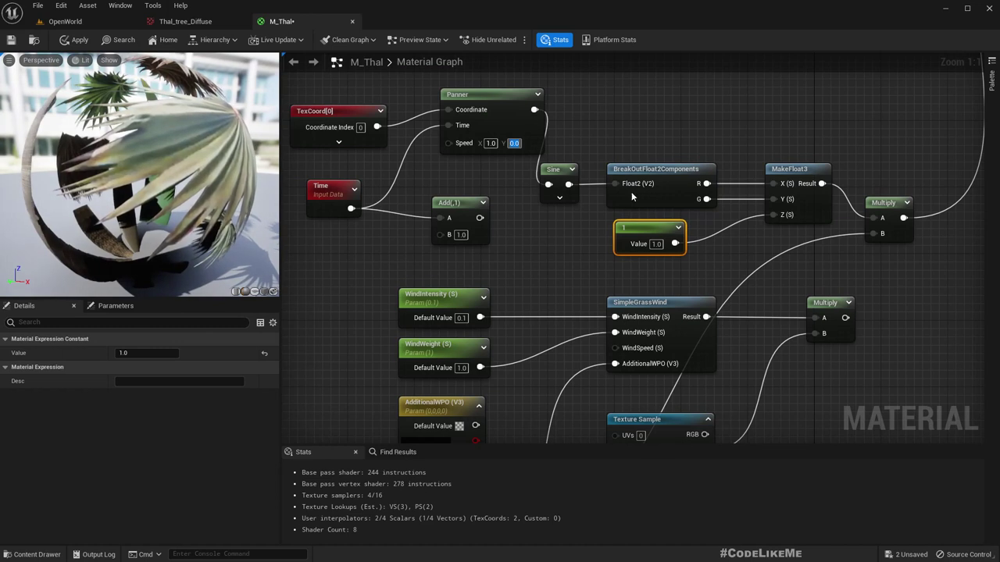
left_click(74, 40)
Switch to the OpenWorld level and examine the palm leaves' motion from the ground and up close.
left_click(80, 23)
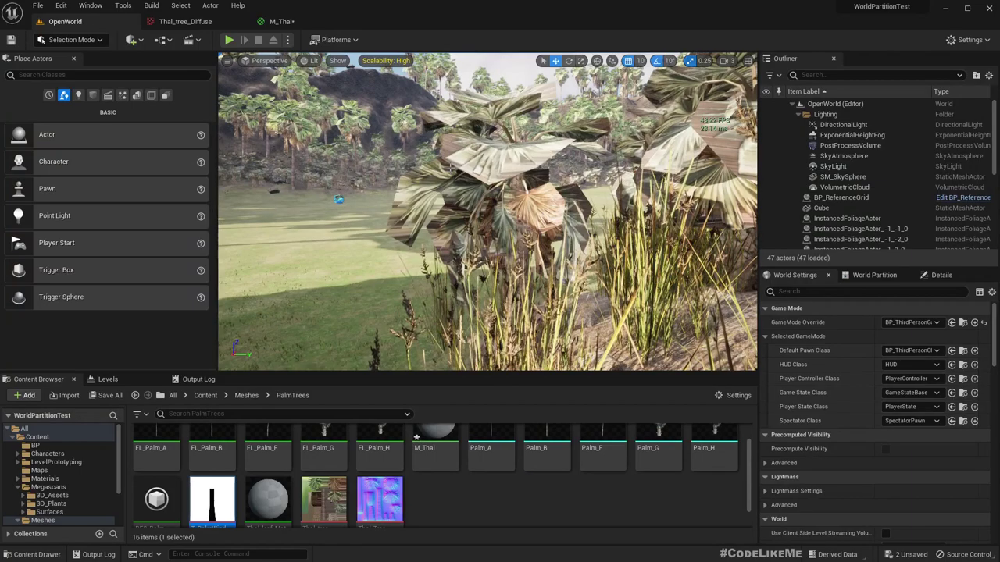
key("w")
right_click_drag(539, 178, 598, 215)
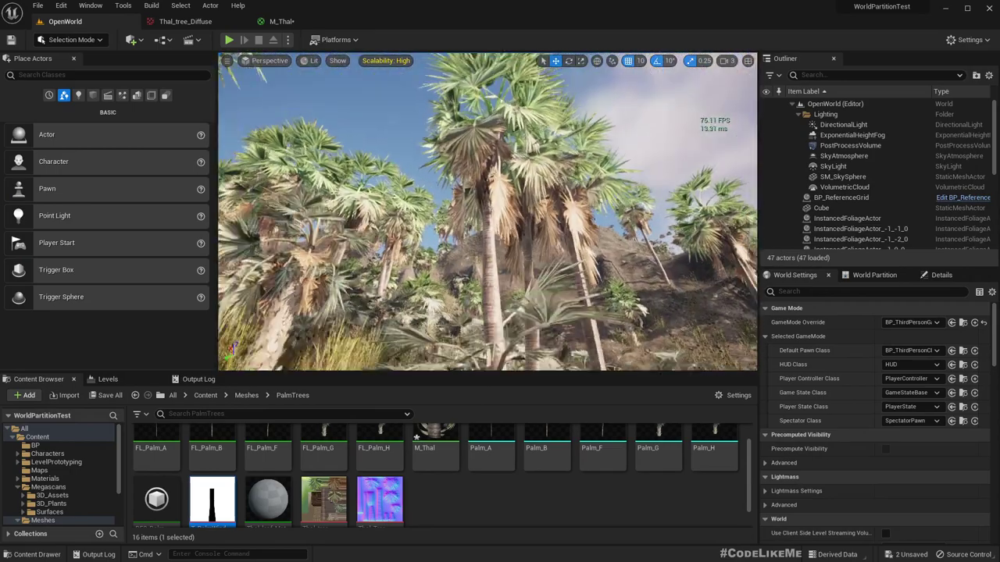
right_click_drag(487, 210, 613, 244)
right_click_drag(488, 211, 391, 216)
right_click_drag(488, 211, 473, 254)
right_click_drag(359, 192, 449, 171)
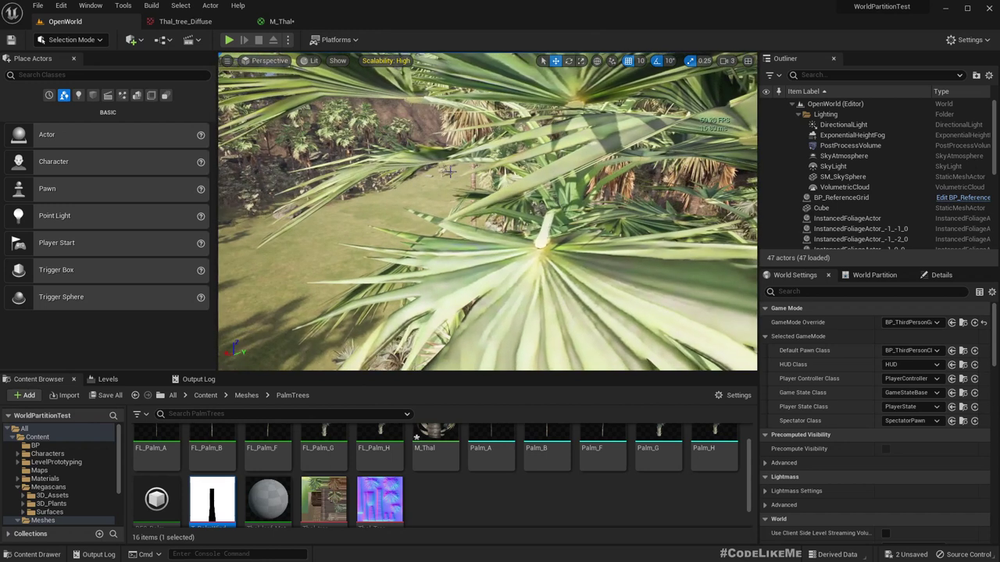
right_click_drag(593, 223, 515, 205)
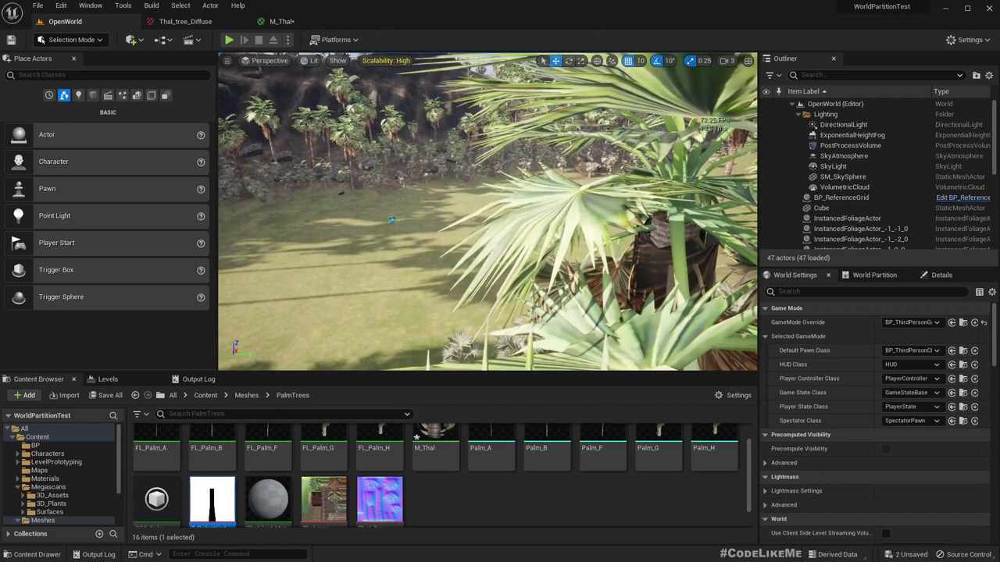
Return to M_Thal and delete the TexCoord and Panner nodes ahead of Sine.
left_click(281, 21)
right_click_drag(520, 276, 460, 124)
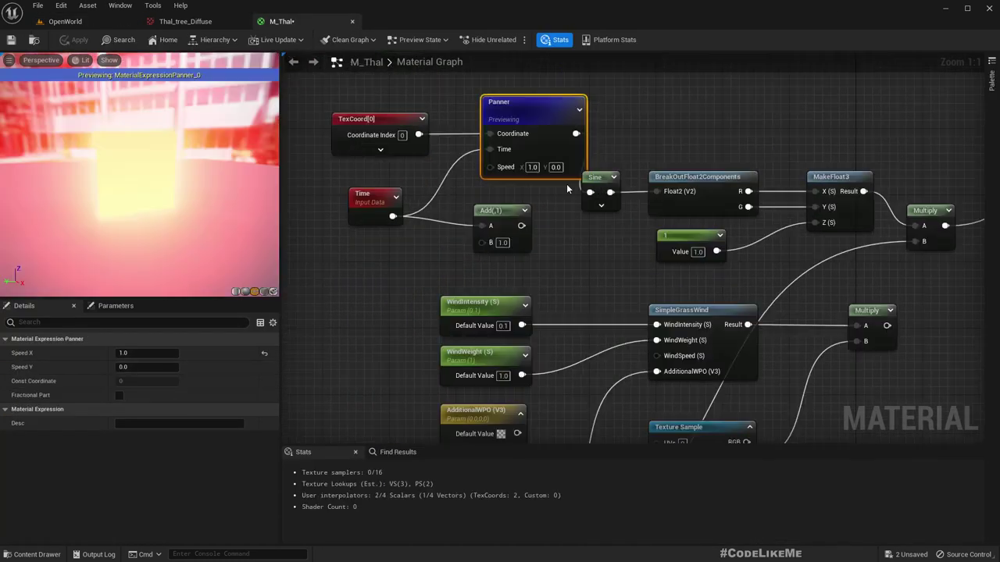
left_click(388, 140)
key("Delete")
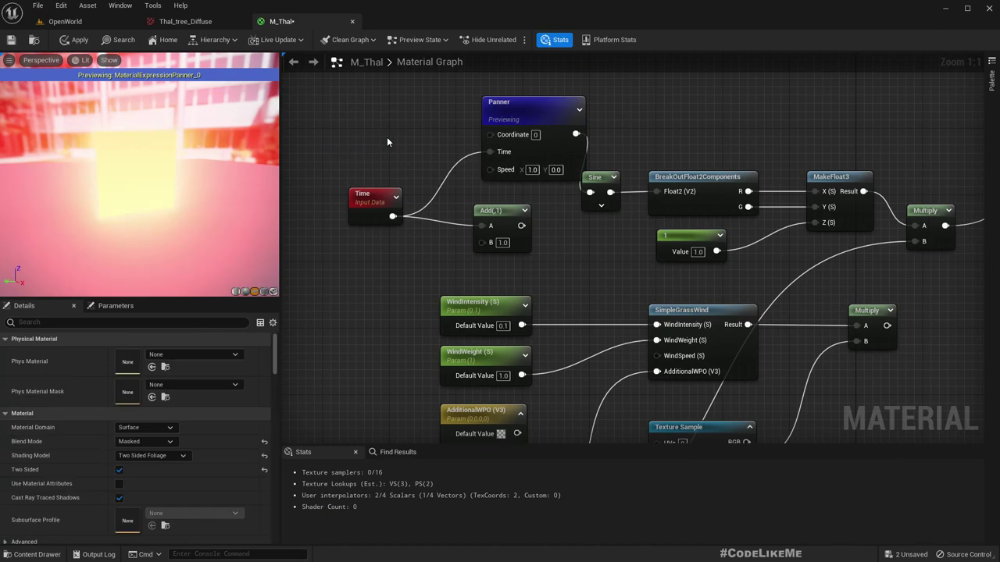
left_click(548, 115)
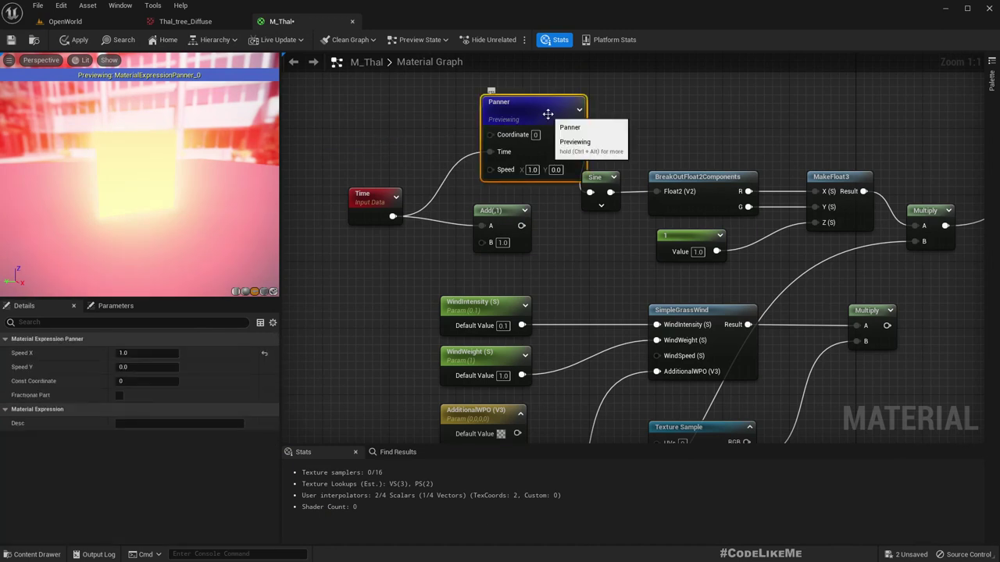
left_click(365, 193)
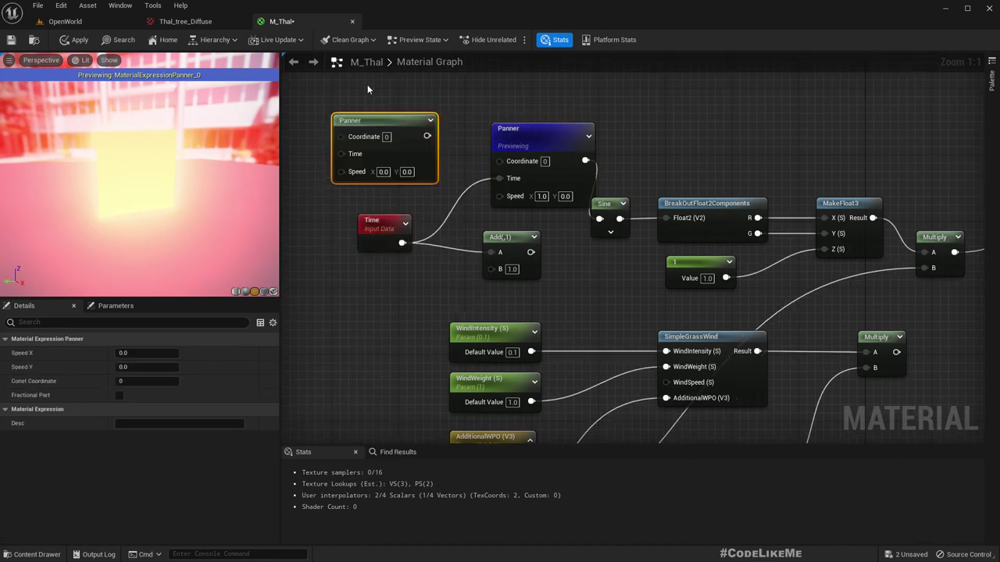
left_click_drag(368, 87, 548, 154)
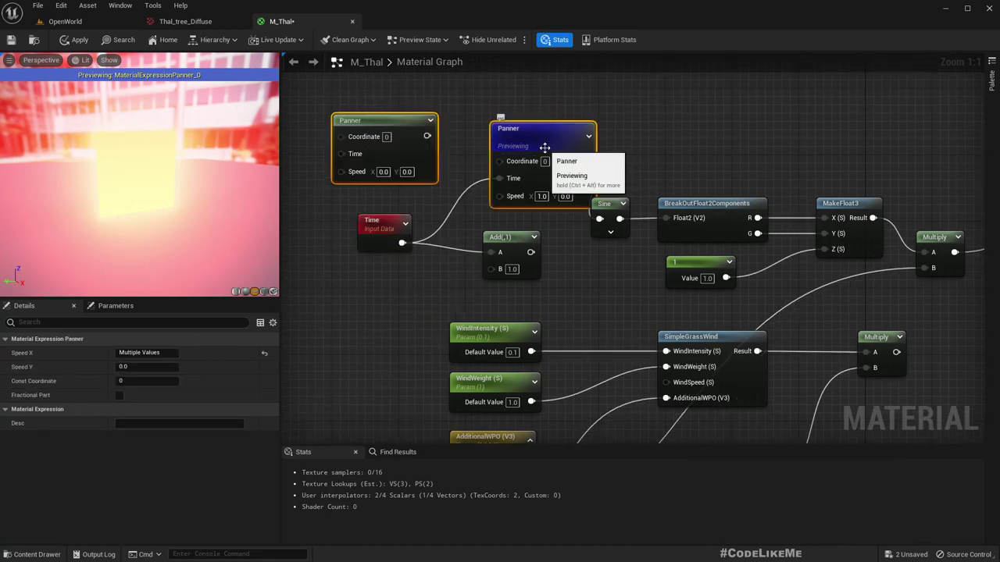
key("Delete")
Create a new TextureCoordinate node, connect it to Add's B input, and connect Add's output to Sine.
left_click_drag(520, 241, 487, 225)
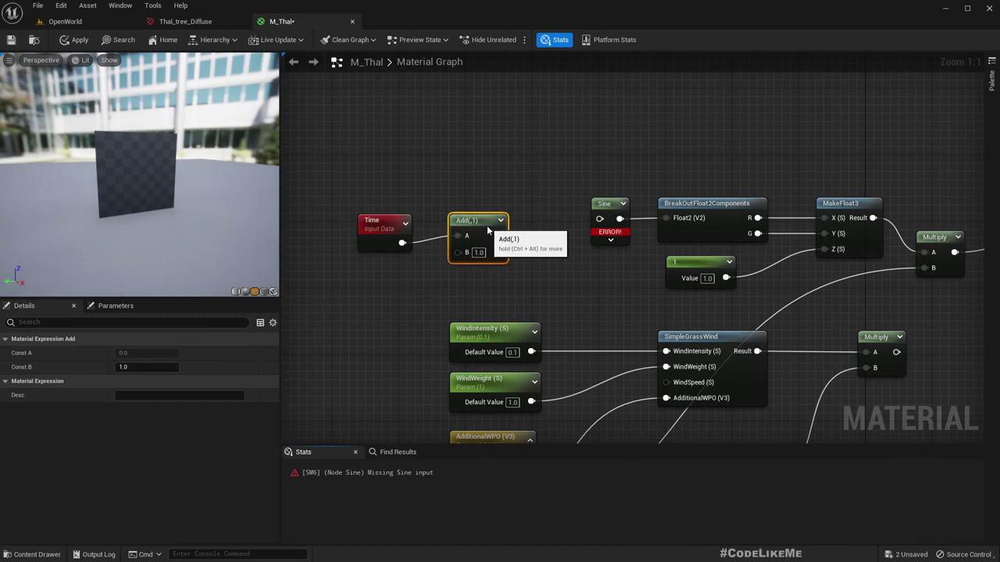
right_click(374, 164)
type("texture")
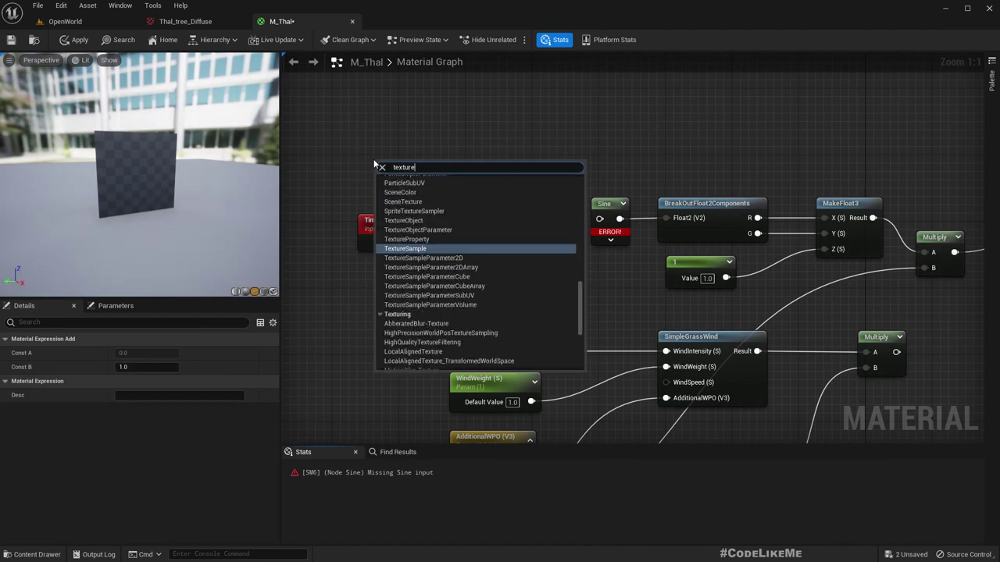
type("c")
key("Up")
key("Up")
key("Up")
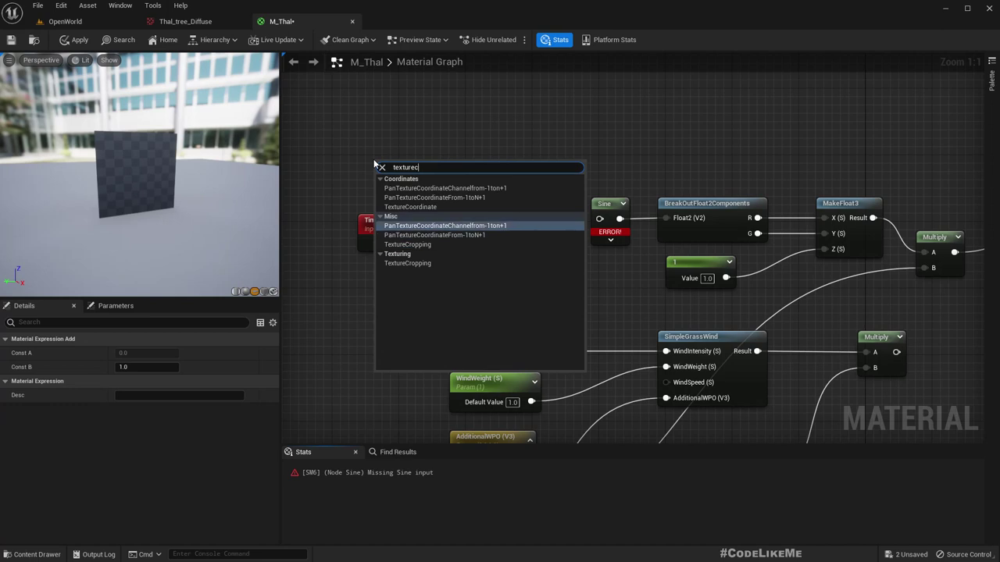
key("Return")
left_click_drag(382, 168, 355, 156)
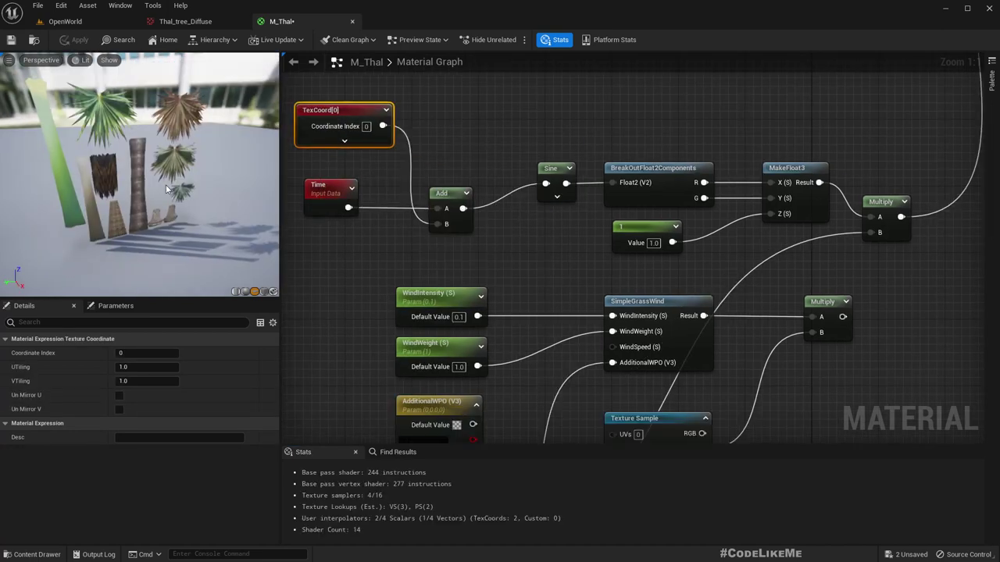
Place TexCoord below Time, align both and the Add node with Sine, and tidy the constant under BreakOutFloat2Components.
left_click_drag(324, 115, 341, 250)
left_click_drag(322, 140, 464, 256)
left_click_drag(442, 197, 443, 173)
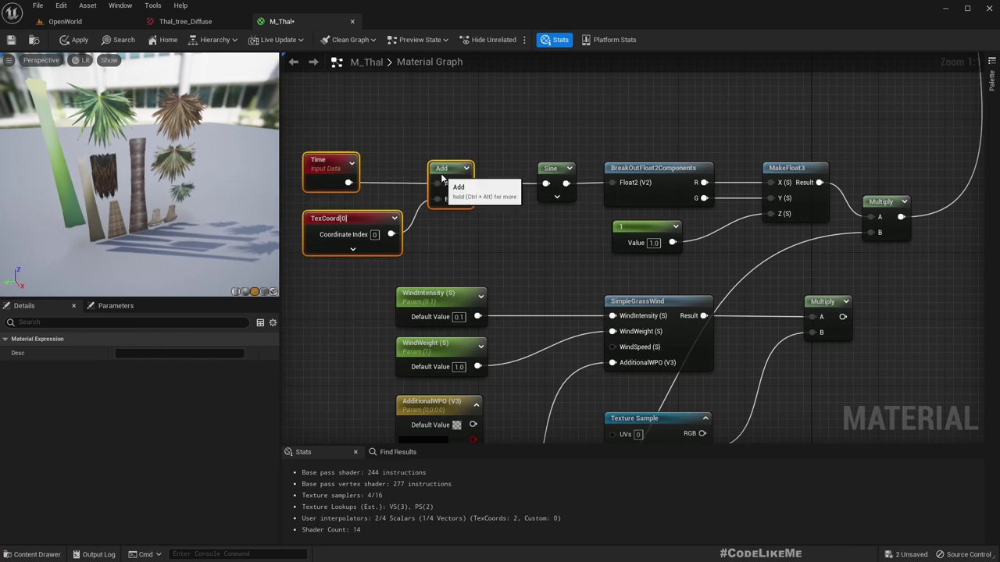
scroll(550, 178, "down", 2)
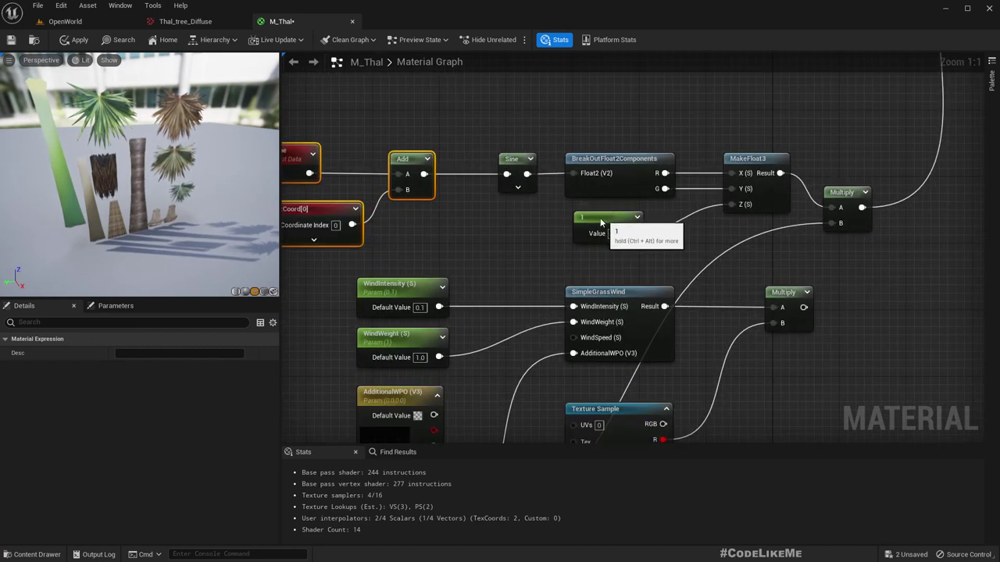
left_click_drag(601, 221, 596, 221)
Examine the palm motion in the material preview and in the OpenWorld level, and return to M_Thal.
right_click_drag(532, 234, 652, 230)
left_click_drag(375, 113, 923, 251)
scroll(108, 154, "up", 5)
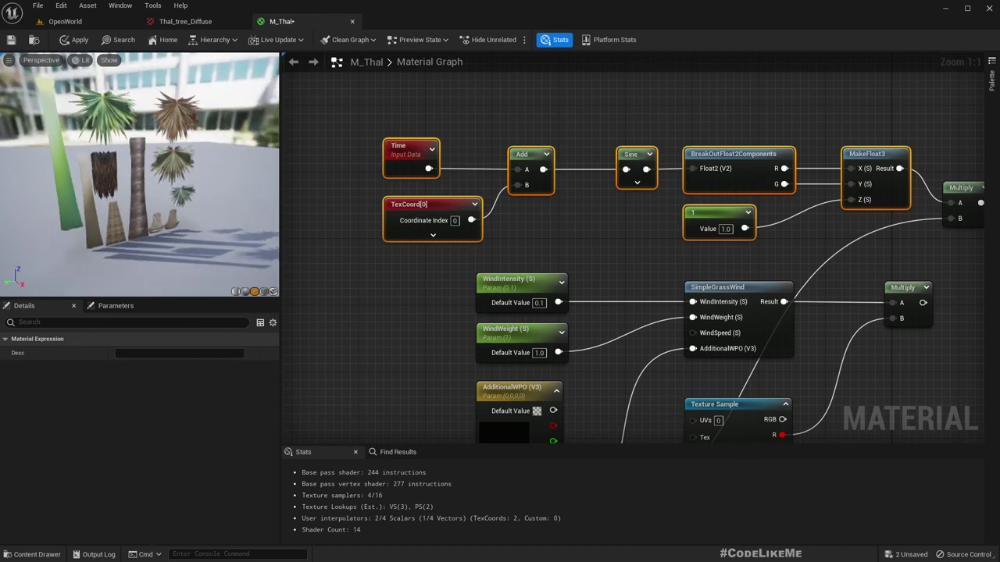
left_click_drag(112, 157, 114, 177)
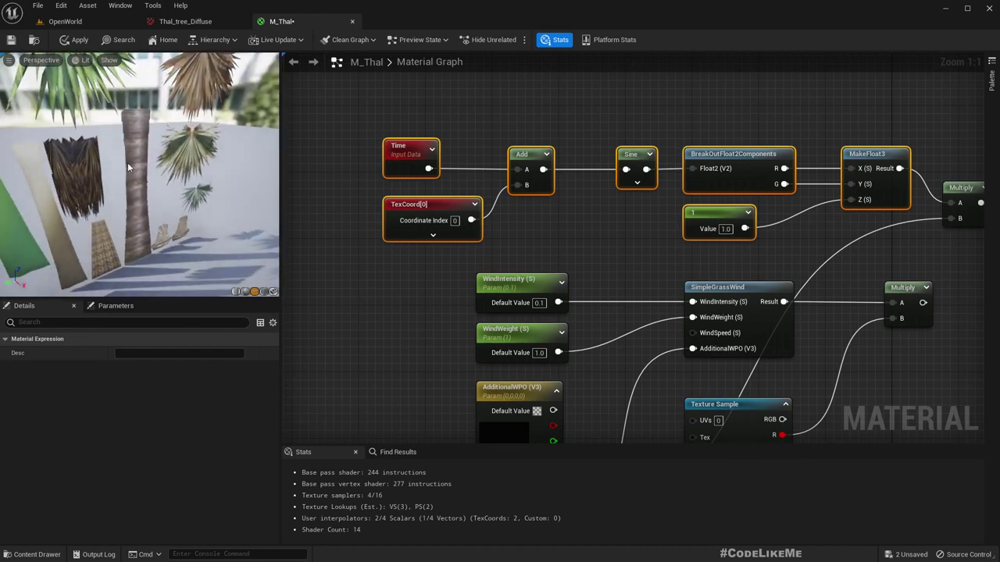
left_click(98, 20)
key("w")
right_click_drag(389, 242, 498, 209)
key("w")
left_click(280, 22)
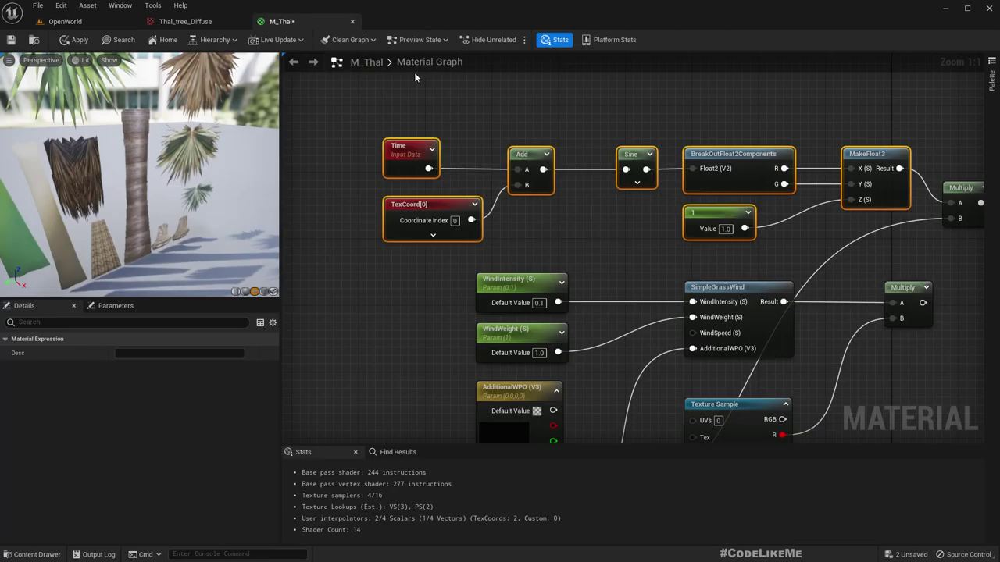
Route the Sine-driven Multiply through the texture-mask Multiply's A input into World Position Offset, and apply the material.
scroll(690, 272, "down", 3)
right_click_drag(725, 282, 631, 342)
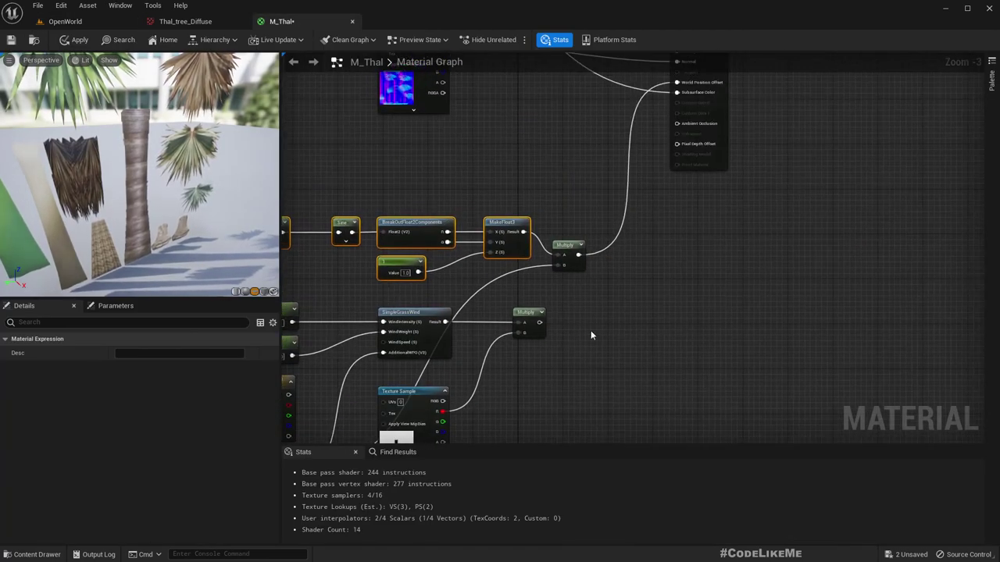
left_click_drag(527, 313, 578, 313)
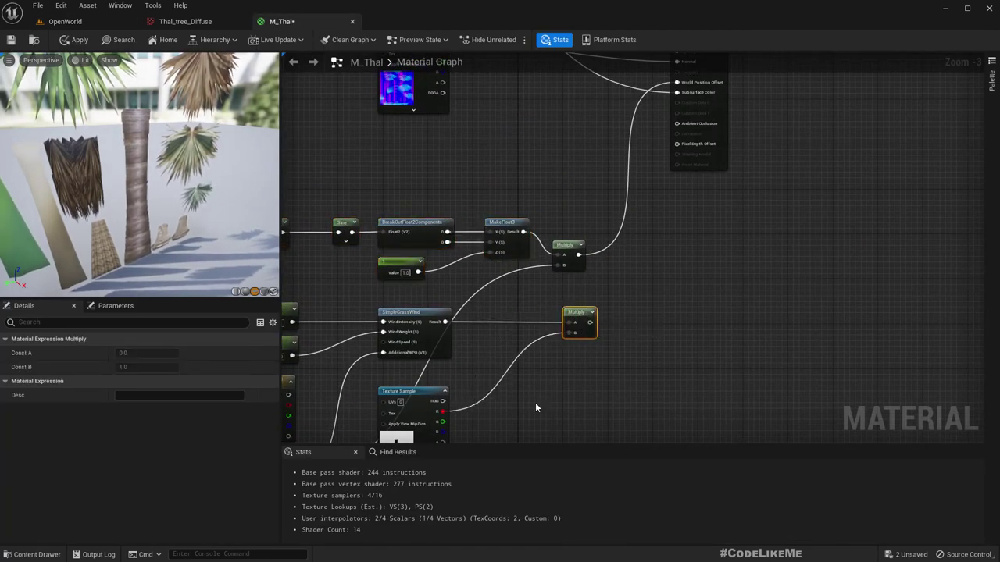
right_click_drag(469, 411, 495, 386)
left_click_drag(469, 387, 615, 330)
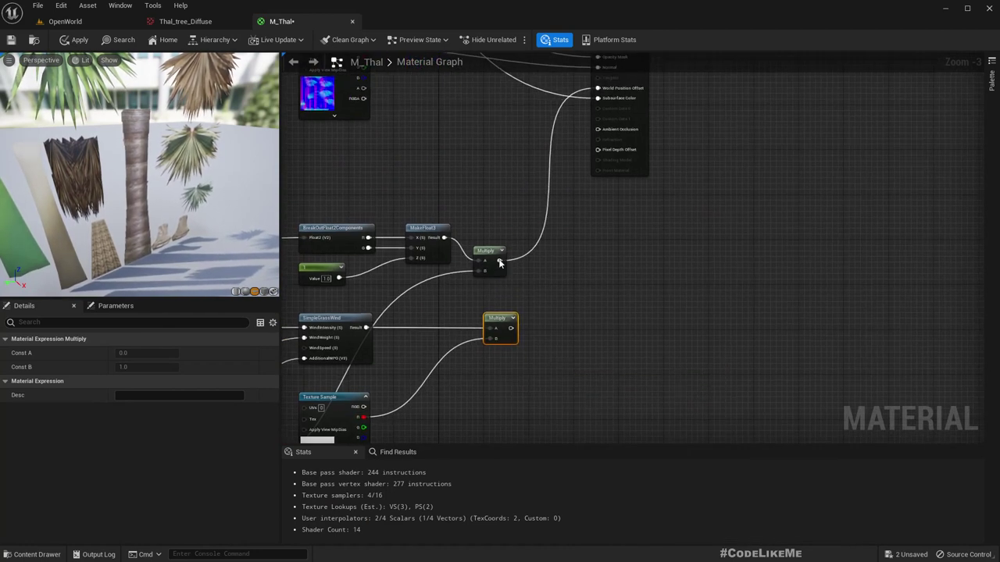
left_click_drag(498, 260, 599, 88)
key("Escape")
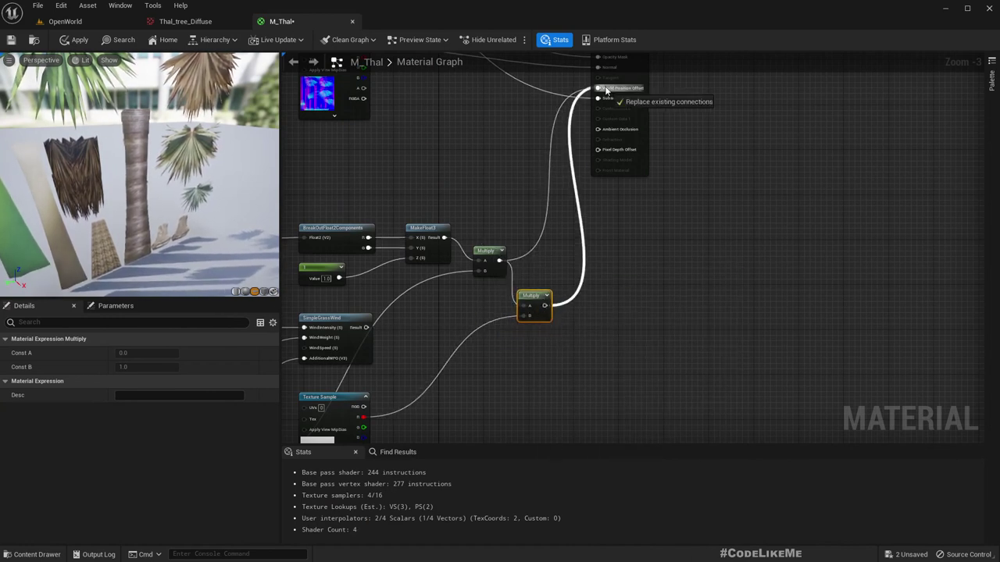
left_click(78, 40)
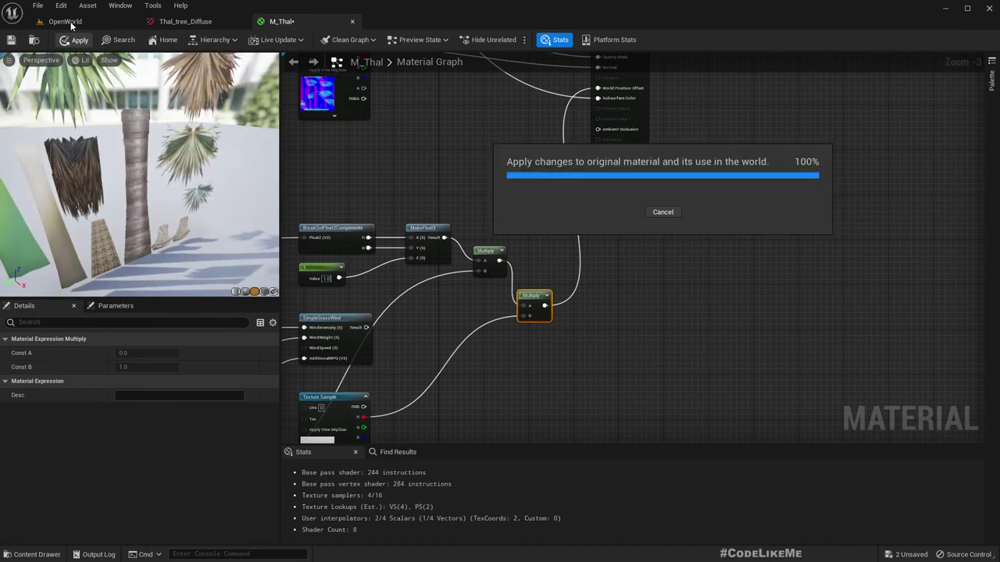
Examine the palms' wind motion in the OpenWorld level in an enlarged viewport, from above and around the crowns.
left_click(69, 22)
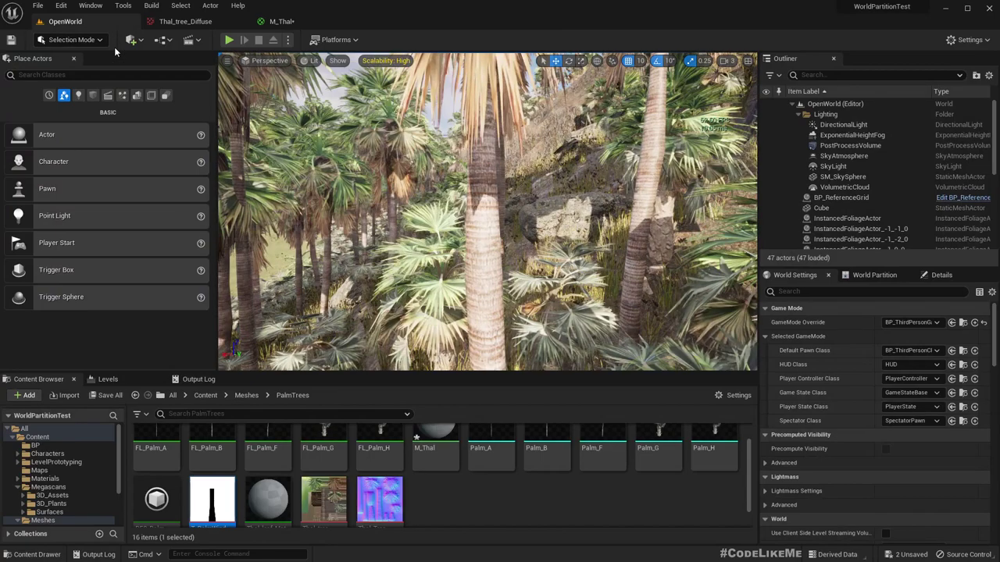
key("F11")
right_click_drag(531, 218, 464, 264)
key("e")
key("s")
key("e")
key("w")
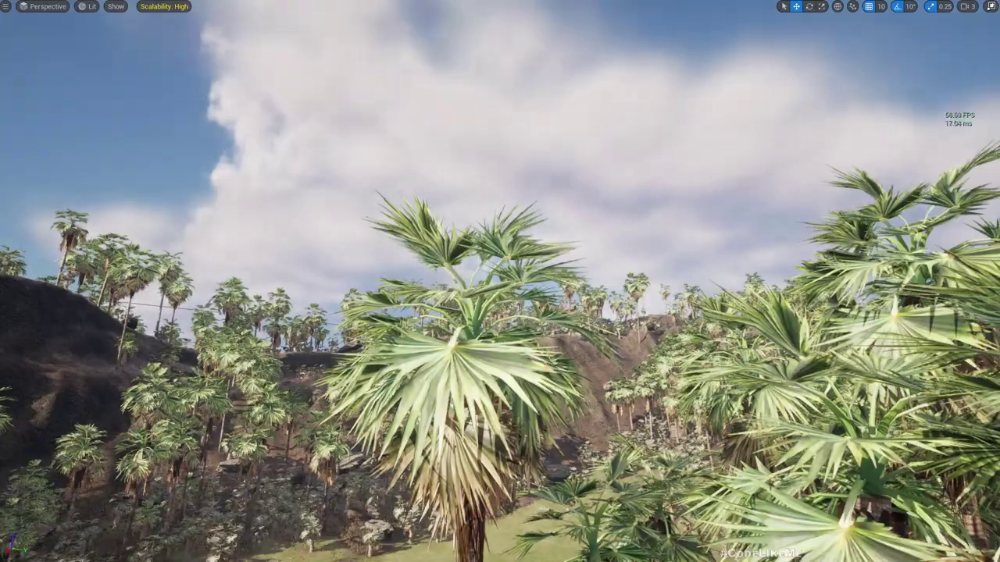
key("w")
right_click_drag(500, 281, 512, 331)
key("s")
key("e")
key("w")
mouse_move(523, 264)
right_mouse_down()
mouse_move(522, 314)
mouse_move(521, 273)
mouse_move(534, 274)
right_mouse_up()
key("s")
right_click_drag(484, 195, 464, 179)
key("s")
key("F11")
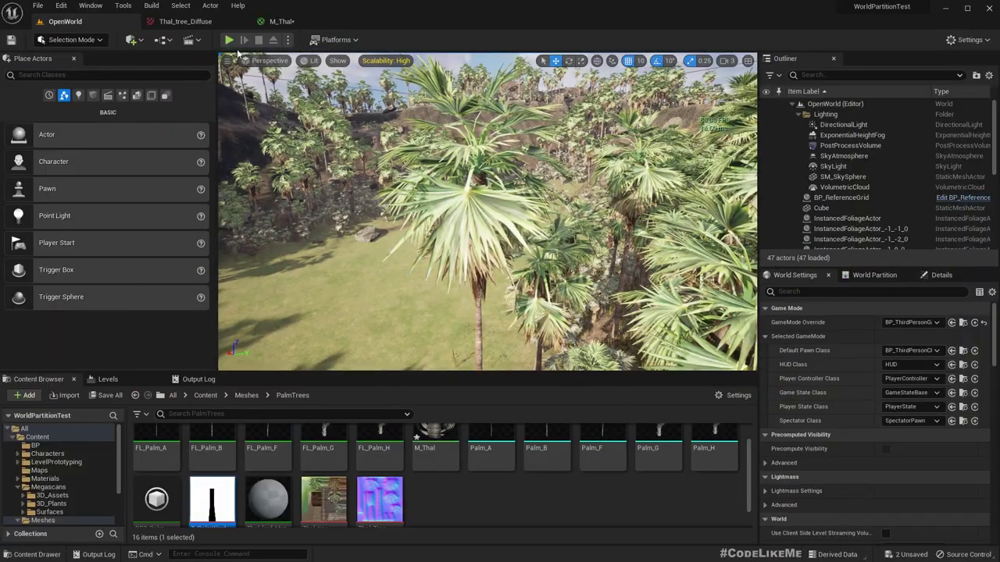
In M_Thal, connect MakeFloat3's Result directly to the texture-mask Multiply's A input and apply the material.
left_click(277, 21)
right_click_drag(531, 355, 763, 229)
scroll(763, 228, "up", 3)
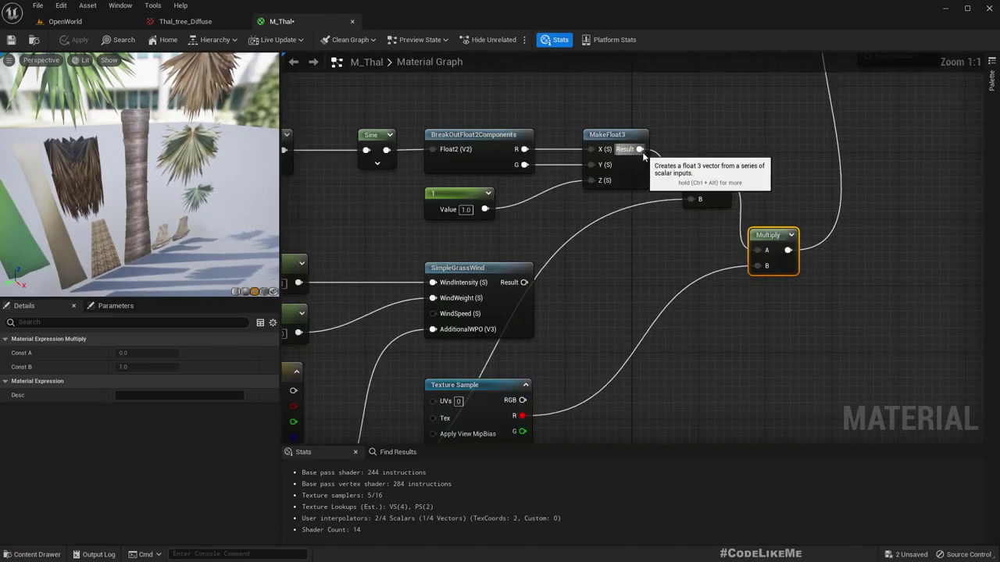
right_click_drag(659, 252, 645, 294)
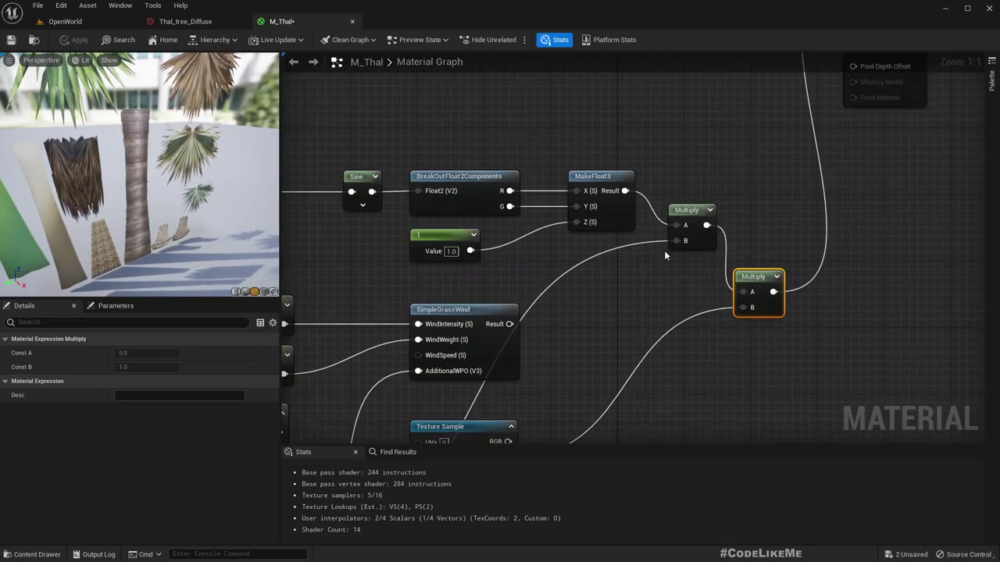
left_click_drag(625, 192, 742, 292)
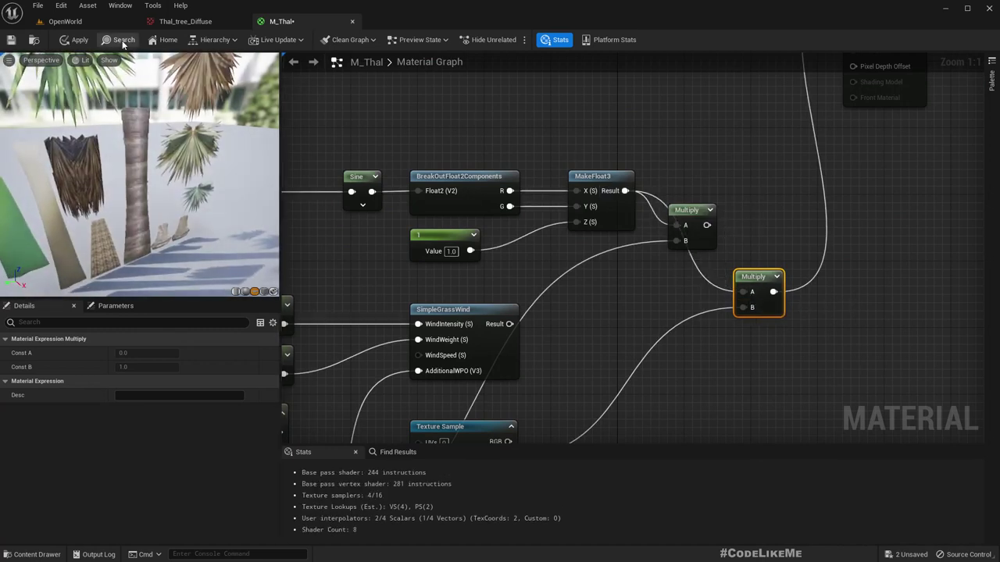
left_click(72, 40)
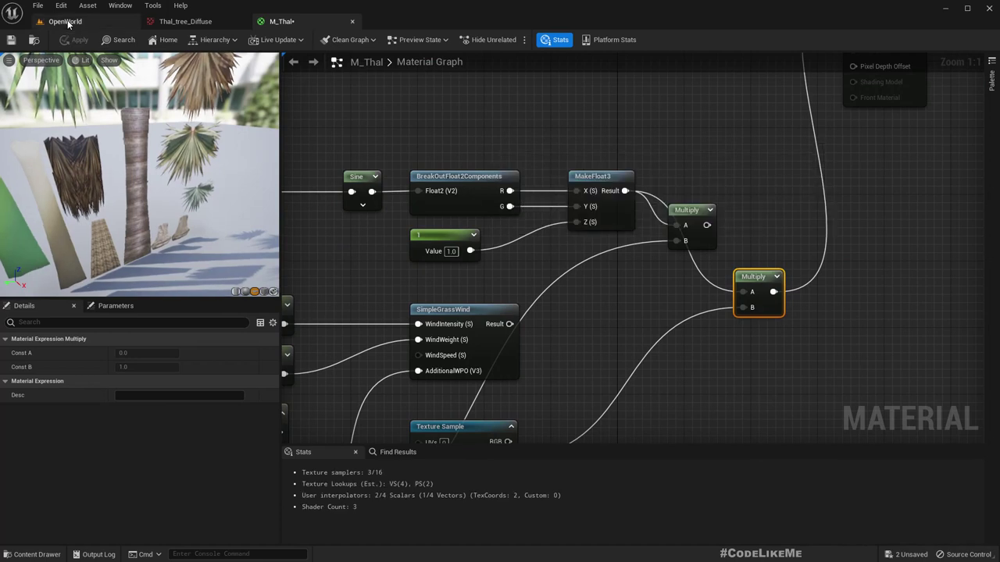
Examine the palm leaves and their stems up close in the OpenWorld level.
left_click(66, 21)
right_click_drag(484, 234, 360, 250)
key("w")
key("w")
mouse_move(431, 254)
right_mouse_down()
mouse_move(418, 254)
mouse_move(500, 262)
mouse_move(436, 249)
mouse_move(436, 258)
right_mouse_up()
key("a")
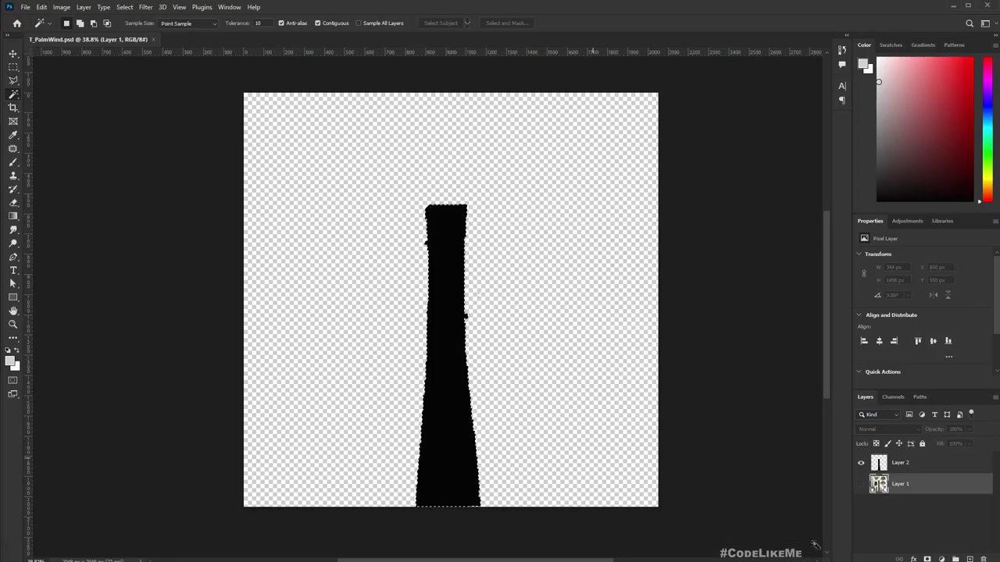
Switch to Photoshop, show Layer 1 of T_PalmWind.psd and clear the selection, comparing the texture with the palm in the Unreal level.
left_click(862, 484)
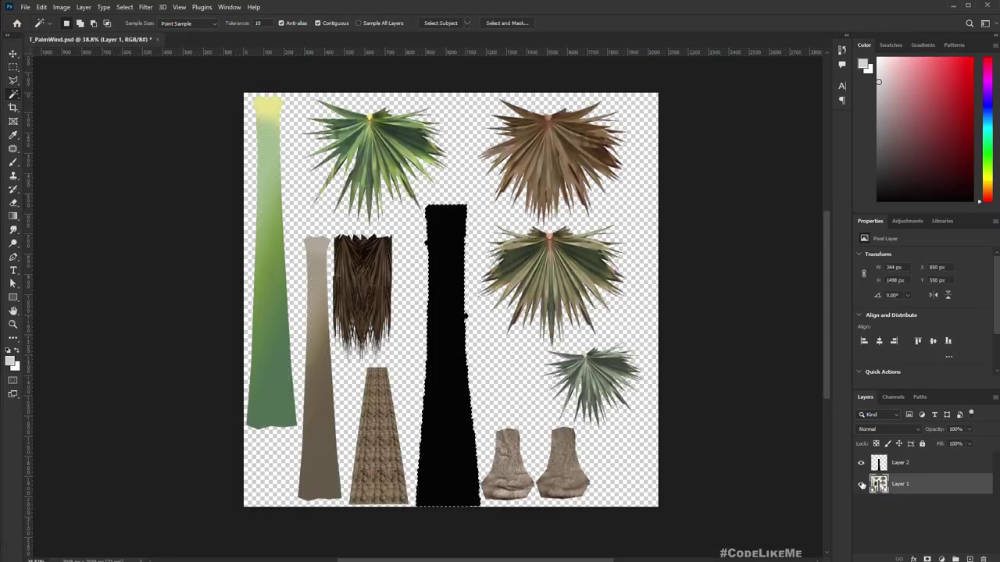
key("ctrl+d")
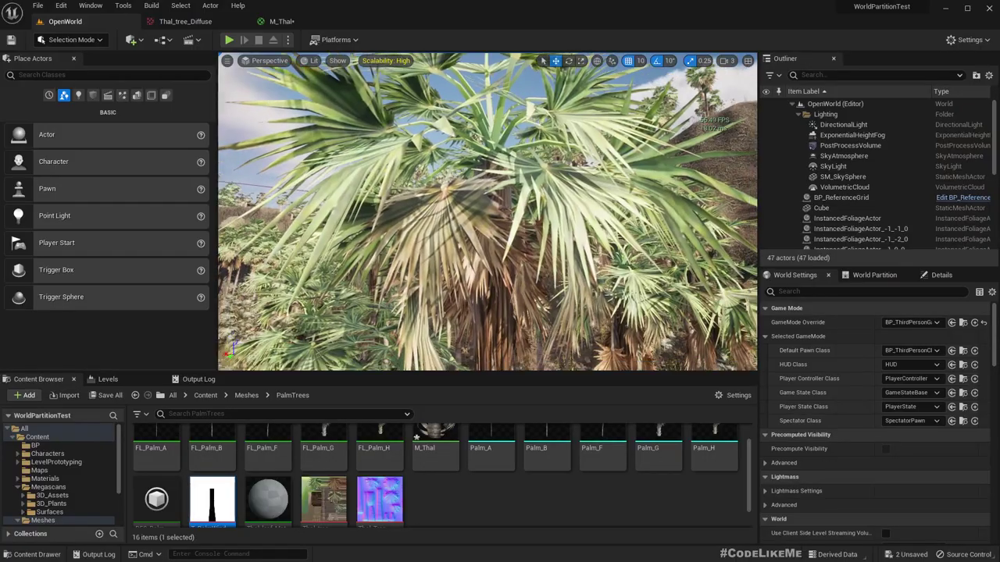
right_click_drag(488, 211, 511, 226)
key("w")
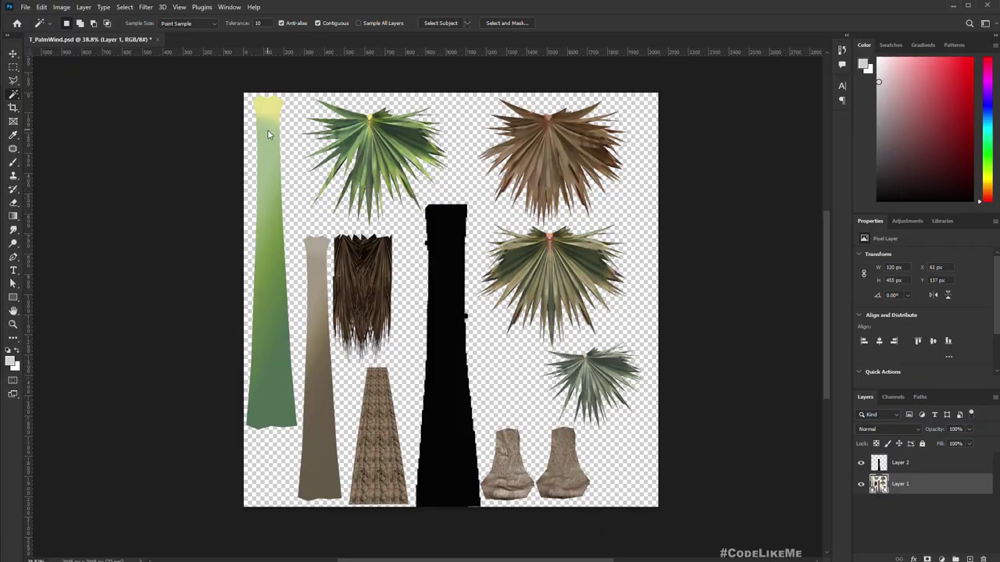
Outline the green leaf stem on Layer 1 with the Polygonal Lasso and copy it to a new layer.
key("ctrl+d")
key("m")
key("l")
left_click_drag(295, 95, 307, 437)
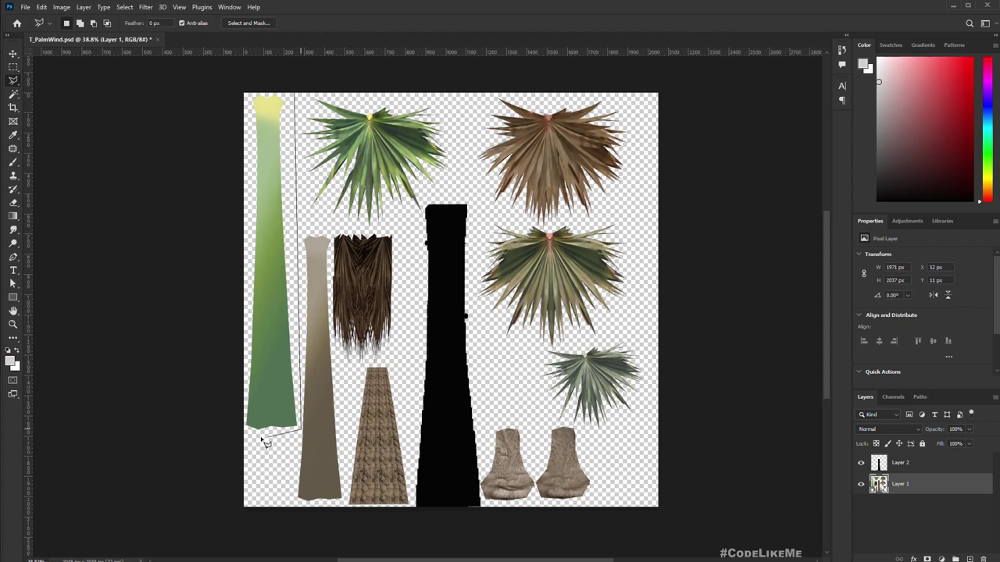
mouse_move(244, 436)
left_mouse_down()
mouse_move(238, 125)
mouse_move(250, 84)
mouse_move(295, 95)
left_mouse_up()
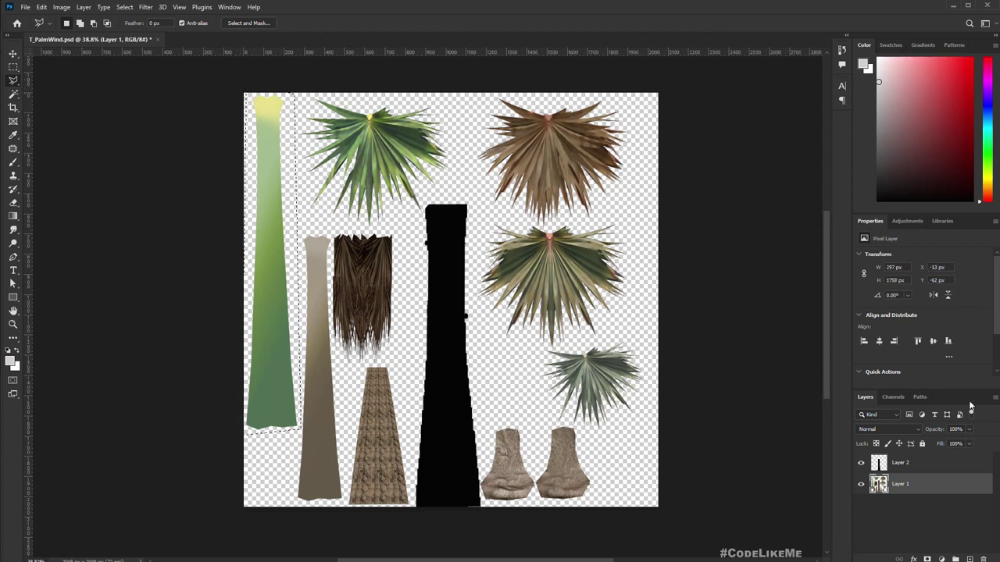
key("ctrl+j")
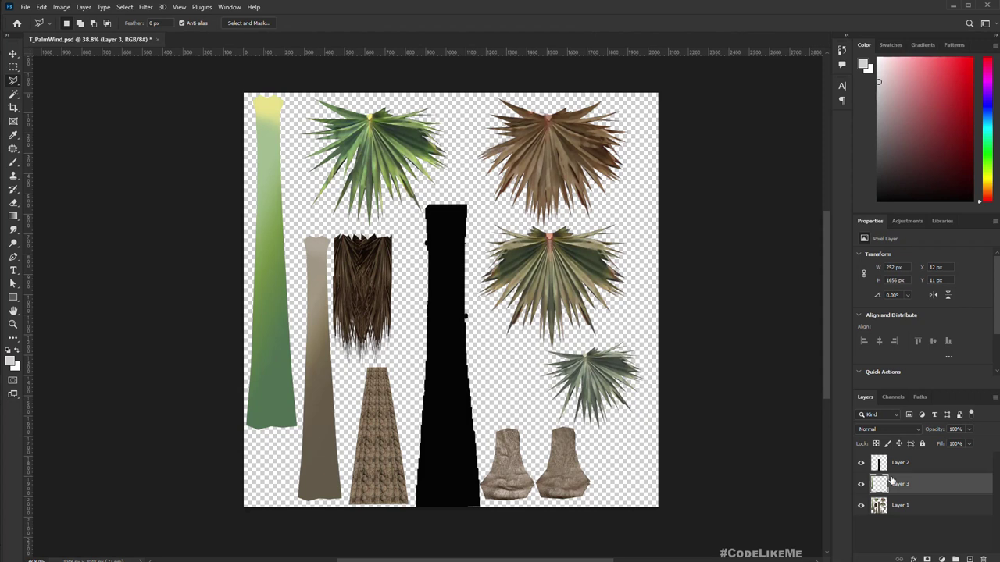
key("shift+F5")
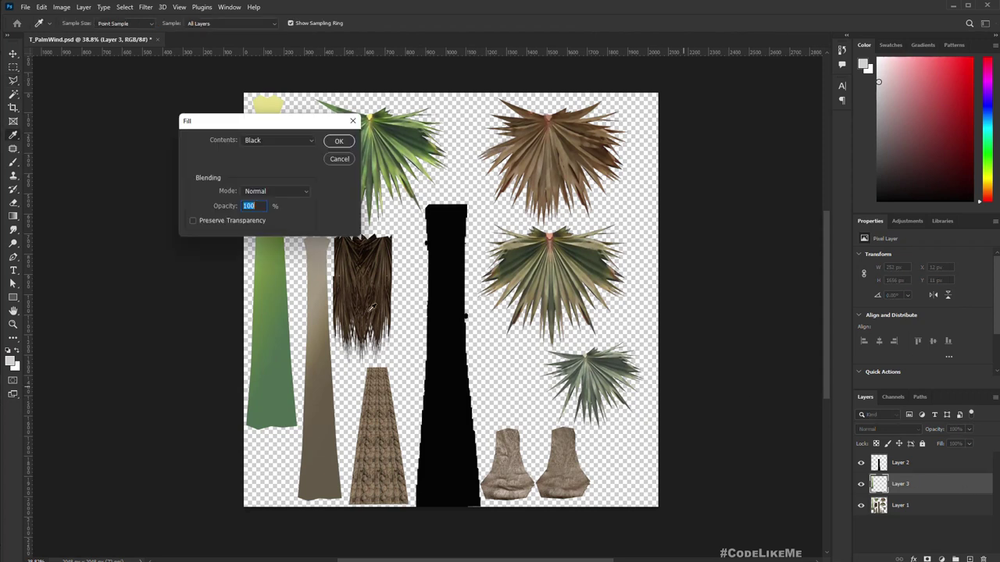
key("Escape")
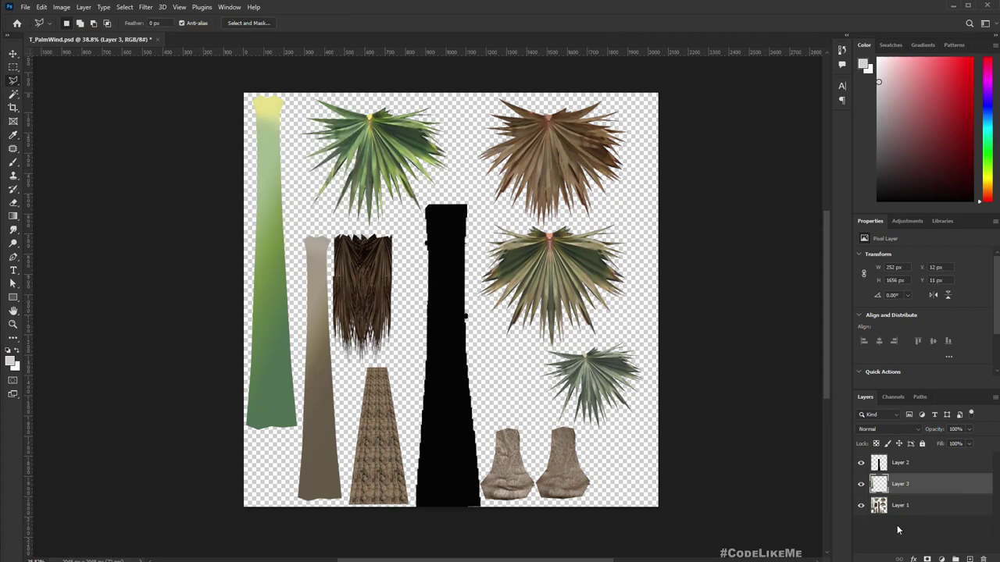
left_click(144, 9)
mouse_move(123, 9)
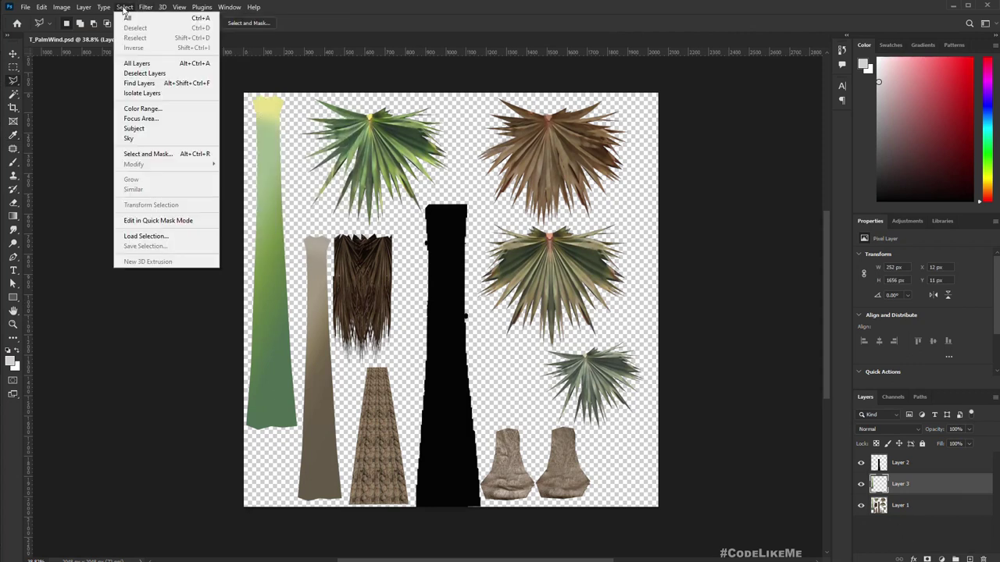
left_click(143, 108)
key("Escape")
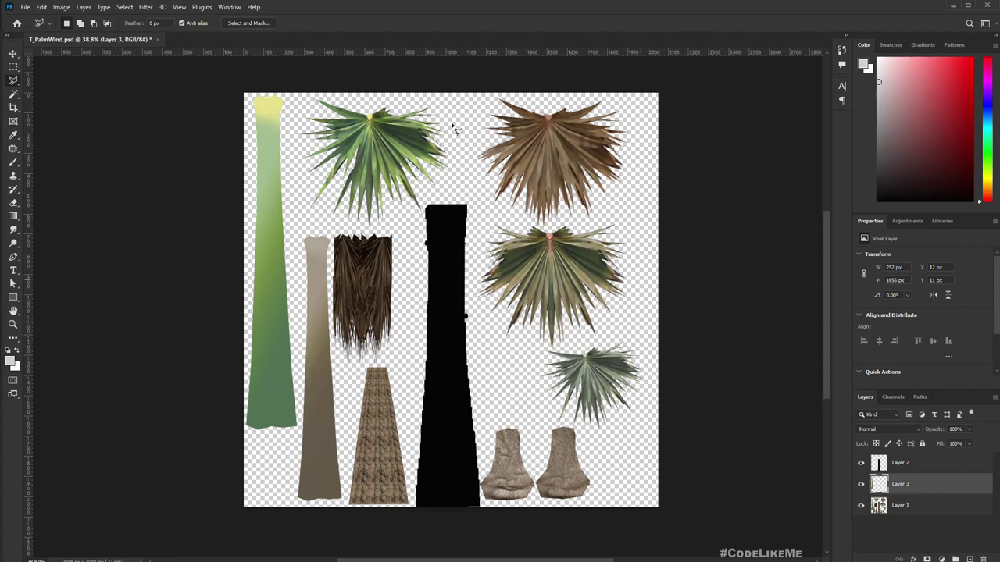
Load the copied green stem's shape as a selection and check in the Unreal level where the leaf stems meet the crown.
left_click(127, 8)
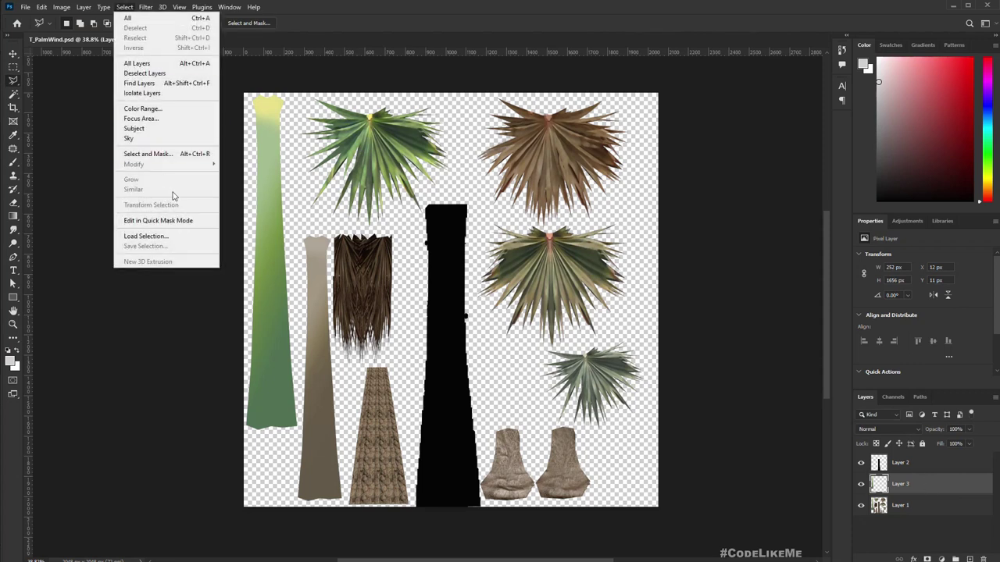
left_click(150, 236)
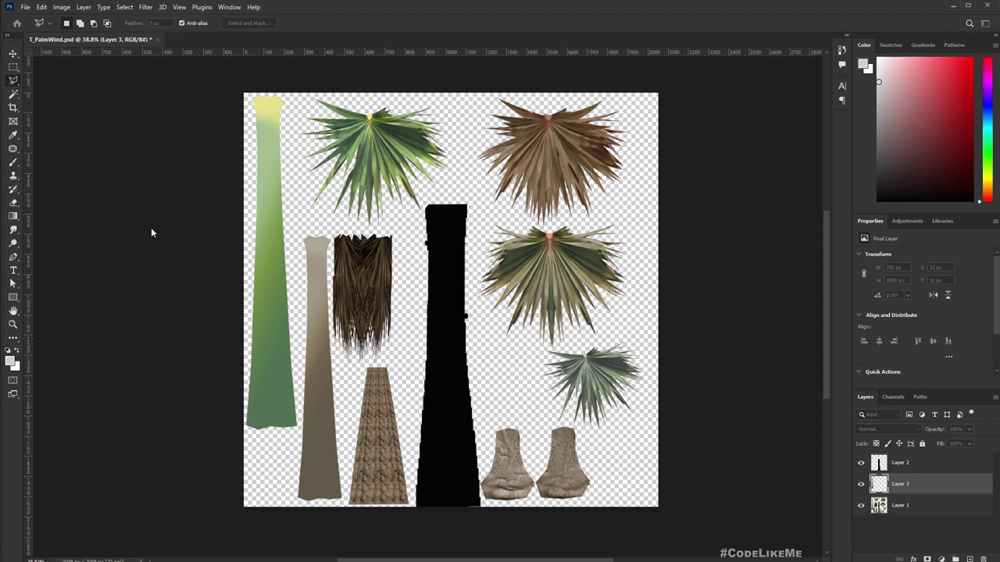
key("Return")
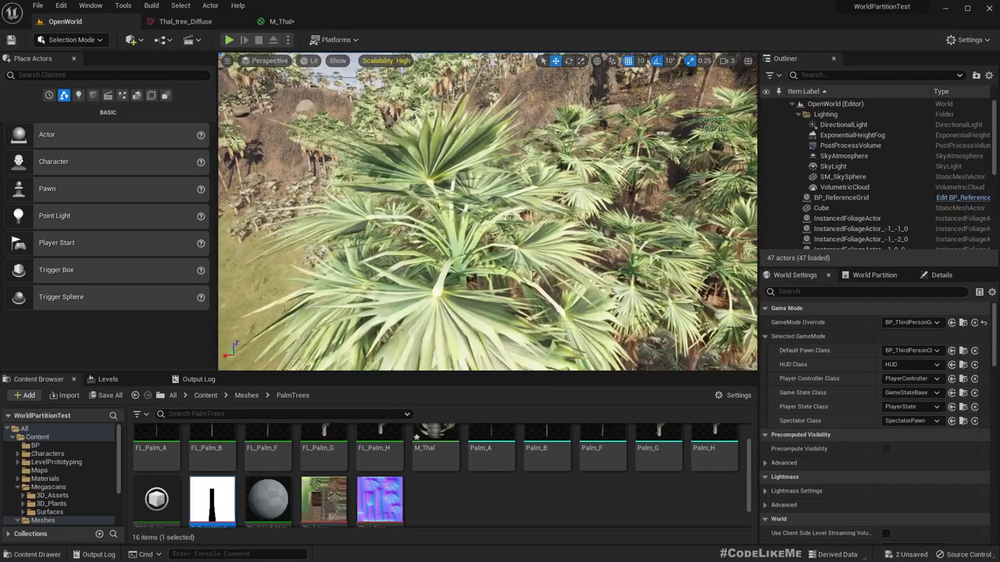
key("w")
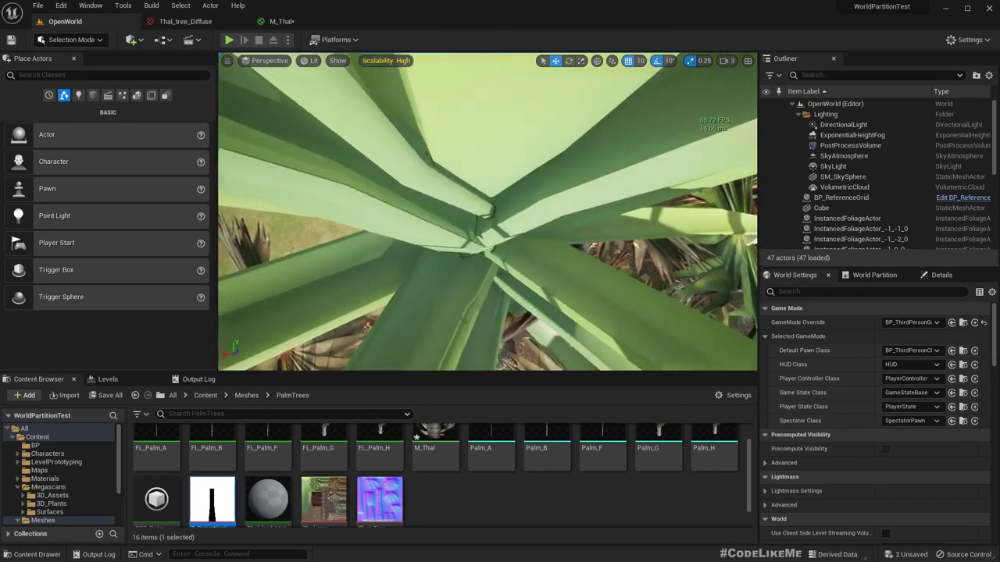
key("s")
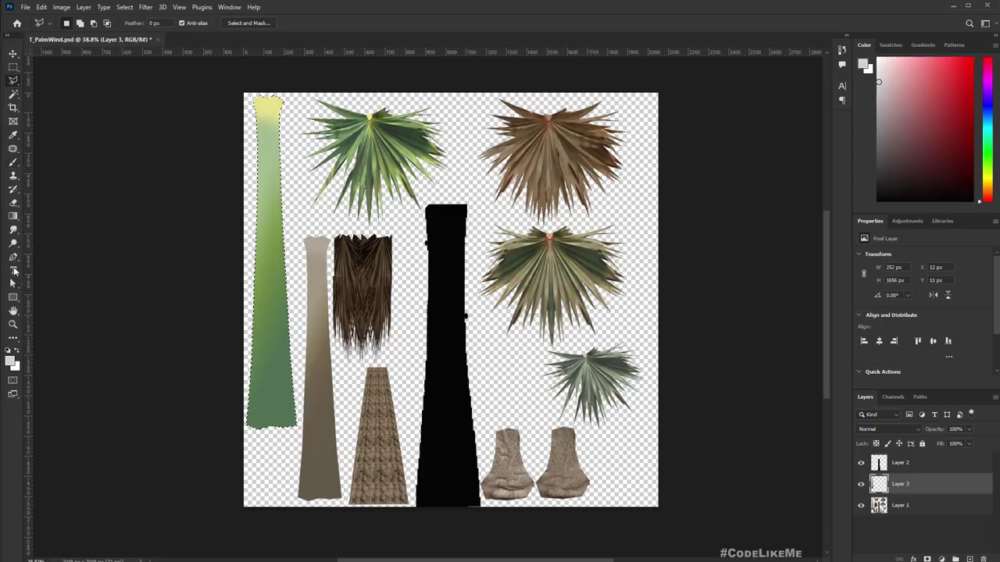
Fill the selected stem lengthwise with the Foreground to Background gradient.
left_click(13, 215)
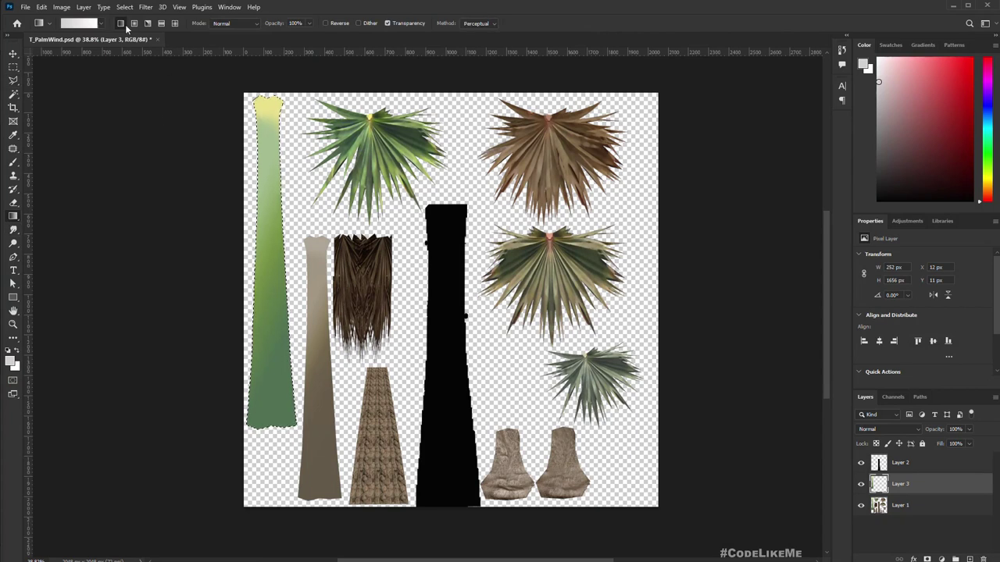
key("i")
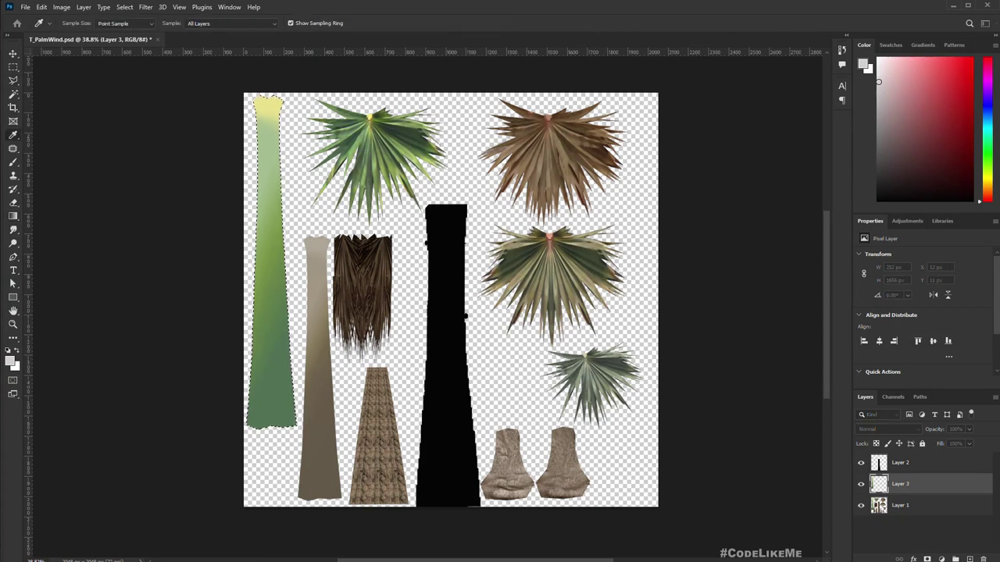
left_click_drag(271, 1, 315, 61)
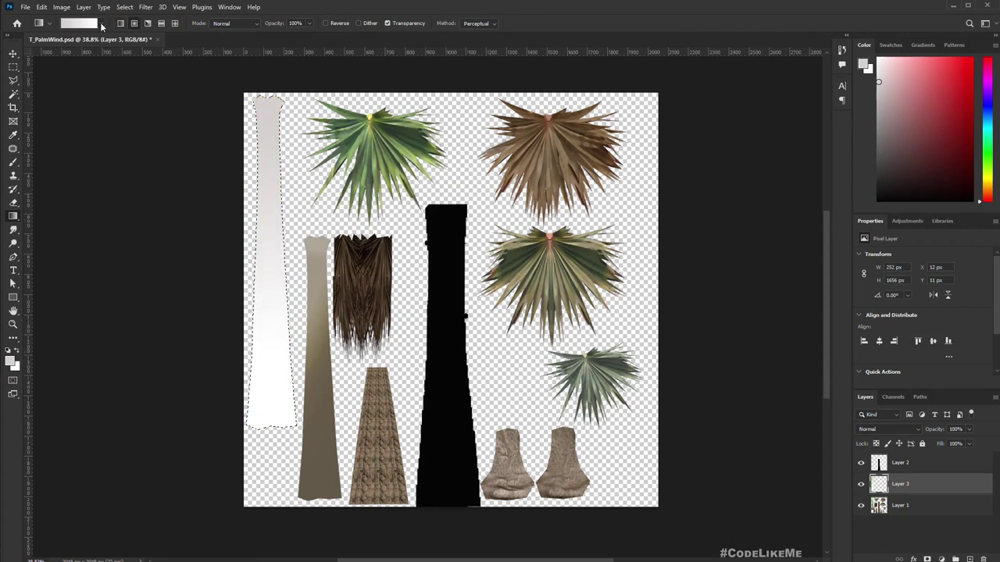
Set a linear black-to-white gradient and fill the selected stem with it, black at the wide lower end and white at the top.
left_click(49, 24)
left_click(48, 25)
left_click(38, 25)
left_click(119, 24)
left_click(67, 25)
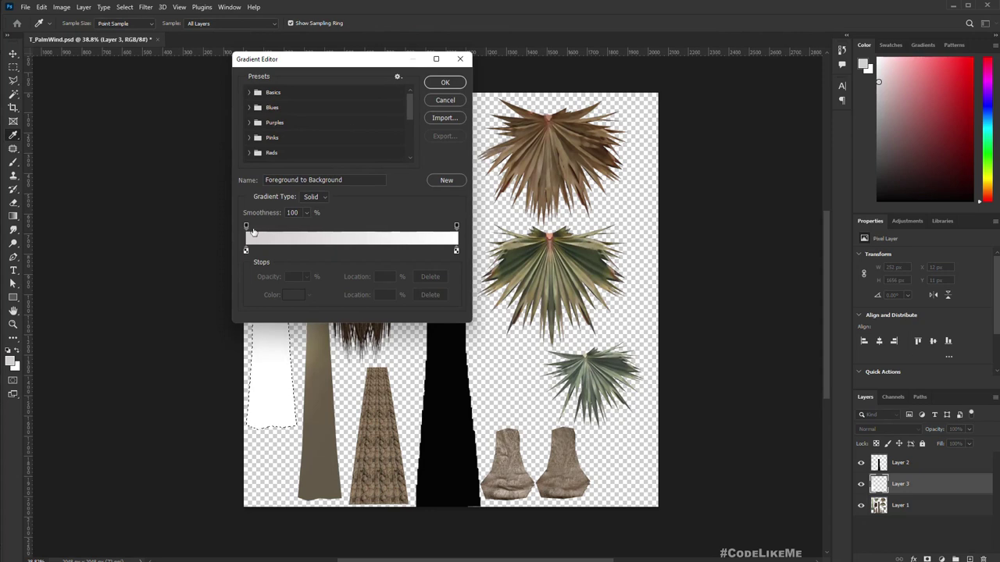
left_click(295, 108)
left_click(443, 83)
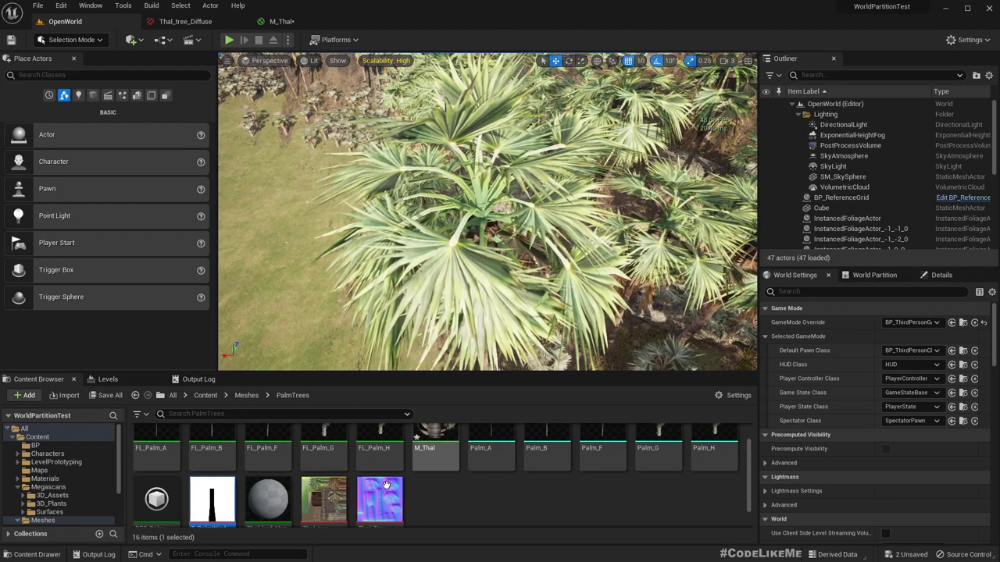
Hide Layer 1 in T_PalmWind.psd and reimport the palm wind mask texture in Unreal's PalmTrees folder.
right_click(193, 489)
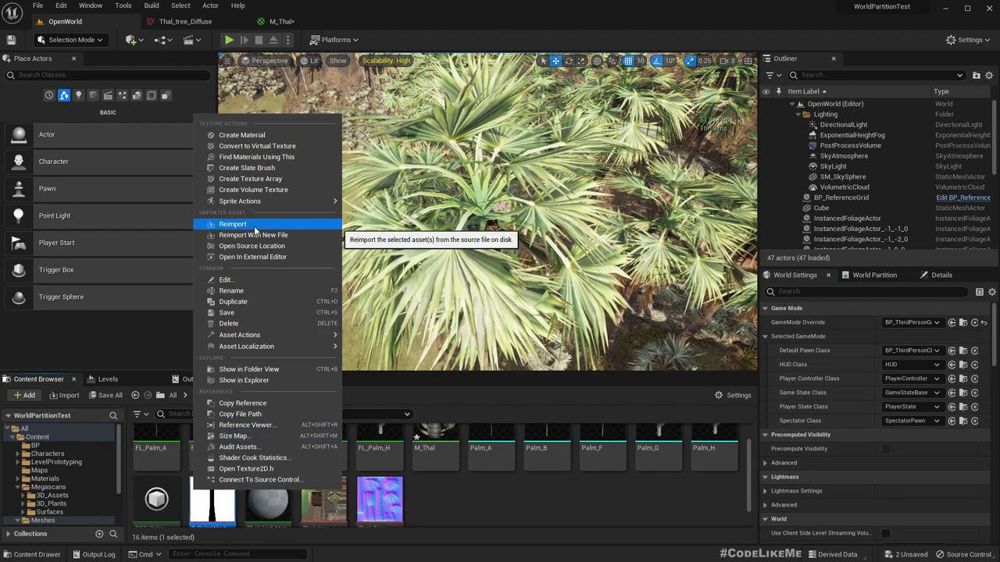
left_click(232, 225)
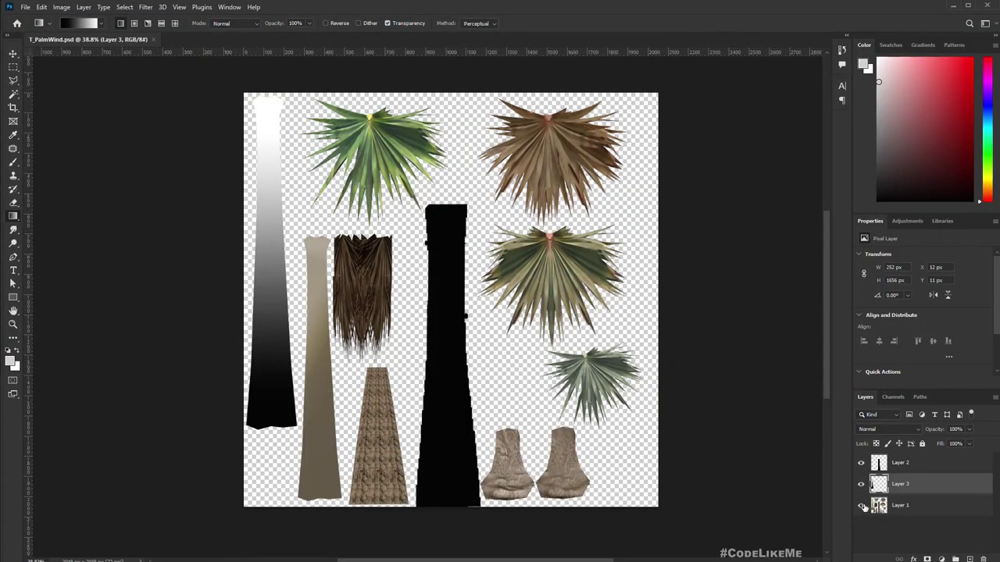
left_click(863, 506)
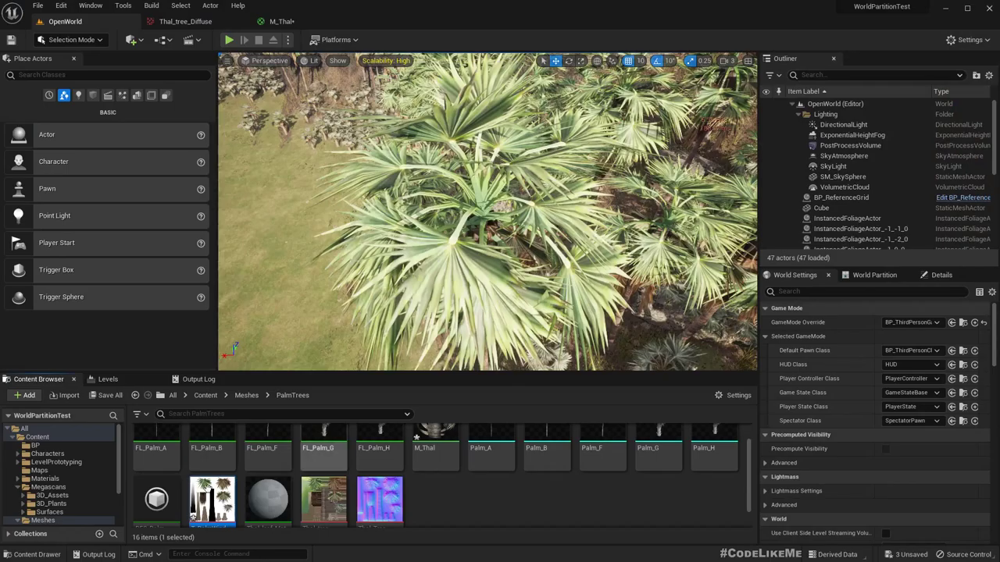
right_click(209, 498)
left_click(250, 221)
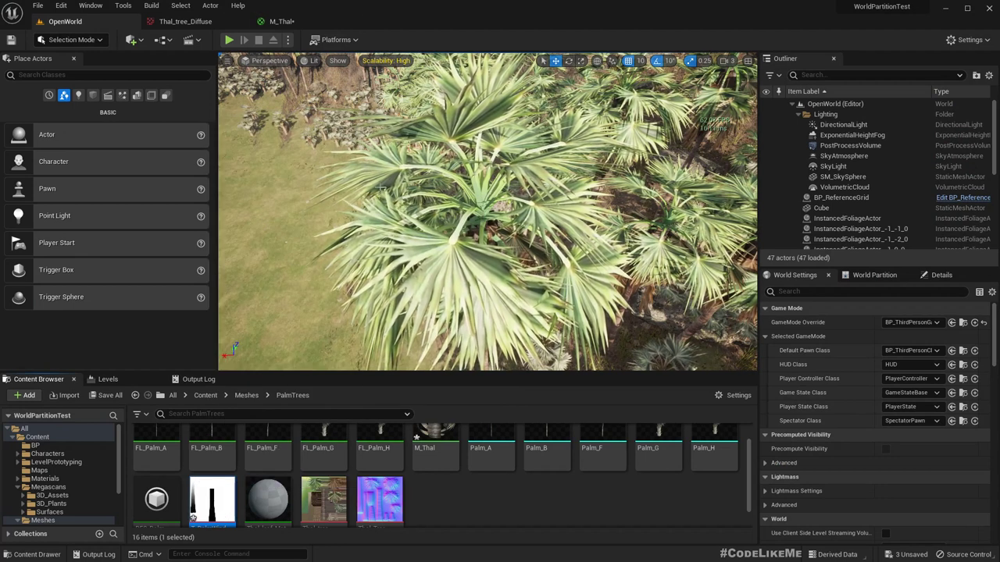
Open the M_Thal material and examine its palm preview and the wind nodes feeding the final Multiply.
left_click(281, 21)
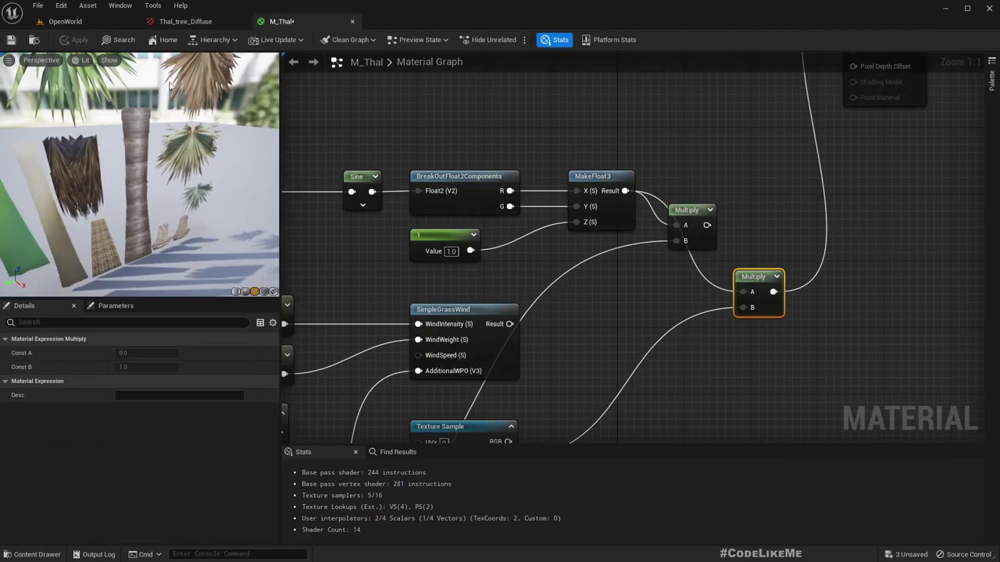
scroll(141, 101, "down", 6)
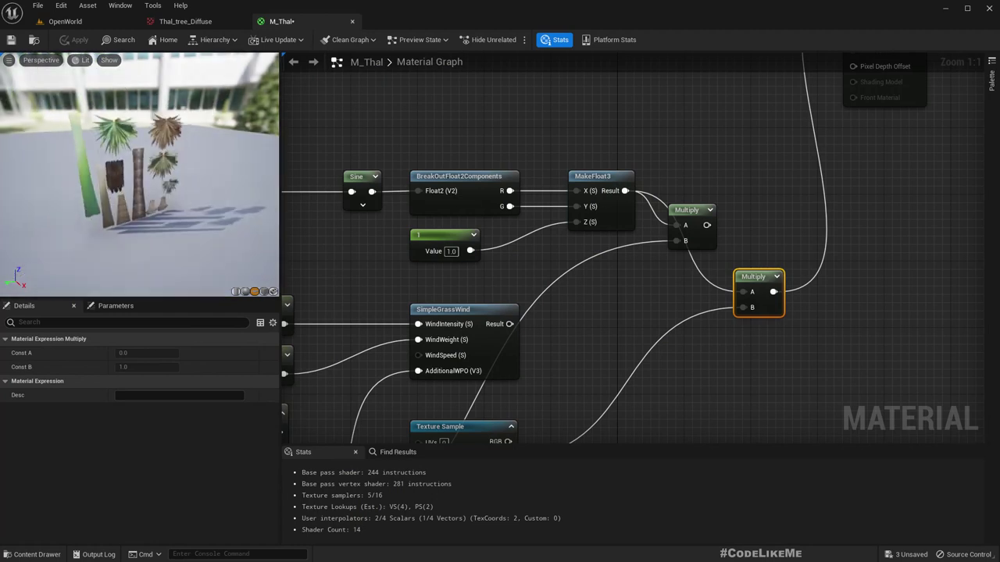
scroll(140, 172, "up", 5)
left_click_drag(141, 171, 168, 164)
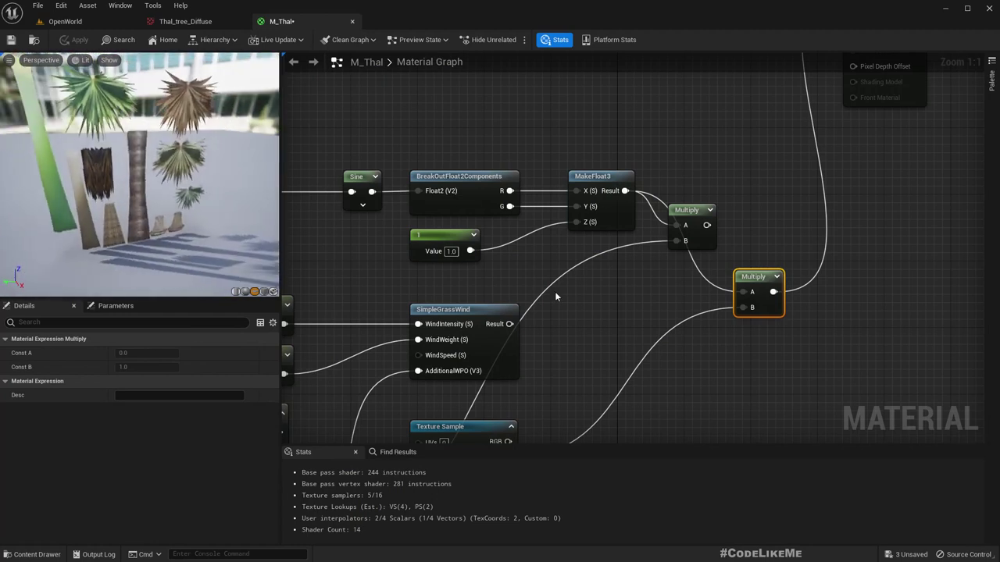
right_click_drag(638, 298, 707, 167)
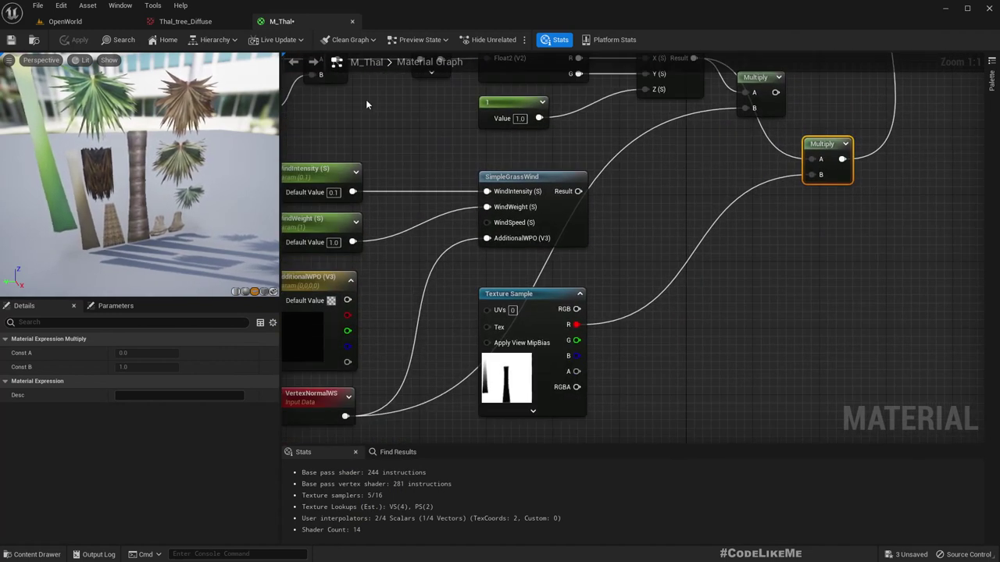
Return to the OpenWorld level and inspect the swaying palm forest with the viewport in fullscreen.
left_click(65, 21)
key("w")
right_click_drag(487, 211, 472, 248)
key("F11")
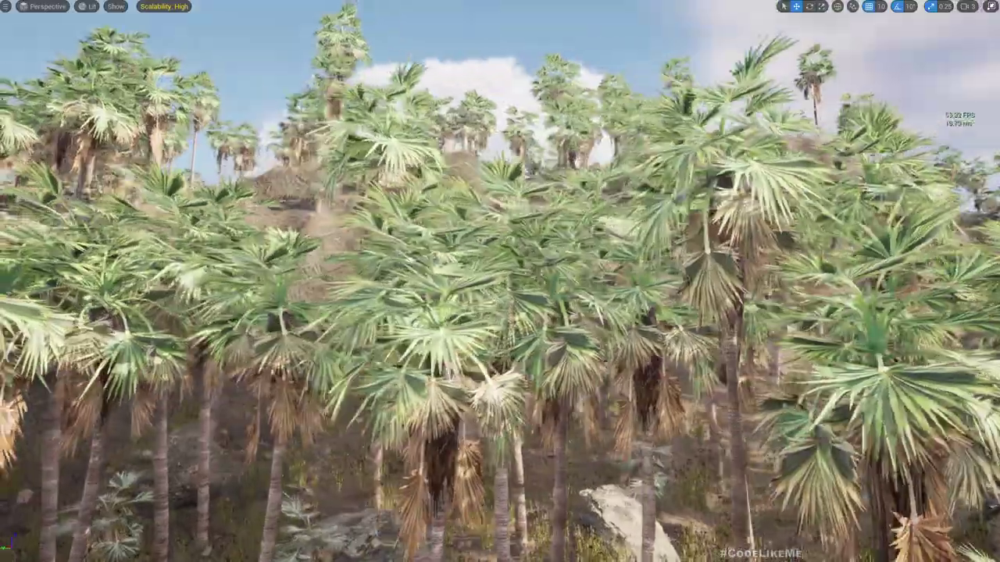
right_click_drag(472, 248, 463, 227)
key("F11")
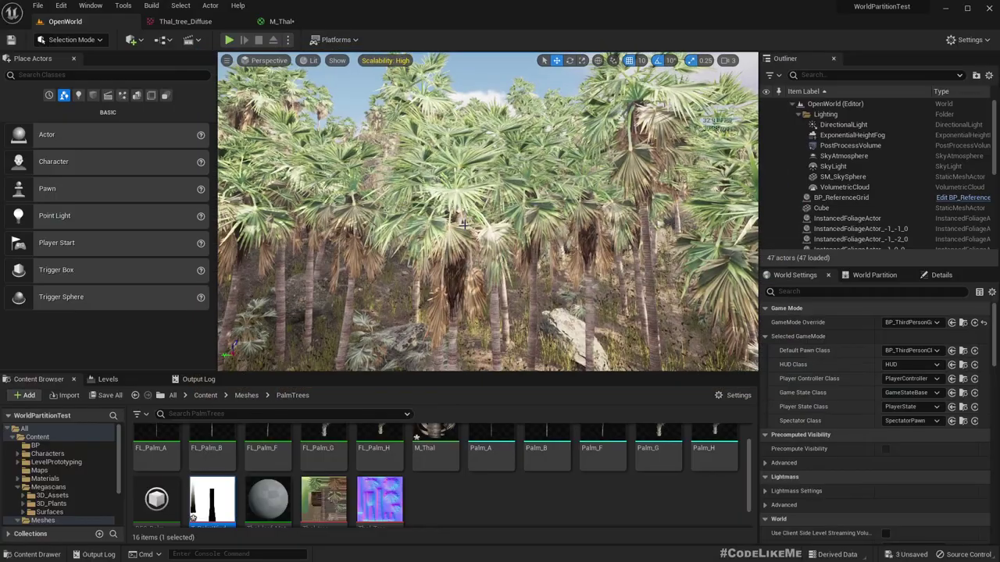
In the M_Thal material graph, move the WindIntensity and WindWeight parameter nodes to line up beneath the TexCoord node.
left_click(281, 22)
right_click_drag(417, 261, 530, 351)
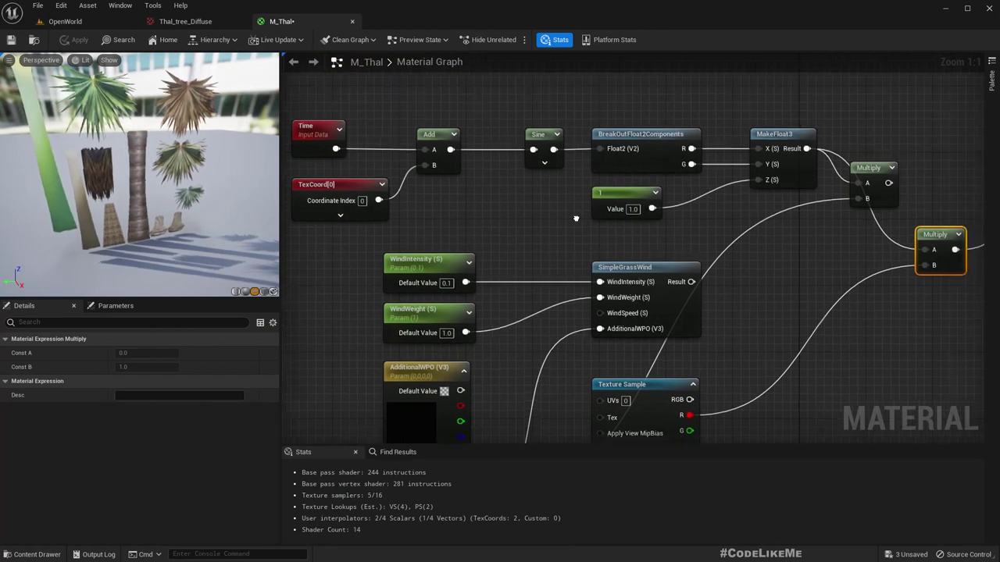
scroll(485, 213, "down", 5)
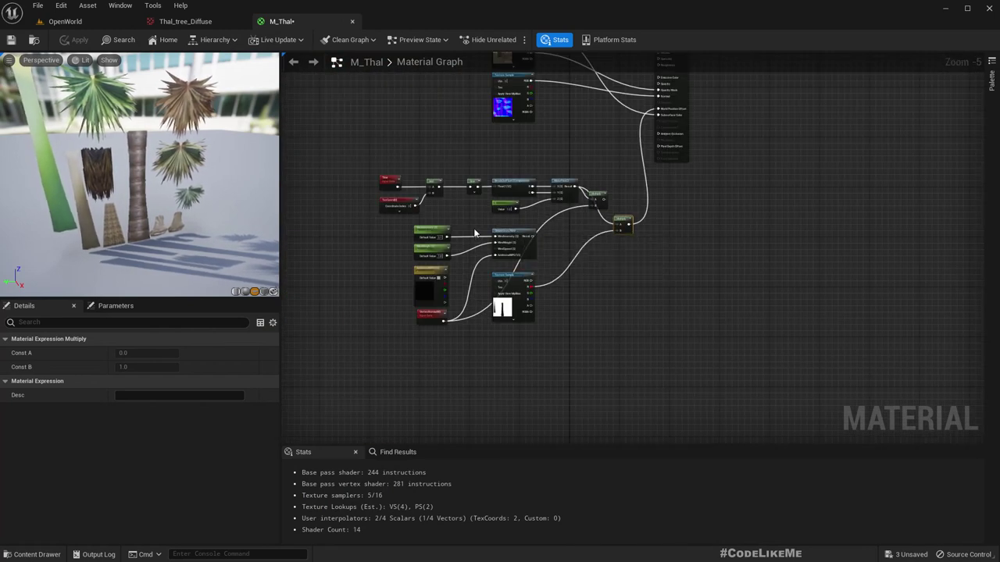
scroll(441, 230, "up", 1)
left_click_drag(365, 208, 687, 397)
scroll(414, 178, "up", 3)
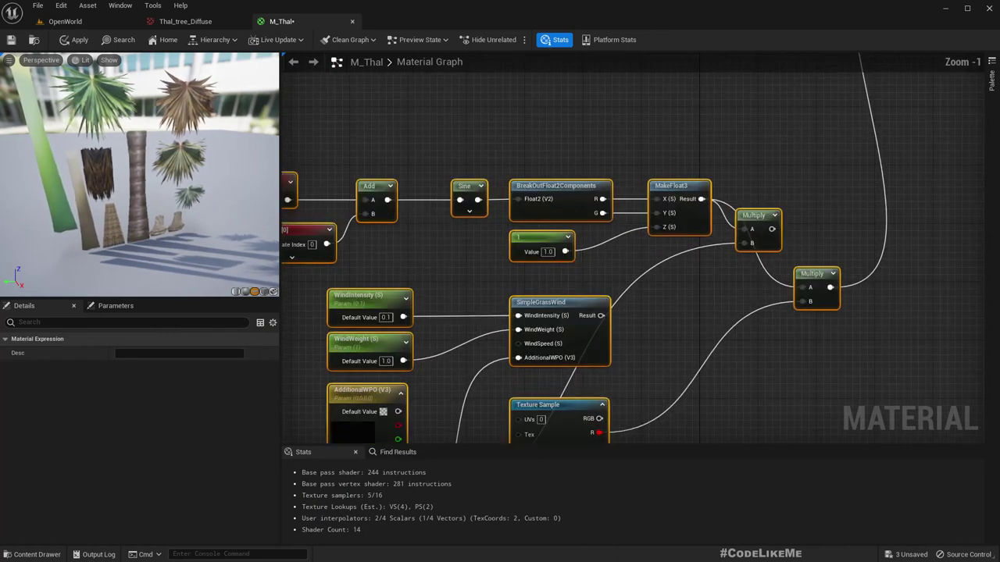
left_click(508, 239)
right_click_drag(513, 244, 657, 236)
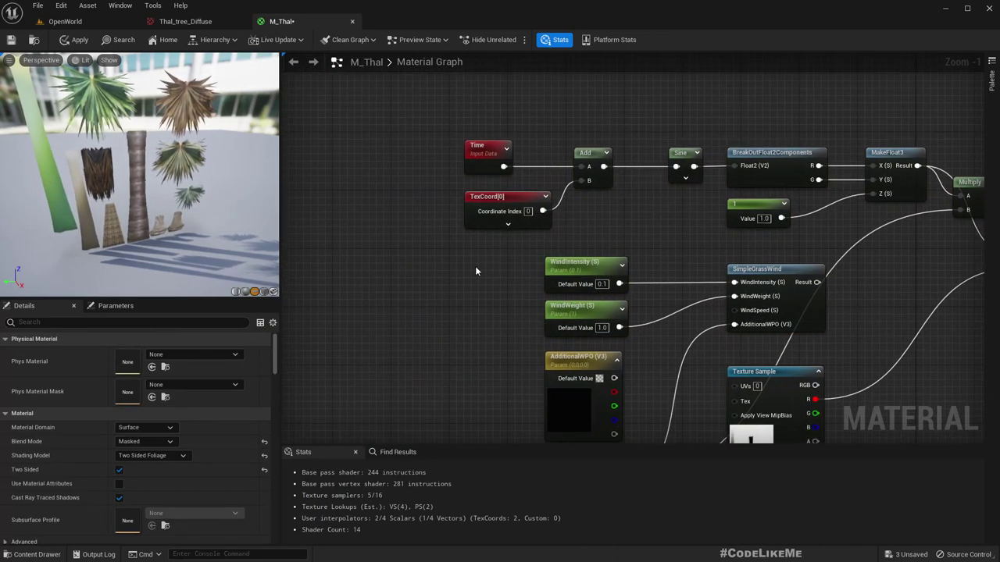
left_click_drag(589, 316, 592, 313)
left_click_drag(588, 268, 507, 261)
right_click_drag(617, 256, 446, 256)
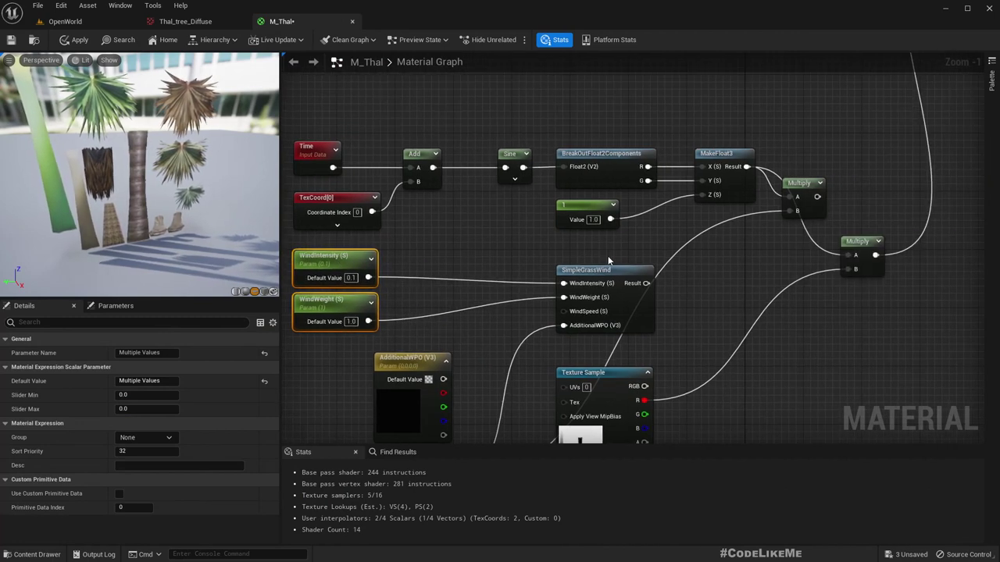
Delete the unused Multiply node that combines the MakeFloat3 result with VertexNormalWS.
left_click(802, 181)
key("Delete")
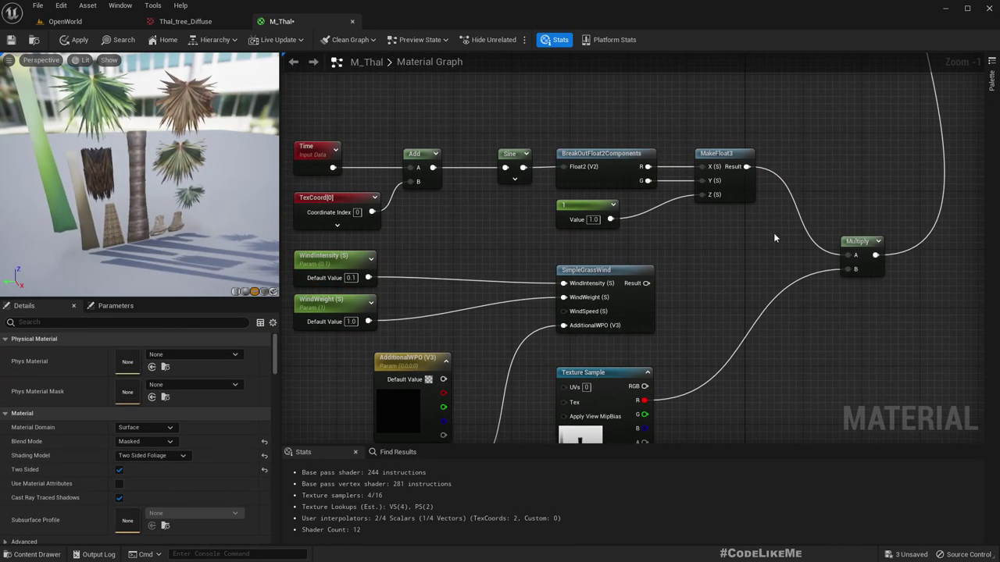
right_click_drag(753, 228, 808, 207)
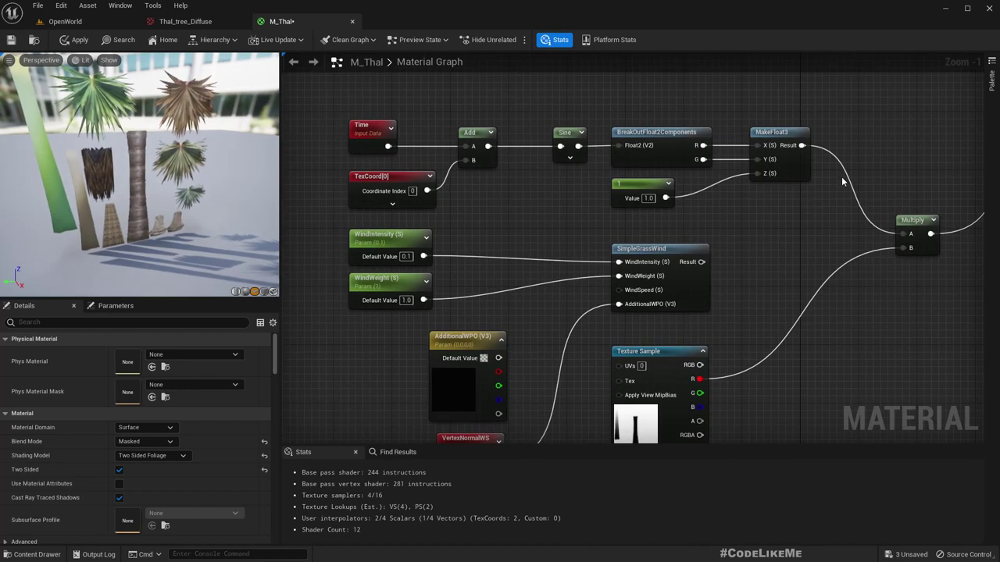
Insert a Multiply node between MakeFloat3 and the final Multiply, with WindIntensity connected to its B input.
right_click_drag(820, 154, 698, 154)
left_click_drag(679, 146, 730, 166)
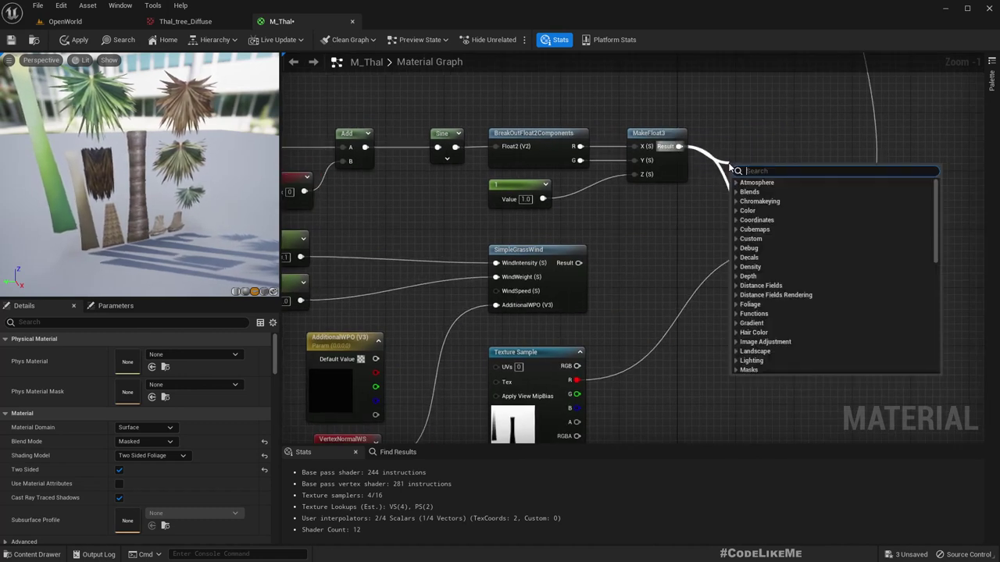
type("*+")
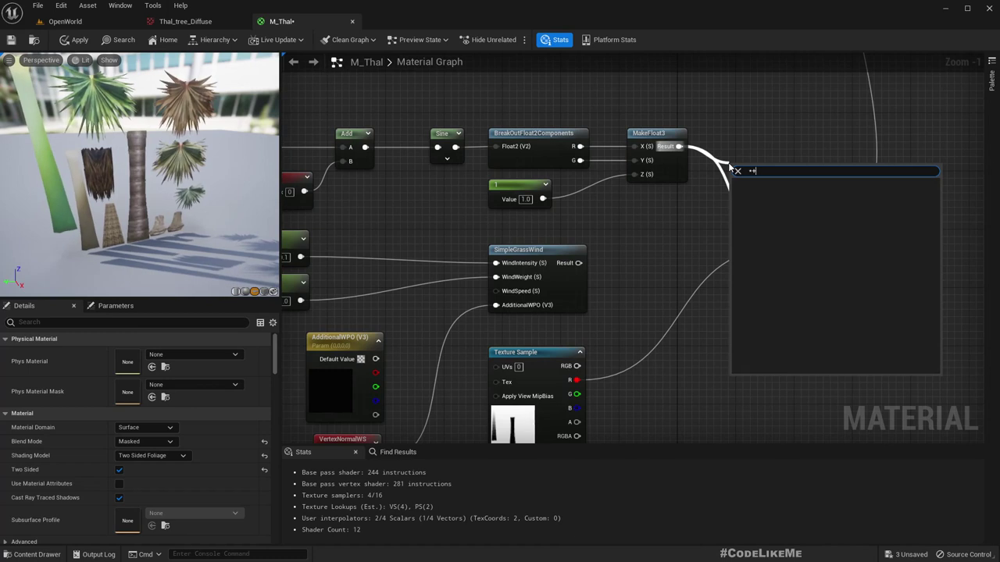
key("Return")
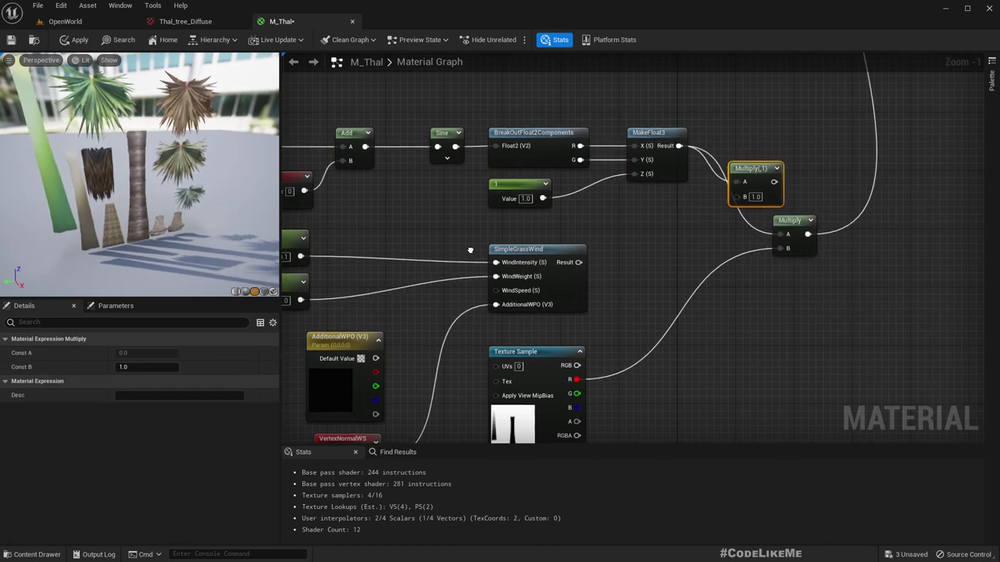
right_click_drag(471, 251, 575, 251)
left_click_drag(404, 257, 890, 235)
left_click_drag(850, 163, 828, 216)
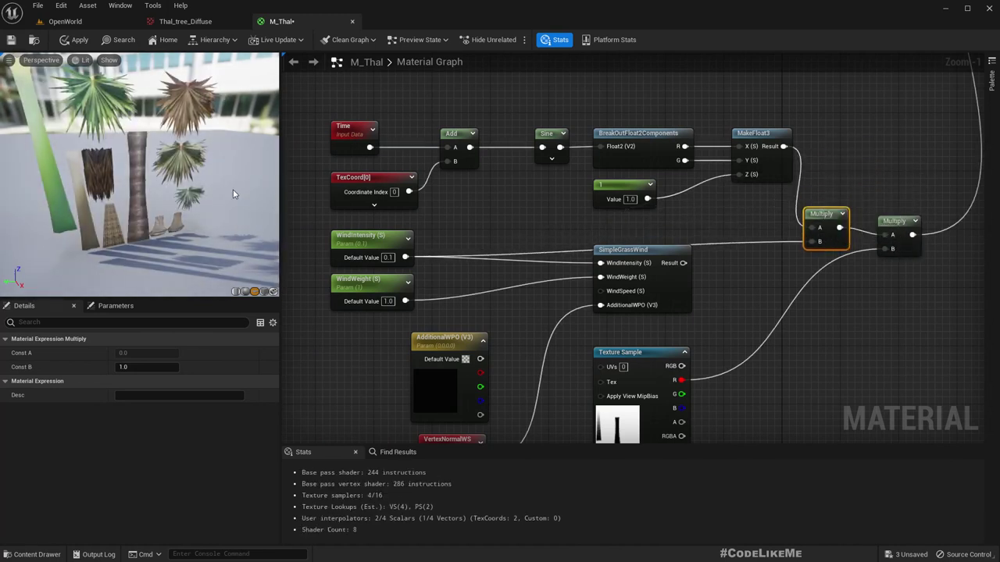
Set the WindIntensity default value to 5 and apply the material changes.
type("1")
key("Return")
type("5")
key("Return")
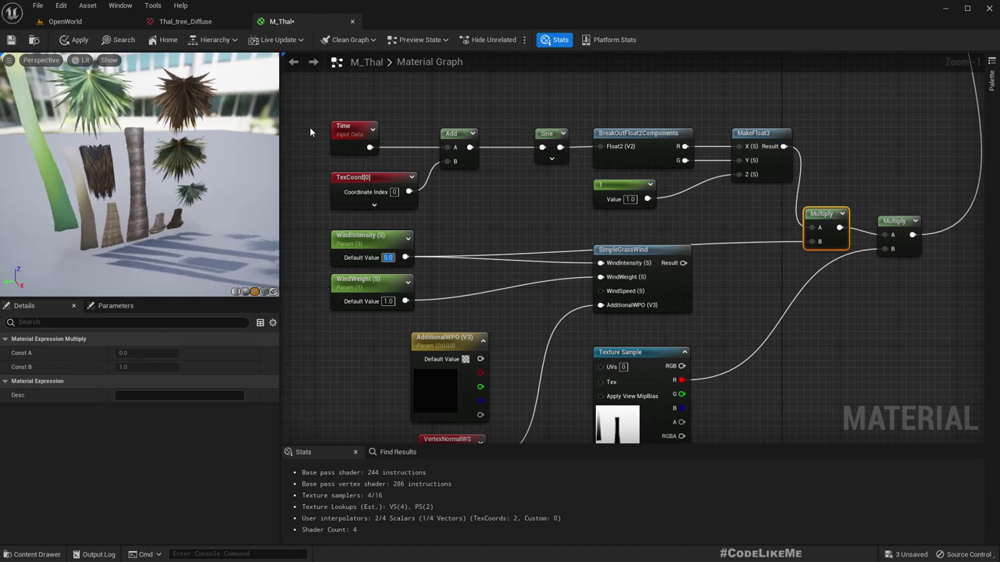
key("ctrl+s")
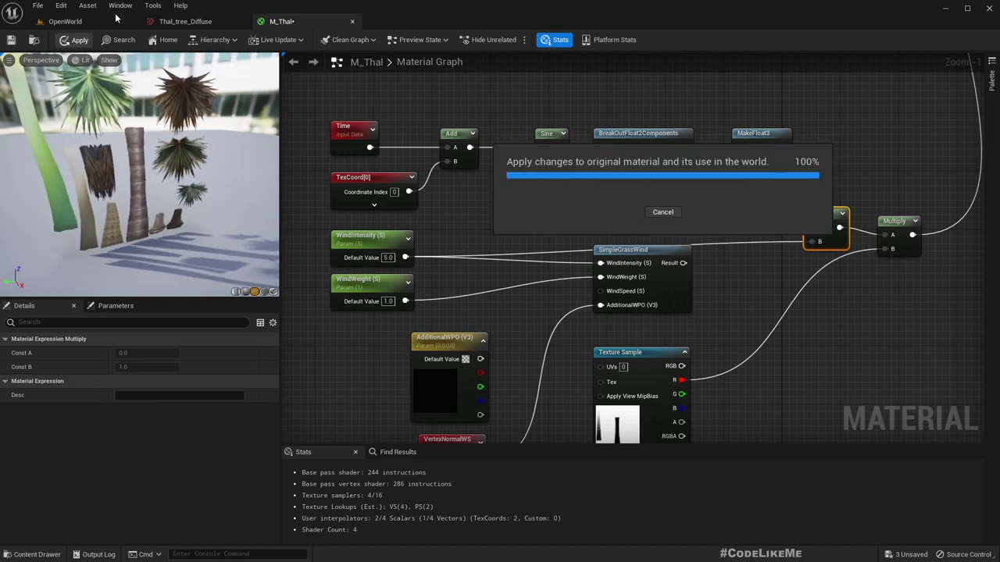
Switch to the OpenWorld level and examine the palms' wind motion in fullscreen from several viewpoints.
left_click(65, 21)
right_click_drag(504, 232, 480, 228)
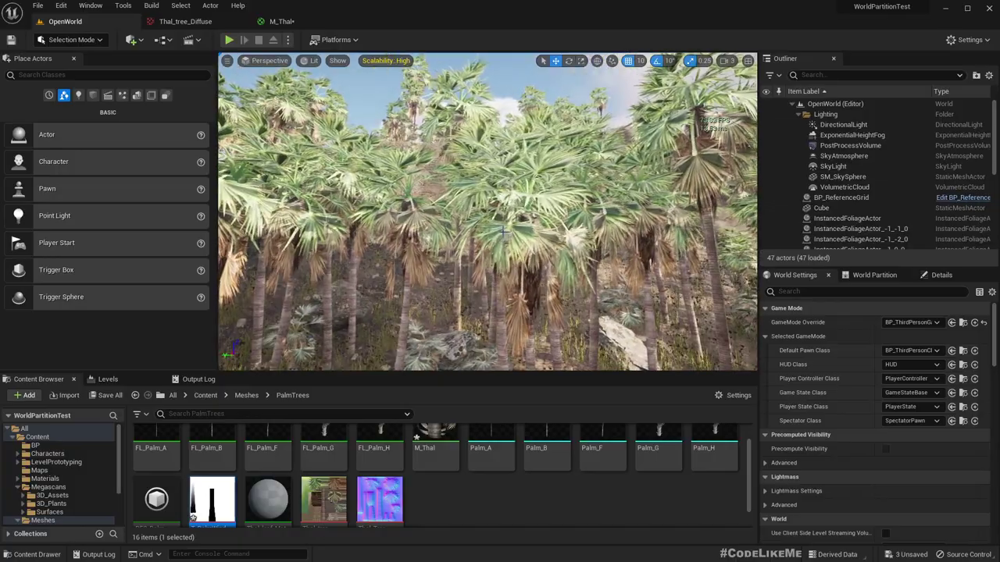
key("F11")
right_click_drag(479, 227, 521, 230)
key("a")
key("d")
key("w")
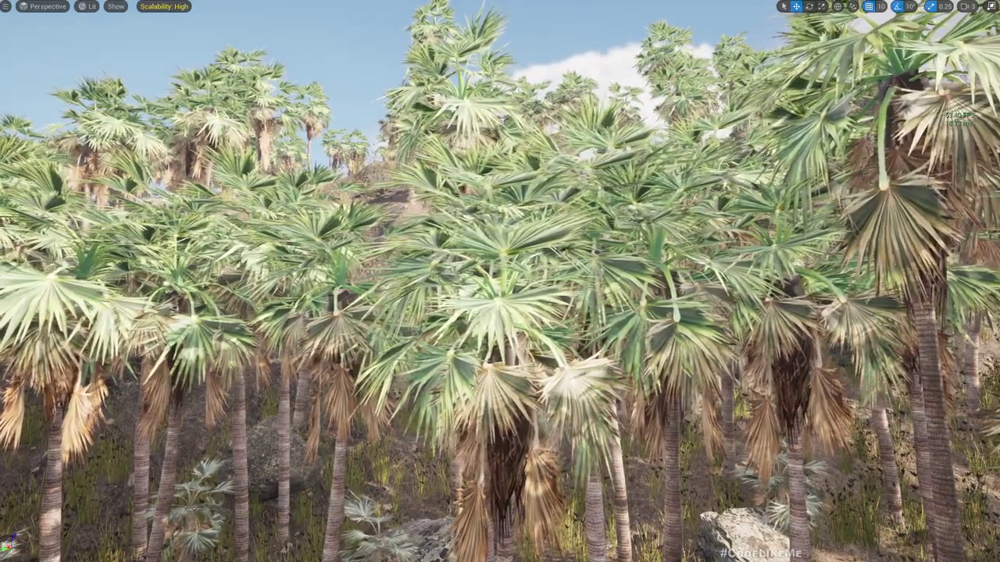
key("s")
right_click_drag(493, 234, 442, 243)
key("w")
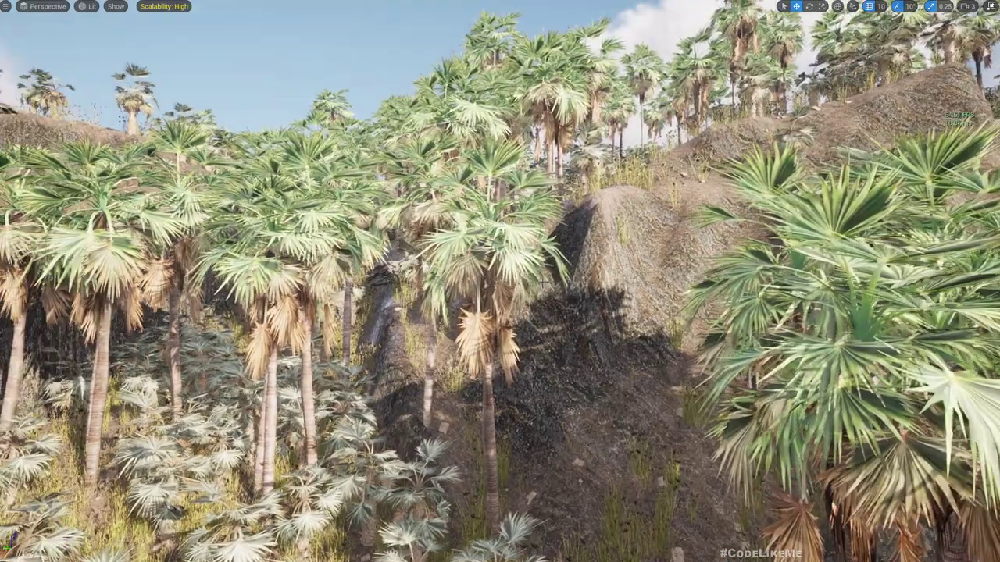
key("F11")
Add a WorldPosition node to the M_Thal graph and place it beneath TexCoord, shifting the Time, TexCoord and Add nodes away from Sine.
left_click(292, 21)
right_click_drag(482, 210, 549, 296)
right_click(395, 162)
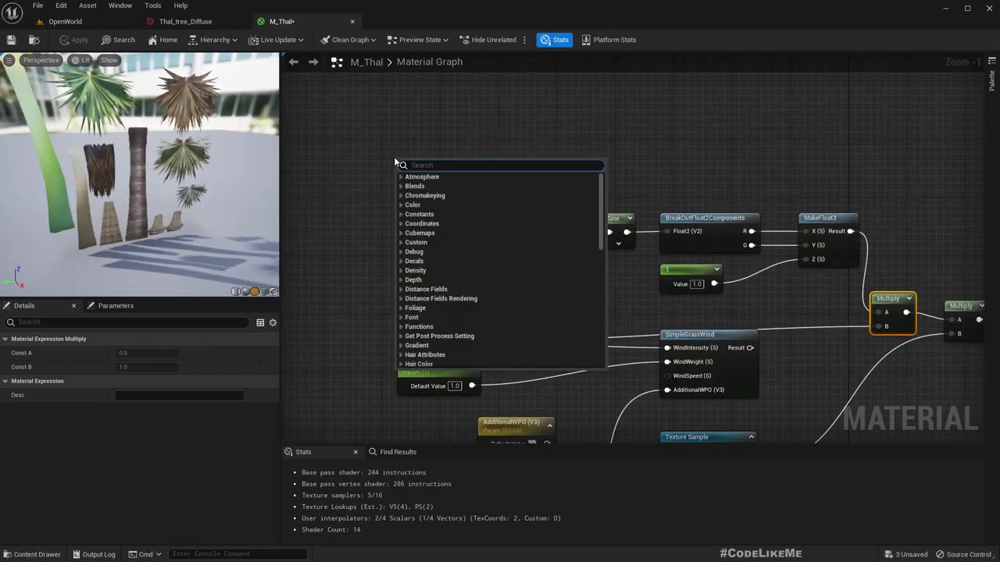
type("world po")
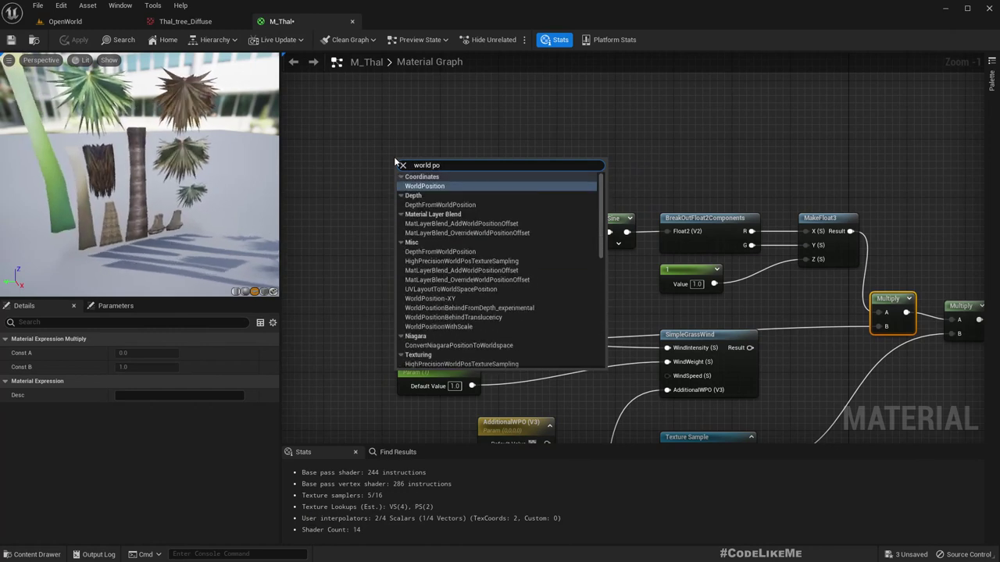
key("Return")
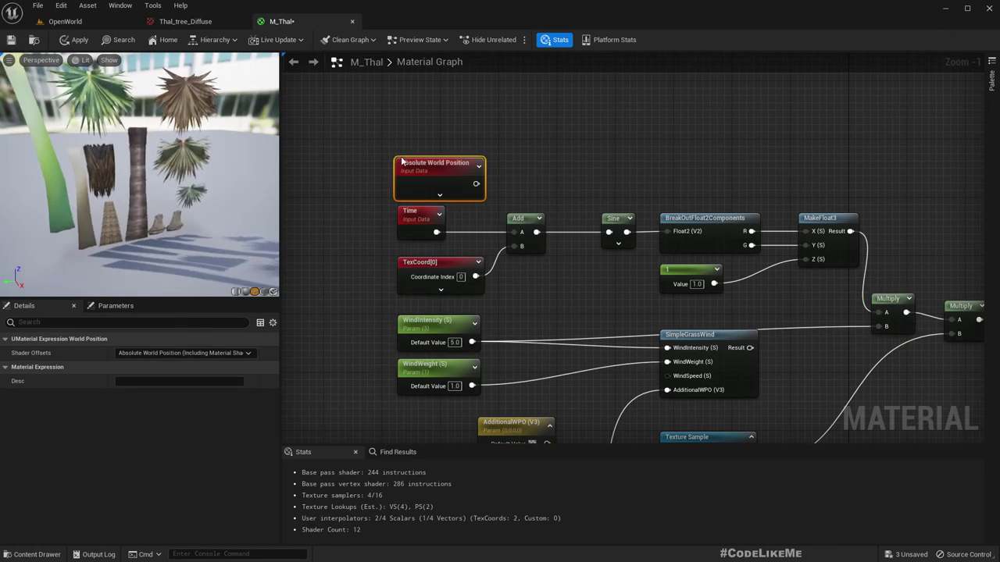
left_click_drag(439, 174, 417, 127)
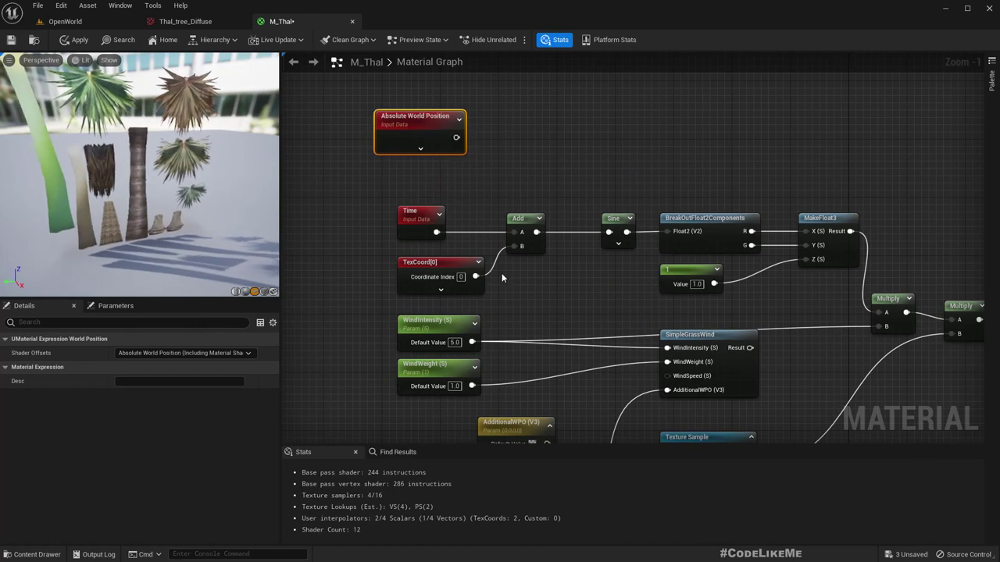
scroll(585, 240, "down", 2)
mouse_move(433, 202)
left_mouse_down()
mouse_move(543, 255)
mouse_move(429, 218)
left_mouse_up()
left_click_drag(457, 150, 370, 283)
Create a second Add node that sums the first Add's output with Absolute World Position and feeds the Sine node.
left_click_drag(439, 223, 493, 233)
type("add")
key("Return")
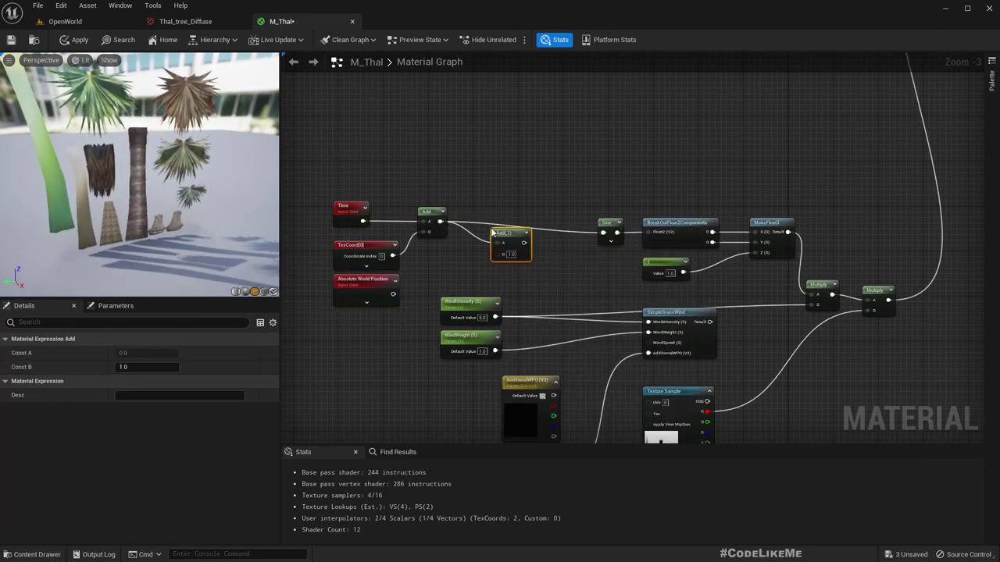
scroll(575, 235, "up", 3)
right_click_drag(620, 191, 694, 175)
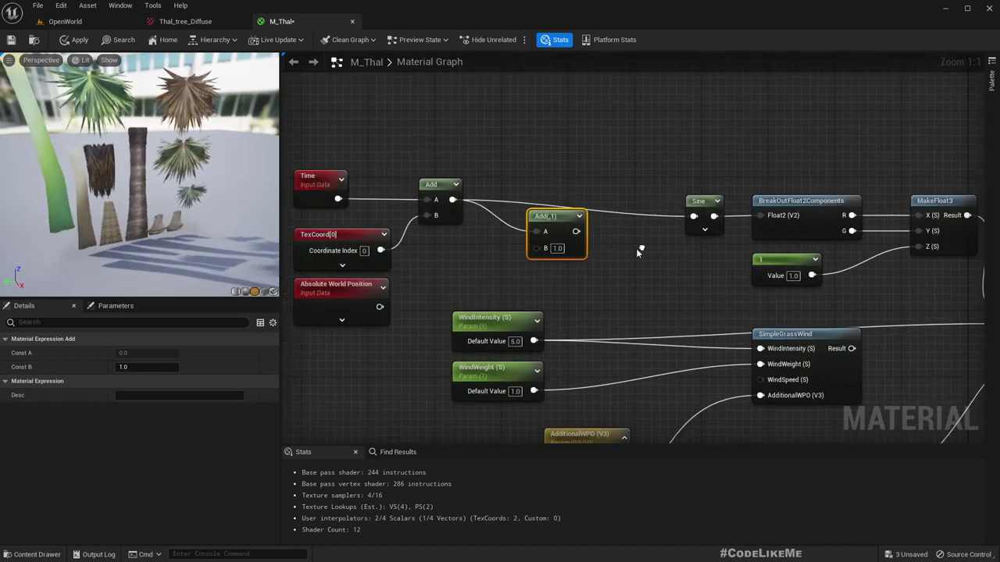
left_click_drag(380, 306, 472, 283)
left_click_drag(539, 258, 602, 230)
left_click_drag(694, 218, 695, 217)
left_click_drag(549, 219, 557, 212)
right_click_drag(348, 387, 455, 384)
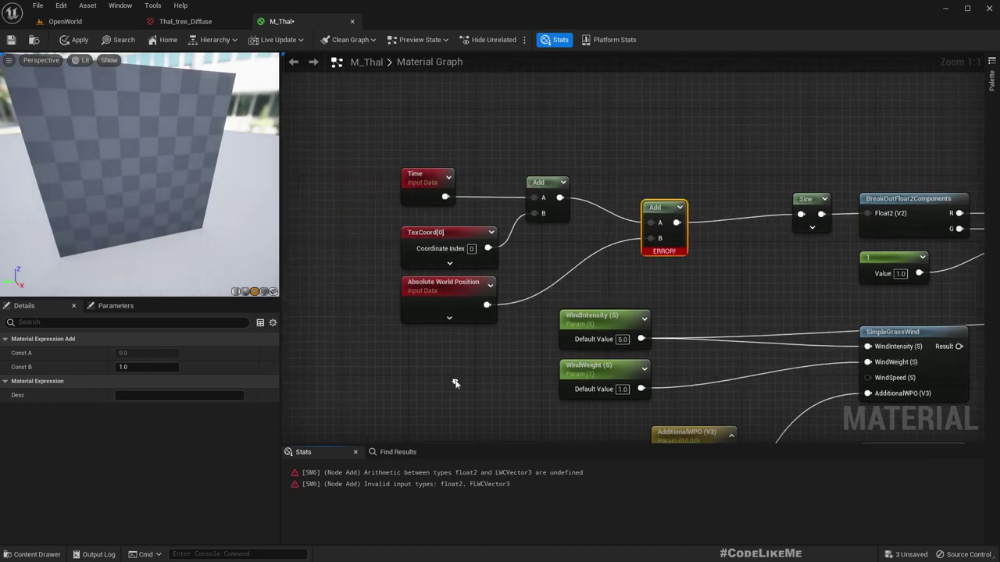
Route Absolute World Position through an R G component mask into the second Add's B input and apply the material.
left_click_drag(481, 307, 534, 300)
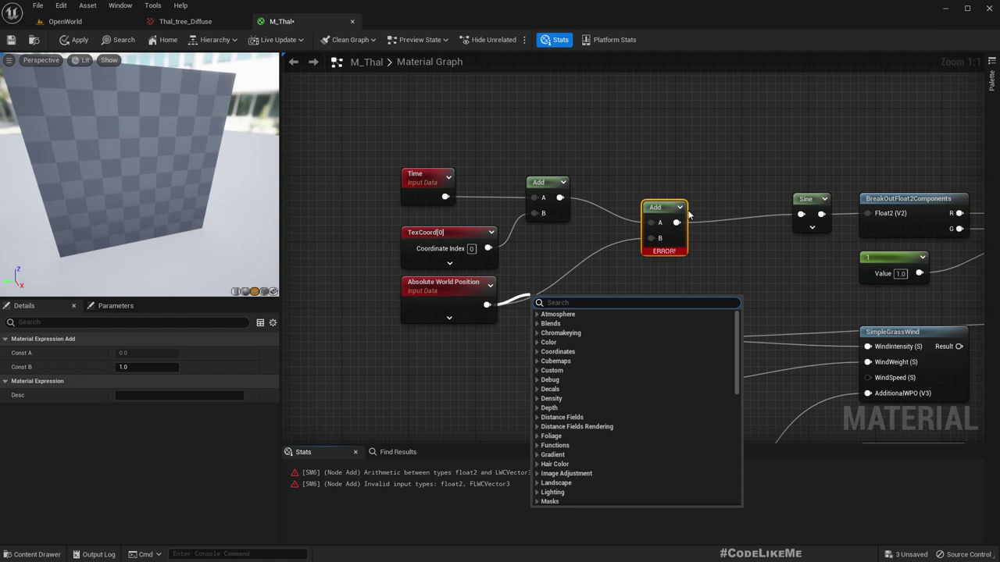
type("compo")
key("Return")
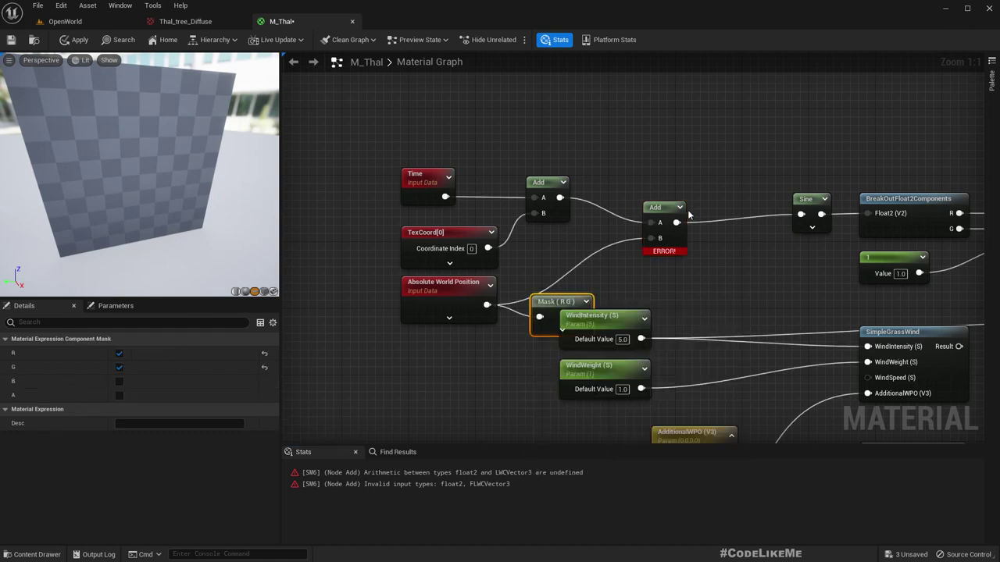
left_click_drag(560, 269, 660, 238)
left_click(76, 39)
Go back to the OpenWorld level and inspect the palms' updated wind motion in fullscreen.
left_click(77, 22)
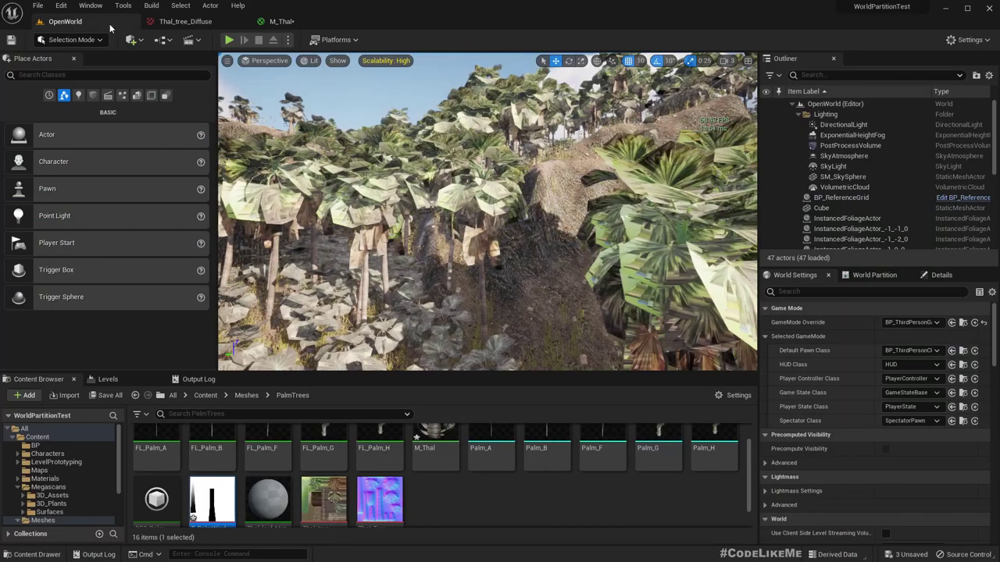
right_click_drag(415, 171, 511, 179)
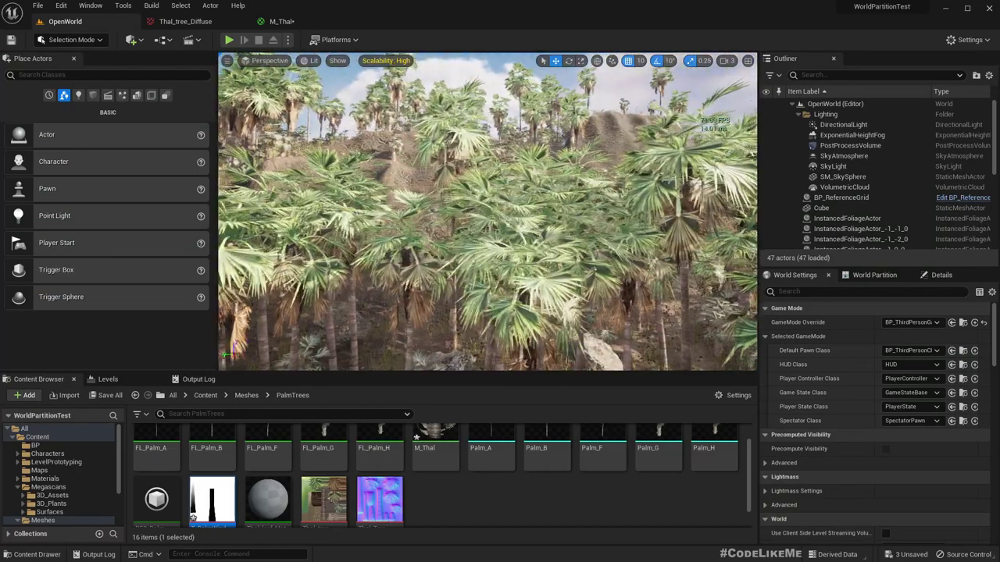
key("F11")
right_click_drag(427, 174, 427, 174)
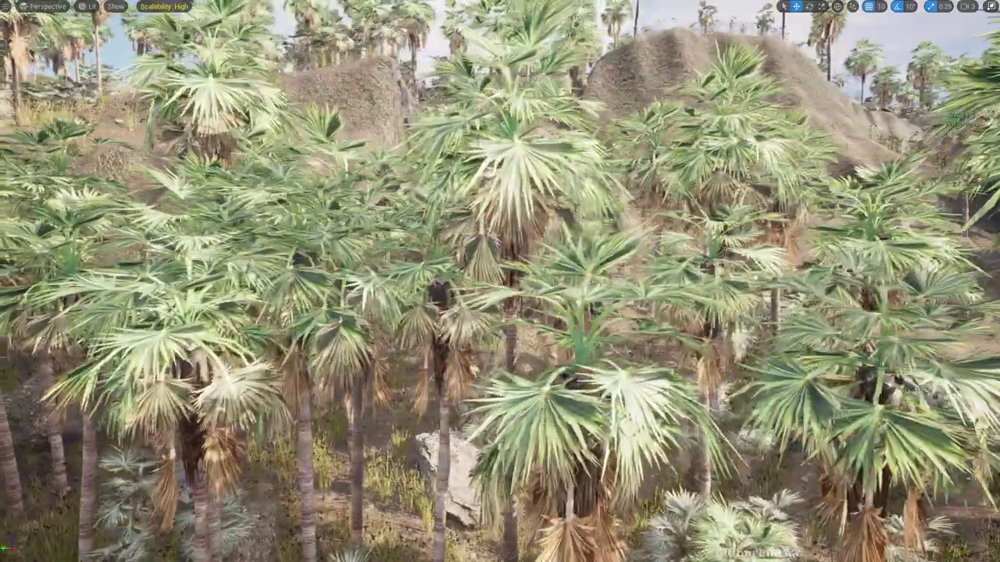
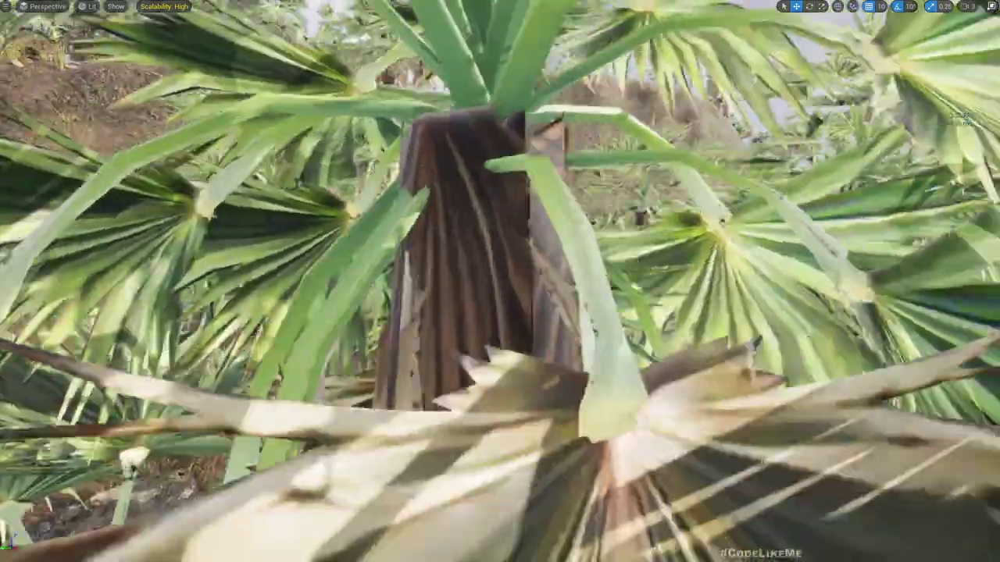
Switch to T_PalmWind.psd in Photoshop and outline the dark brown hanging frond skirt with the Polygonal Lasso.
right_click_drag(500, 281, 465, 273)
key("s")
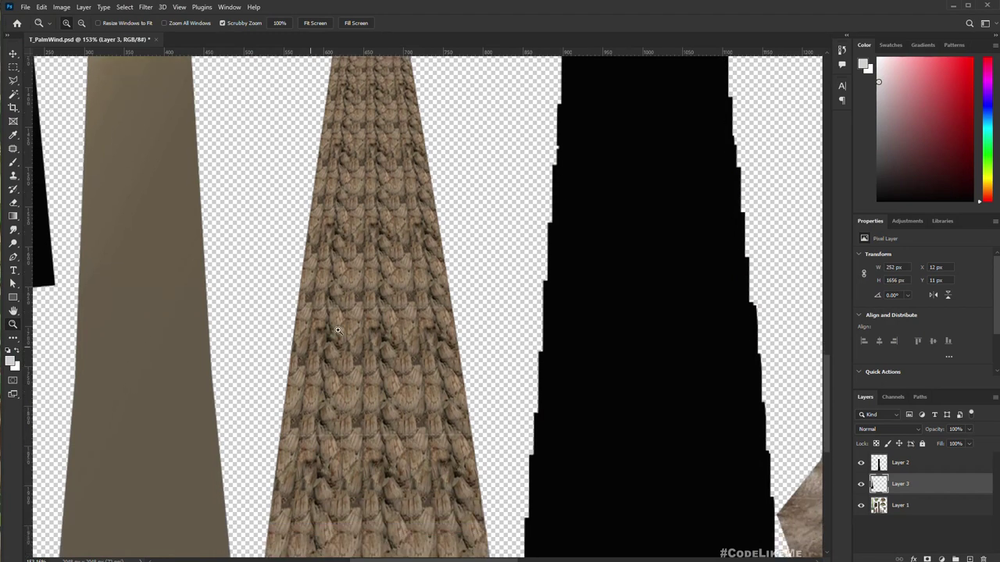
scroll(315, 344, "down", 1)
scroll(295, 290, "down", 5, "alt")
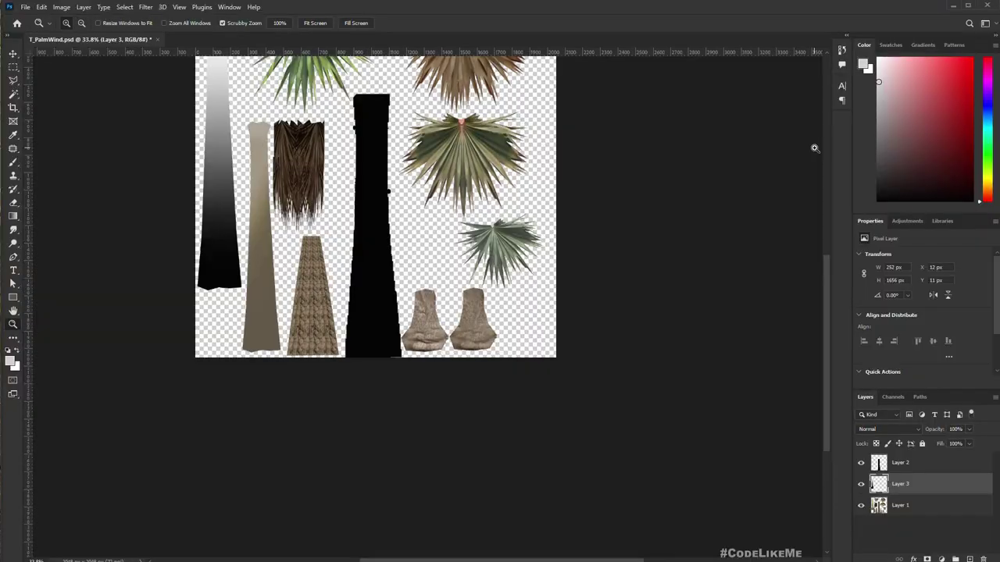
left_click_drag(329, 132, 362, 164)
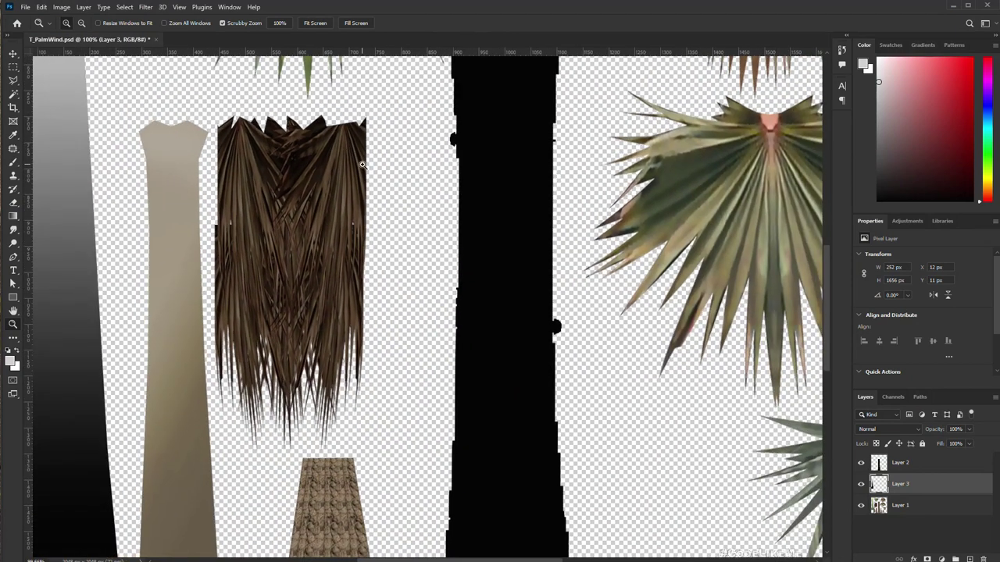
key("l")
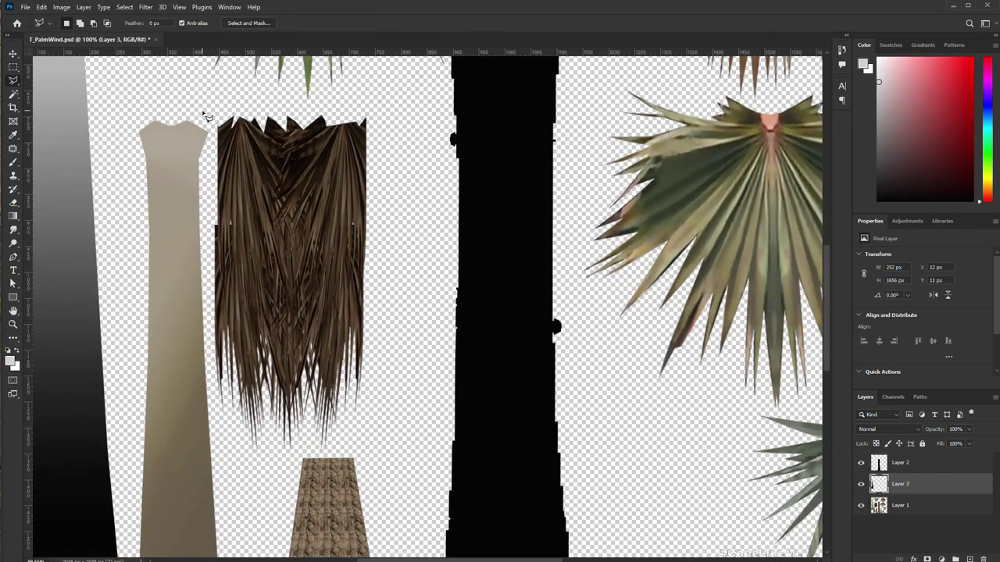
mouse_move(204, 110)
left_mouse_down()
mouse_move(213, 415)
mouse_move(239, 460)
mouse_move(341, 455)
mouse_move(412, 324)
mouse_move(391, 116)
mouse_move(206, 111)
left_mouse_up()
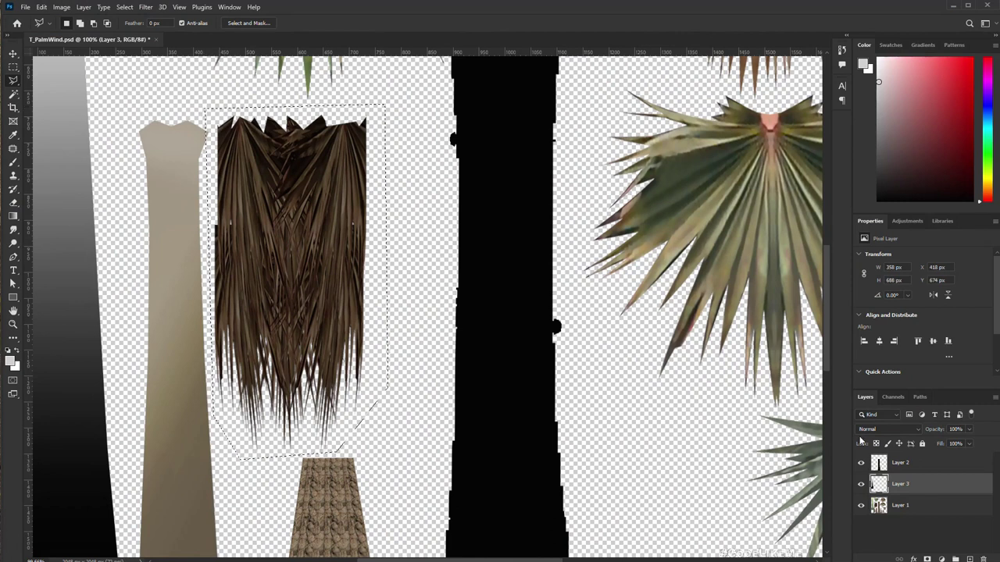
Copy the lassoed frond skirt from Layer 1 onto a new layer and select the transparent area around it with the Magic Wand.
left_click(891, 506)
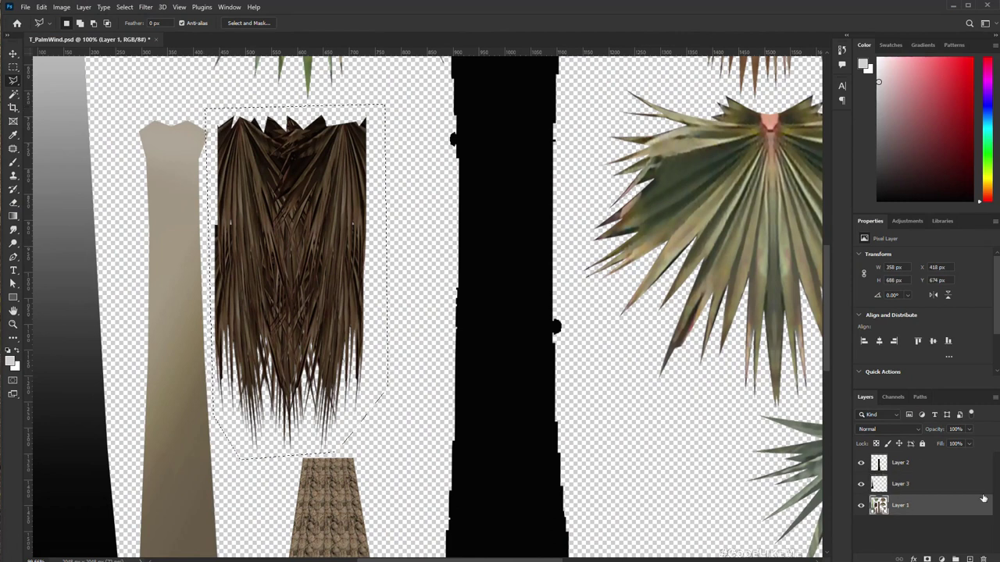
key("ctrl+j")
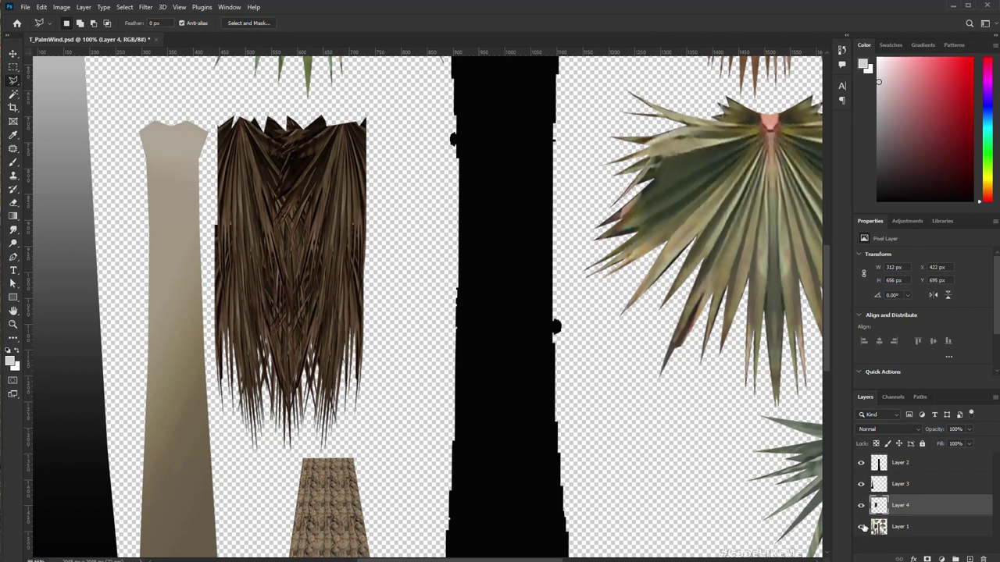
key("w")
left_click(406, 188)
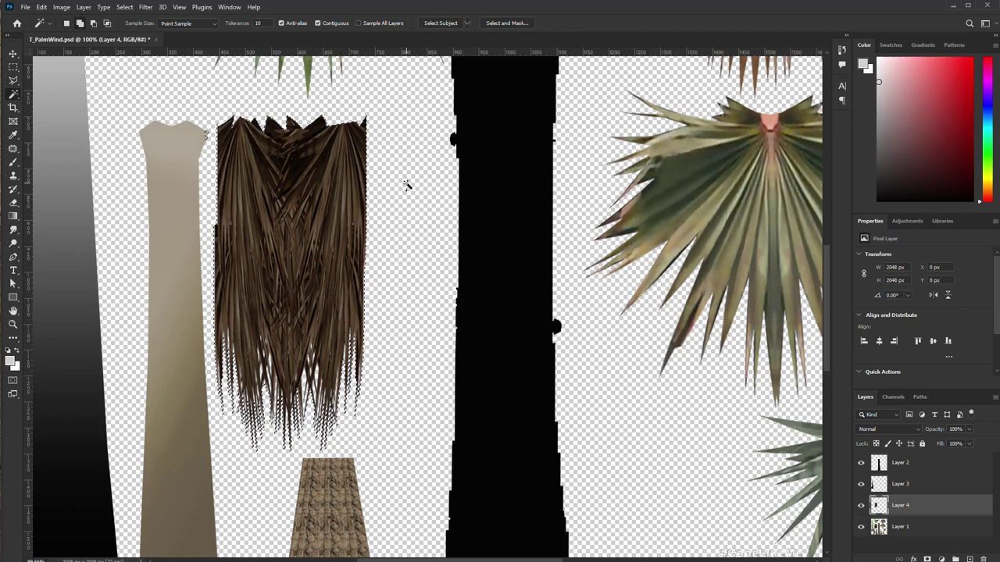
Try a vertical black-to-white gradient on Layer 4 using the selection around the frond skirt.
key("shift+BackSpace")
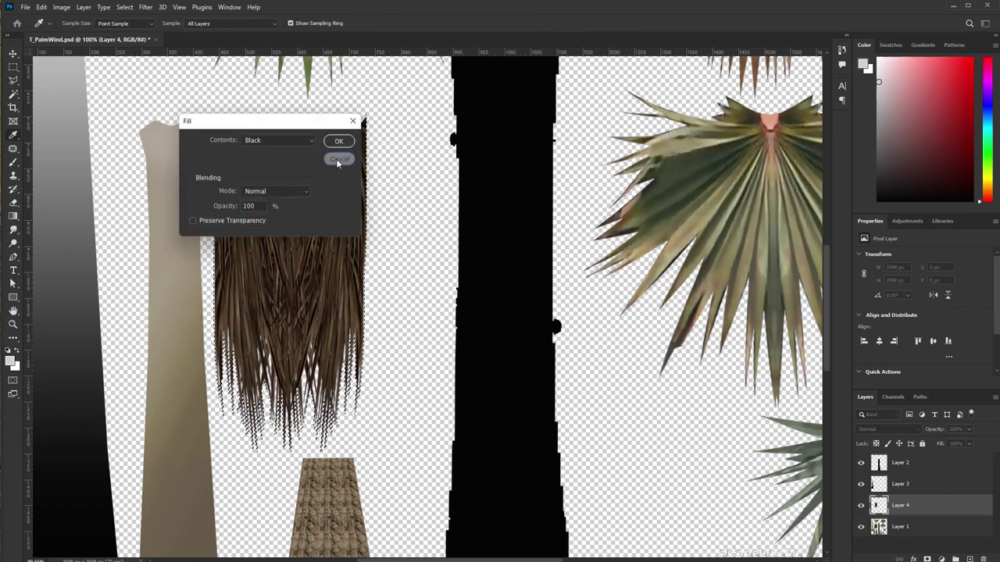
left_click(338, 160)
left_click(19, 216)
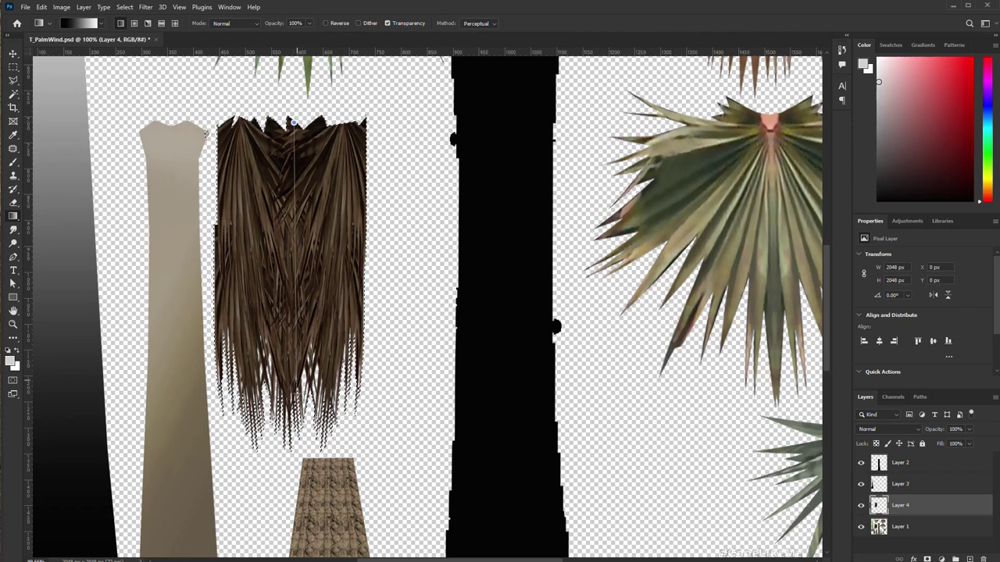
left_click_drag(294, 355, 296, 356)
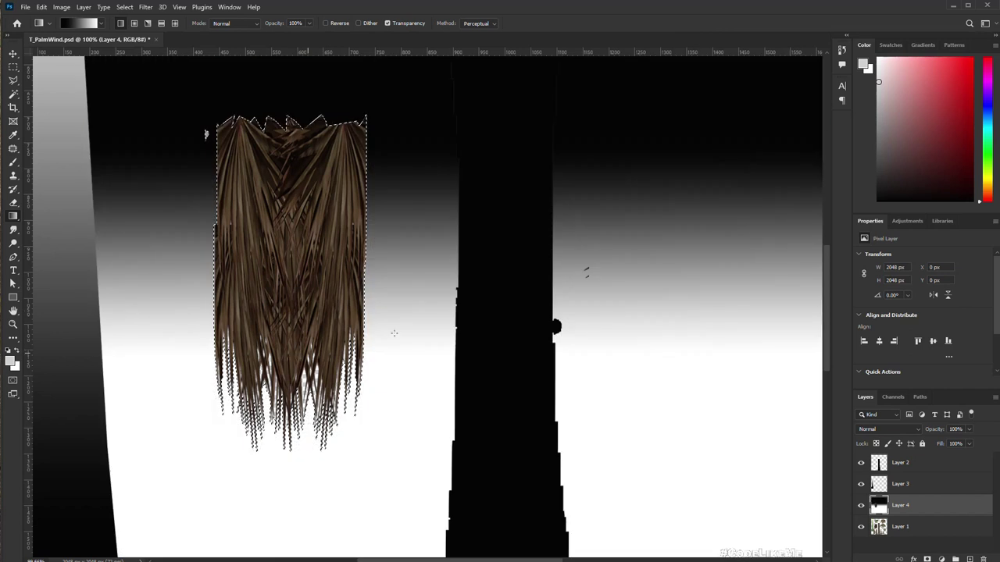
key("ctrl+z")
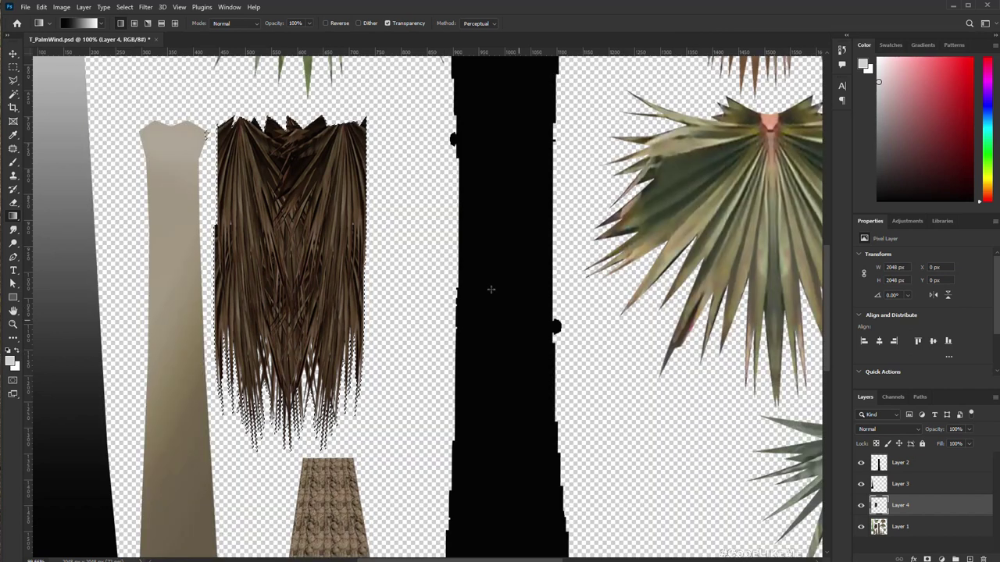
Invert the selection, fill the frond skirt with a gradient from black at its base to white at its tips, hide Layer 1 and deselect.
key("w")
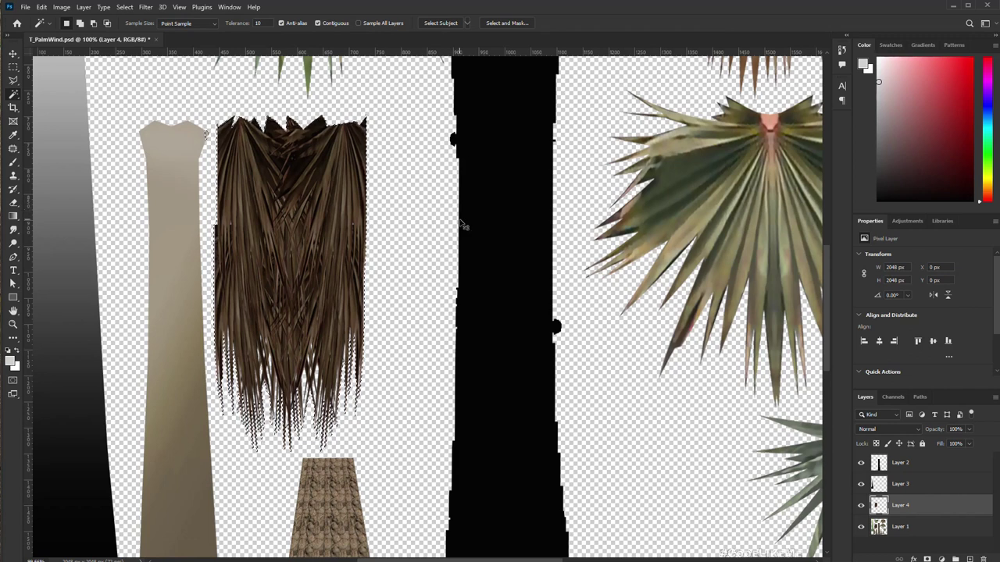
key("ctrl+shift+i")
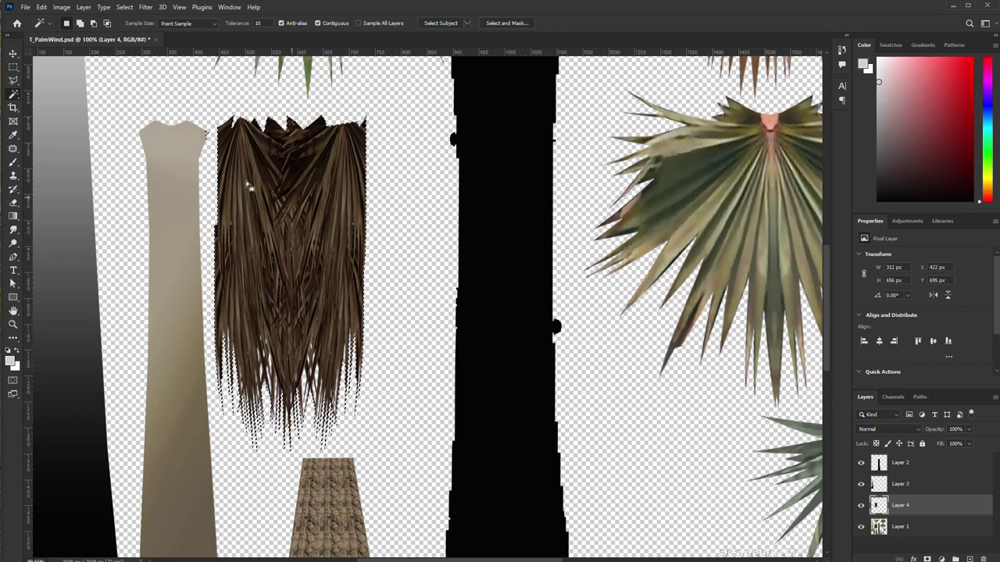
key("g")
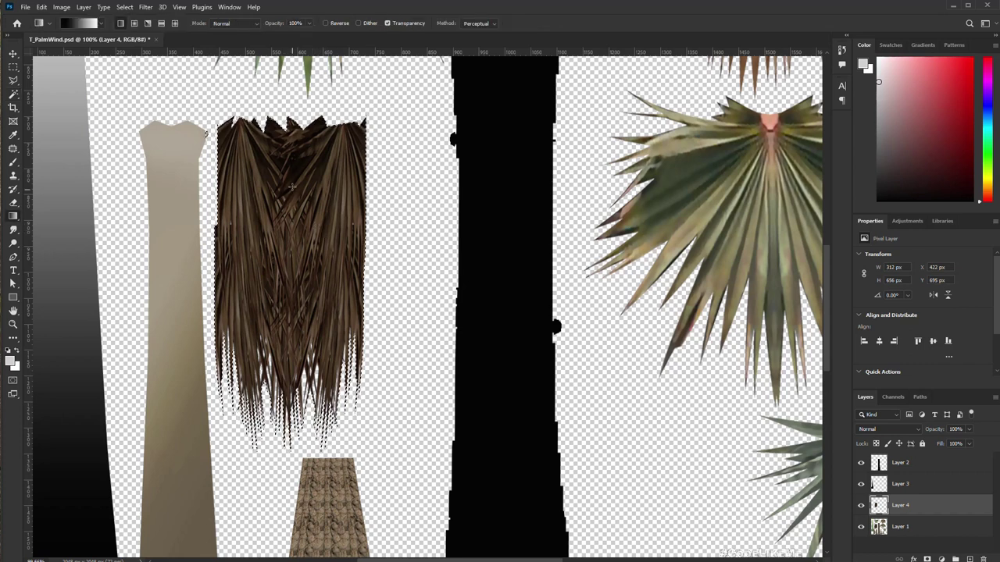
left_click_drag(286, 142, 288, 375)
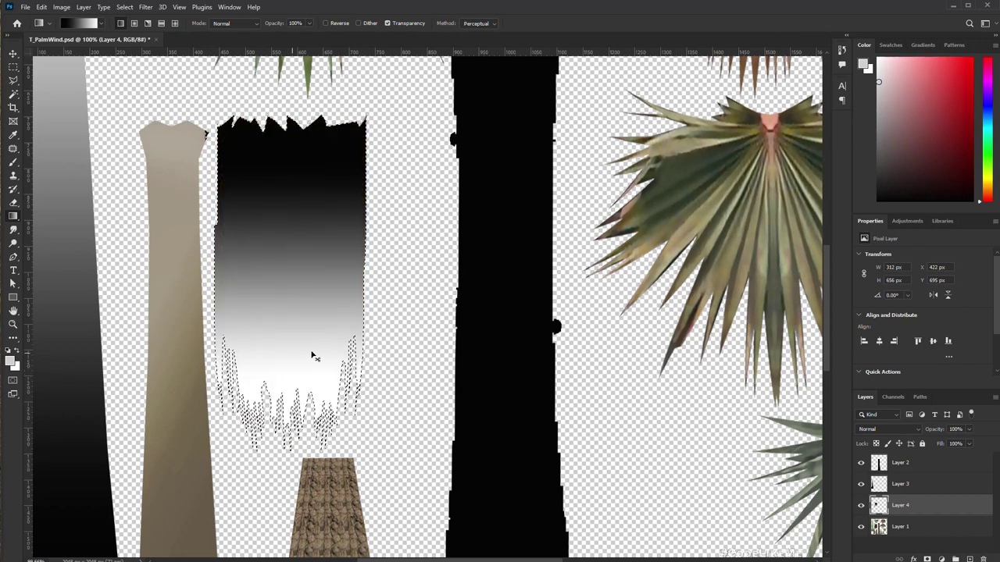
left_click(861, 527)
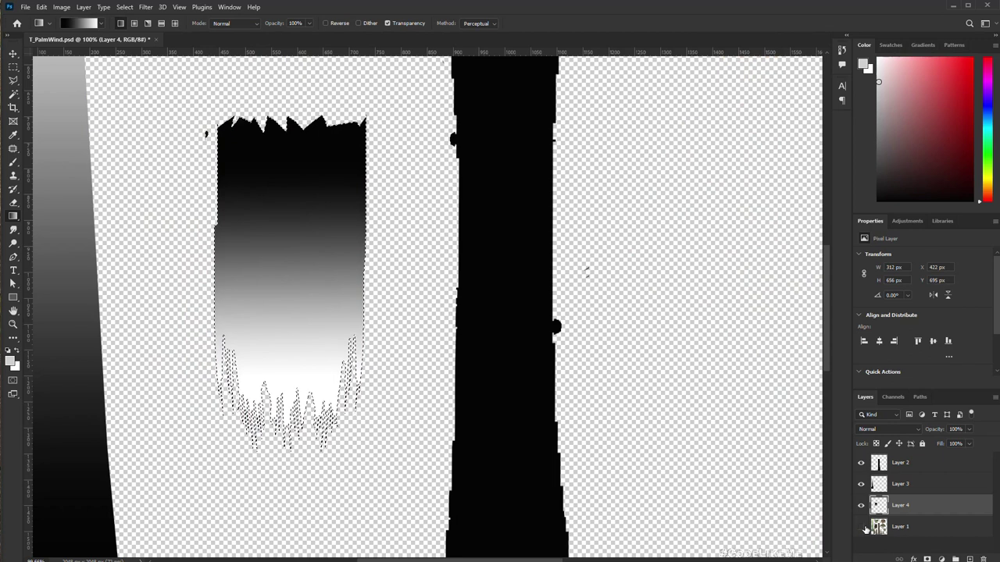
key("ctrl+d")
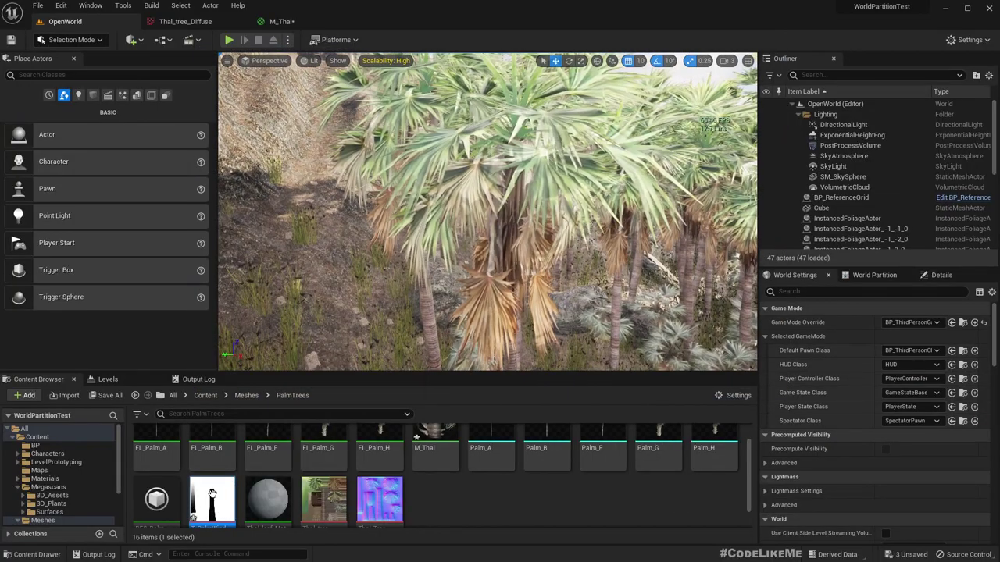
Switch to Unreal, reimport the T_PalmWind texture in the PalmTrees folder and inspect a palm's hanging brown fronds up close.
right_click(215, 496)
left_click(251, 229)
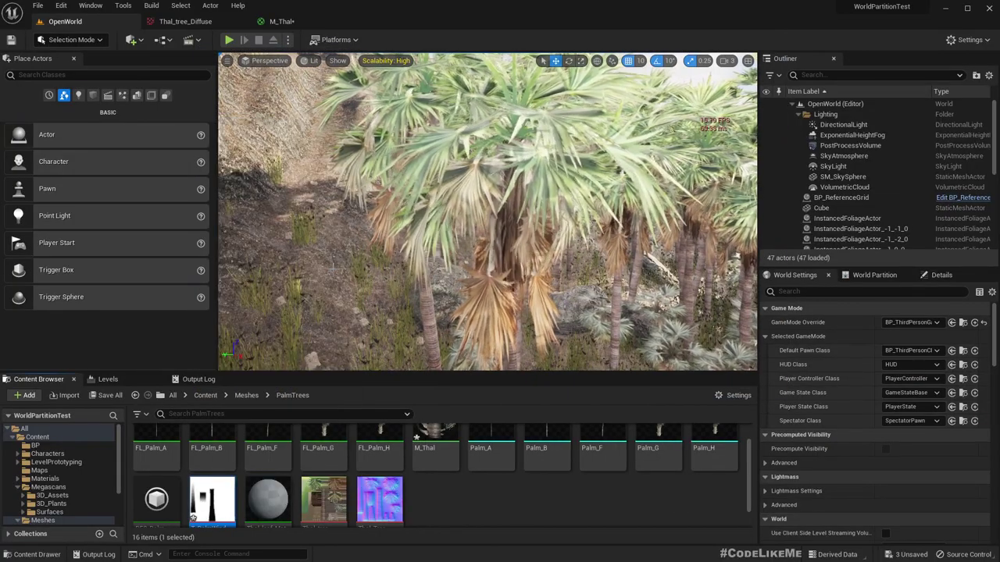
right_click_drag(393, 164, 457, 158)
key("w")
key("w")
scroll(487, 211, "up", 3)
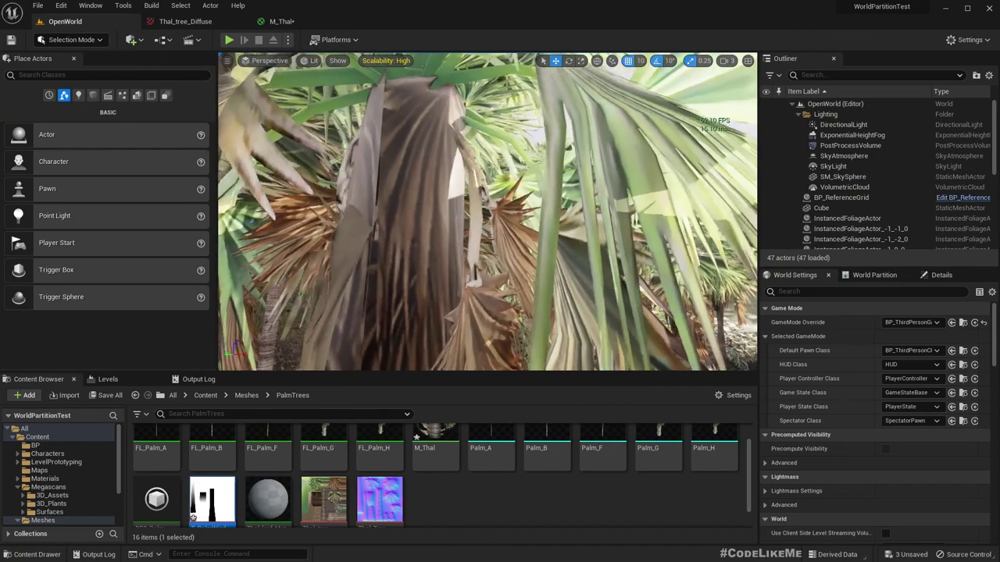
Reimport the T_PalmWind texture once more to refresh the wind mask on the palms.
right_click(212, 500)
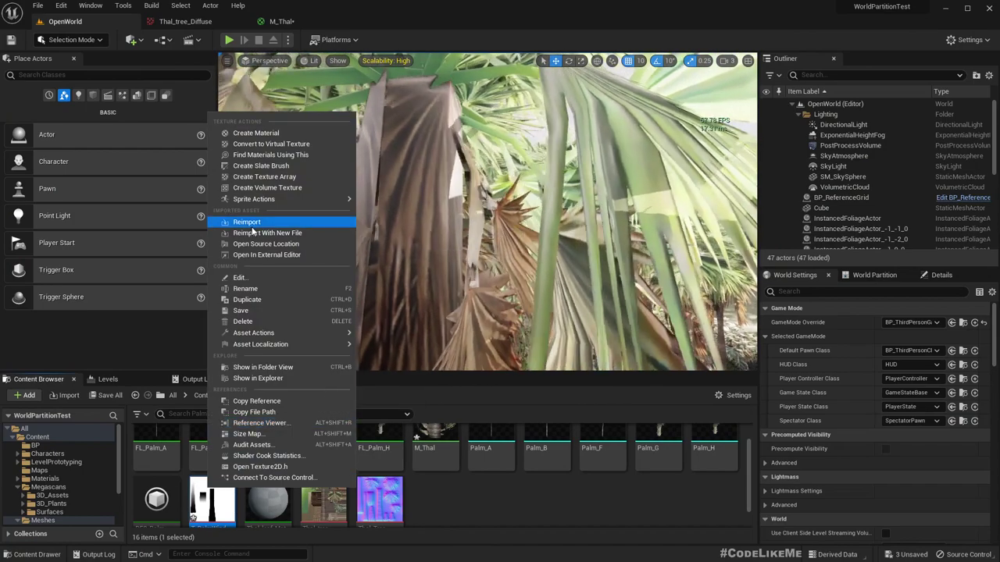
left_click(251, 224)
scroll(359, 262, "up", 3)
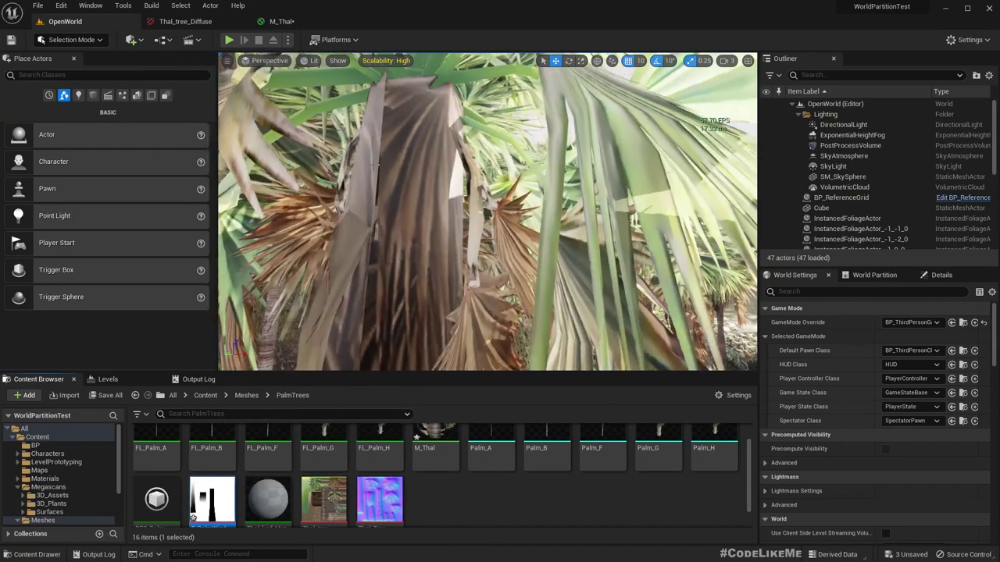
Check the wind mask Texture Sample in the M_Thal graph and inspect the hanging fronds' motion in the OpenWorld level.
left_click(282, 21)
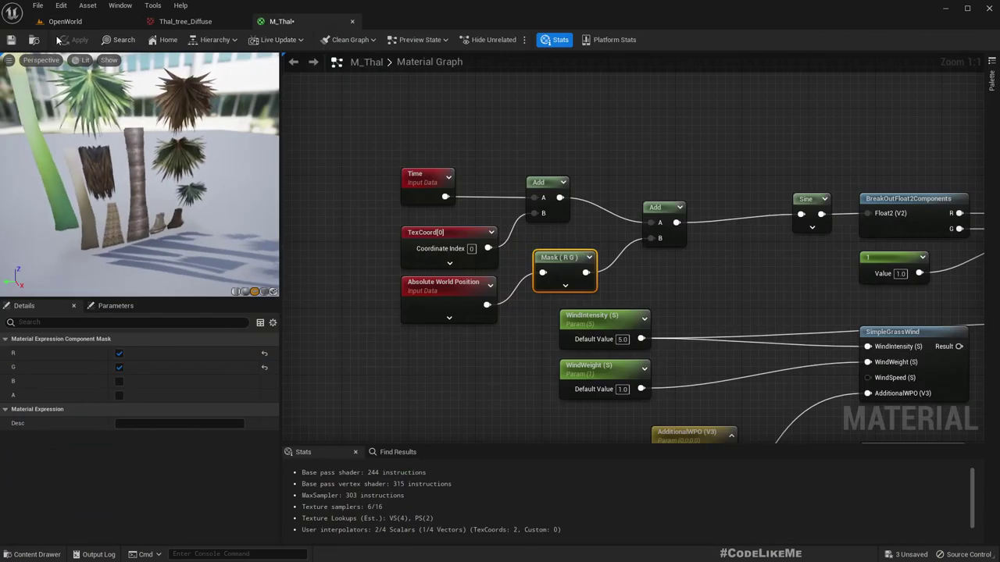
left_click(199, 23)
left_click(276, 21)
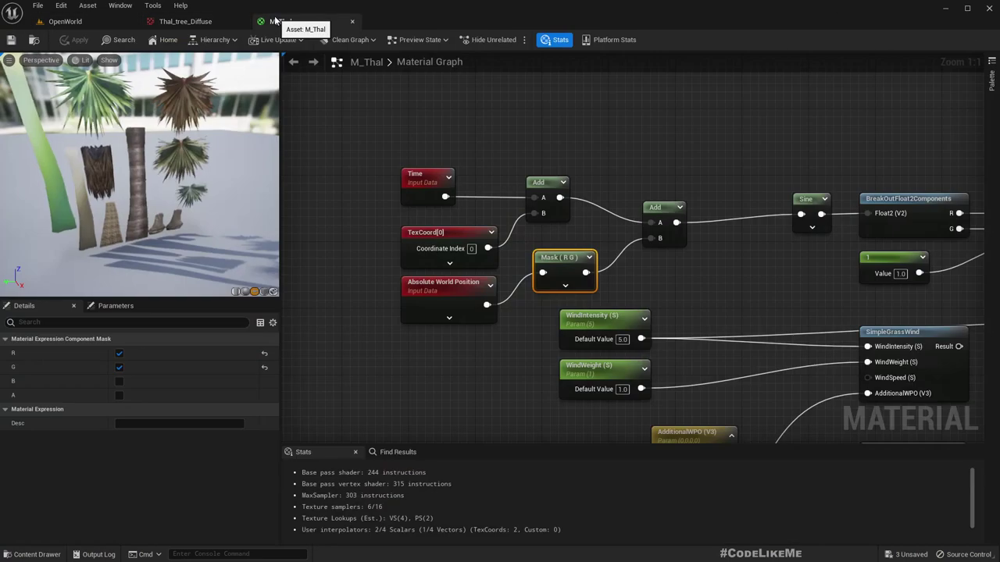
right_click_drag(576, 382, 357, 232)
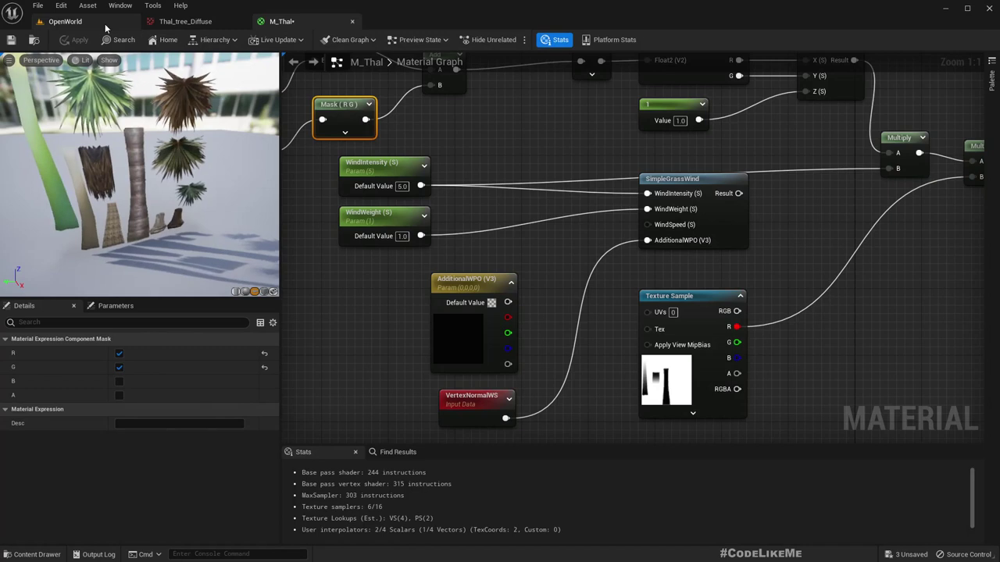
left_click(65, 21)
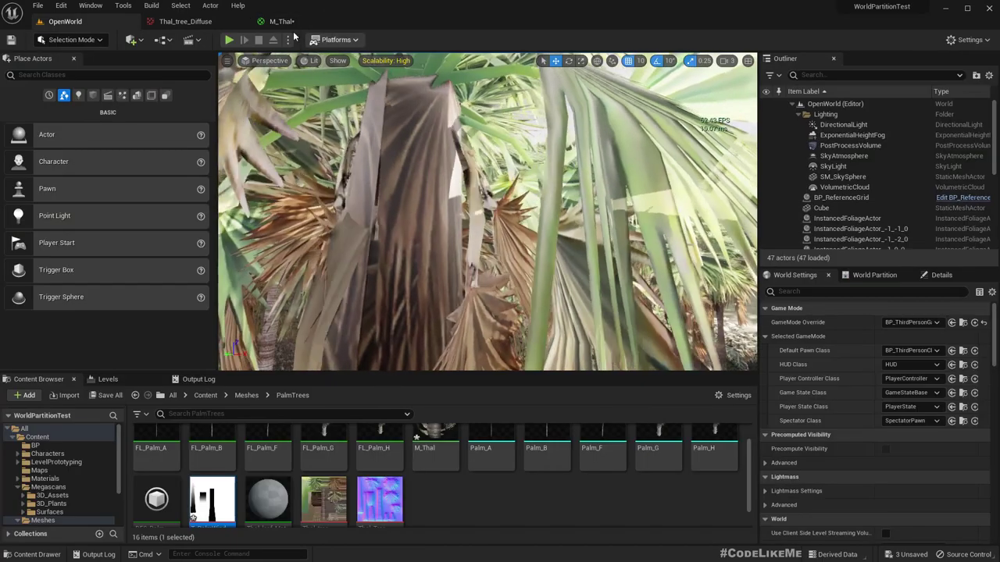
left_click(281, 21)
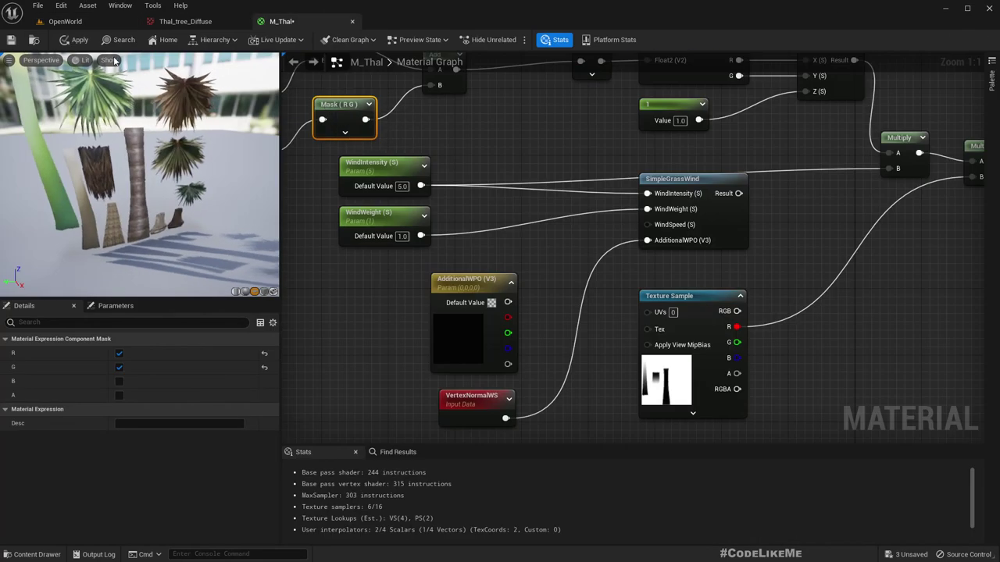
left_click(100, 25)
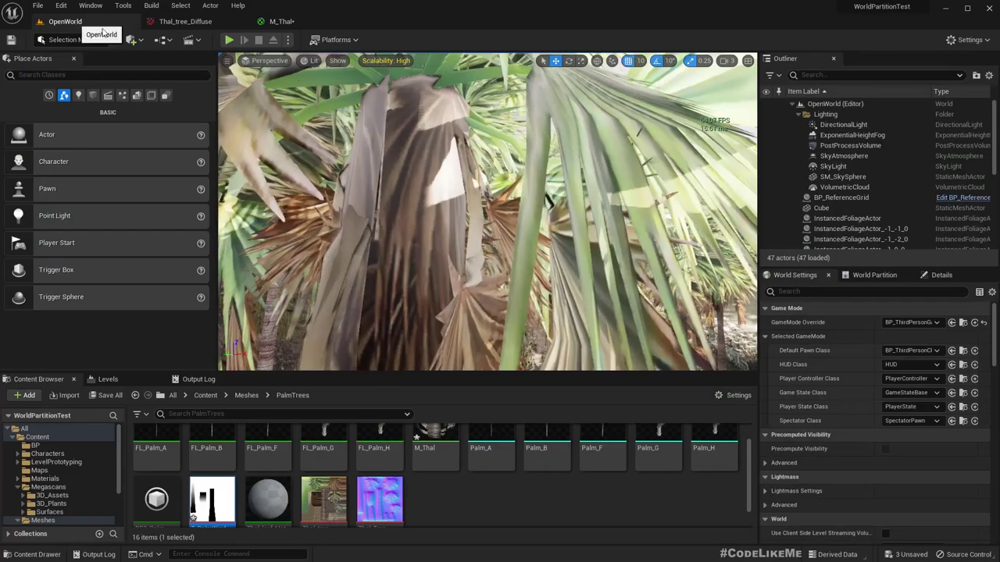
right_click_drag(383, 167, 481, 181)
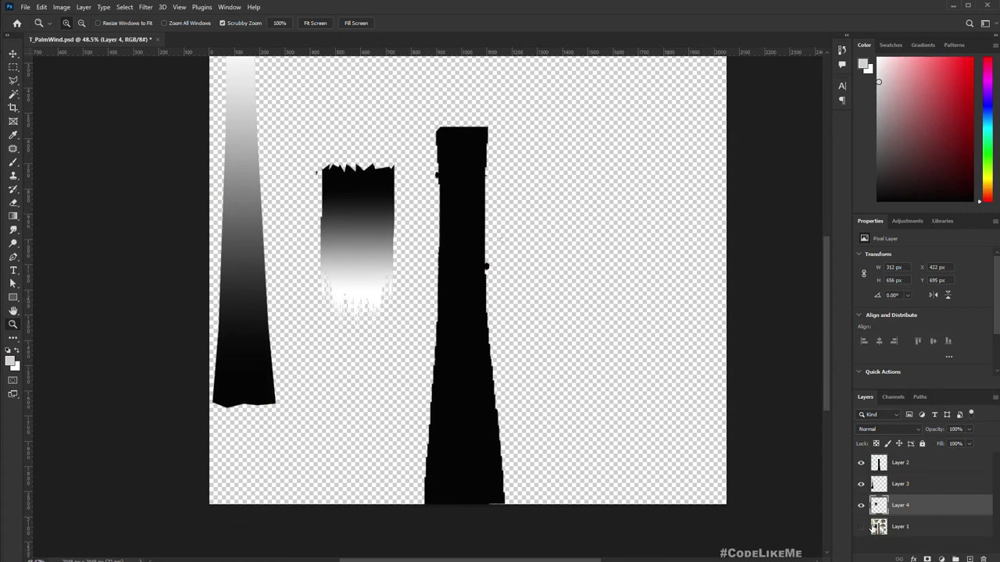
Return to T_PalmWind.psd in Photoshop, show Layer 1 and copy its lassoed tan stalk onto a new layer.
left_click(860, 527)
left_click_drag(279, 160, 309, 189)
key("l")
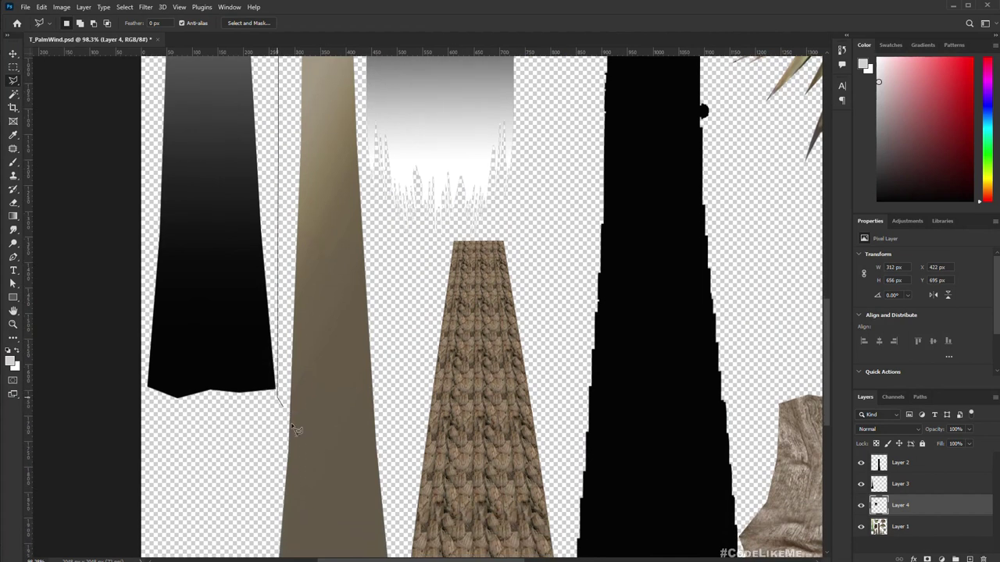
scroll(289, 469, "down", 3)
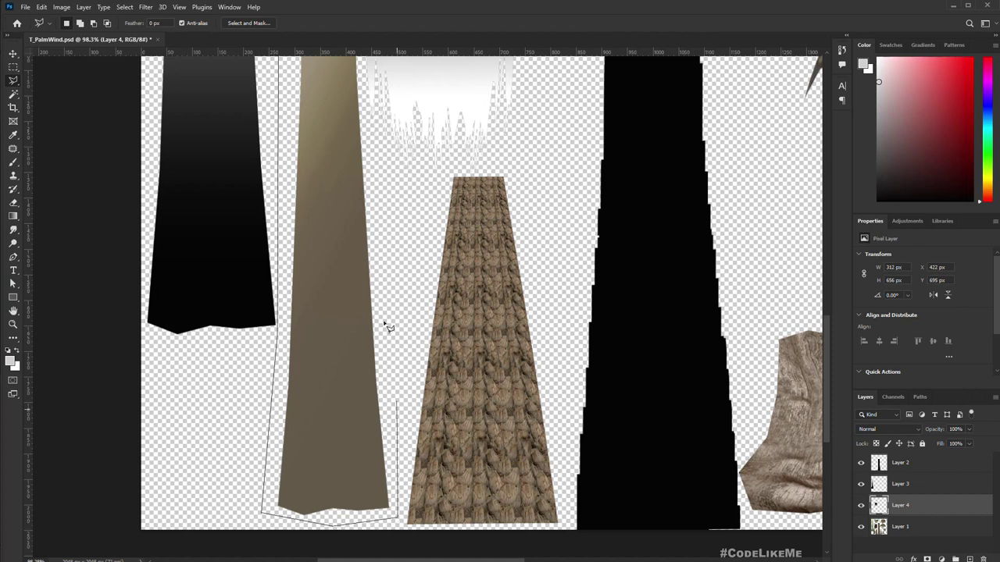
scroll(395, 328, "up", 10)
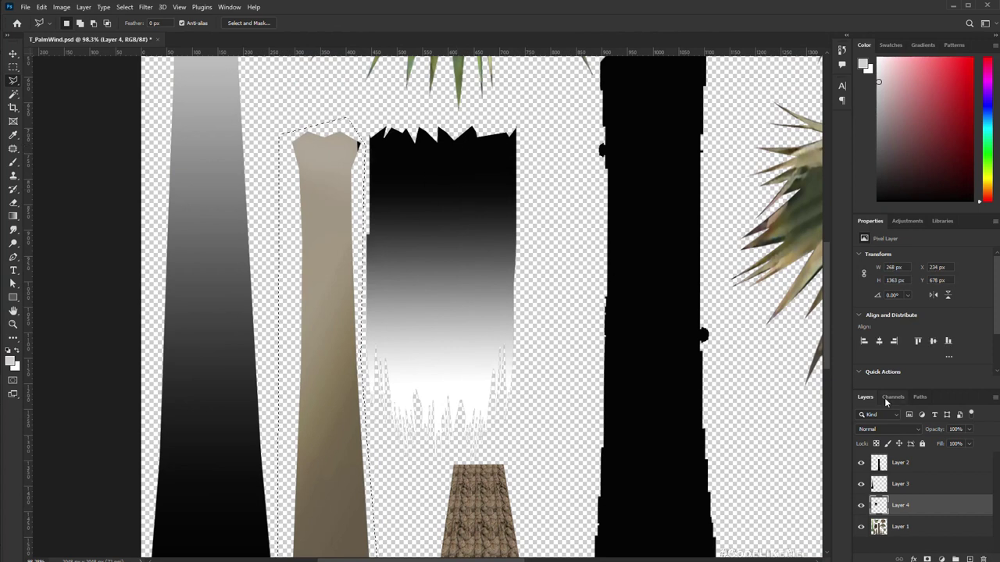
left_click(926, 526)
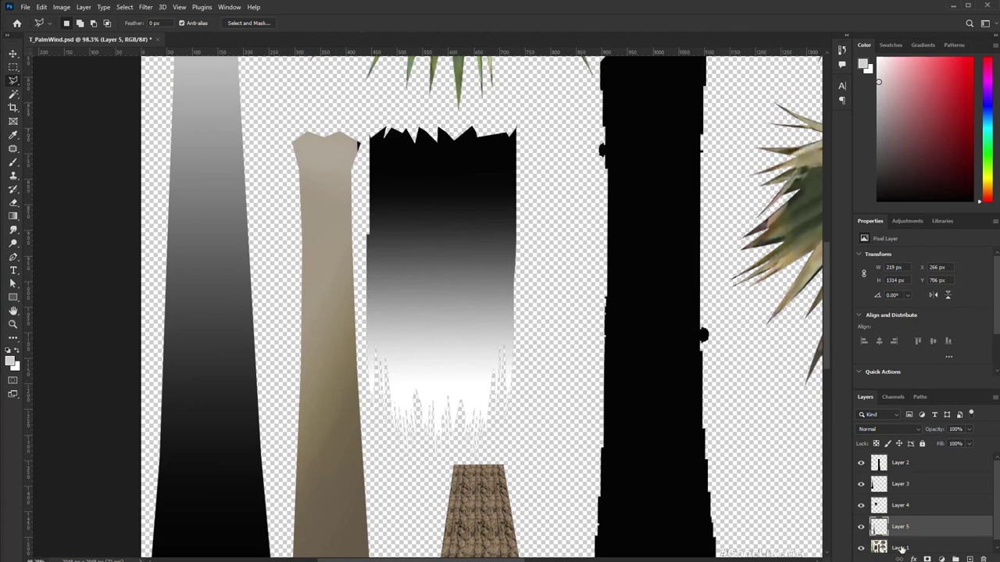
Toggle Layer 1's visibility and examine the palm parts that have no mask yet, including the brown and green fans.
left_click(902, 549)
left_click(861, 542)
left_click_drag(506, 317, 434, 329)
left_click(861, 542)
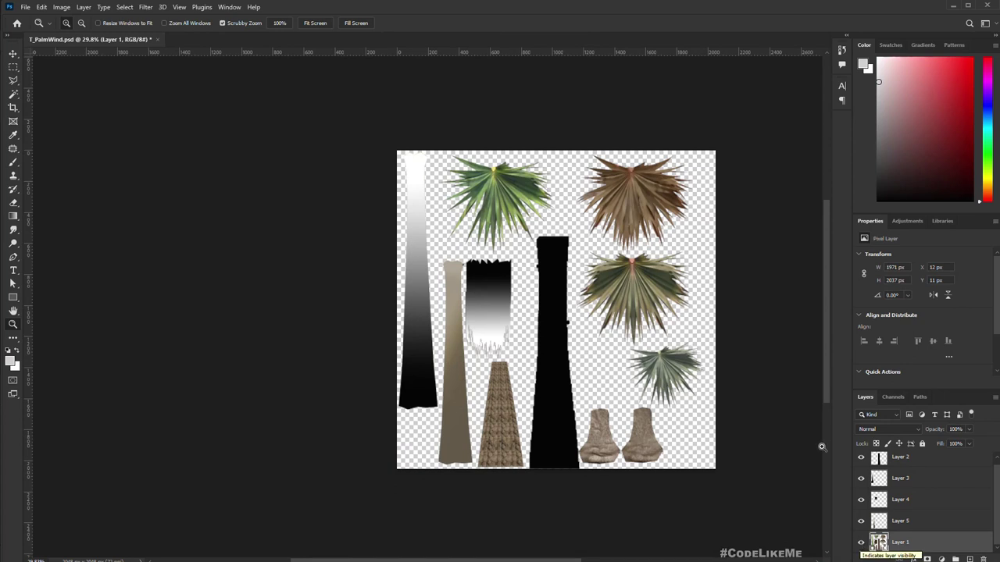
left_click_drag(636, 197, 687, 226)
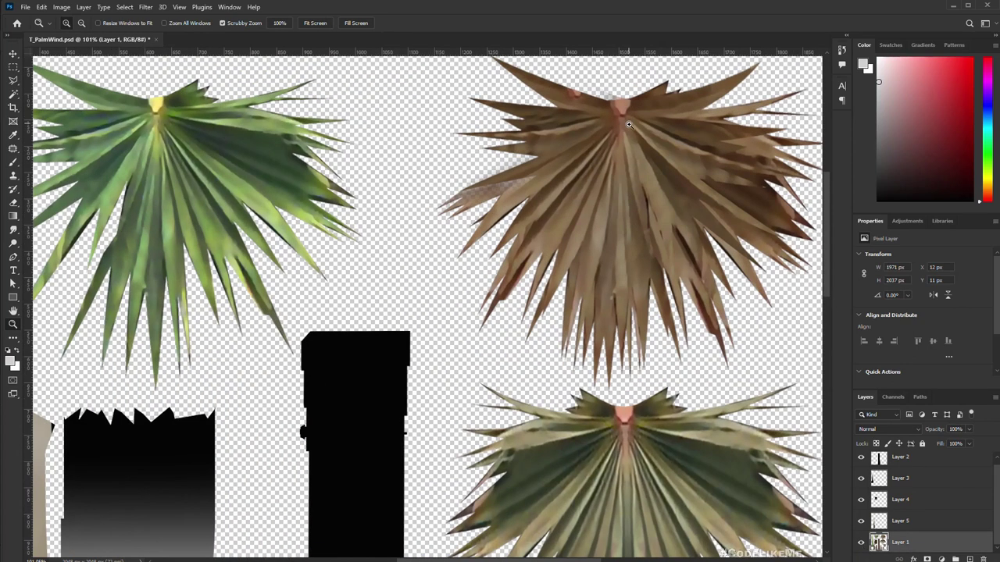
left_click_drag(480, 293, 417, 433)
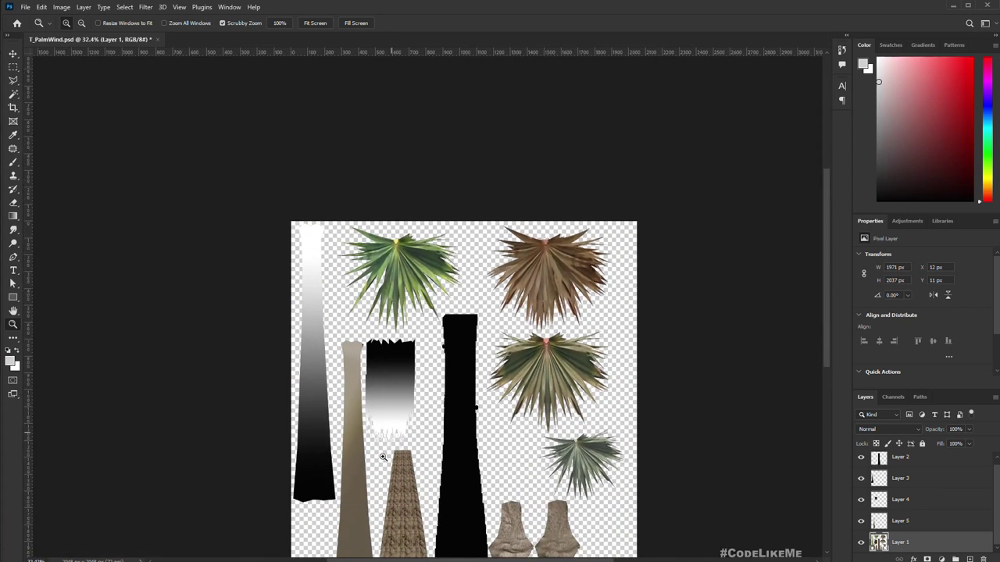
left_click_drag(381, 391, 372, 389)
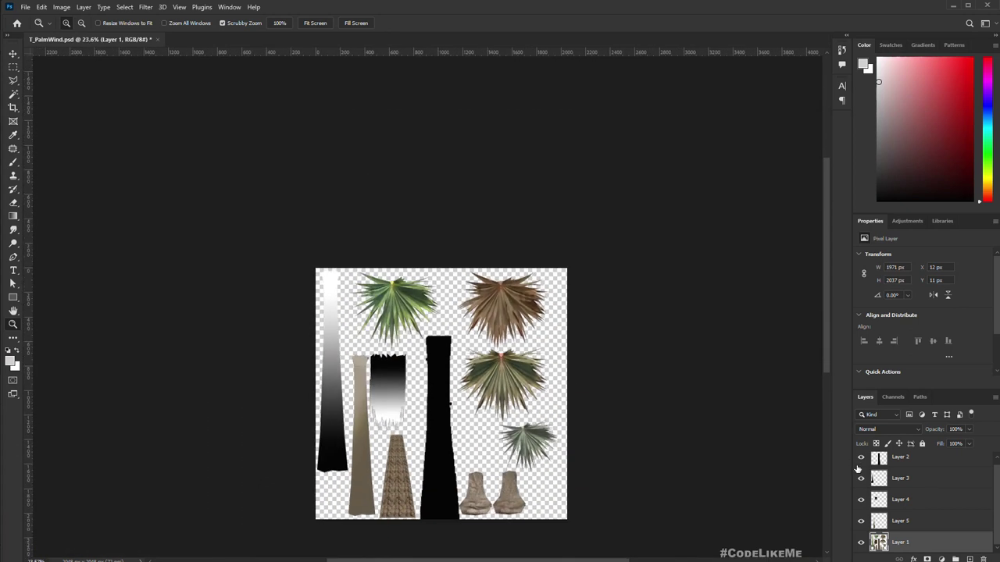
Toggle the visibility of Layer 3 and Layer 2 to check which palm parts their masks cover.
left_click(903, 523)
left_click(860, 479)
left_click(861, 478)
left_click(862, 458)
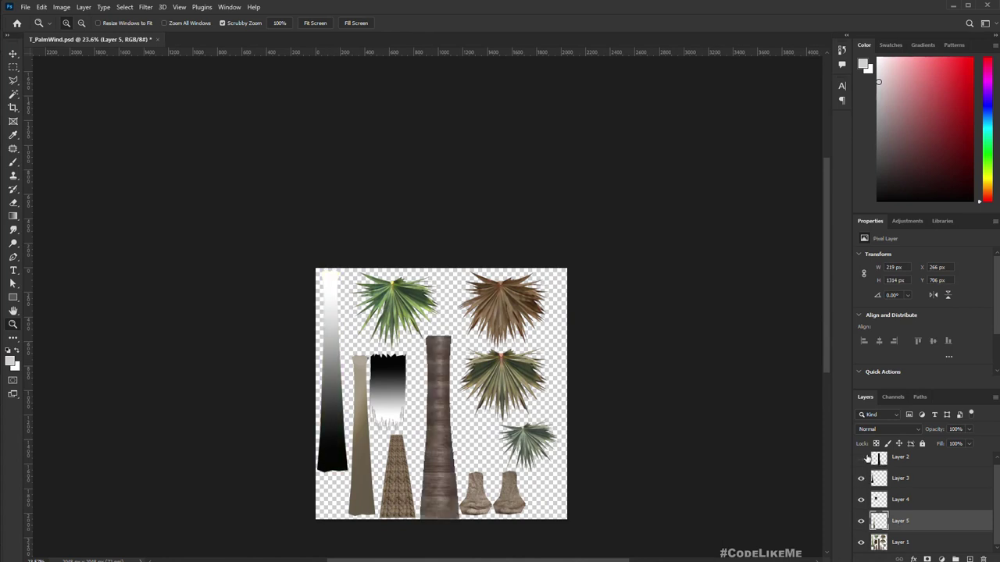
left_click(861, 458)
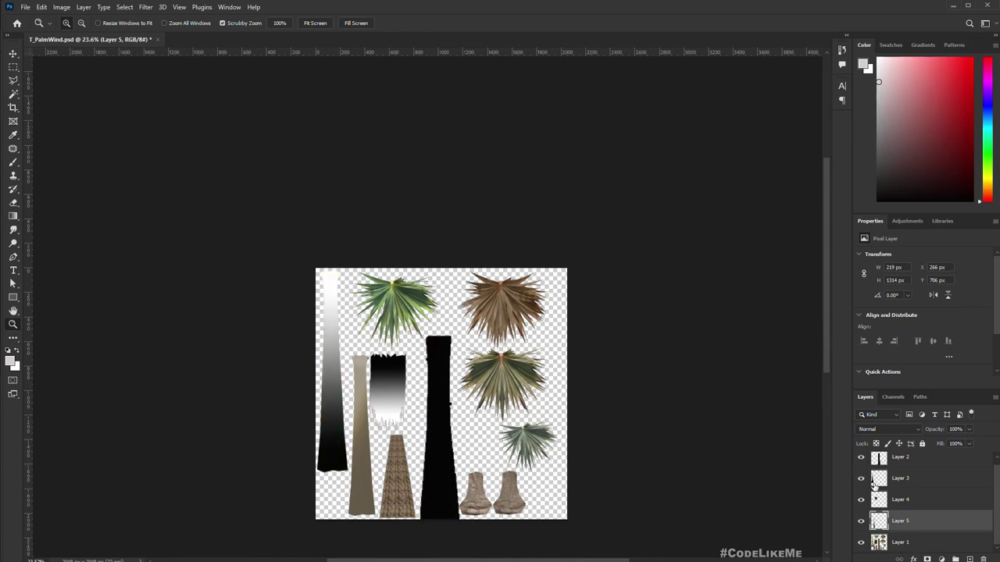
Hide Layer 1, select the tan stalk on Layer 5 and fill it with a vertical gradient from white at its top to black.
left_click(901, 544)
left_click(861, 542)
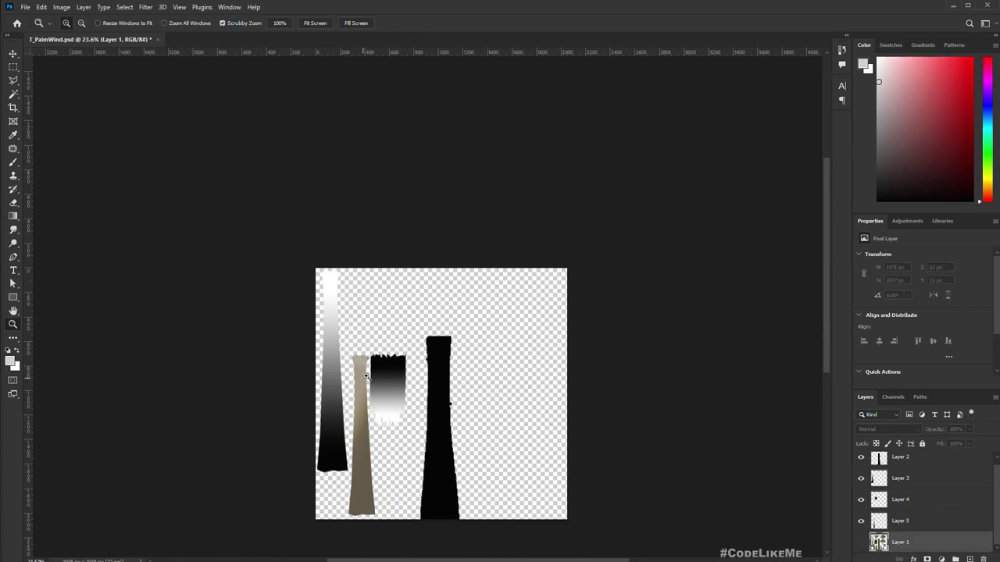
left_click(903, 521)
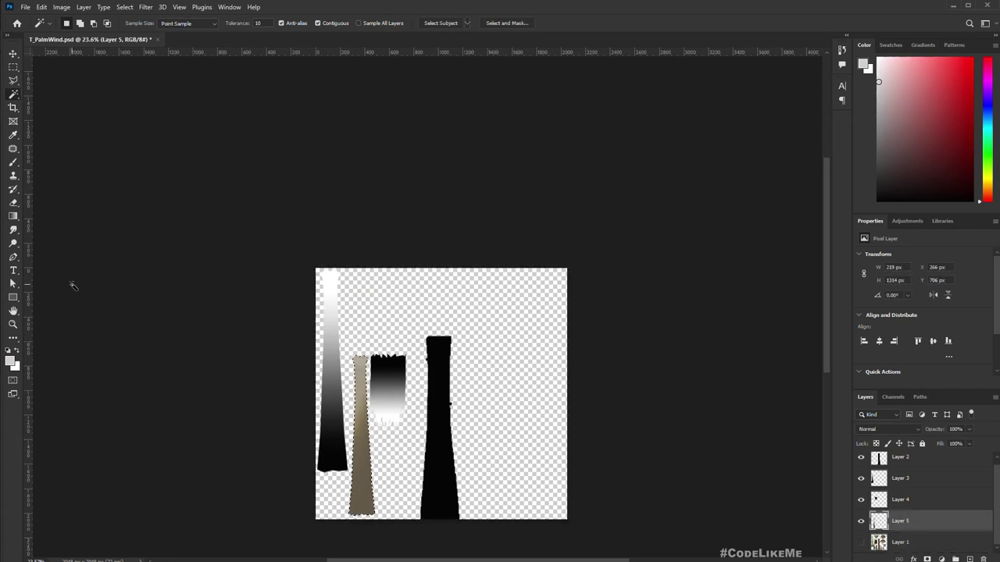
key("g")
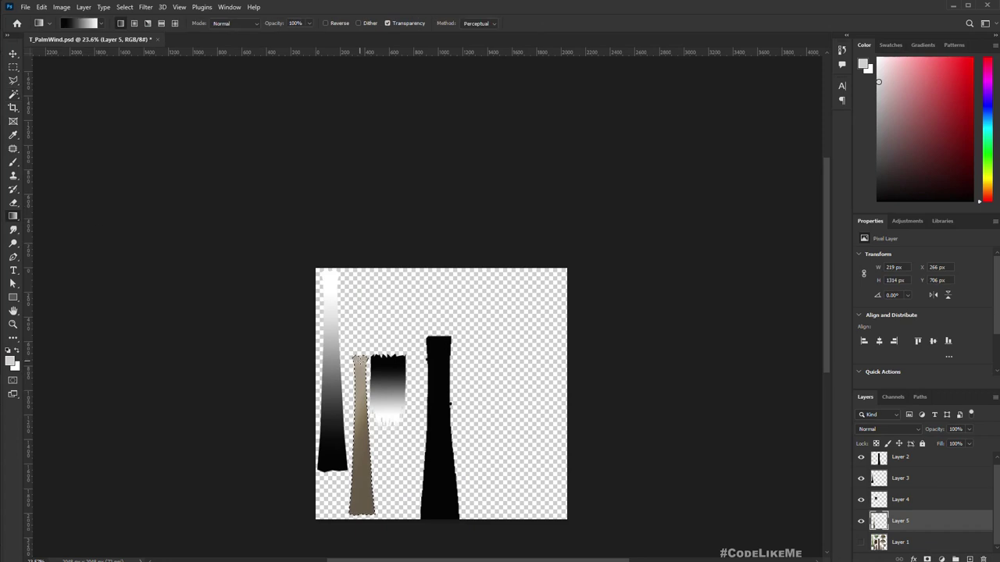
left_click_drag(360, 427, 360, 492)
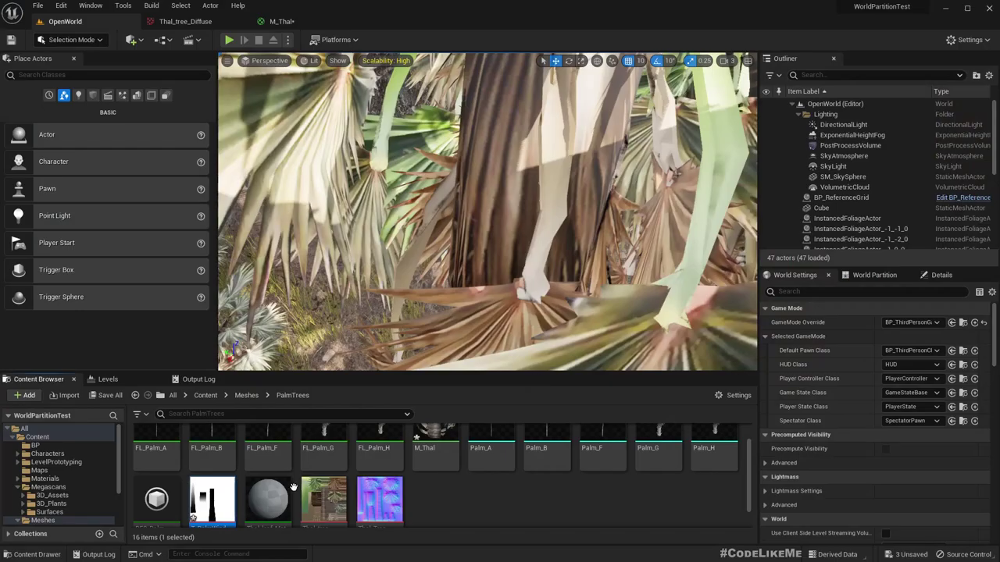
In Unreal, reimport the T_PalmWind texture and inspect the upper trunk and stalks of a palm.
right_click(215, 500)
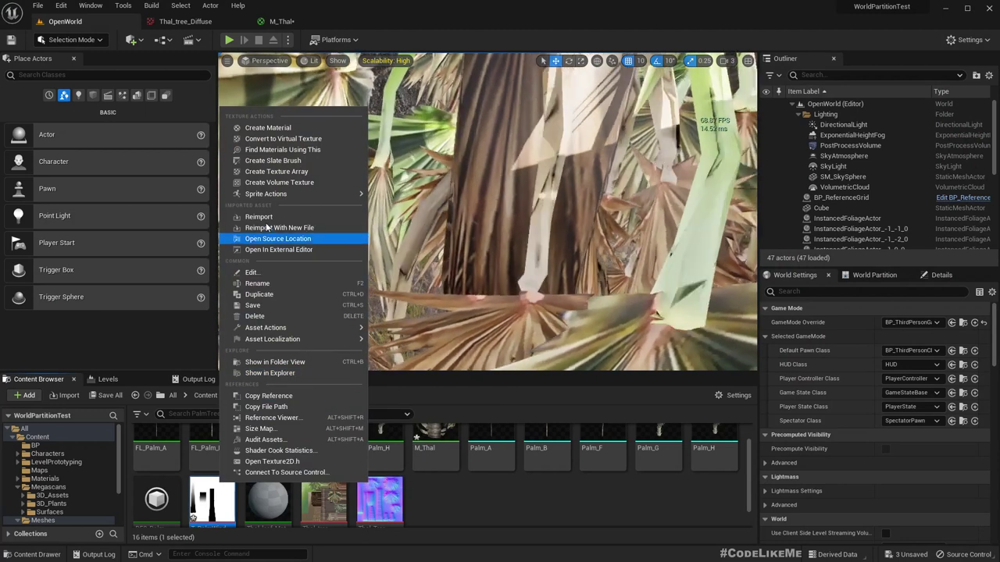
left_click(264, 217)
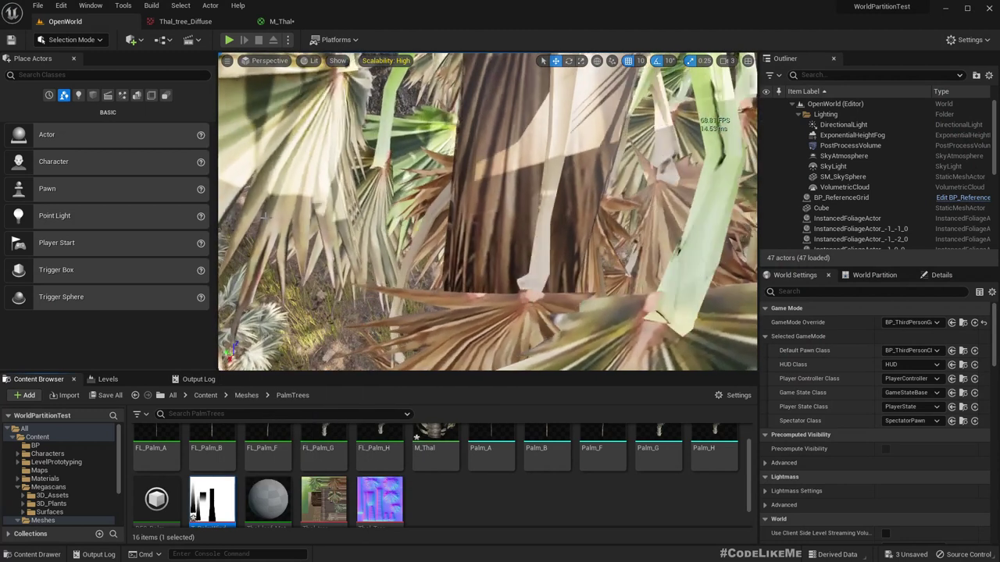
right_click_drag(507, 198, 507, 148)
mouse_move(507, 198)
right_mouse_down()
mouse_move(509, 238)
mouse_move(507, 204)
mouse_move(496, 222)
mouse_move(508, 205)
right_mouse_up()
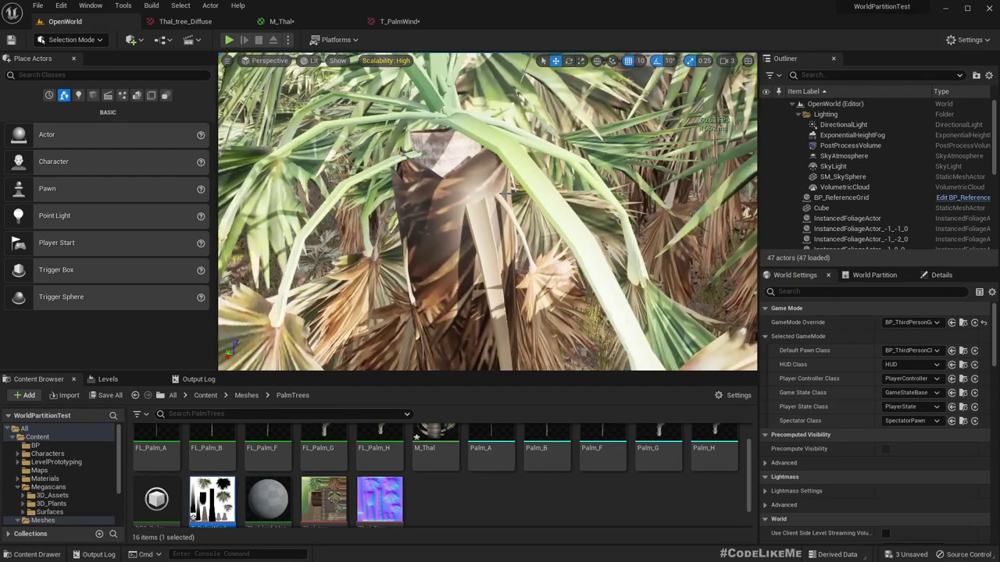
Compare the masks in T_PalmWind.psd with the motion of the palms' stalks and fronds in the OpenWorld level.
key("alt+Tab")
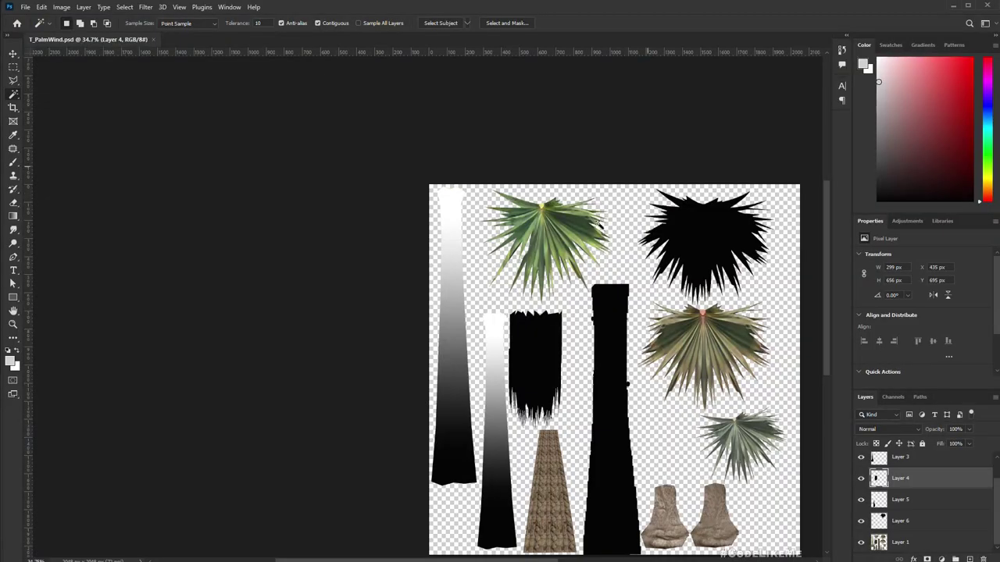
key("alt+Tab")
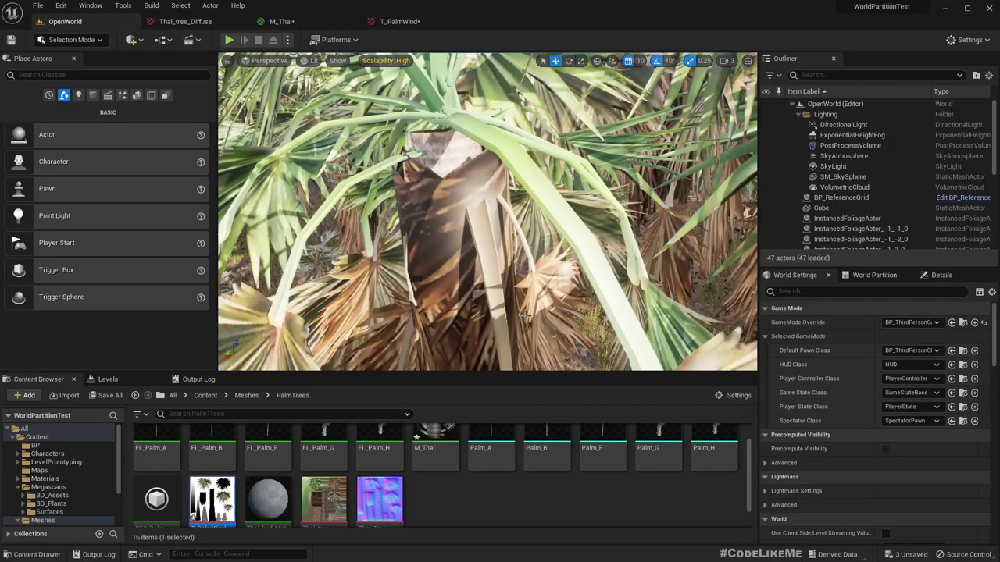
right_click_drag(448, 137, 452, 134)
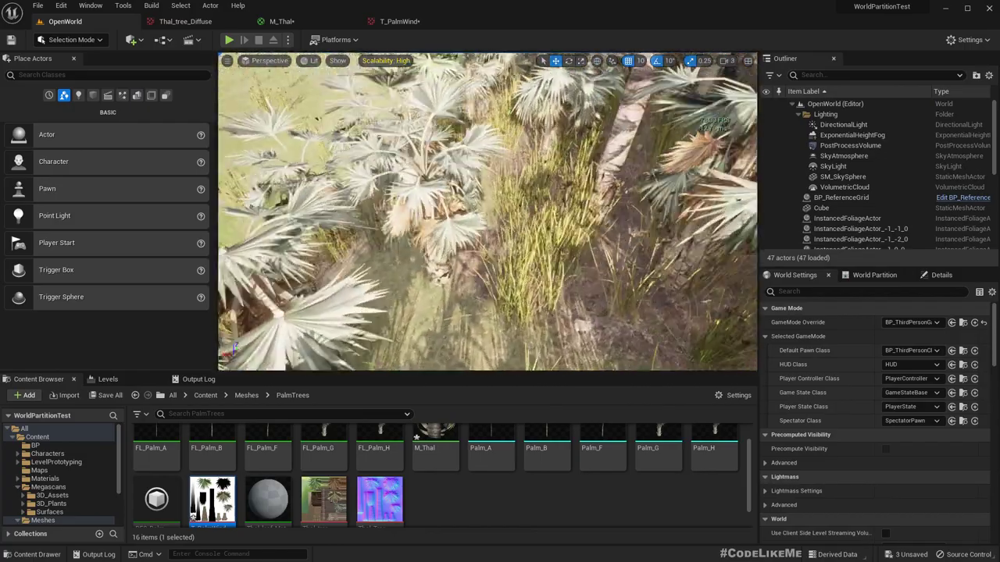
right_click_drag(487, 212, 586, 214)
right_click_drag(487, 212, 473, 259)
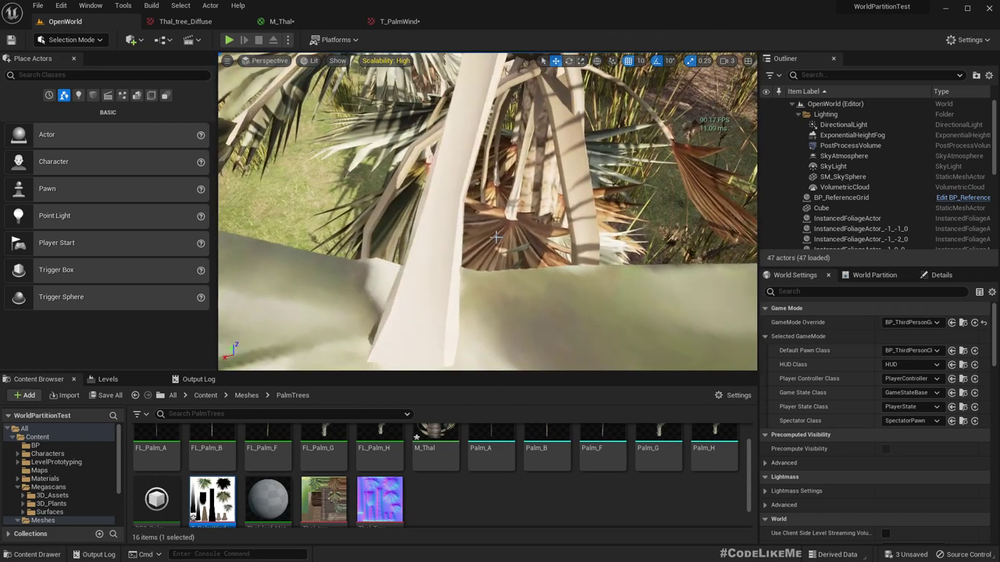
Review the wind node chain in the M_Thal graph against the palms' motion in the level.
left_click(281, 21)
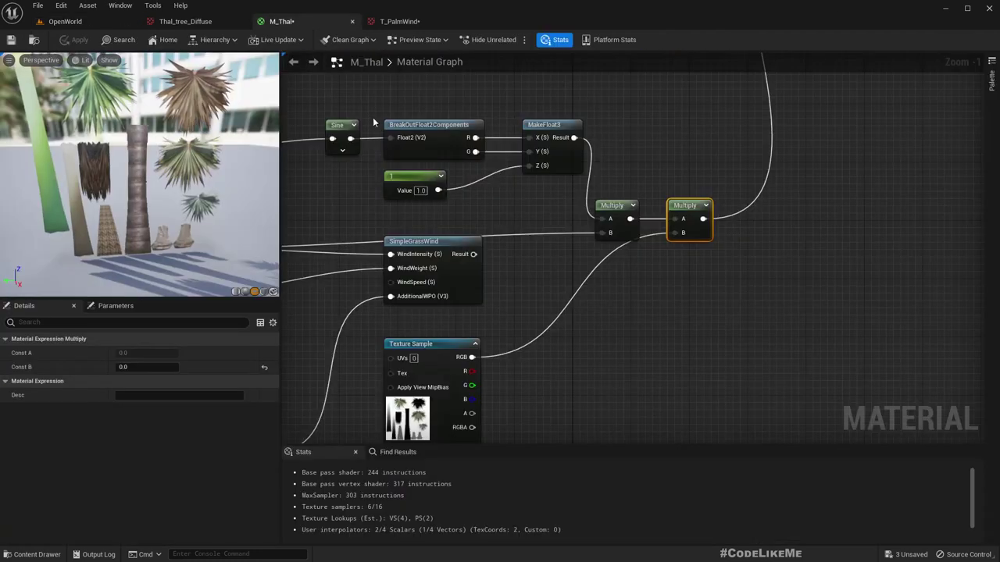
right_click_drag(319, 210, 610, 175)
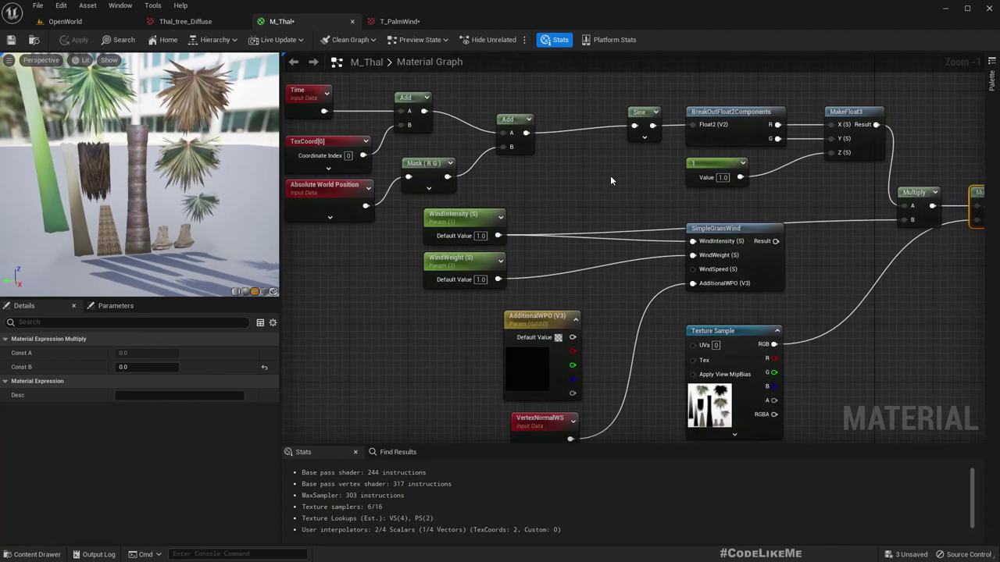
left_click(78, 21)
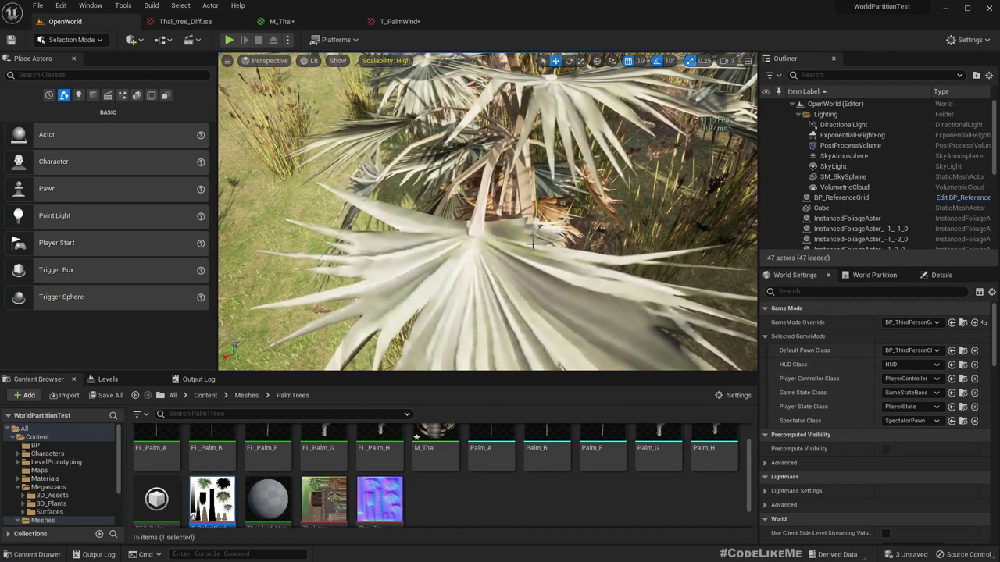
left_click(282, 21)
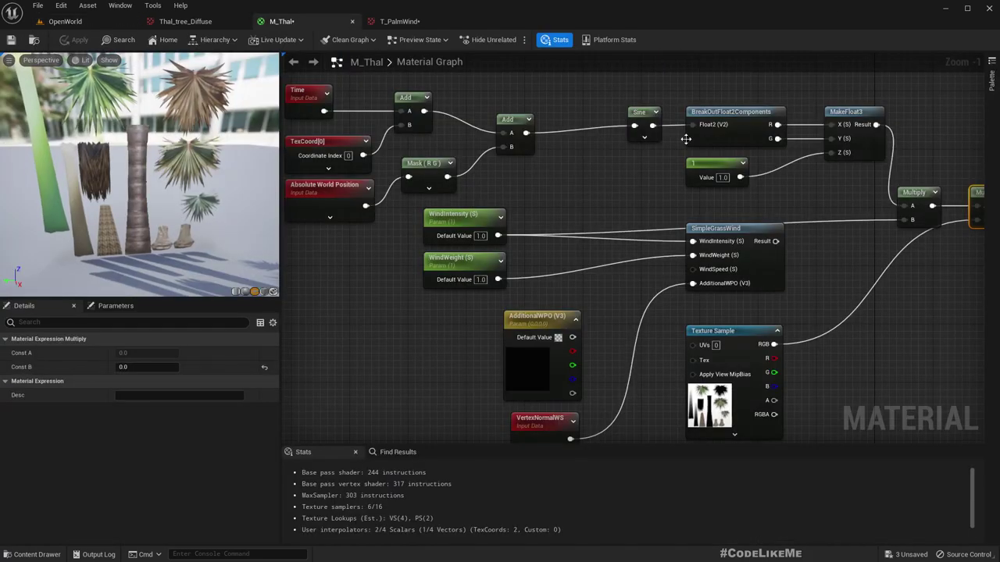
right_click_drag(567, 143, 707, 216)
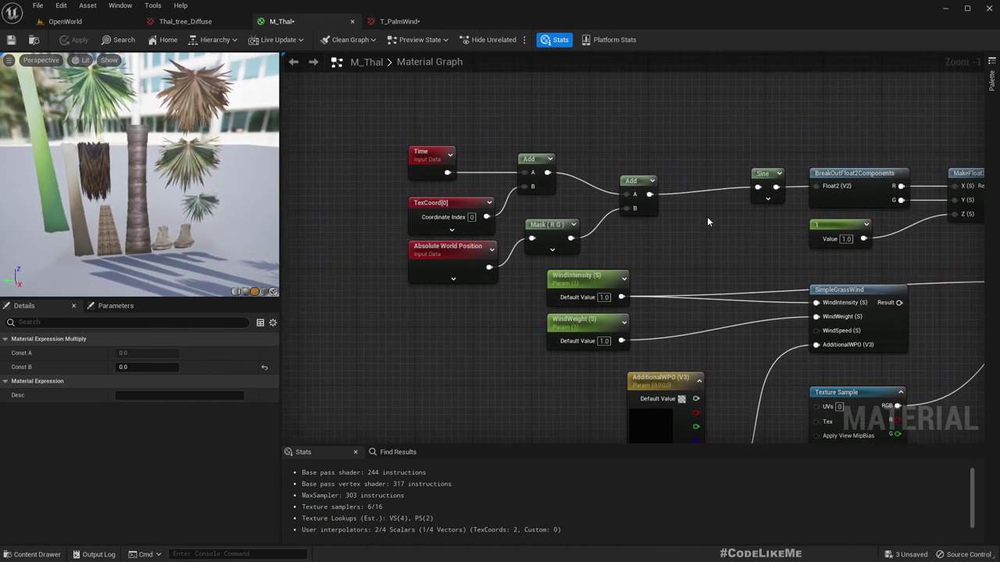
Align the second Add node with the Sine node and start previewing the Sine node.
left_click(757, 175)
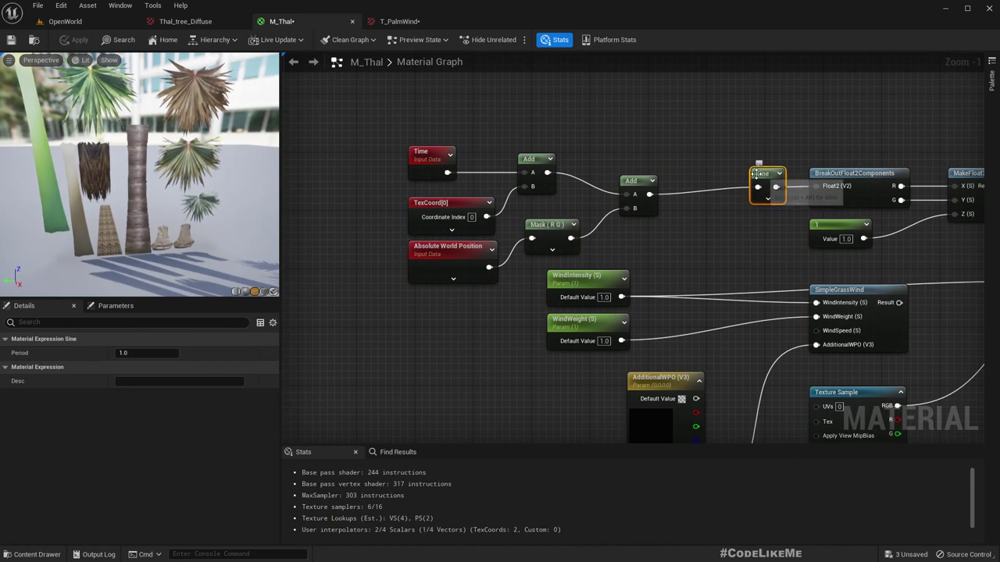
left_click_drag(631, 187, 639, 179)
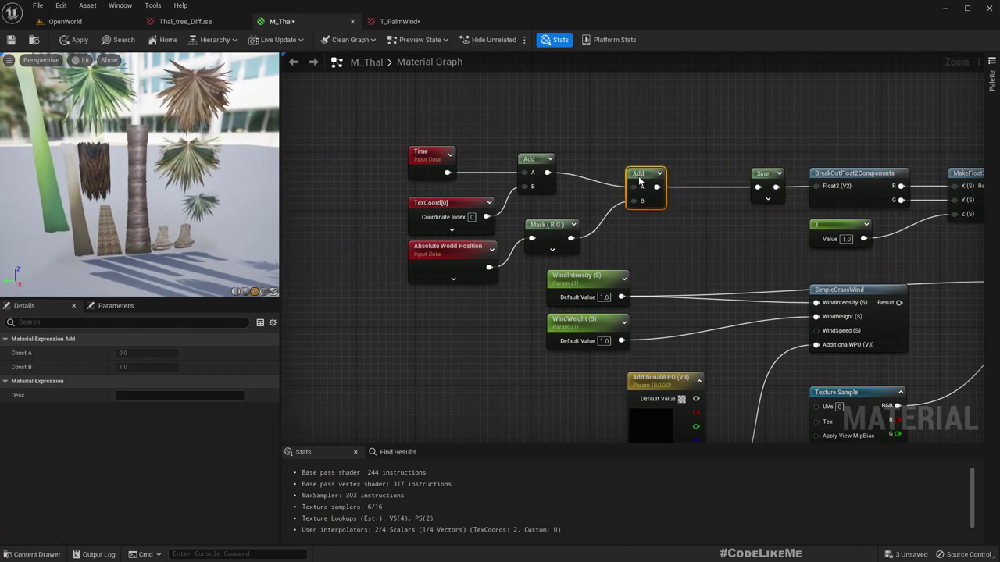
left_click_drag(767, 178, 760, 178)
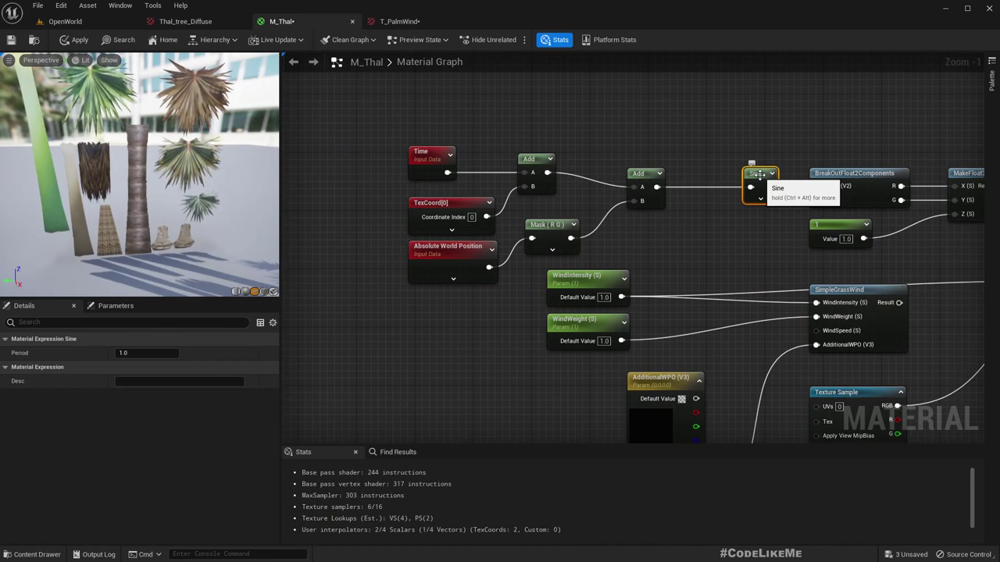
right_click(761, 178)
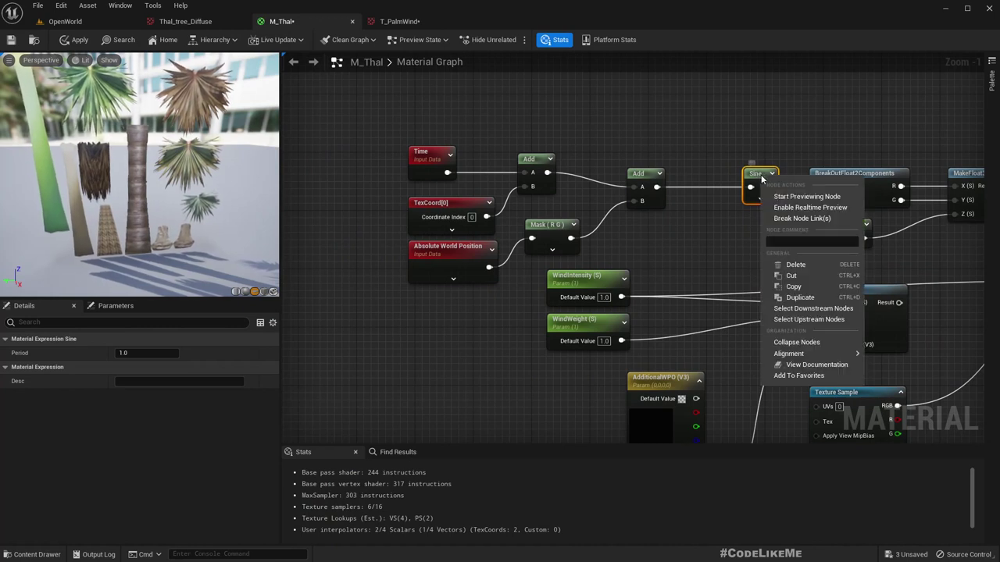
left_click(804, 194)
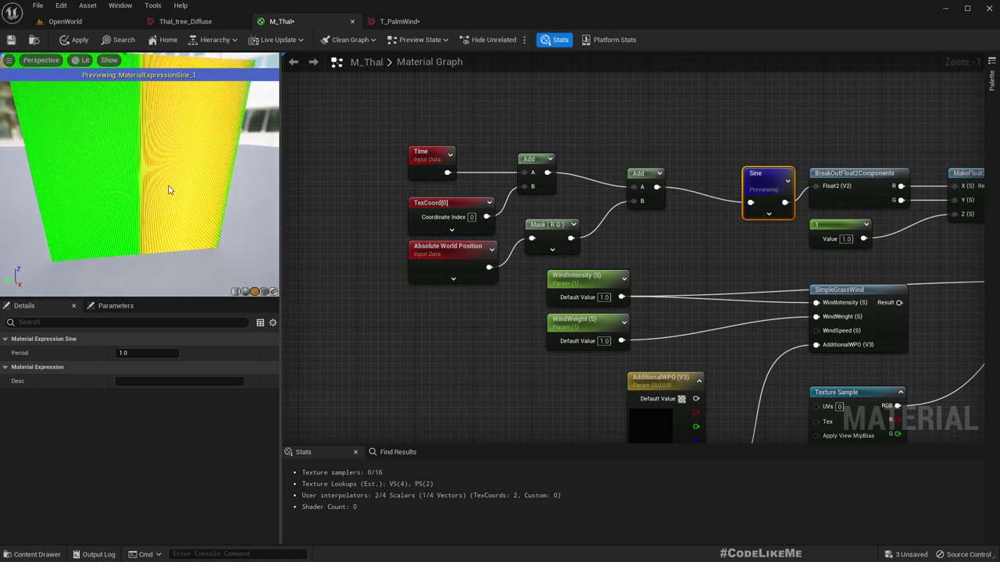
Examine the Sine node's animated stripe pattern in the material preview from different distances and angles.
scroll(175, 173, "up", 4)
scroll(175, 173, "down", 6)
scroll(164, 169, "up", 4)
scroll(154, 166, "down", 4)
scroll(142, 145, "up", 2)
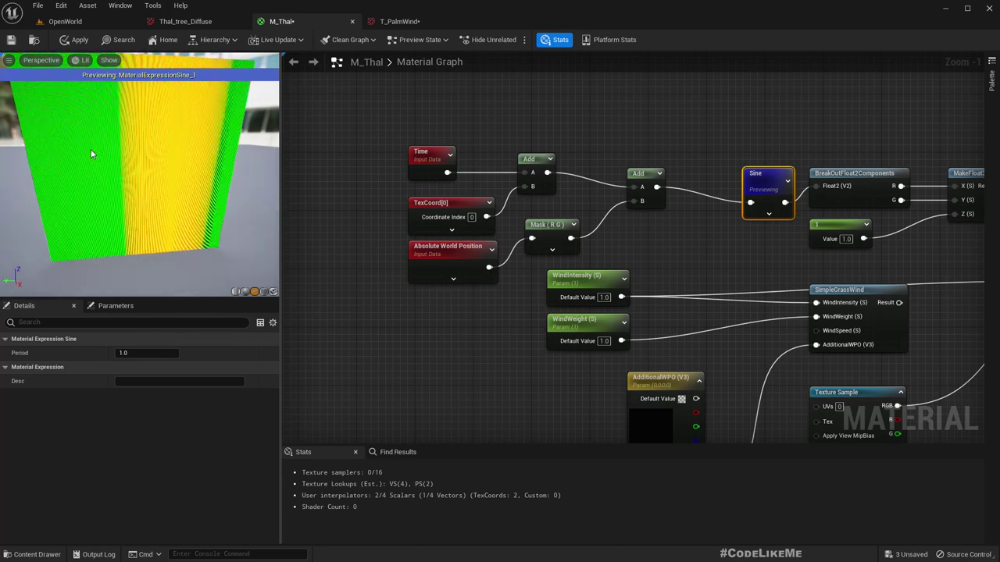
left_click_drag(90, 154, 76, 139)
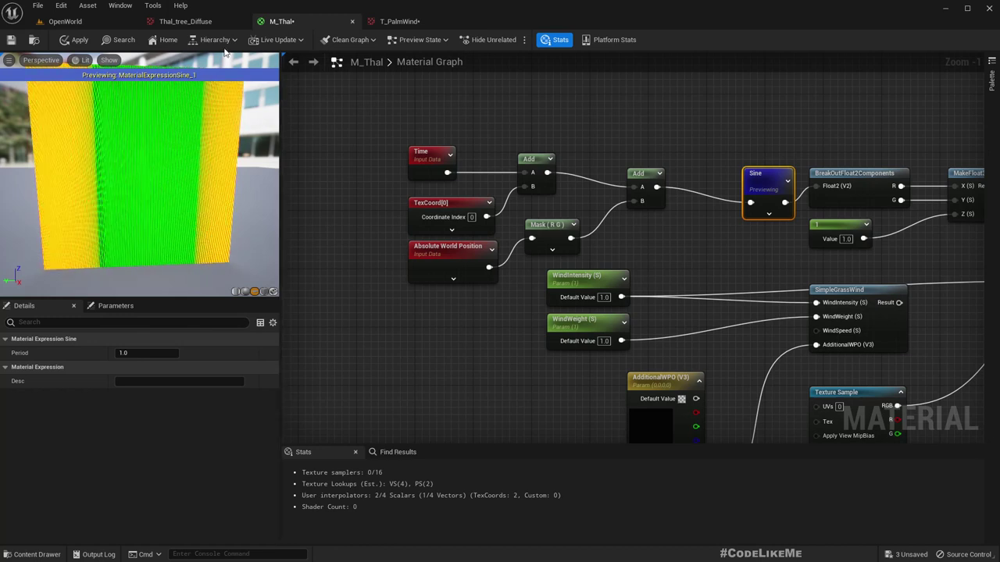
Reposition the Sine node slightly and set its Period to 10, followed by 100.
left_click_drag(780, 182, 769, 171)
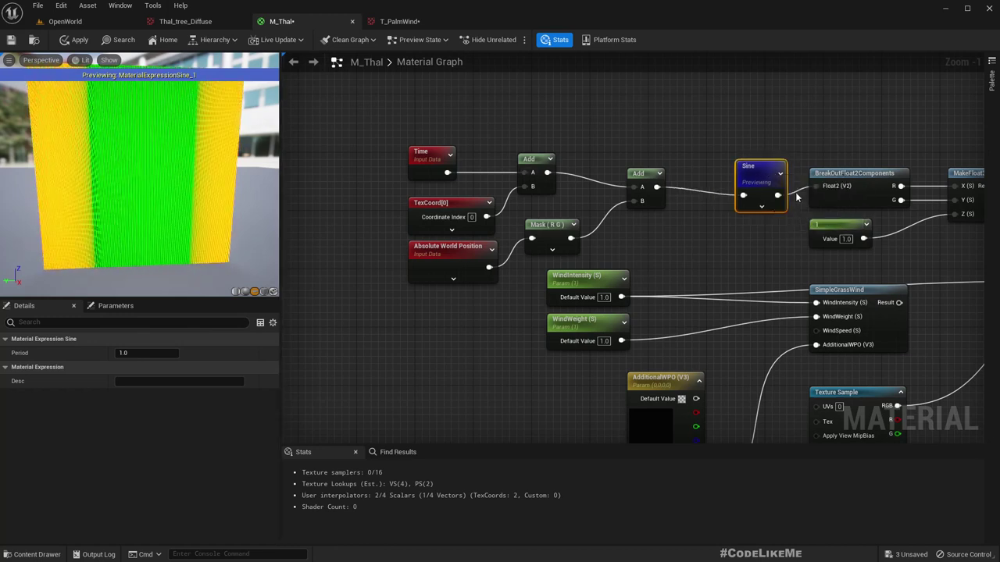
left_click(147, 353)
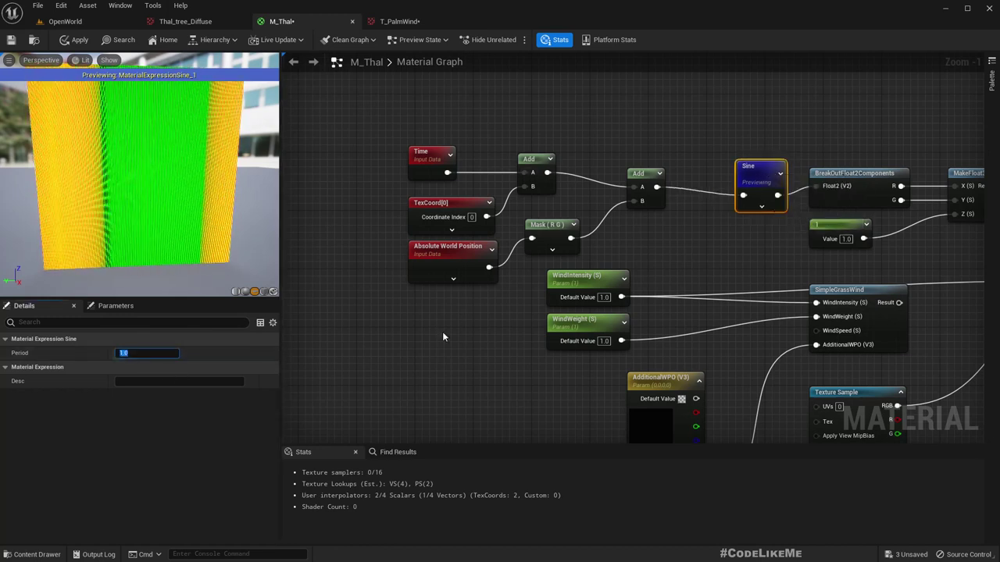
type("10")
key("Return")
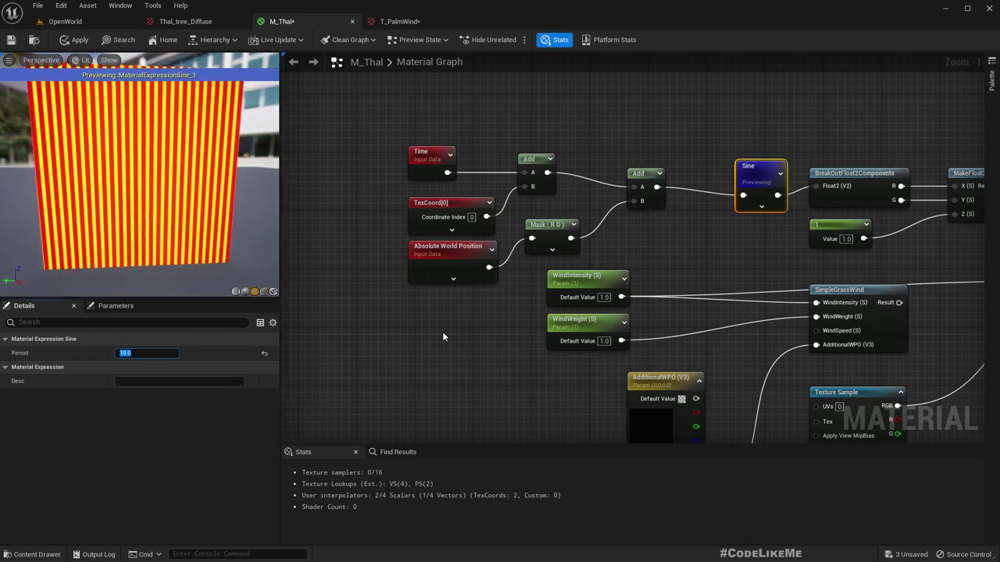
type("100")
key("Return")
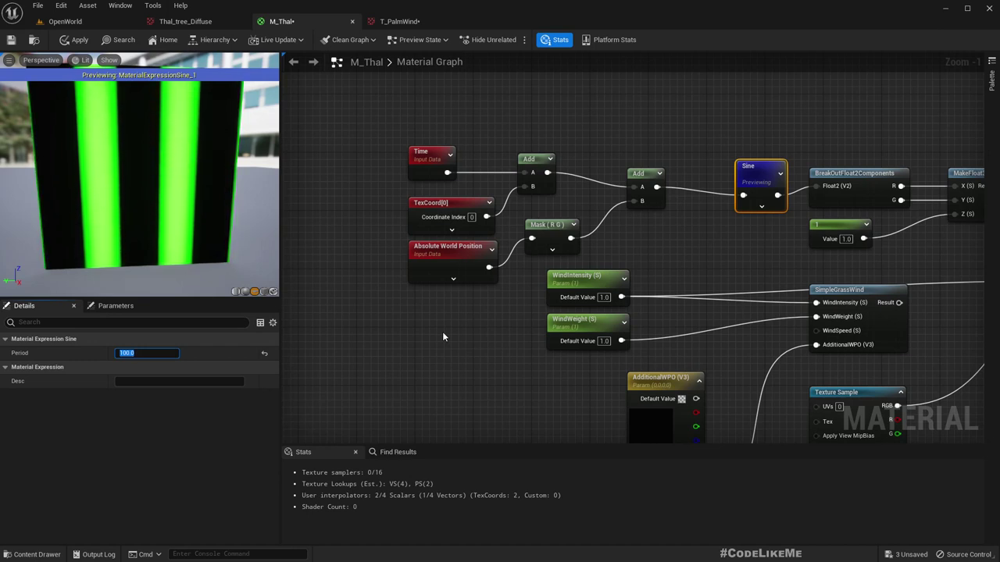
Apply the M_Thal changes and check the palms in the OpenWorld level and the masks in the T_PalmWind texture.
left_click(75, 39)
left_click(77, 23)
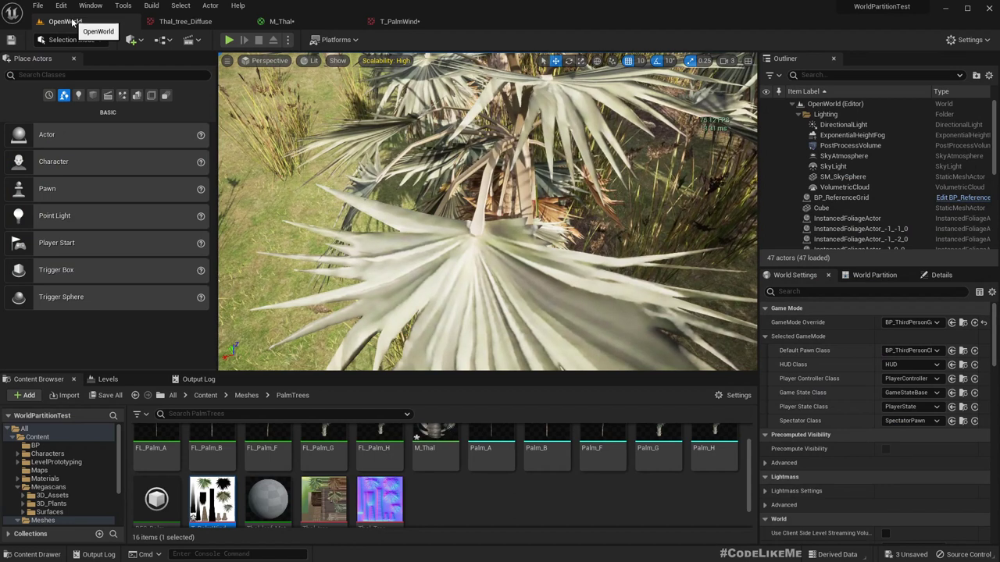
right_click_drag(539, 166, 531, 121)
right_click_drag(467, 171, 464, 172)
left_click(399, 21)
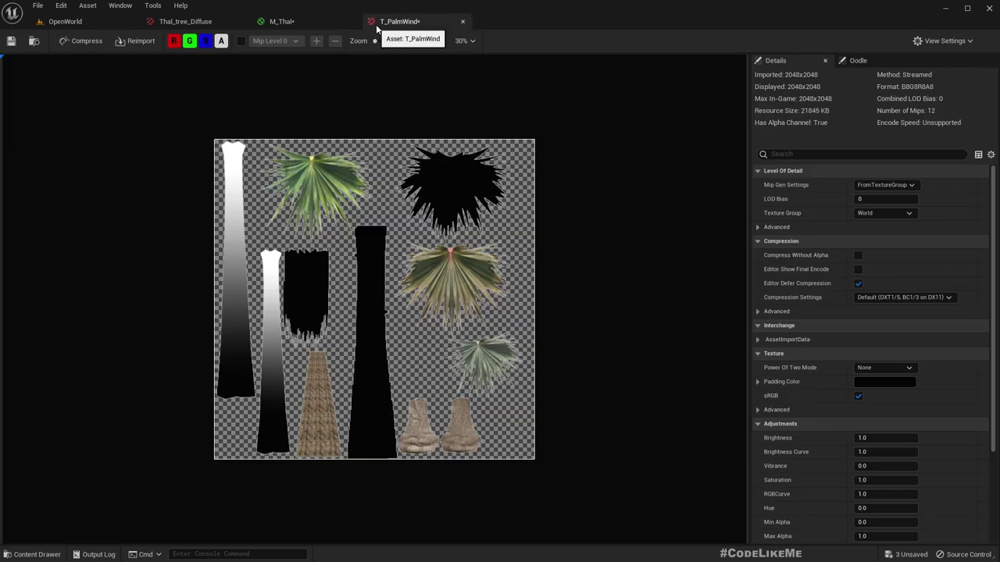
Promote the WindSpeed input of SimpleGrassWind in M_Thal to a parameter and place its node beside the other wind parameters.
left_click(195, 22)
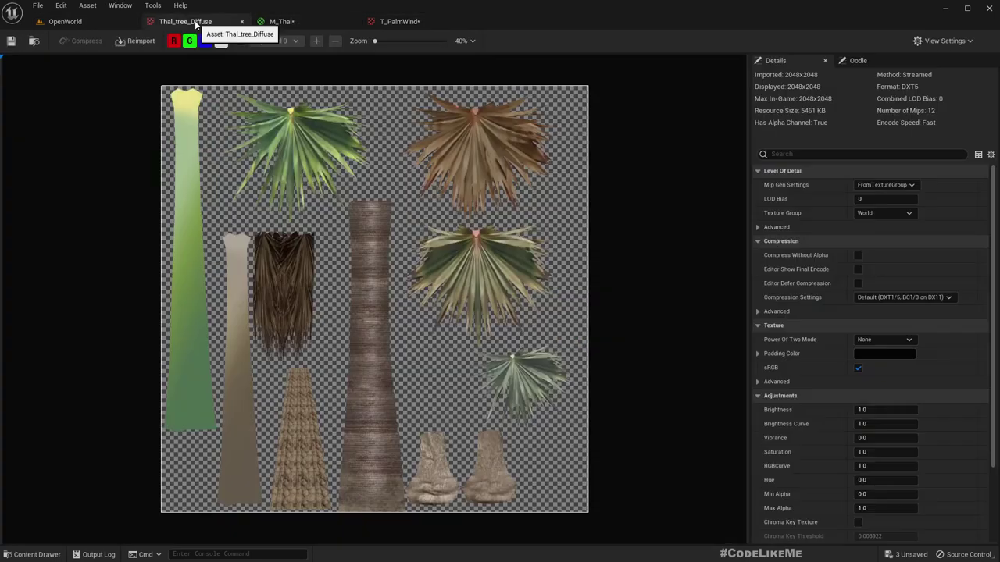
left_click(278, 23)
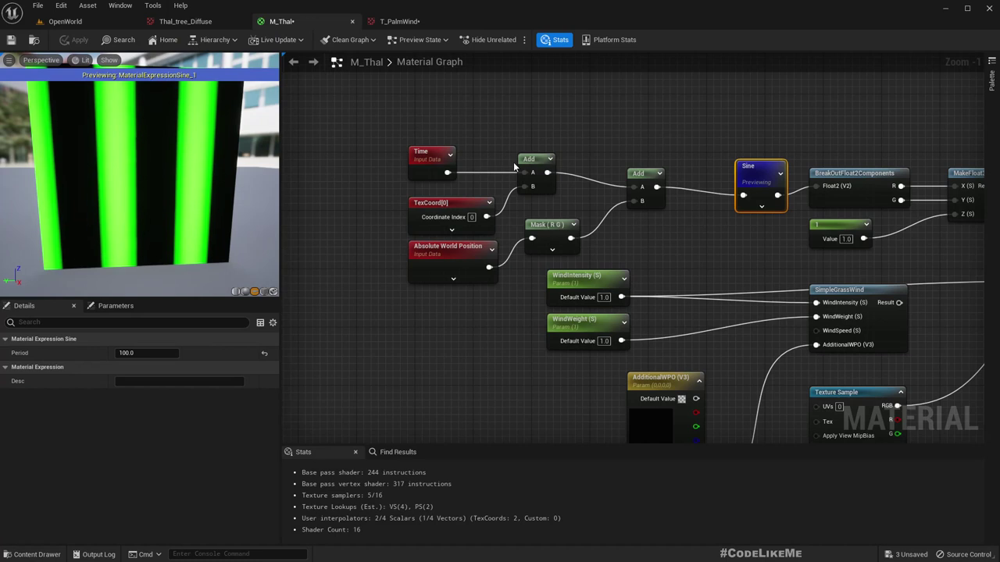
right_click_drag(705, 246, 657, 214)
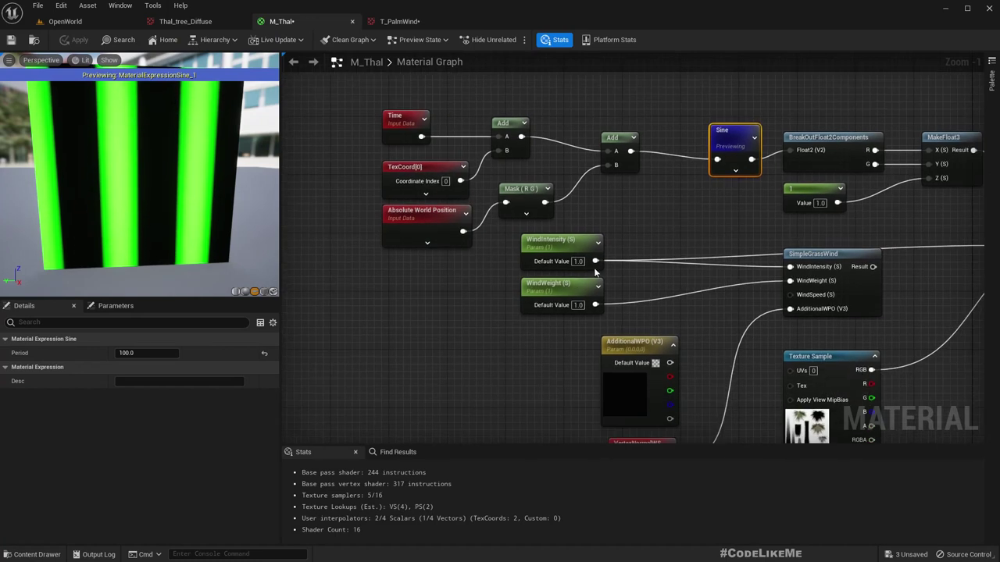
left_click(561, 287)
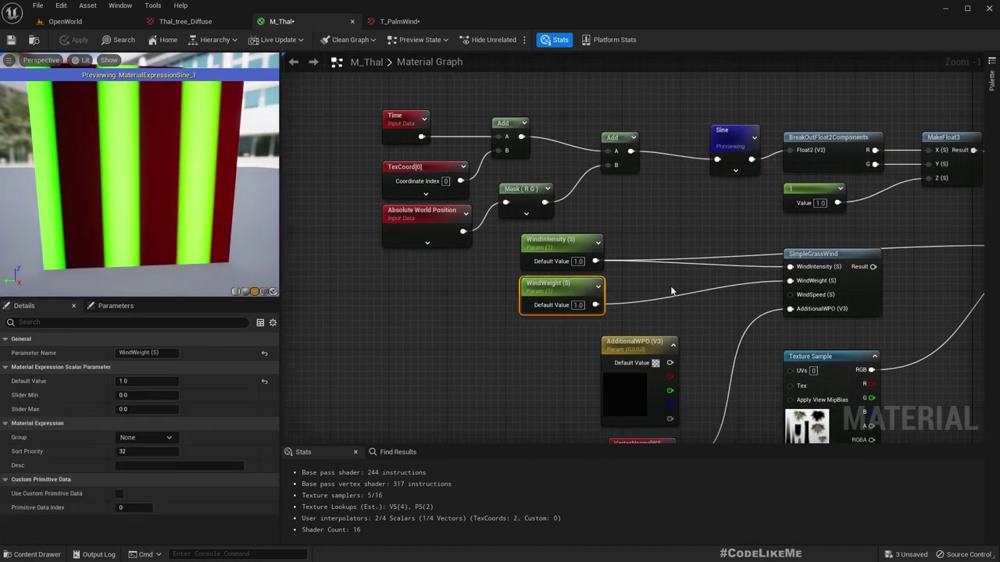
key("F2")
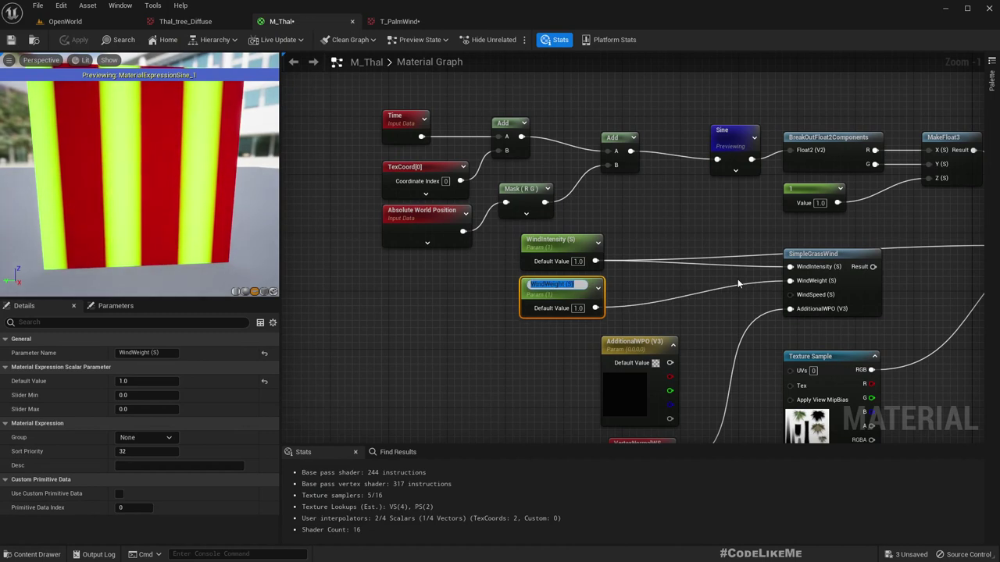
right_click(805, 302)
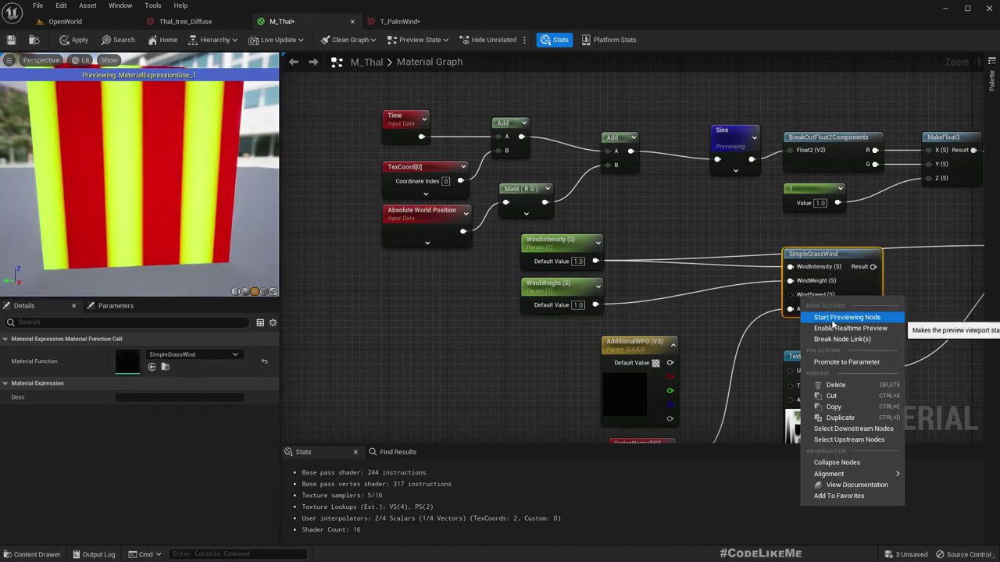
left_click(846, 362)
left_click_drag(756, 269, 413, 351)
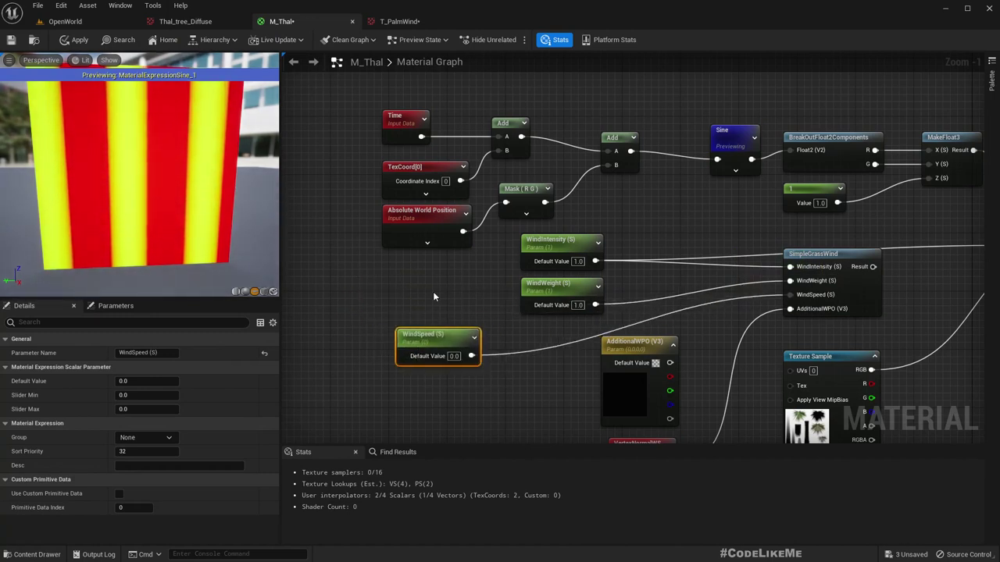
Insert a Multiply node between Time and the first Add node, with WindSpeed connected to its B input.
right_click_drag(444, 276, 555, 311)
left_click_drag(574, 349, 383, 341)
left_click_drag(552, 130, 500, 155)
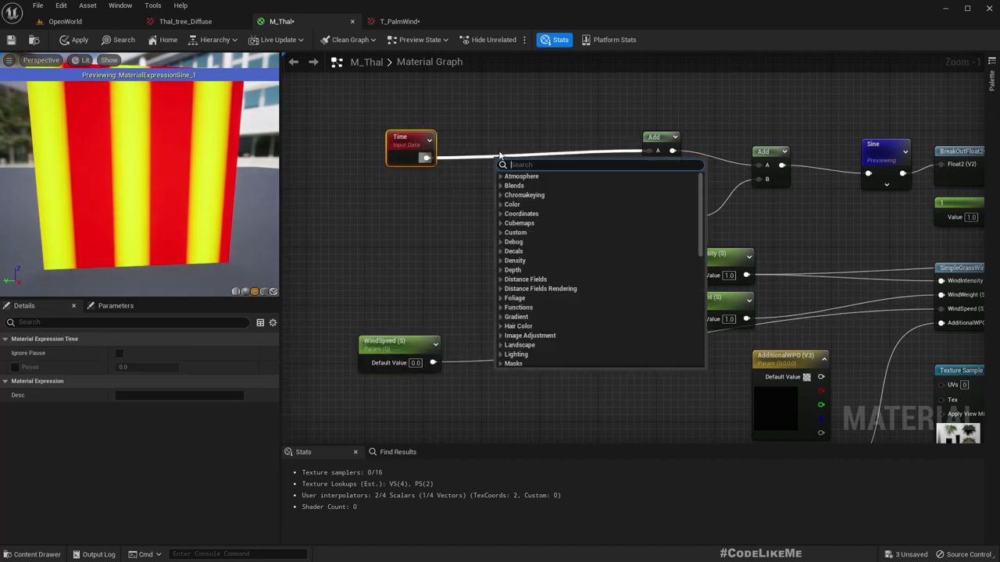
type("multiply")
key("Return")
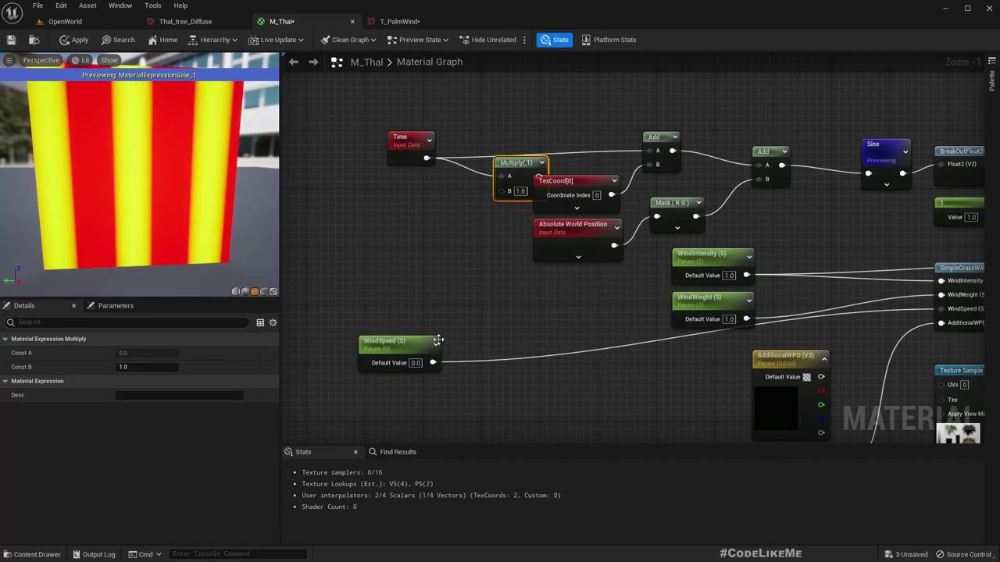
left_click_drag(434, 363, 512, 139)
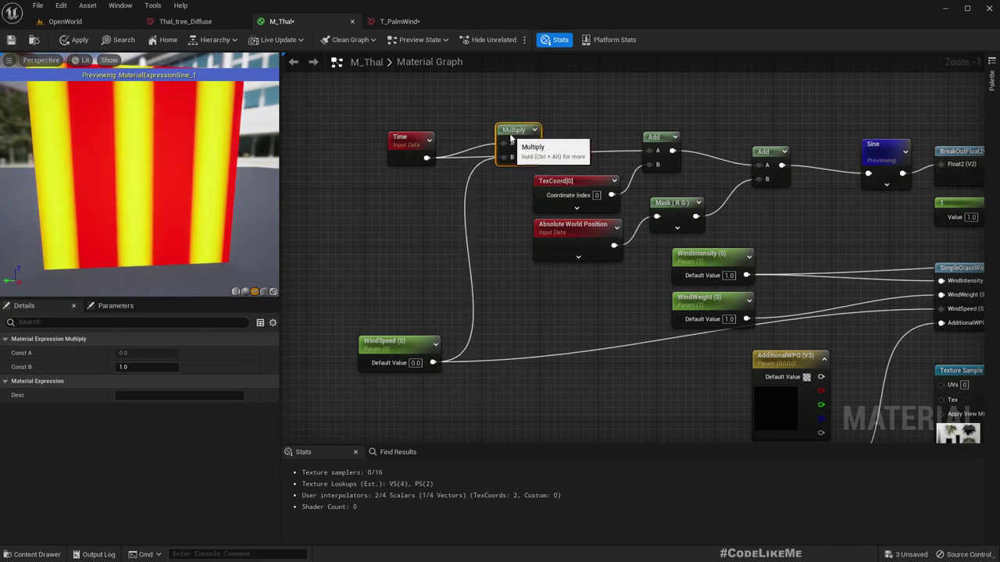
left_click_drag(656, 155, 658, 152)
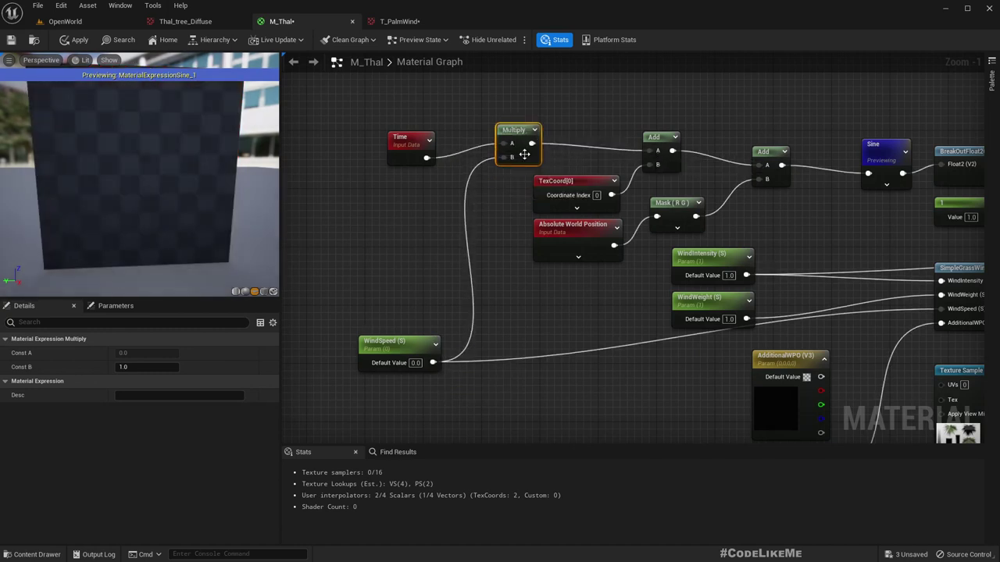
left_click_drag(511, 128, 512, 144)
Set the WindSpeed default value to 10, followed by 40, and apply the material changes.
left_click(415, 363)
type("10")
key("Return")
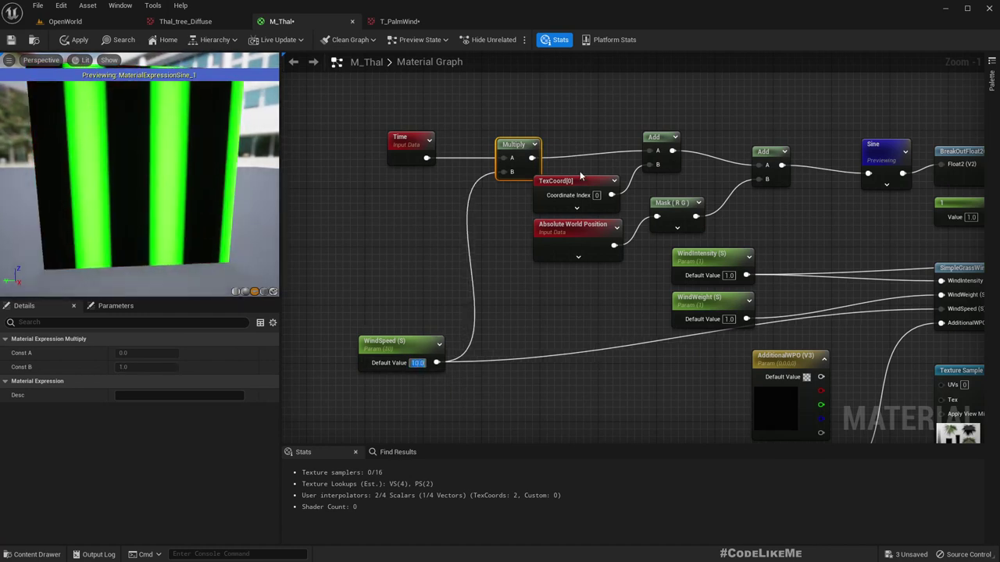
type("40")
key("Return")
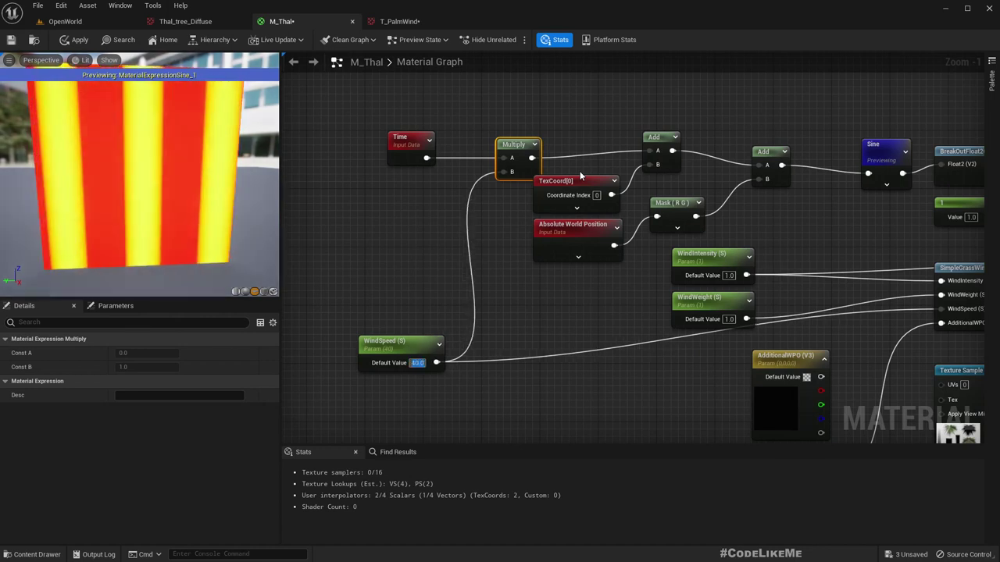
left_click(79, 37)
Examine the wind motion of the palm fronds up close in the OpenWorld level.
left_click(71, 21)
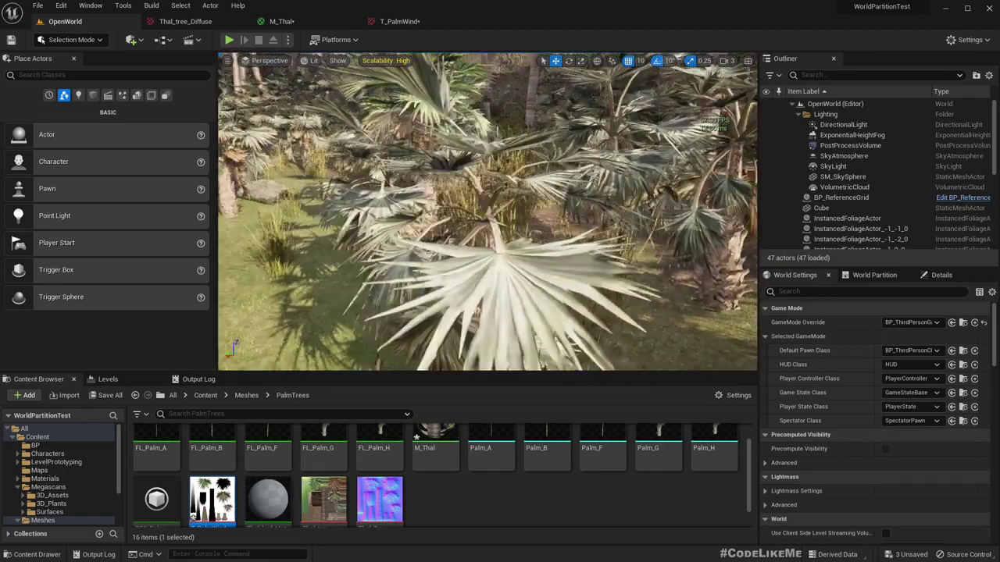
key("w")
right_click_drag(488, 212, 414, 244)
key("s")
key("w")
key("w")
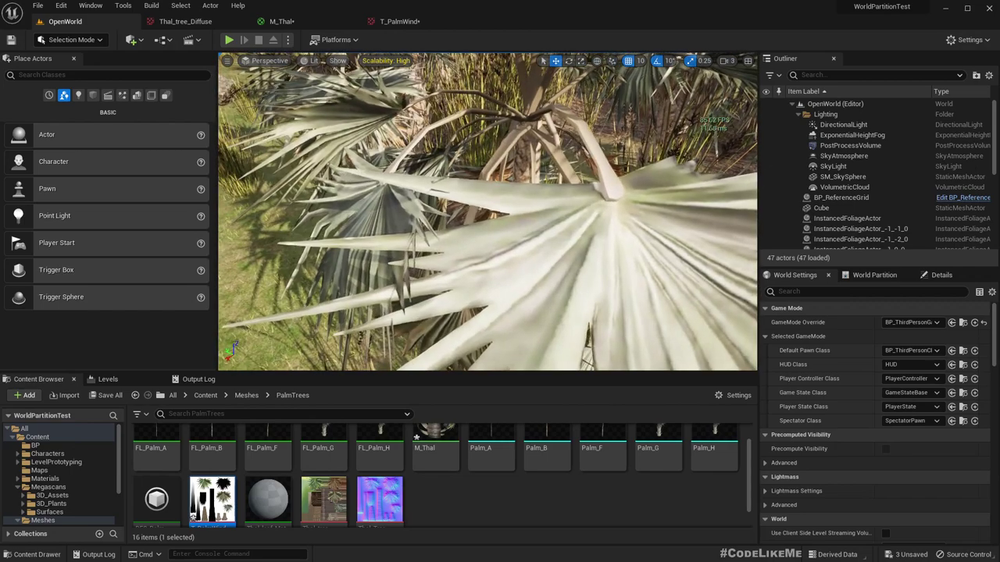
key("a")
right_click_drag(414, 243, 440, 220)
key("d")
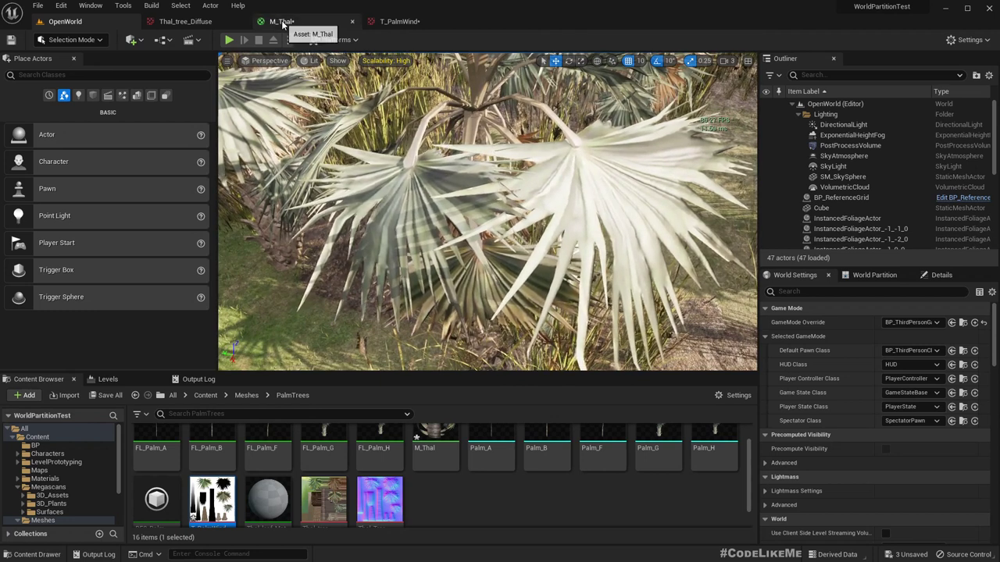
Set the WindIntensity default value in M_Thal to 5 and apply the material changes.
left_click(278, 20)
right_click_drag(374, 296, 315, 296)
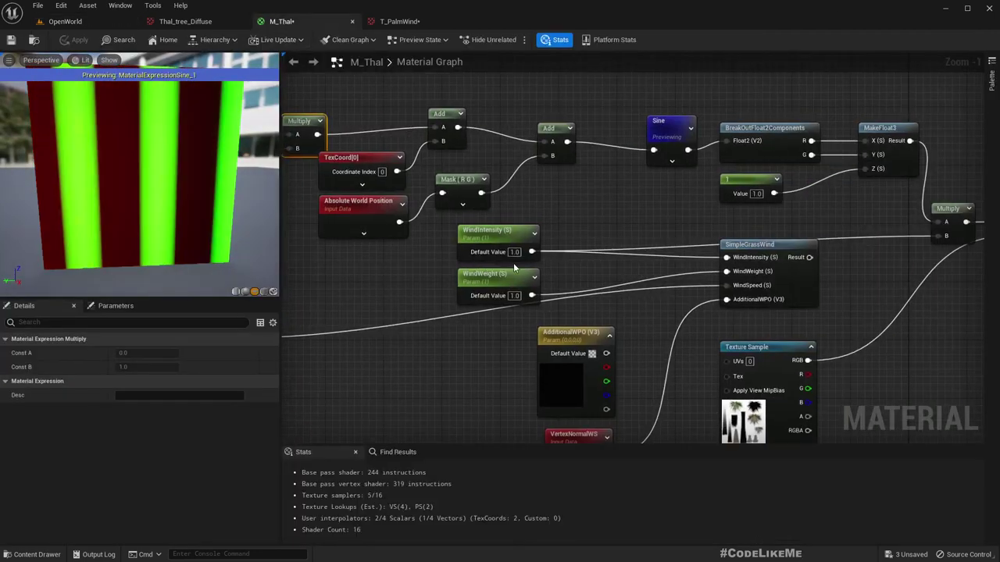
left_click(516, 253)
type("5")
key("Return")
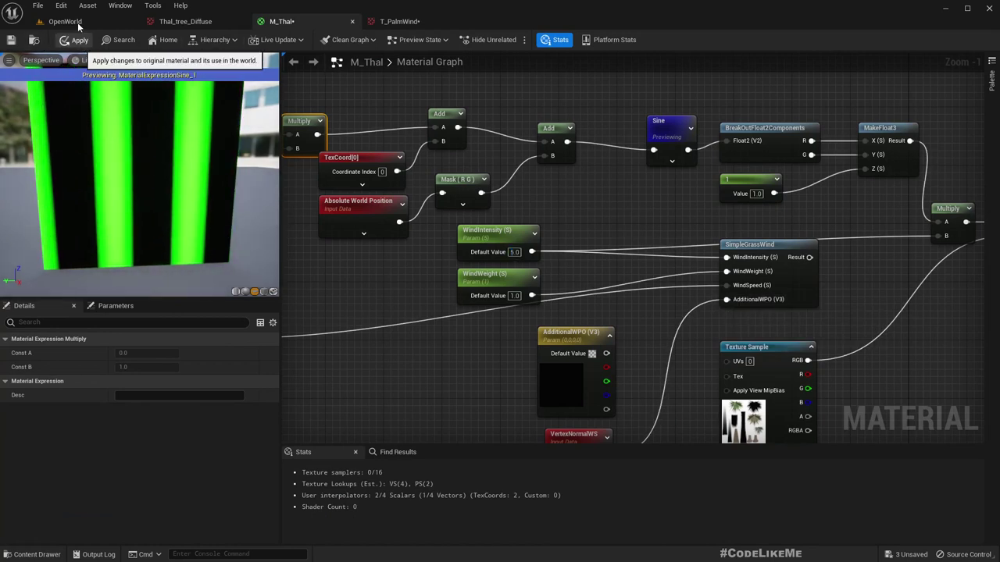
left_click(80, 40)
Check the palms' wind animation in the OpenWorld level from above, from a distance and close to the fronds.
left_click(65, 22)
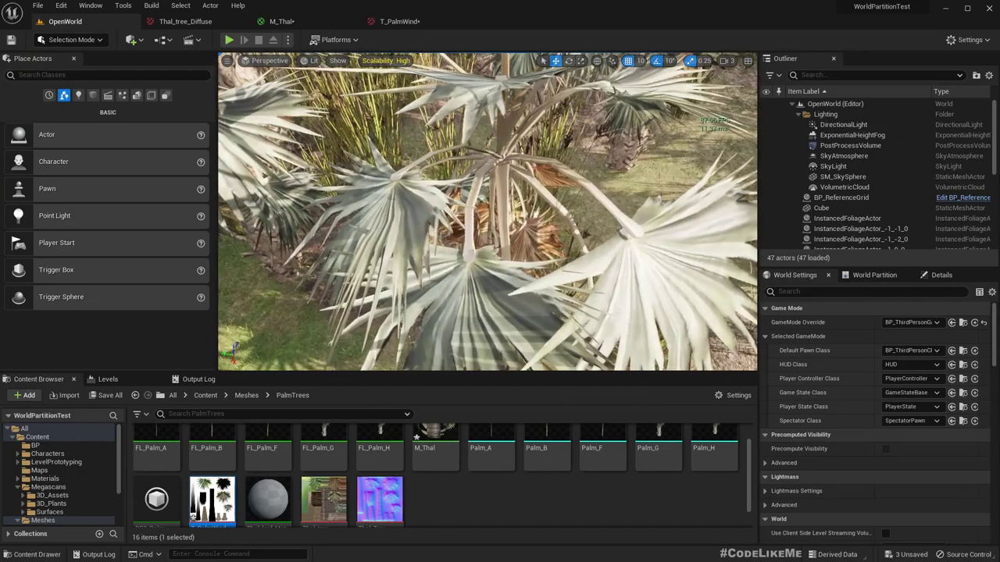
right_click_drag(487, 234, 488, 109)
key("w")
right_click_drag(487, 188, 390, 301)
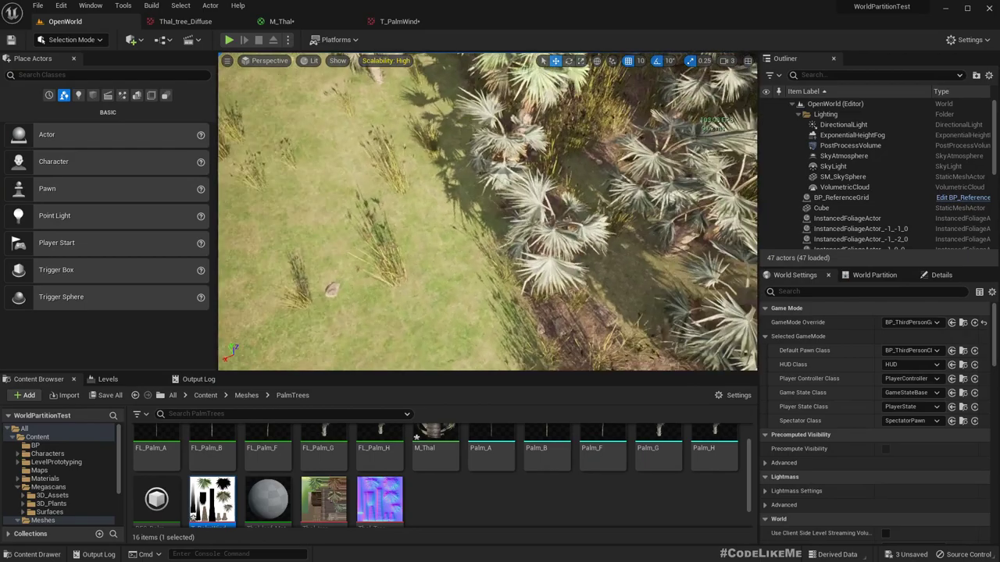
key("w")
right_click_drag(488, 235, 539, 253)
key("d")
key("a")
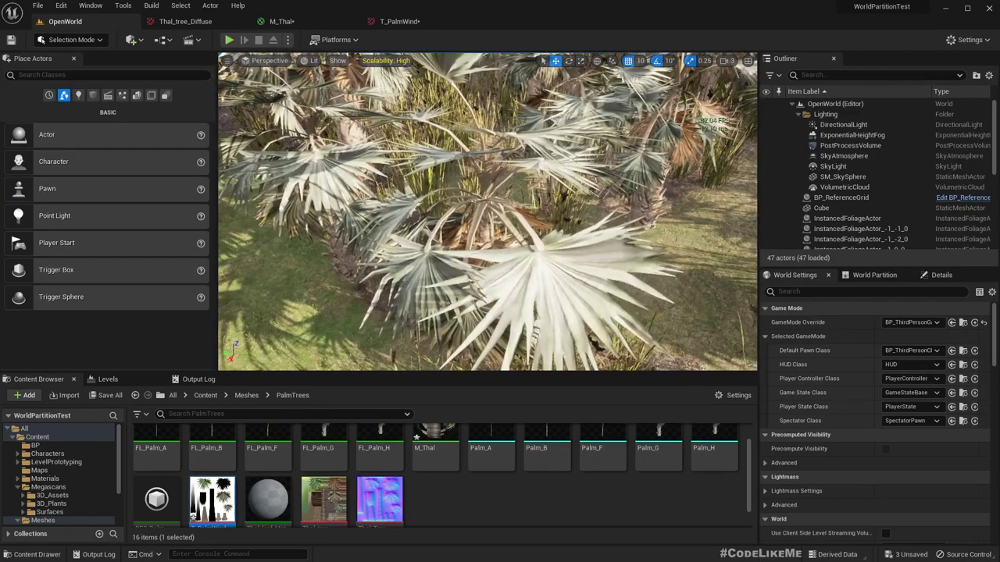
right_click_drag(452, 228, 445, 225)
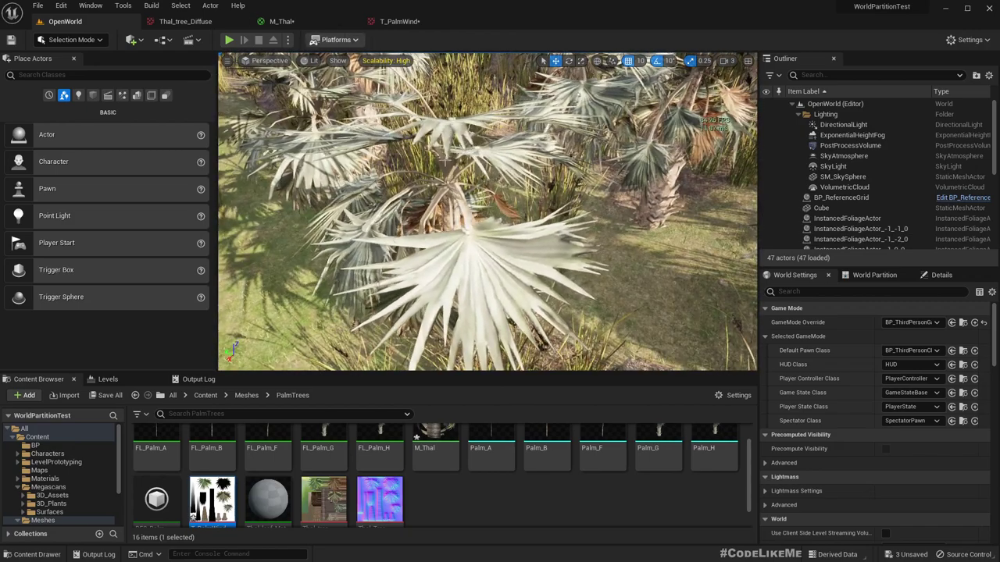
key("a")
right_click_drag(422, 188, 516, 184)
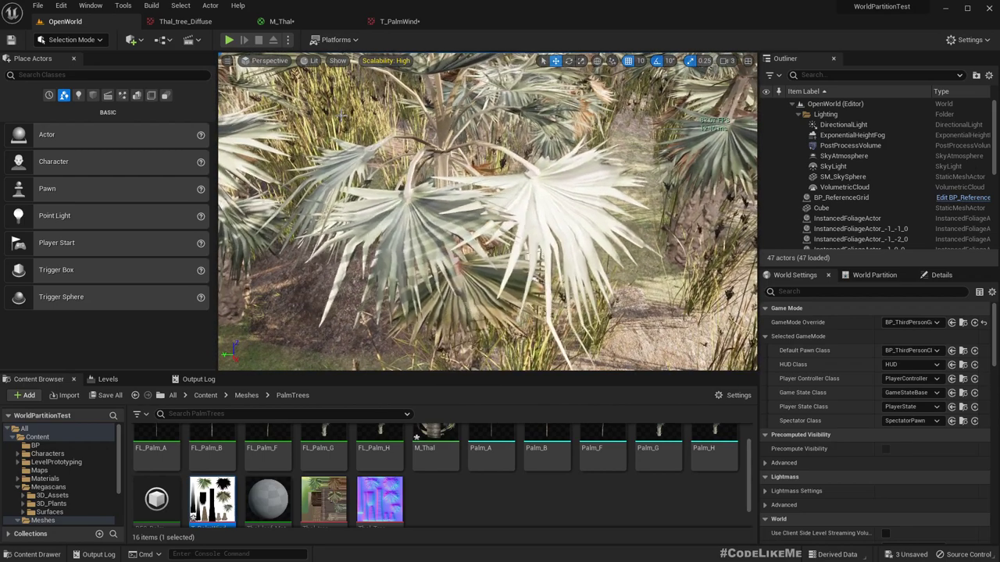
Rearrange the M_Thal nodes, moving WindSpeed, Time, Multiply and the first Add upward and tidying TexCoord, Absolute World Position and Mask beneath Multiply.
left_click(275, 21)
right_click_drag(374, 261, 602, 307)
left_click_drag(428, 375, 392, 308)
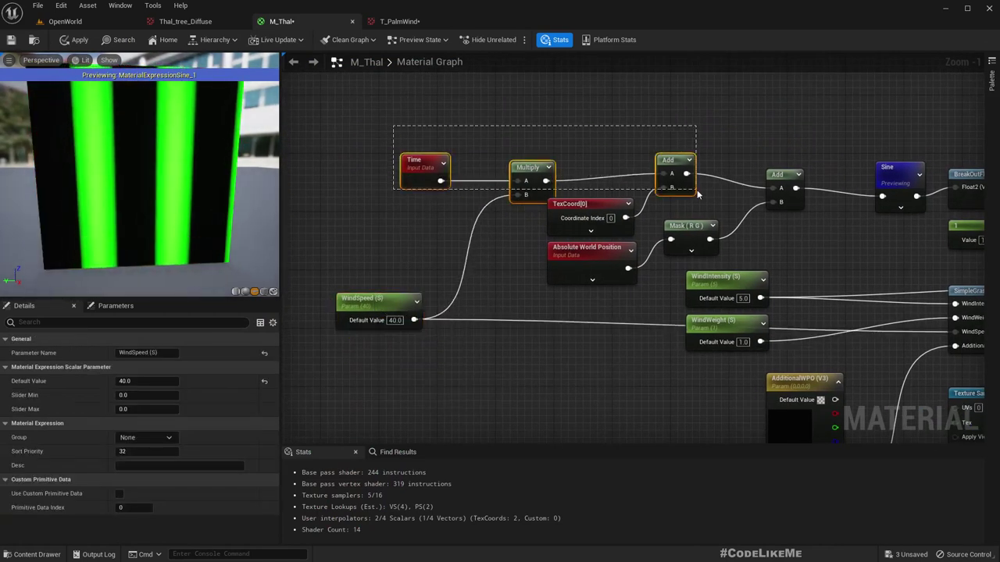
left_click_drag(690, 183, 688, 181)
left_click_drag(688, 181, 663, 139)
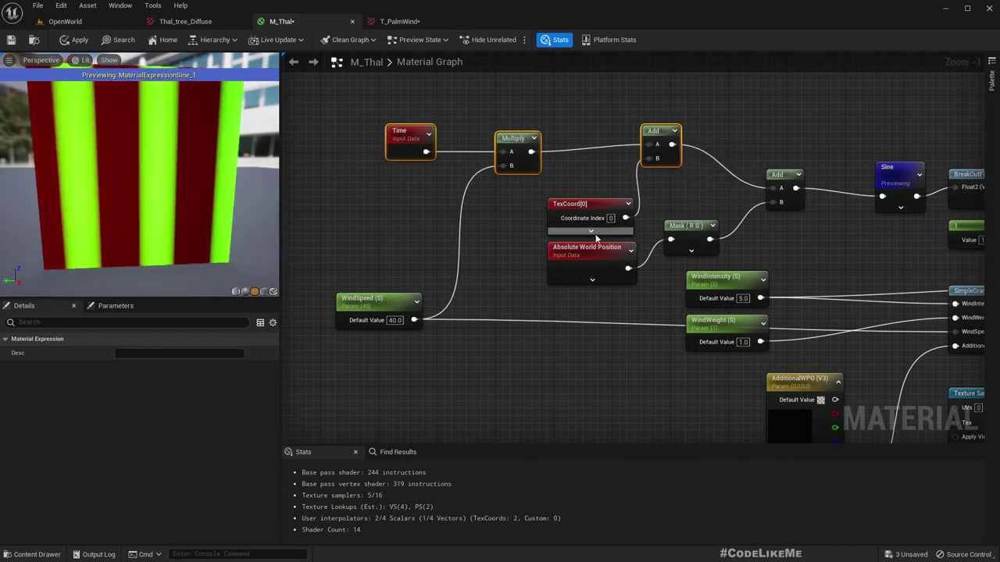
left_click_drag(592, 219, 527, 210)
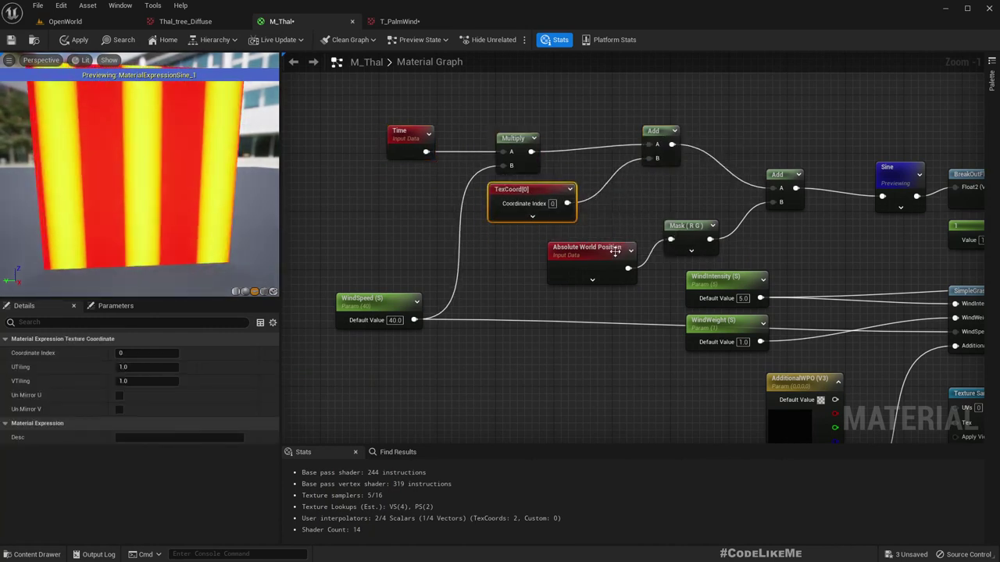
left_click_drag(629, 251, 570, 244)
left_click_drag(693, 235, 656, 257)
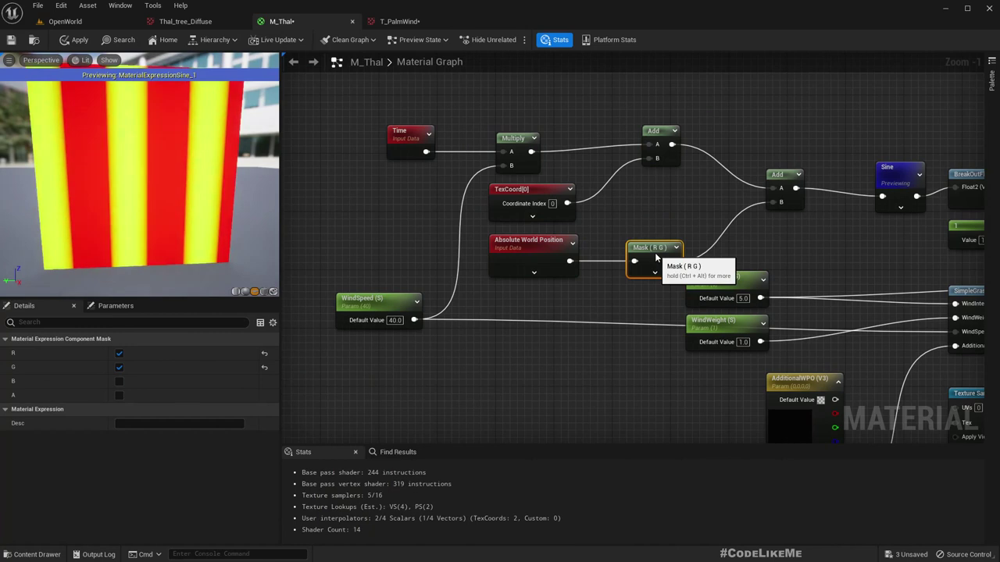
Connect the Time-WindSpeed Multiply output directly to the second Add node's A input and move the first Add node down.
right_click_drag(661, 217, 642, 211)
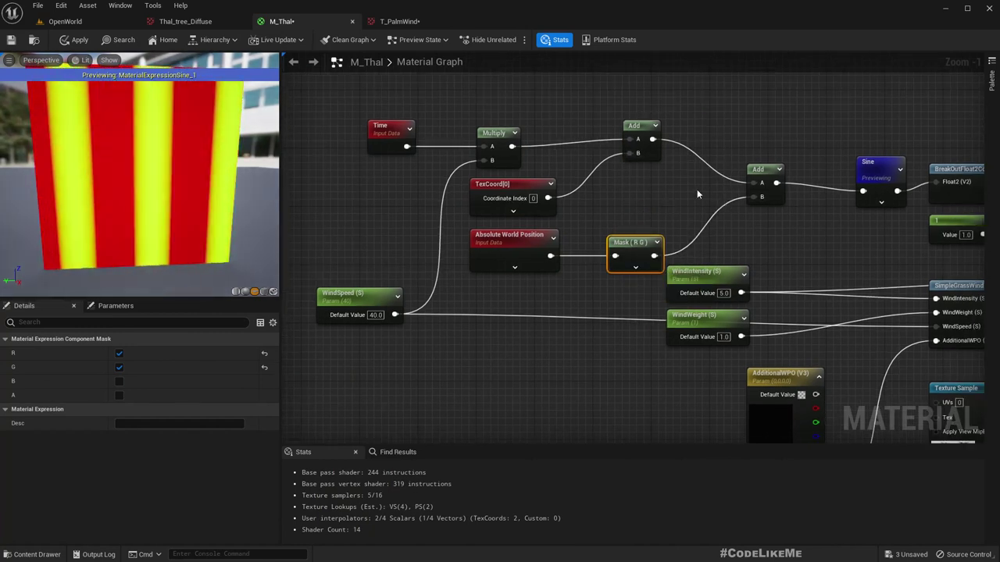
left_click_drag(516, 150, 719, 172)
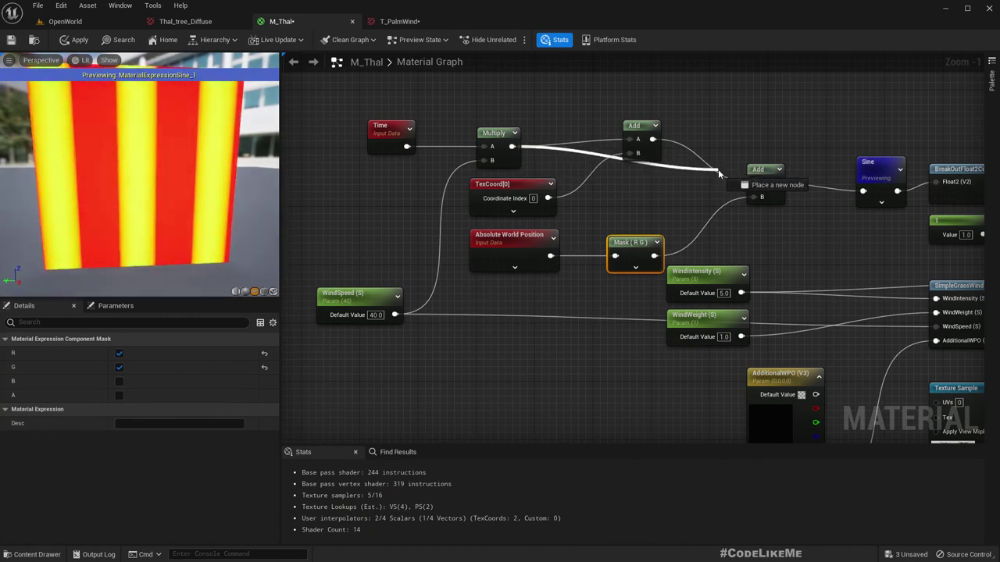
left_click_drag(755, 184, 756, 184)
left_click_drag(647, 138, 656, 198)
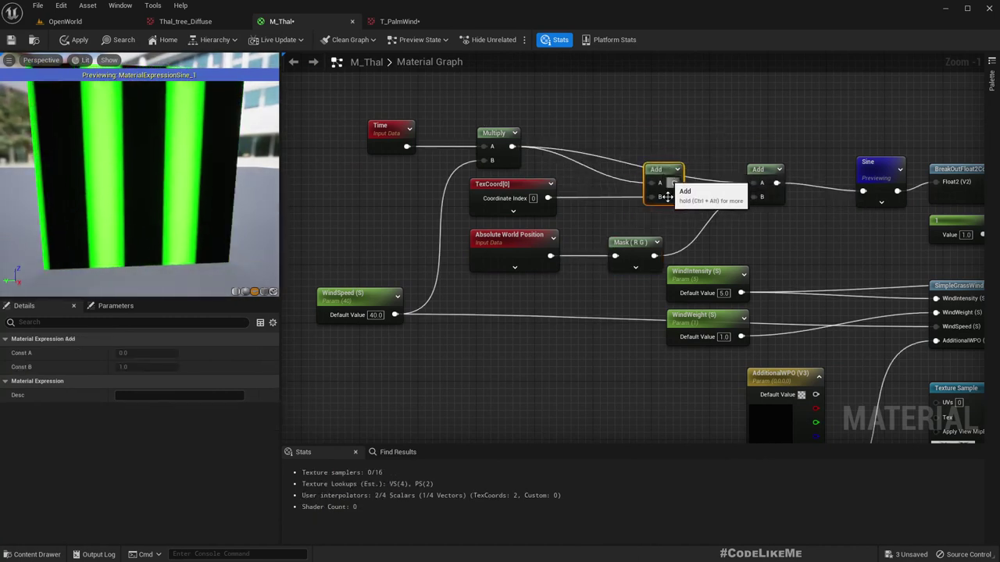
Feed TexCoord and the Mask (R G) into the first Add node's A and B, and connect its output to the second Add's B.
left_click_drag(652, 256, 655, 197)
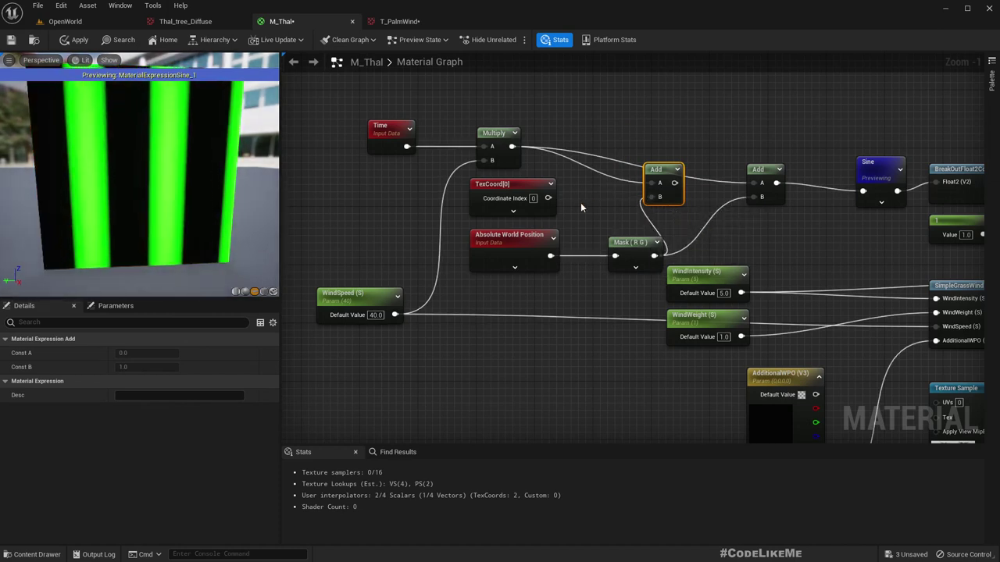
left_click_drag(549, 200, 654, 184)
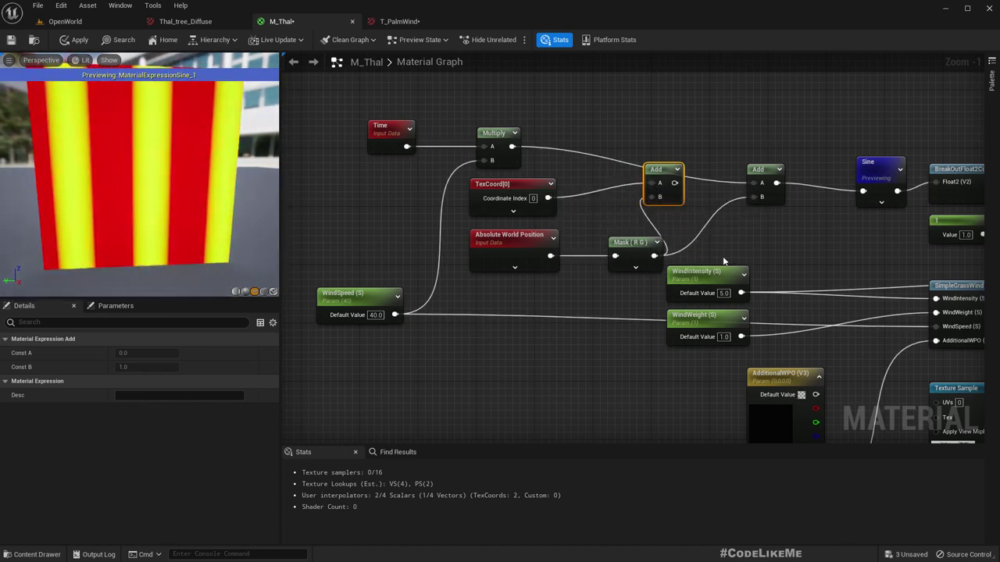
left_click_drag(632, 242, 616, 247)
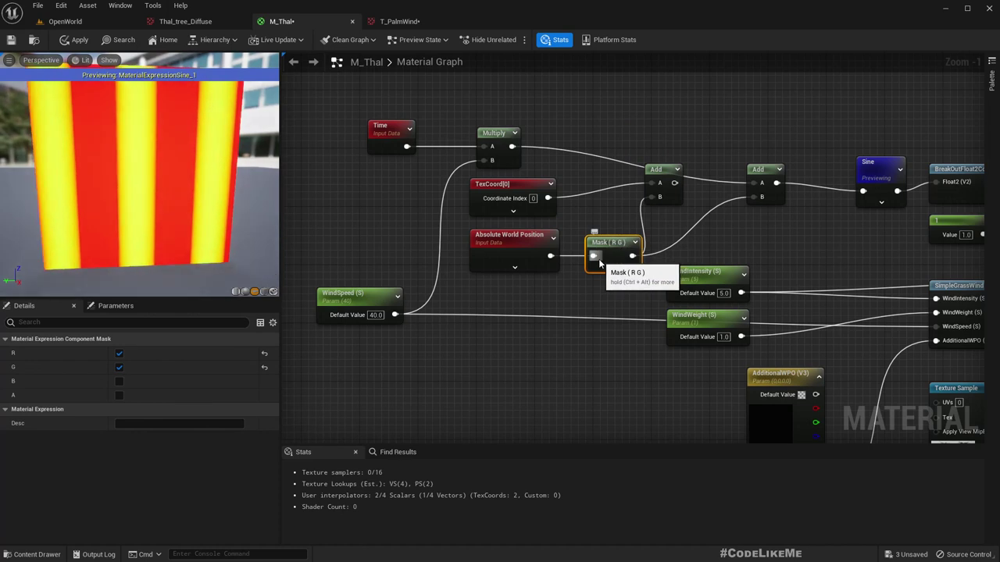
left_click_drag(670, 185, 761, 197)
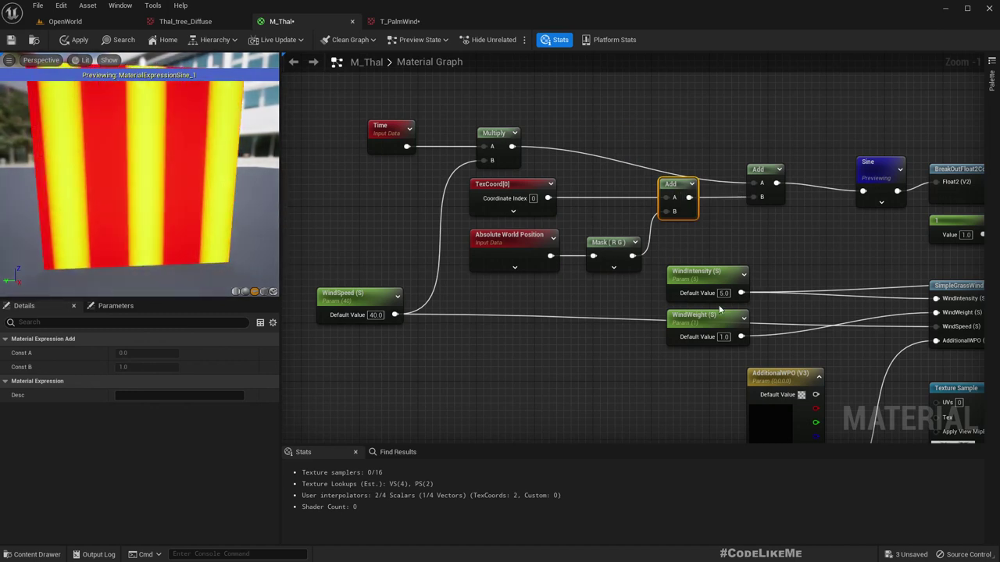
right_click_drag(628, 348, 552, 315)
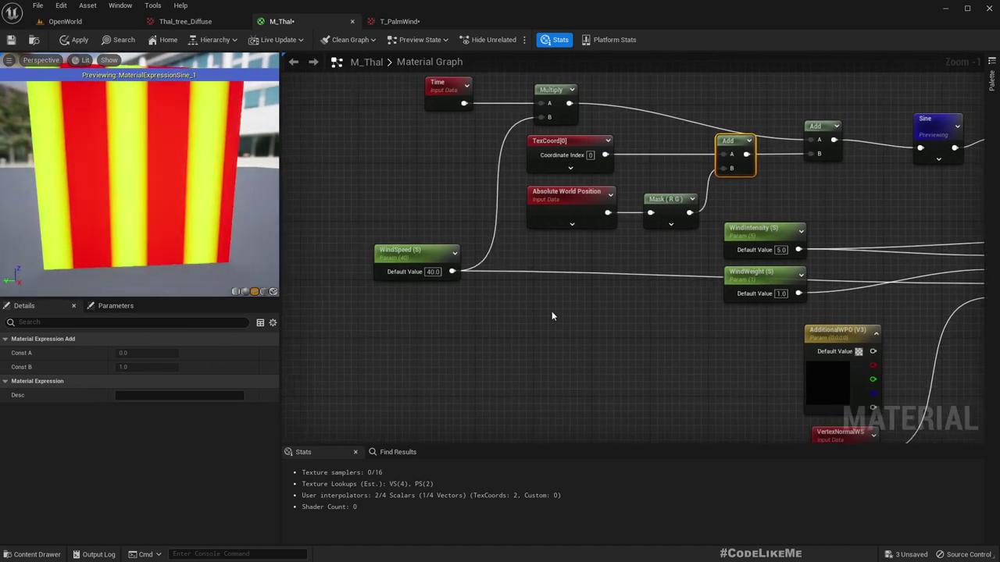
Duplicate the WindSpeed parameter and place the copy in the empty area below the original.
left_click(393, 251)
key("ctrl+c")
key("ctrl+v")
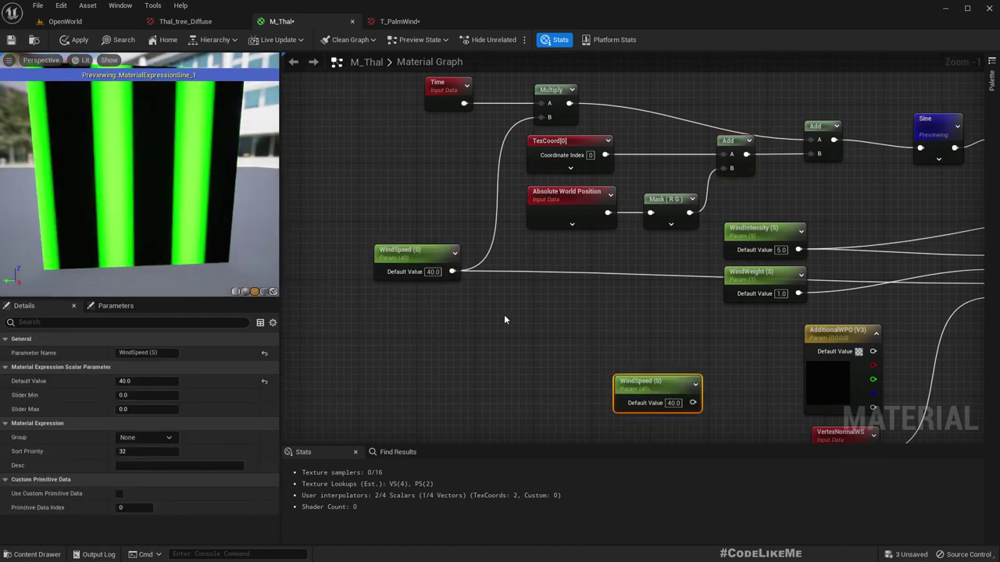
left_click_drag(667, 383, 511, 354)
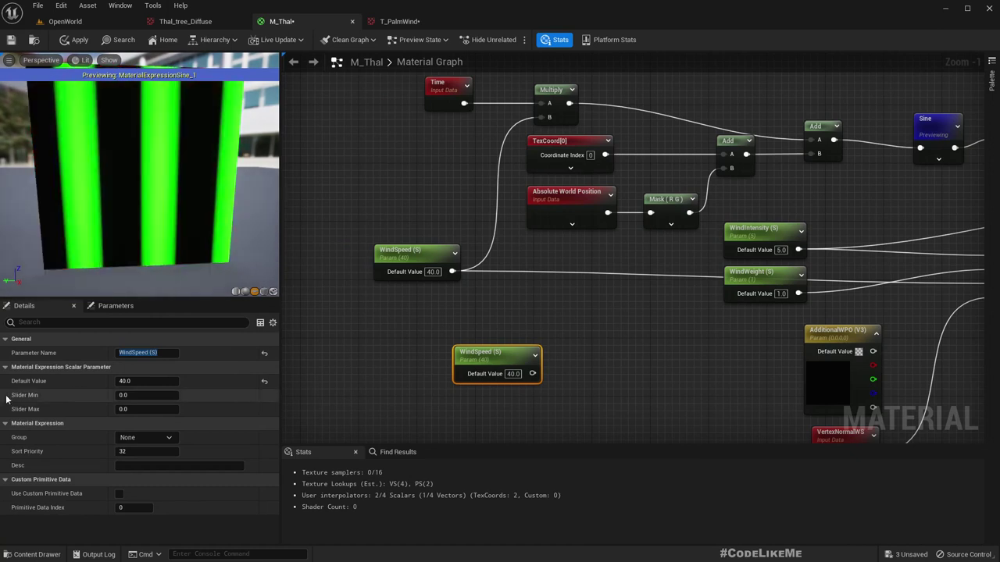
Rename the copied WindSpeed parameter as WindWaveScale and shift its node slightly up and to the right.
left_click(121, 353)
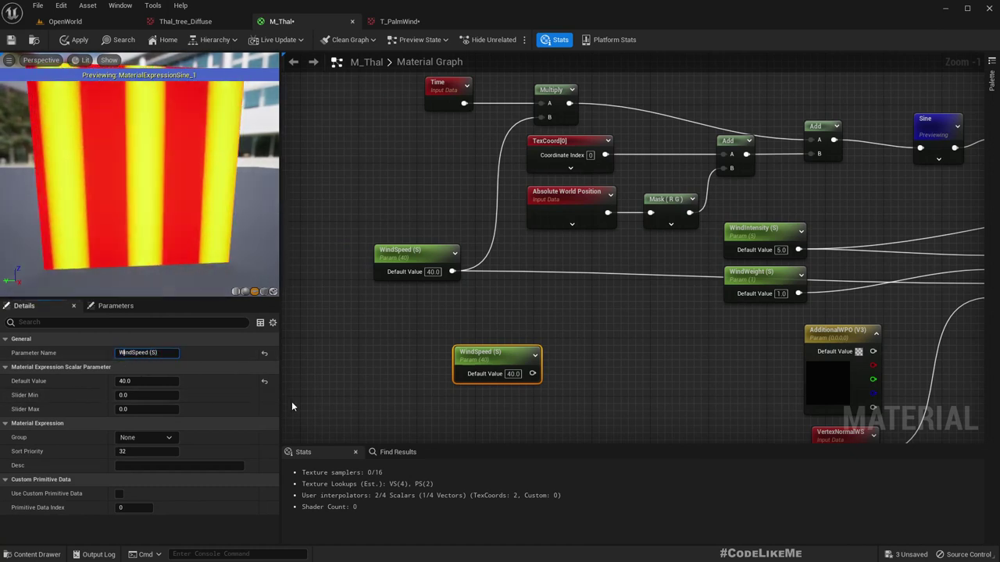
key("shift+Right")
key("shift+Right")
key("shift+Right")
key("shift+Right")
key("shift+Right")
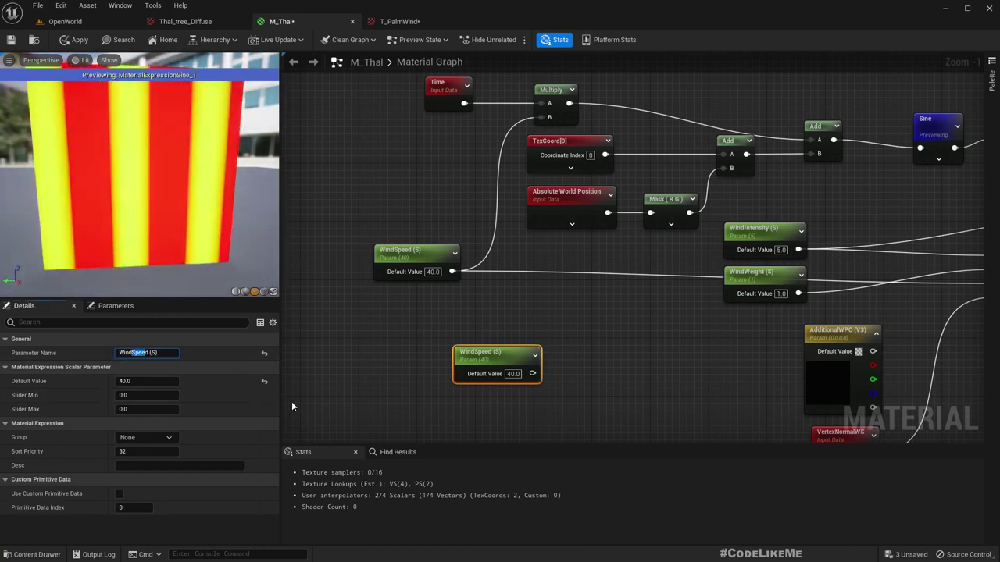
type("WaveSc")
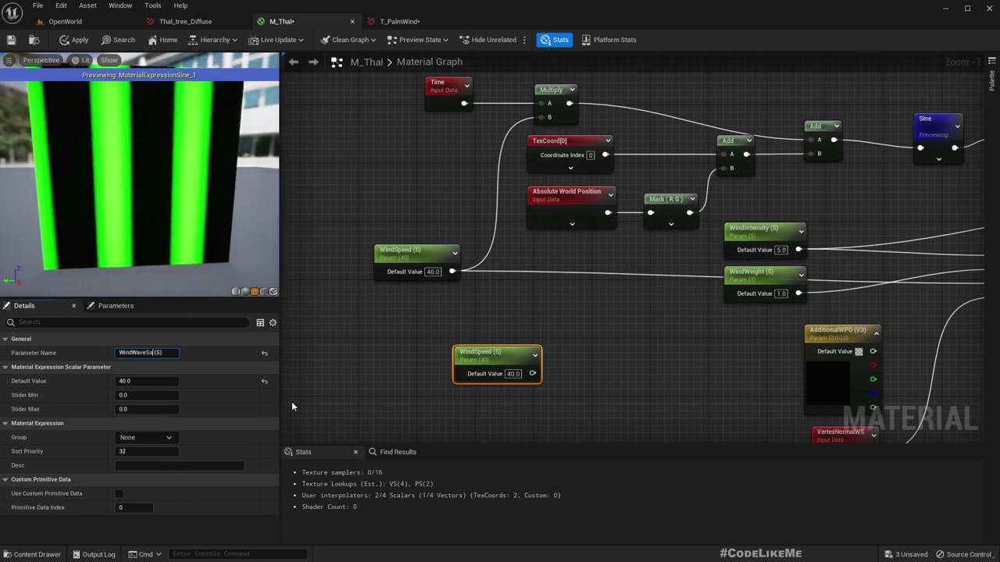
type("ale")
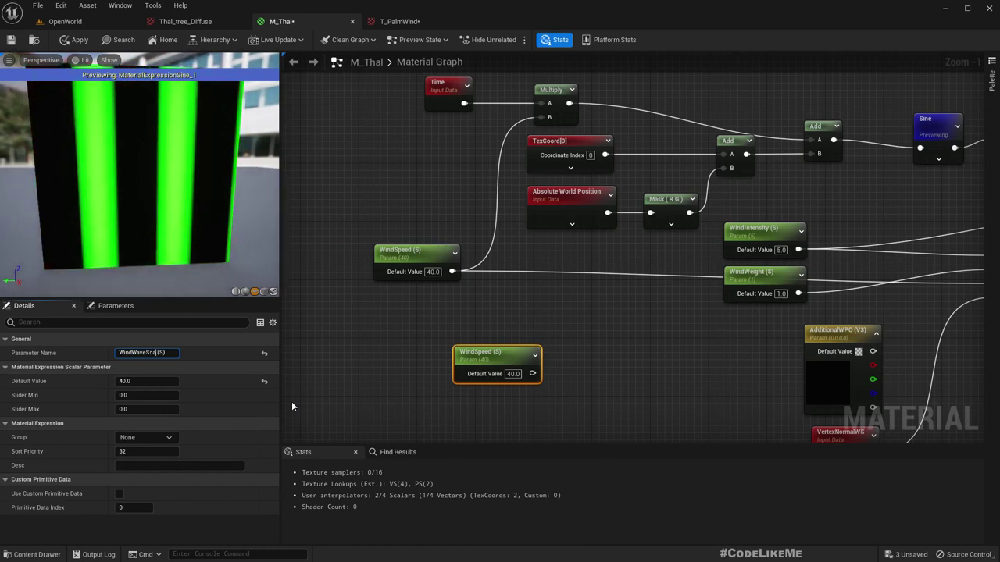
key("Return")
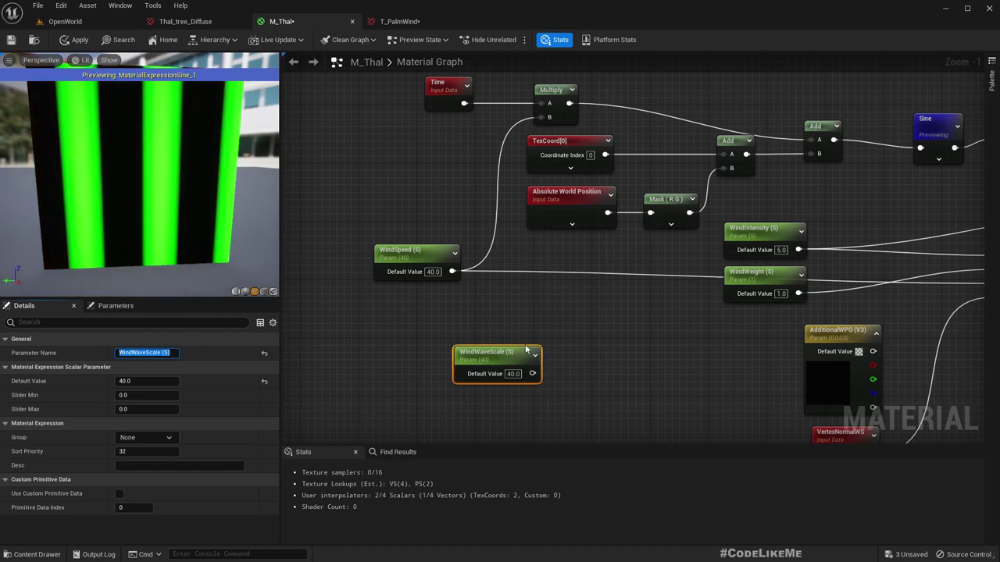
left_click_drag(511, 354, 528, 340)
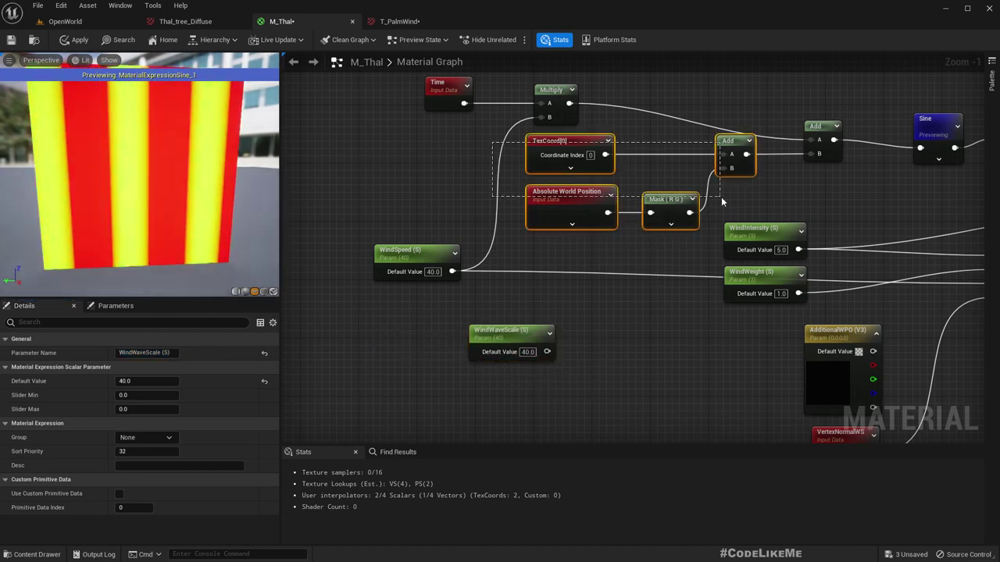
Move the Absolute World Position, Mask (R G) and first Add nodes left to free space before the second Add.
left_click_drag(721, 202, 715, 212)
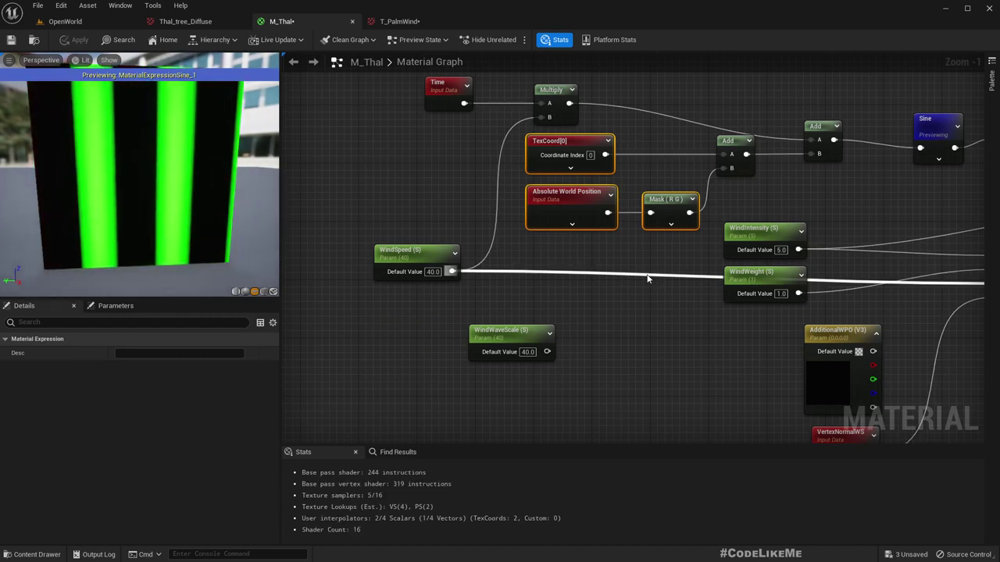
left_click(621, 191)
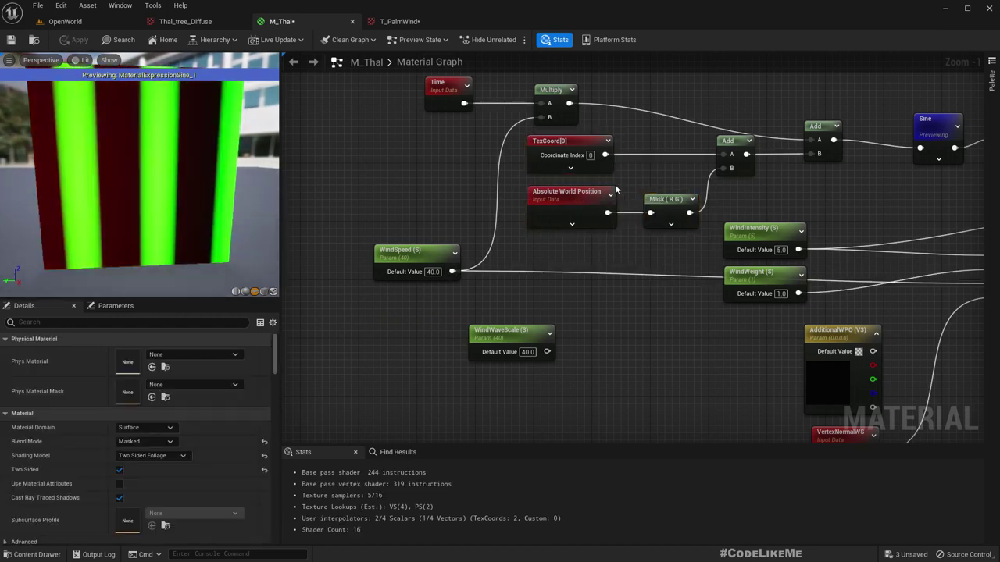
left_click_drag(645, 214, 590, 210)
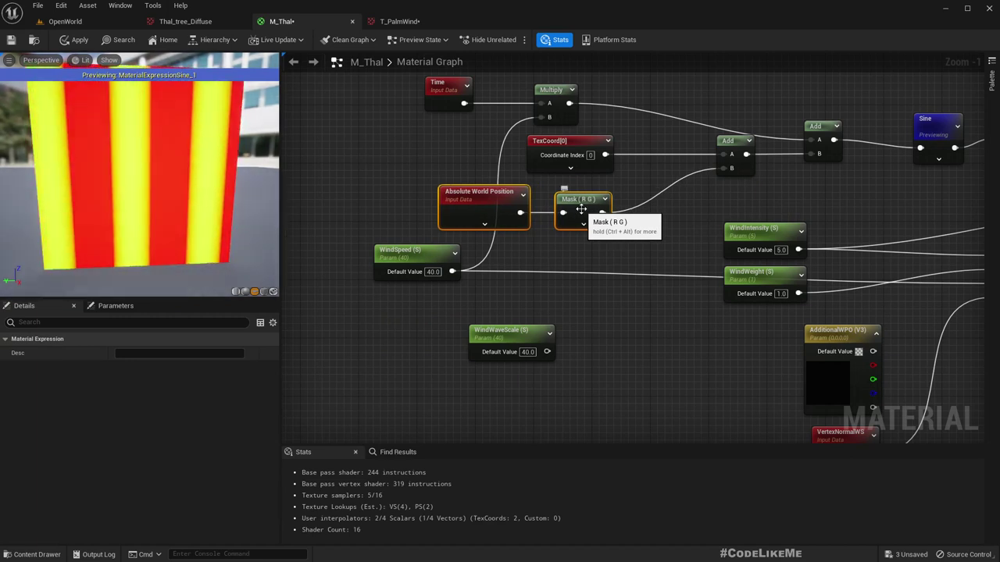
left_click_drag(734, 147, 660, 154)
right_click_drag(660, 154, 554, 169)
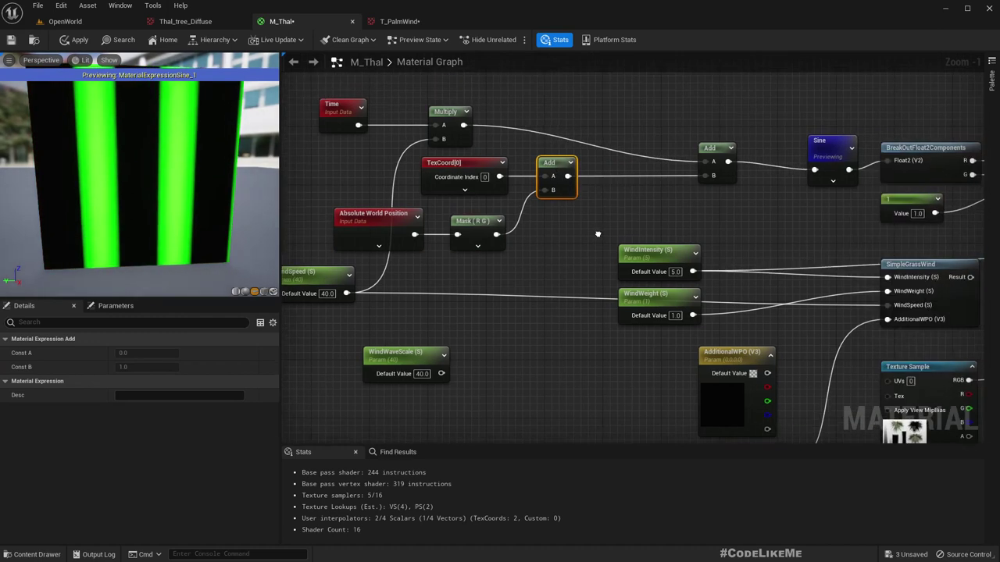
Insert a Divide node between the first Add and the second Add's B input, with WindWaveScale feeding its B input.
left_click_drag(568, 169, 625, 175)
left_click(496, 229)
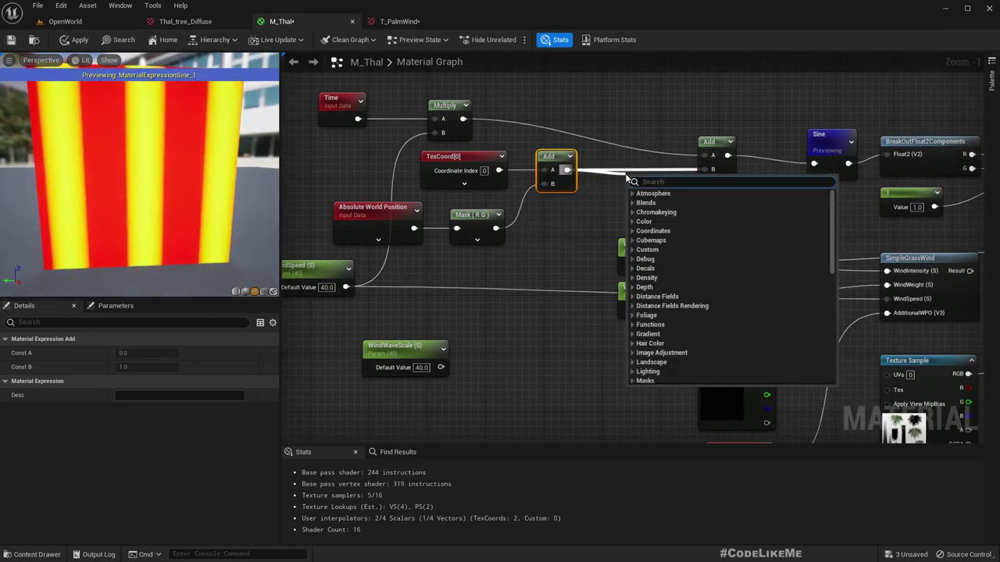
type("divide")
key("Return")
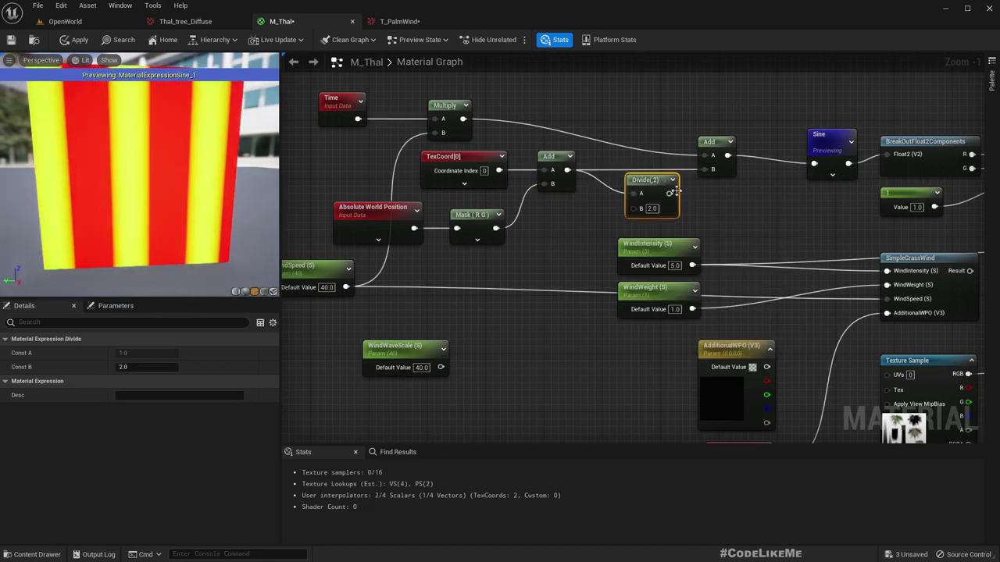
left_click_drag(669, 193, 705, 174)
left_click_drag(645, 181, 622, 164)
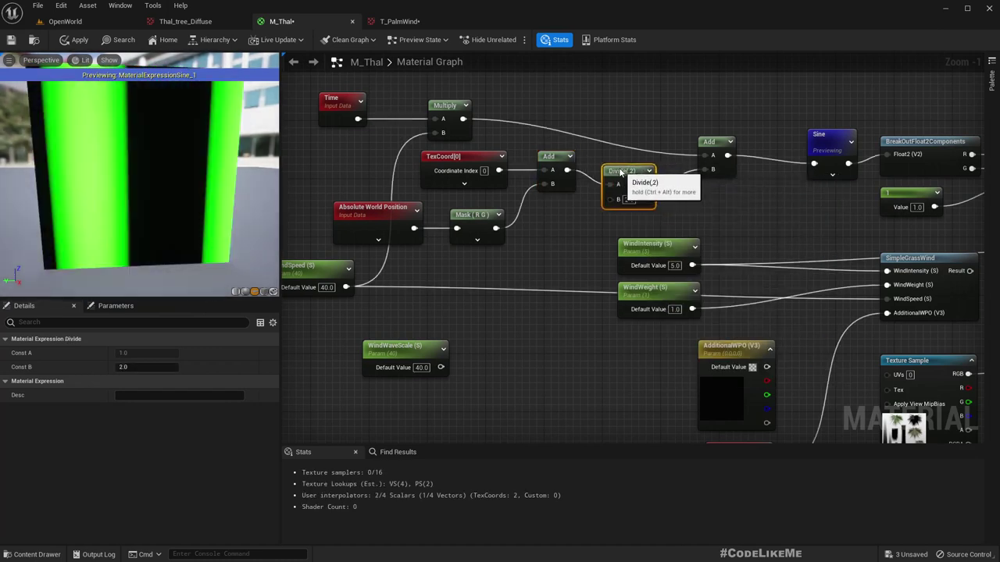
left_click_drag(440, 367, 616, 195)
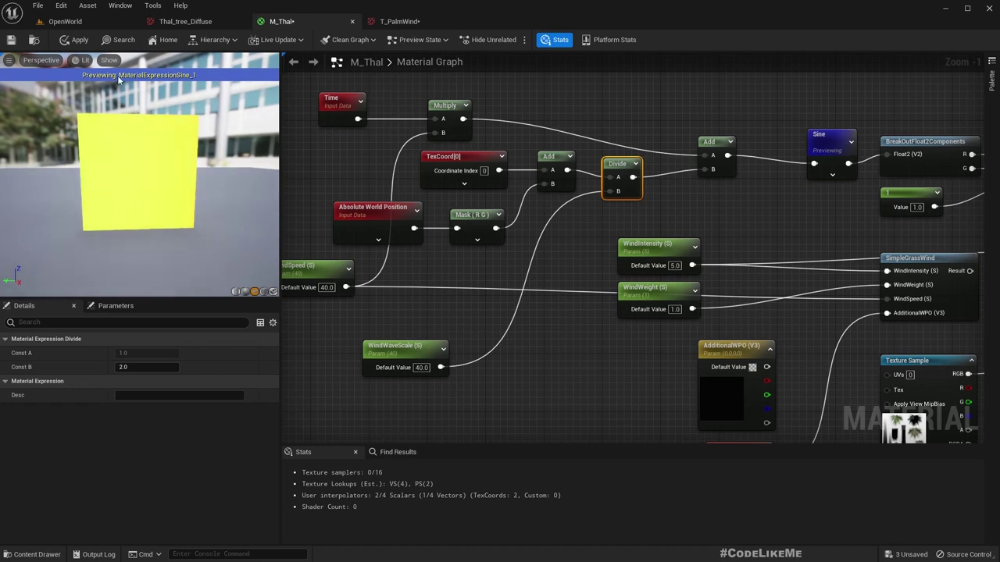
Check the palms' wave motion in the OpenWorld level from close up and from above.
left_click(64, 21)
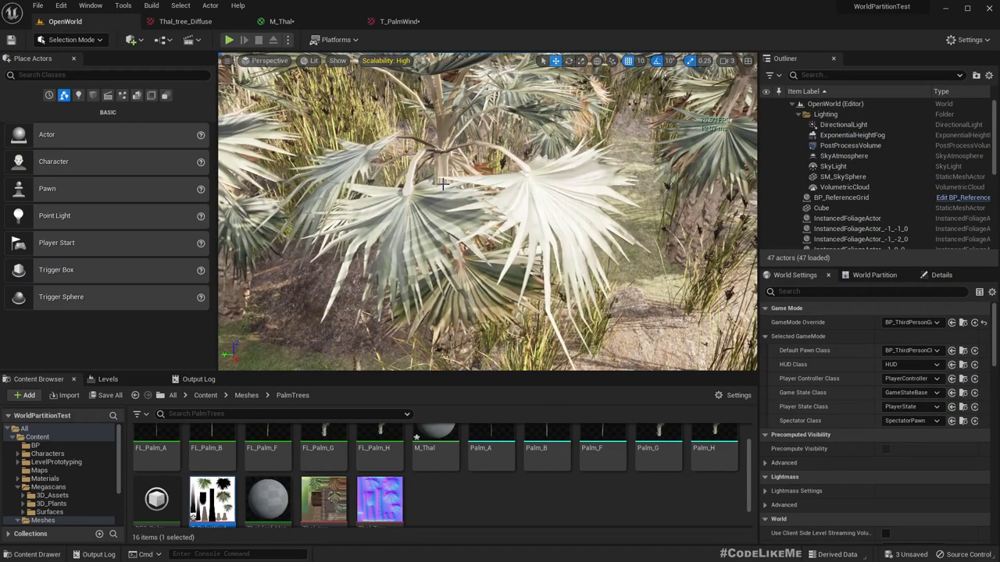
mouse_move(441, 185)
right_mouse_down()
mouse_move(394, 158)
mouse_move(426, 168)
mouse_move(422, 117)
mouse_move(395, 129)
mouse_move(420, 192)
mouse_move(438, 189)
right_mouse_up()
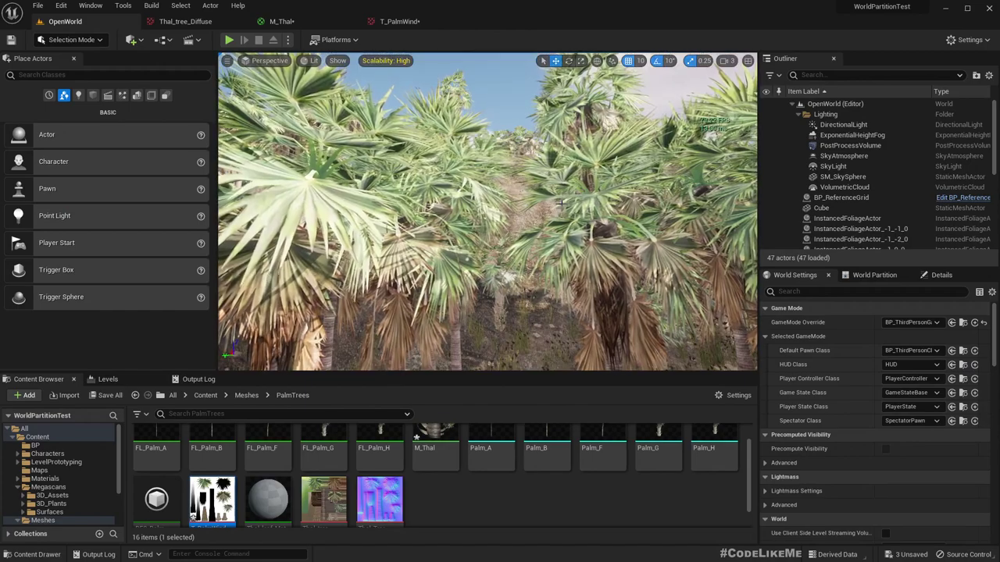
right_click_drag(560, 202, 560, 203)
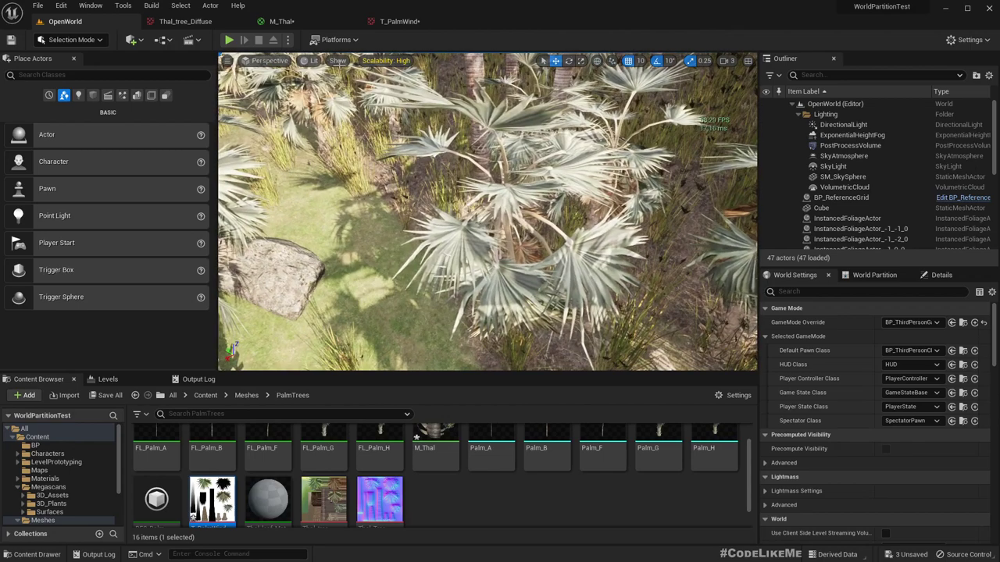
In M_Thal, place the Divide node between Mask (R G) and the first Add's B input.
left_click(283, 21)
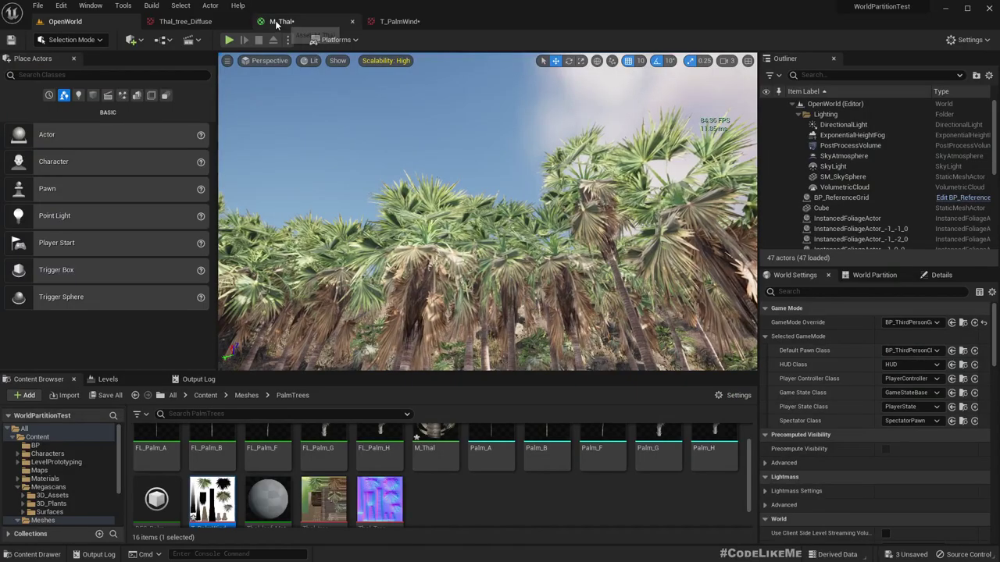
left_click(279, 21)
left_click_drag(544, 248, 534, 248)
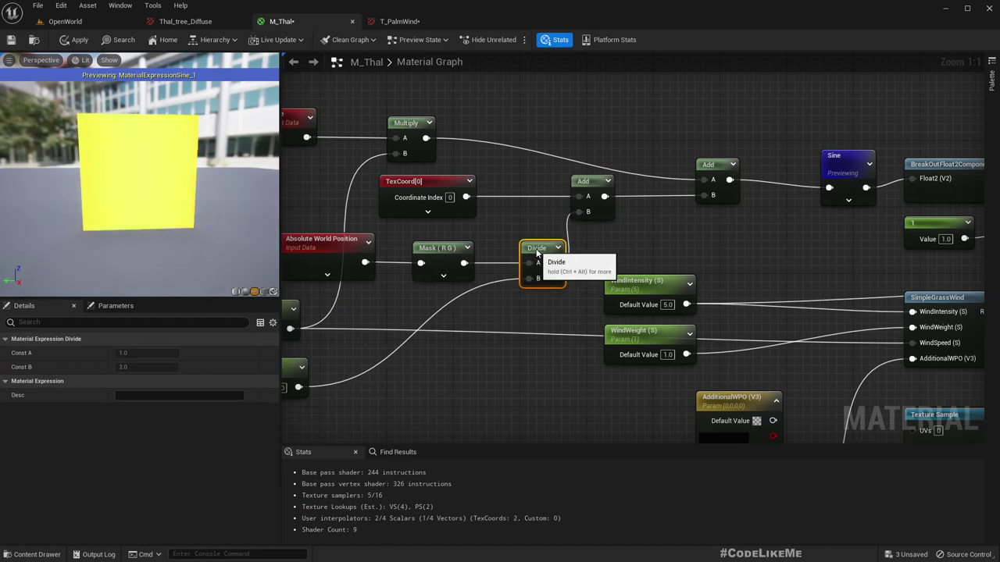
Bypass the first Add by connecting Divide directly to the second Add's B input, and apply the material.
left_click(425, 182)
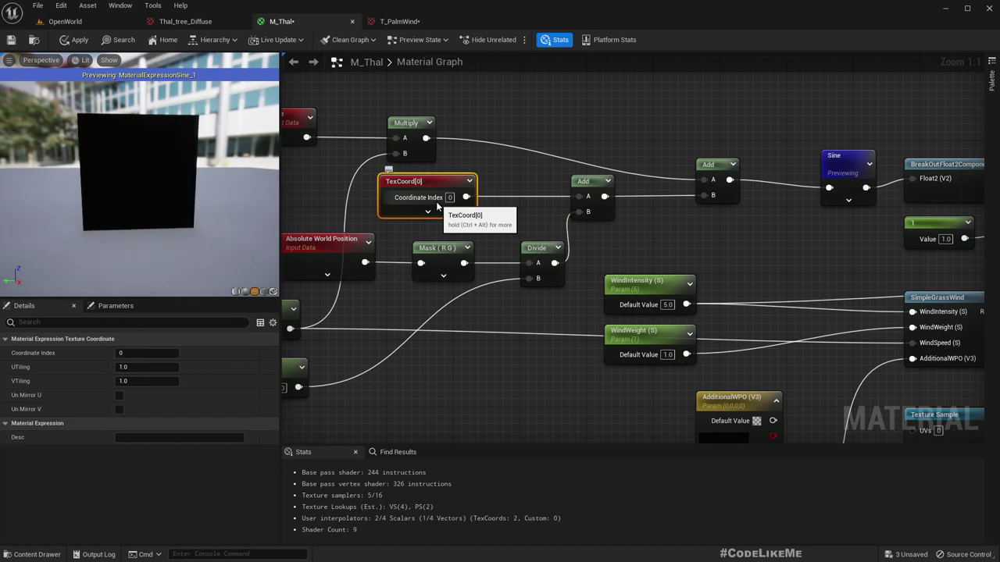
left_click(65, 21)
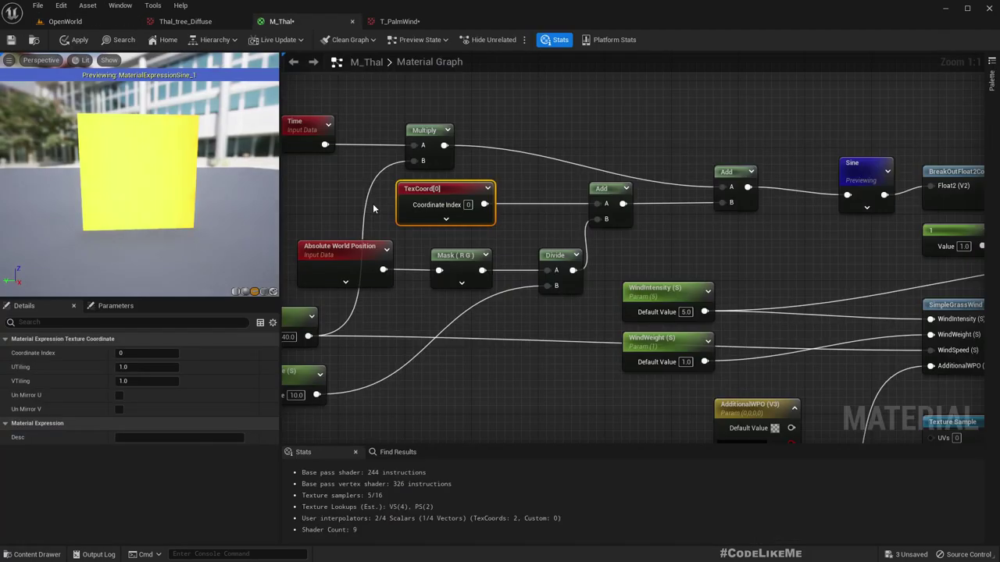
left_click_drag(572, 271, 722, 203)
left_click(75, 39)
Inspect the palms' wind motion in the OpenWorld level from several viewpoints, including a full-screen view.
left_click(66, 21)
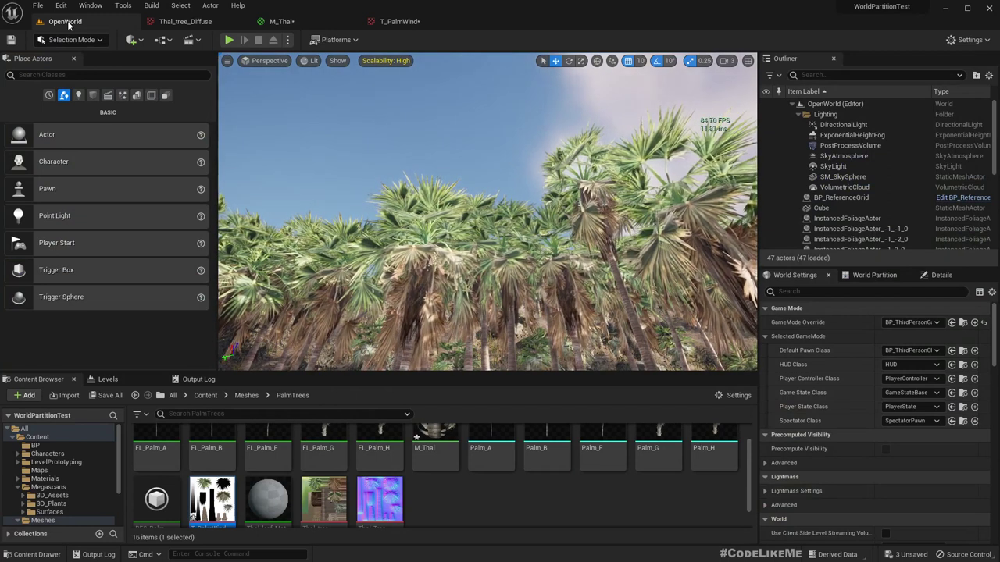
right_click_drag(286, 185, 293, 234)
key("w")
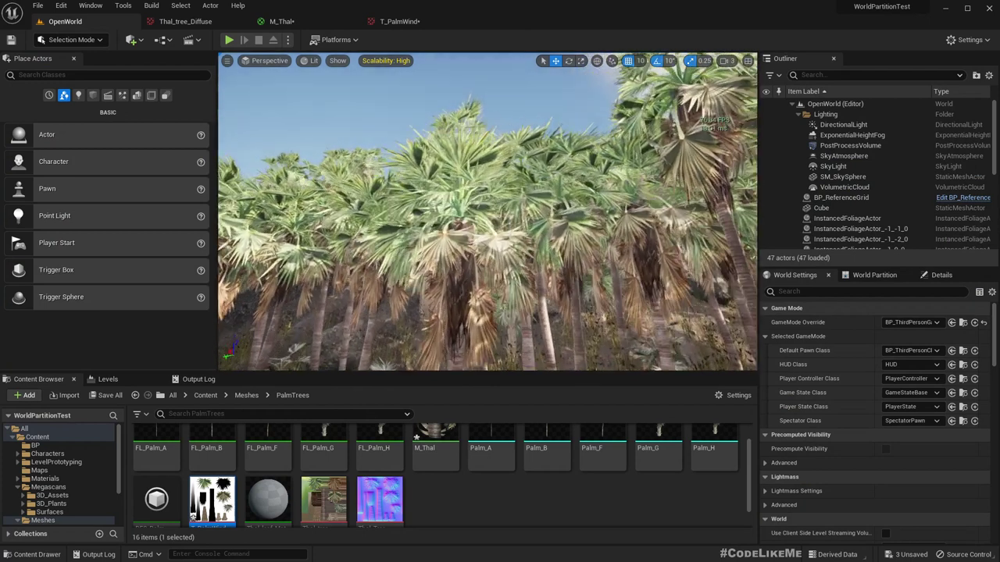
right_click_drag(295, 229, 299, 225)
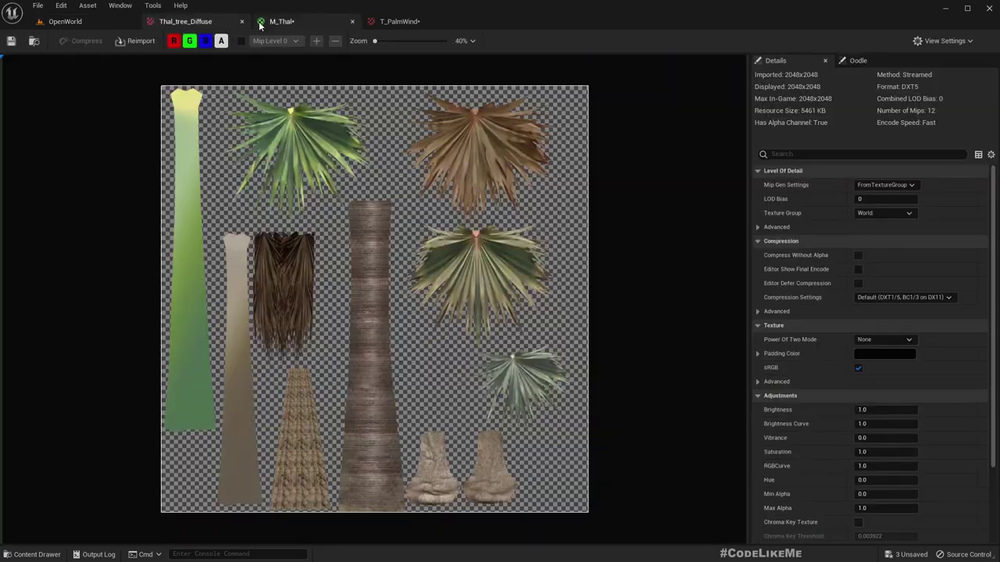
left_click(72, 23)
right_click_drag(381, 194, 390, 261)
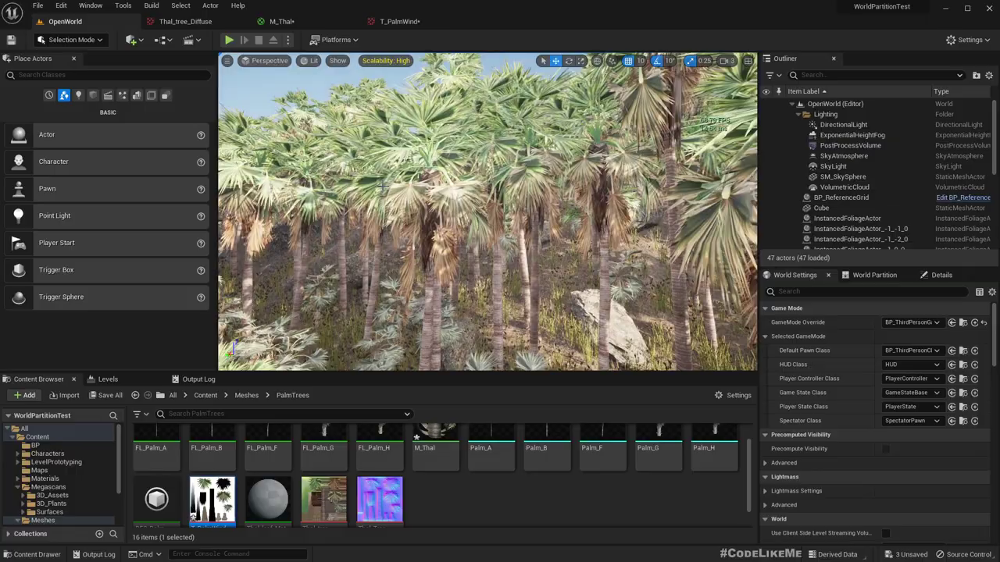
key("F11")
mouse_move(382, 185)
right_mouse_down()
mouse_move(312, 124)
mouse_move(383, 180)
right_mouse_up()
key("w")
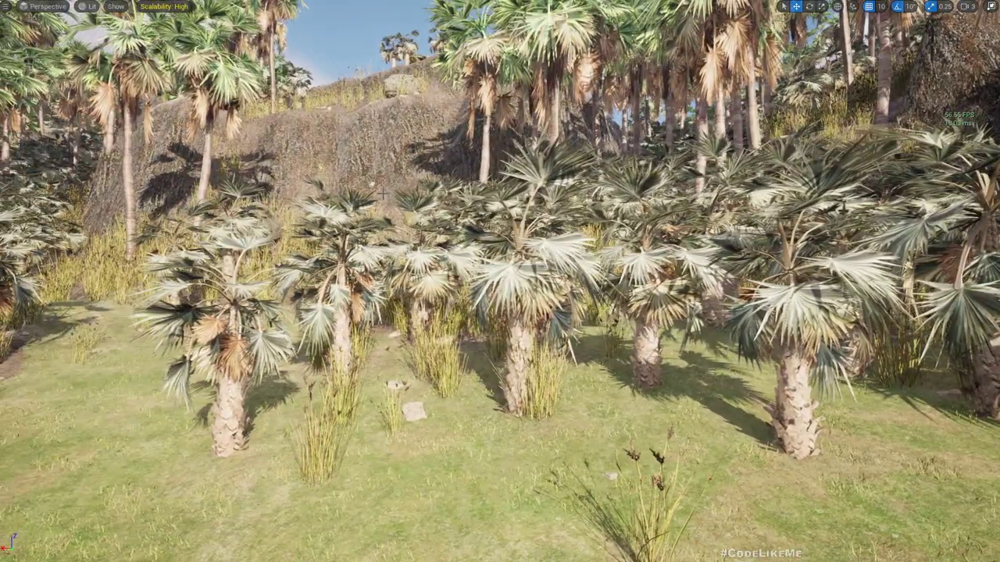
key("F11")
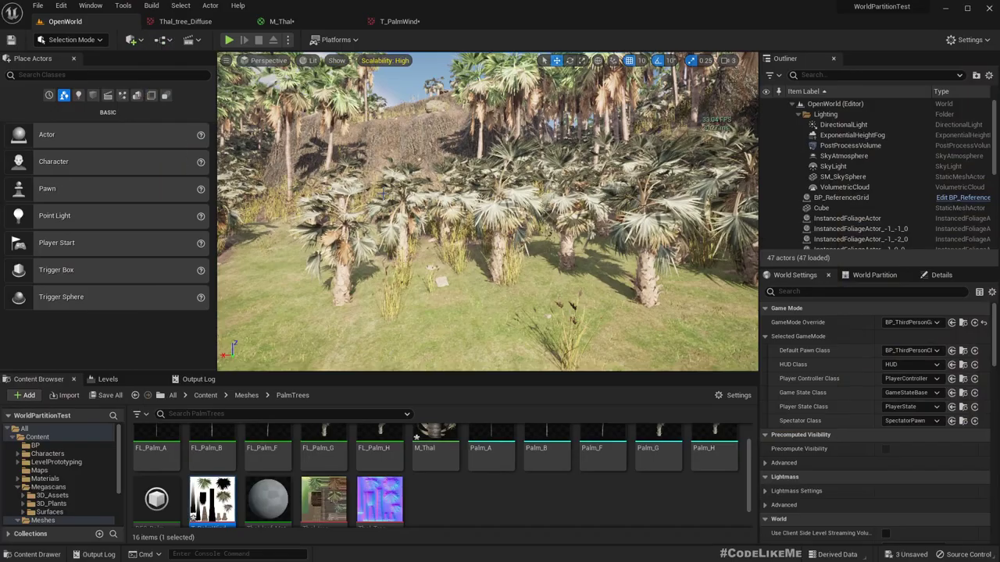
In M_Thal, move the Mask (R G) node up and connect Absolute World Position directly to Divide's A input.
left_click(281, 21)
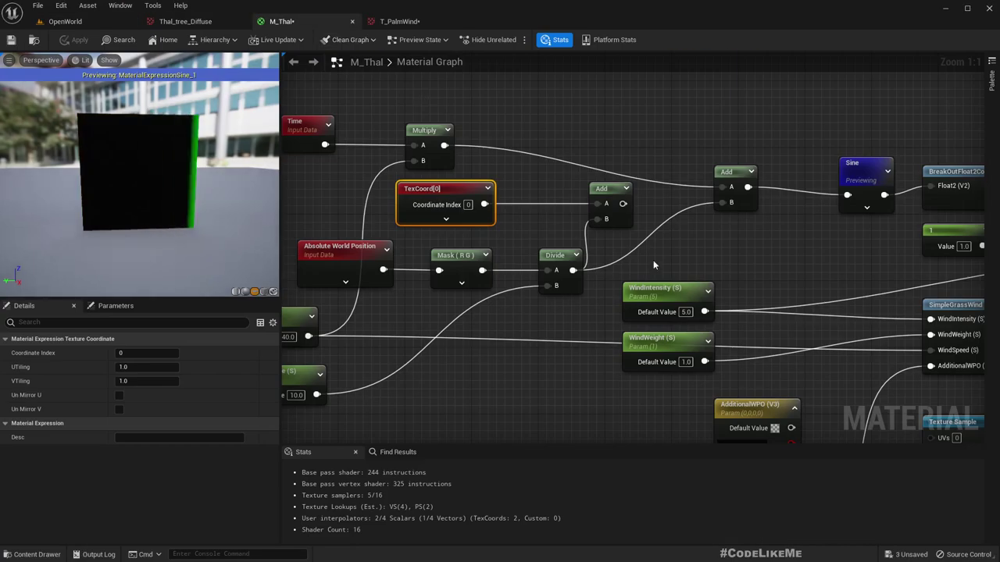
scroll(594, 228, "down", 4)
scroll(524, 246, "up", 3)
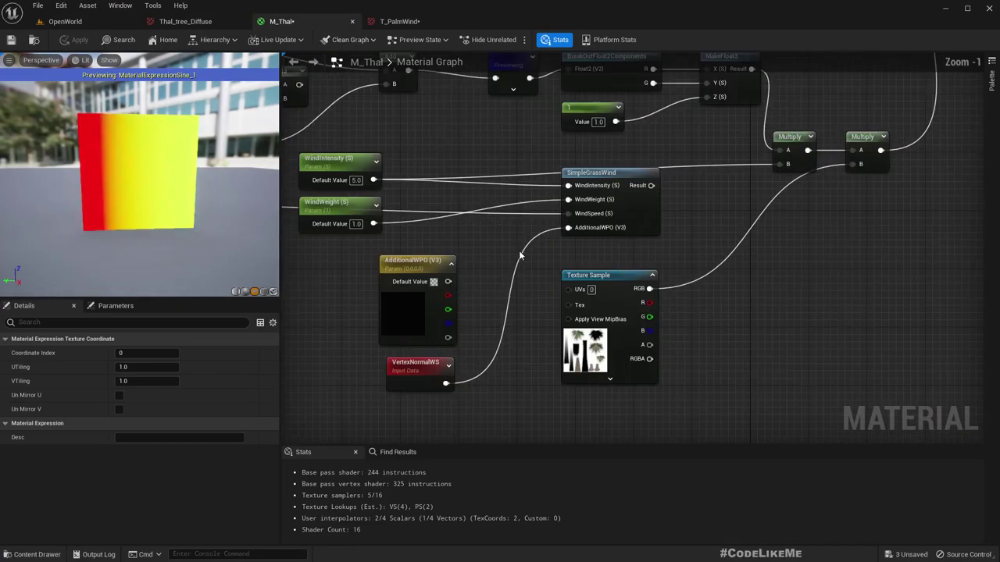
right_click_drag(697, 239, 984, 390)
scroll(671, 288, "up", 1)
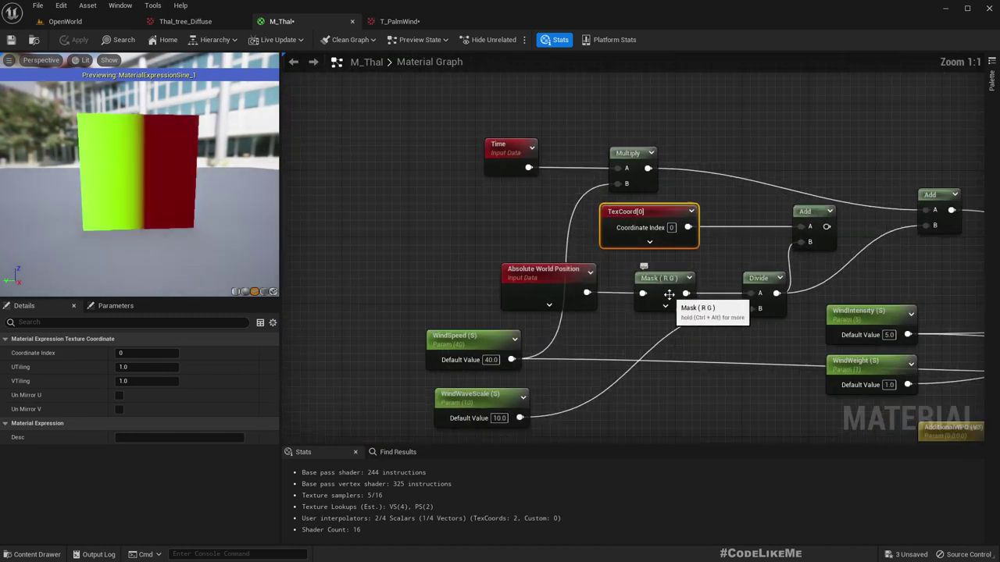
left_click(660, 284)
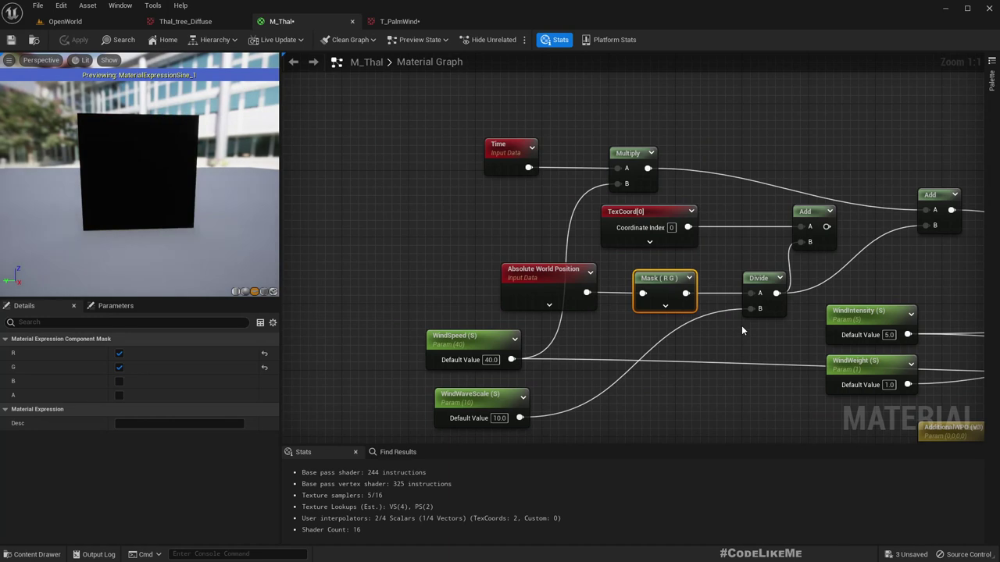
right_click_drag(741, 325, 679, 277)
right_click_drag(583, 148, 847, 247)
right_click_drag(458, 318, 578, 322)
left_click_drag(540, 269, 538, 264)
left_click_drag(467, 273, 631, 275)
Review the wave node chain in the M_Thal graph and stop previewing the Sine node.
right_click_drag(623, 317, 408, 312)
scroll(469, 318, "down", 3)
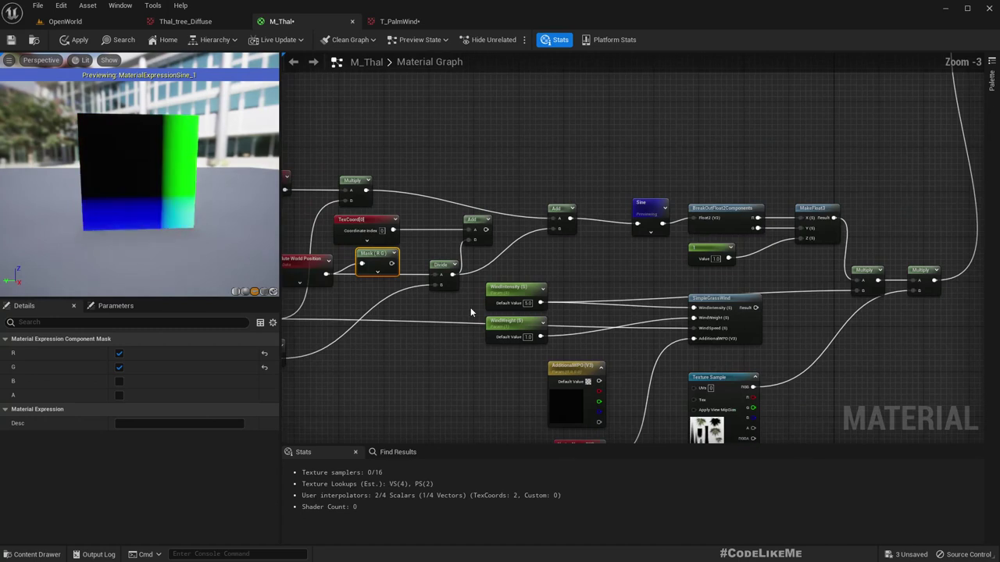
right_click_drag(694, 298, 517, 282)
scroll(426, 373, "up", 3)
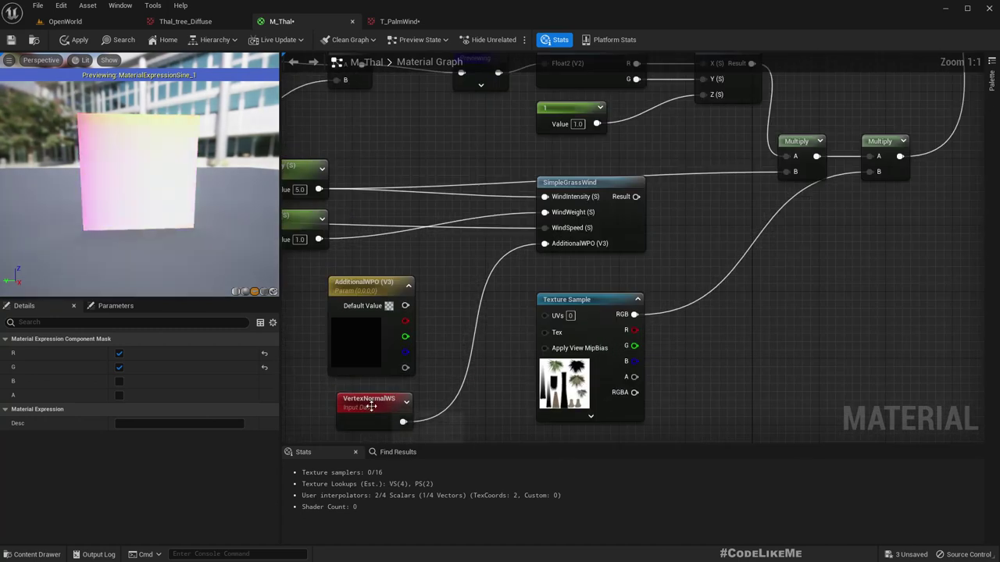
left_click(395, 409)
right_click_drag(401, 140, 790, 298)
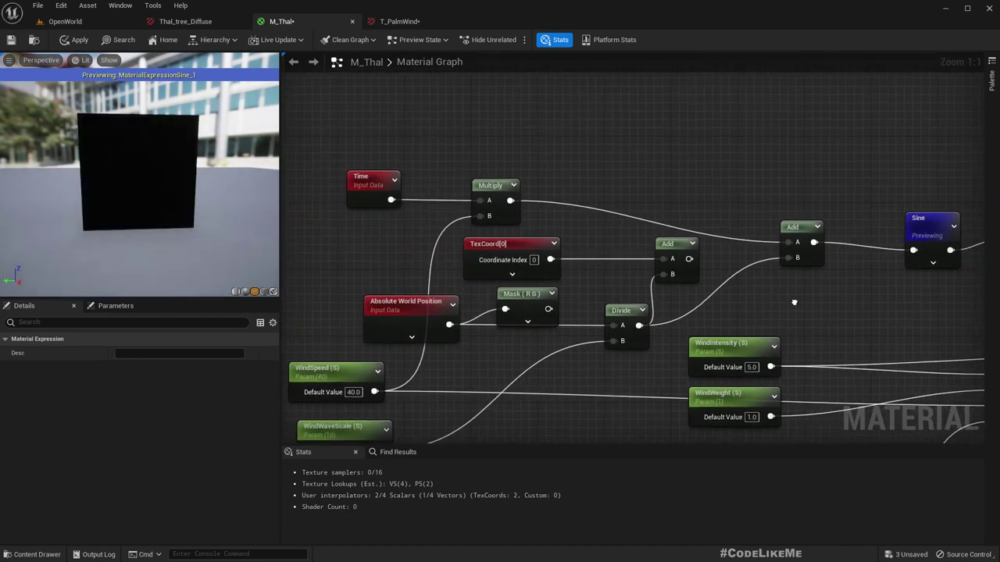
left_click(532, 303)
right_click_drag(624, 299, 382, 315)
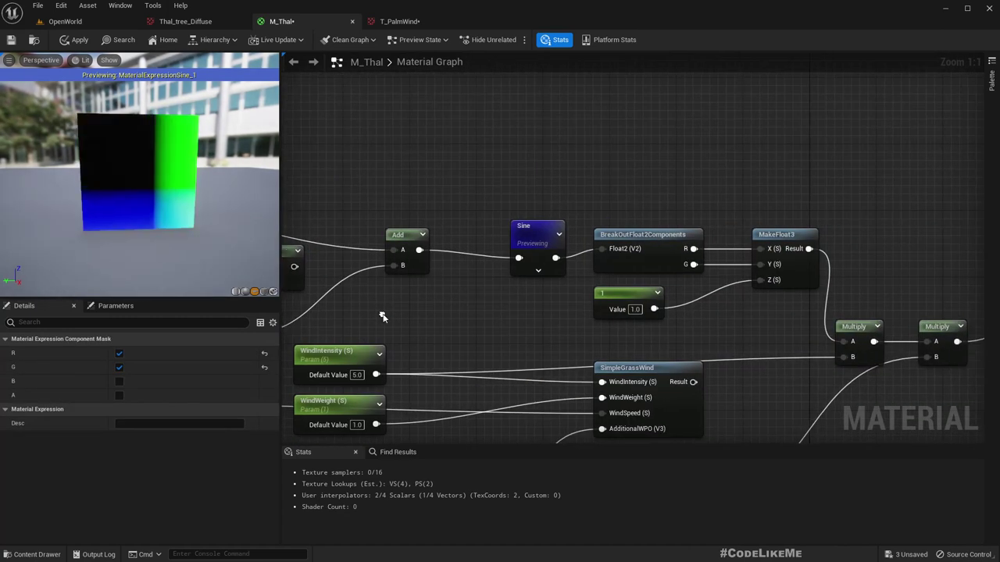
right_click(537, 239)
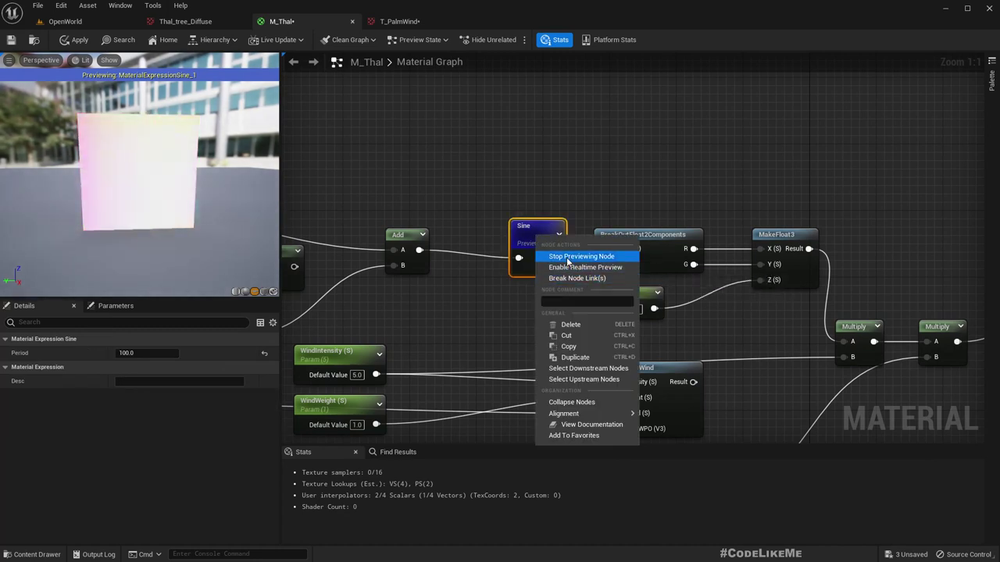
left_click(570, 256)
Move BreakOutFloat2Components up, connect Sine directly to the first Multiply's A input after MakeFloat3, and apply the material.
right_click_drag(498, 320, 430, 313)
left_click_drag(579, 232, 586, 190)
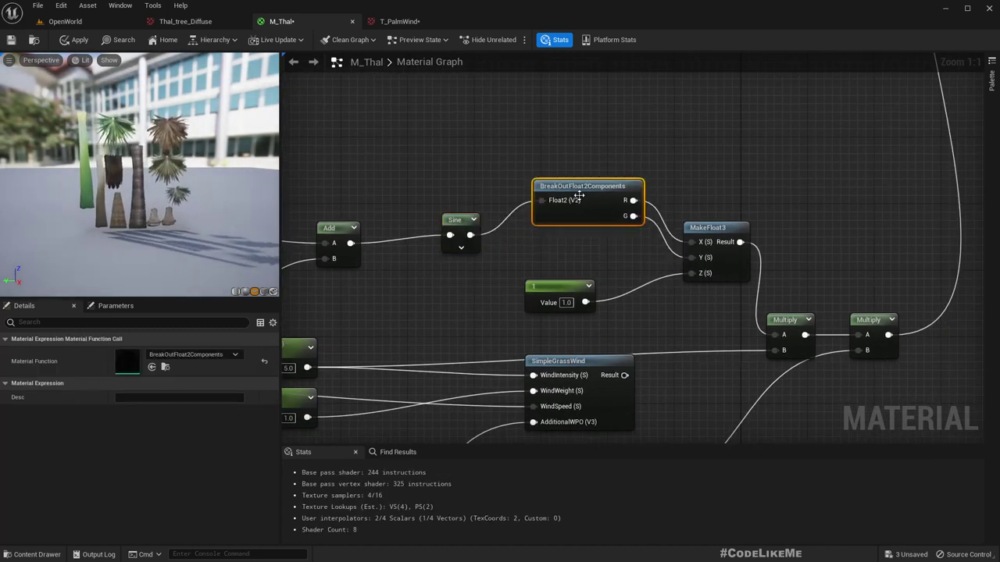
left_click_drag(469, 235, 772, 334)
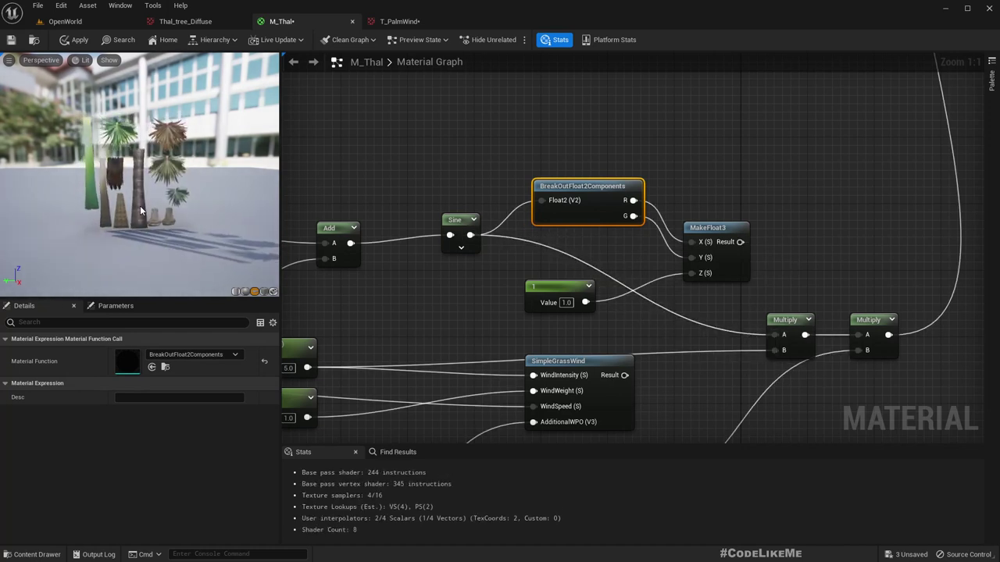
left_click(79, 41)
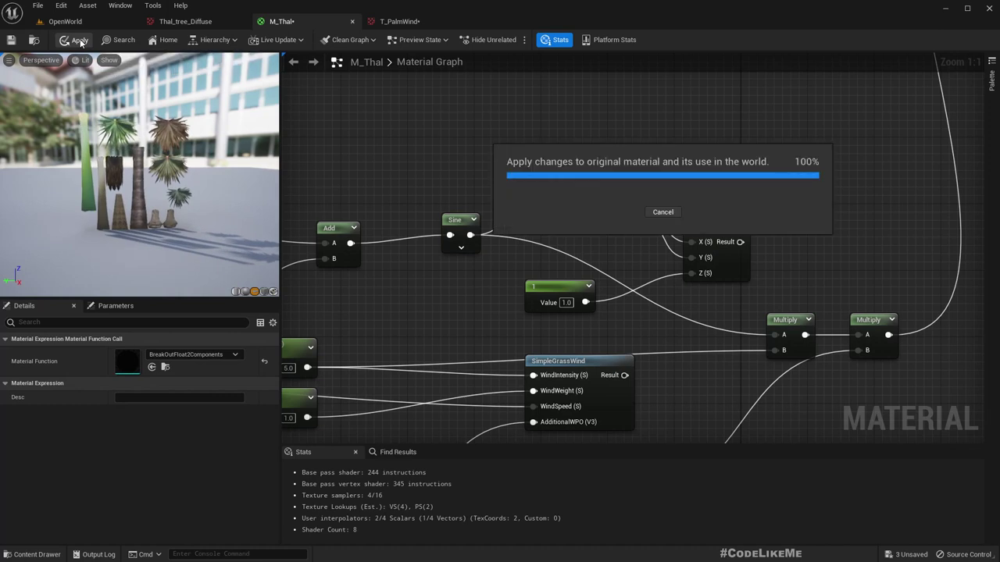
Inspect the palms' wind motion in the OpenWorld level from several viewpoints, including from above in full screen.
left_click(65, 21)
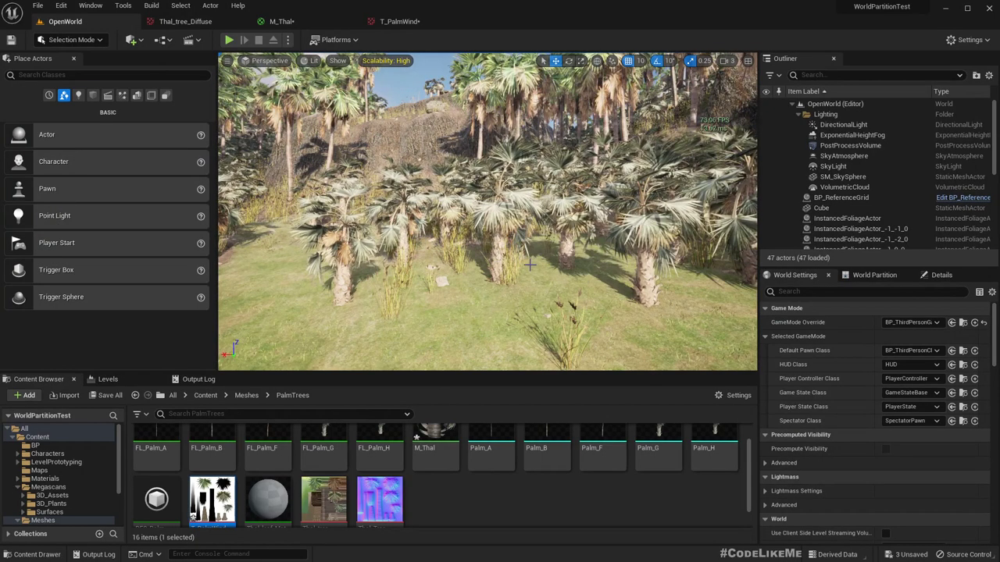
mouse_move(529, 265)
right_mouse_down()
mouse_move(671, 238)
mouse_move(531, 265)
right_mouse_up()
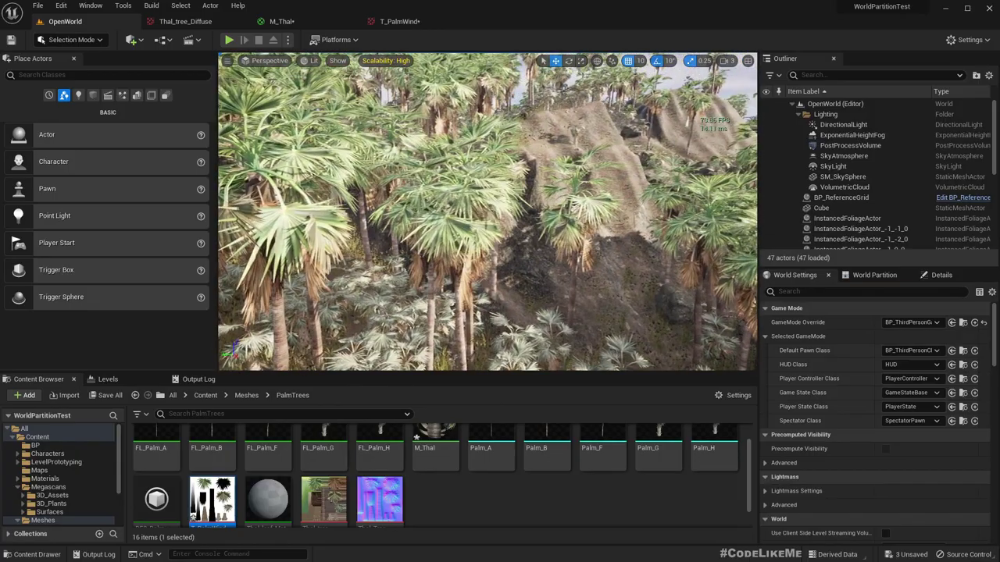
key("F11")
right_click_drag(539, 261, 540, 261)
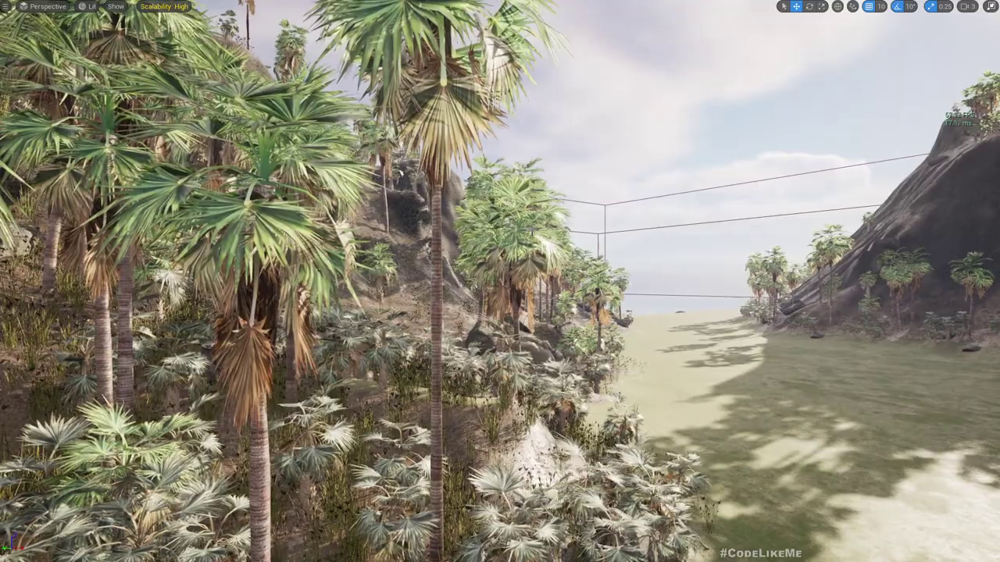
right_click_drag(499, 282, 476, 254)
key("w")
key("w")
key("s")
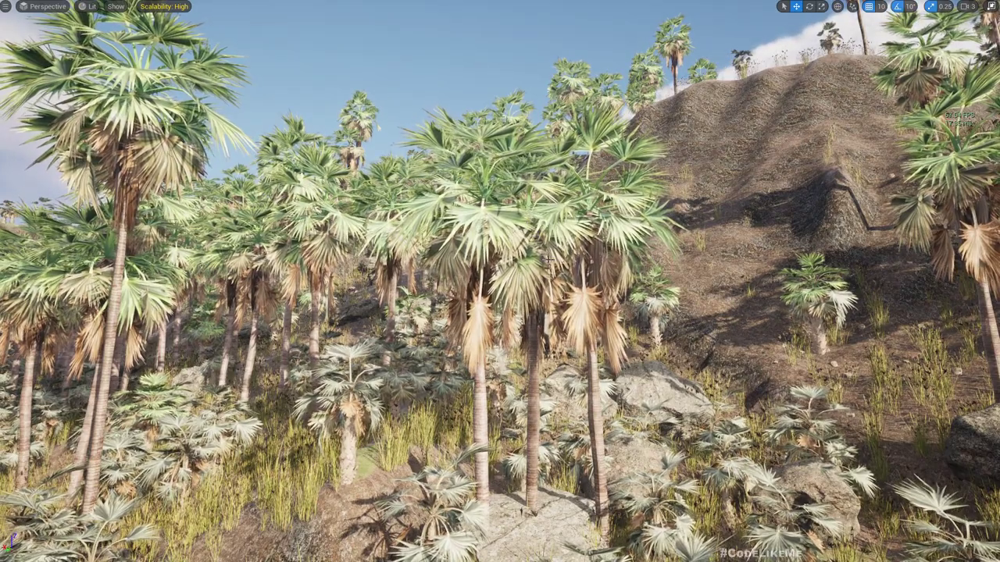
right_click_drag(528, 230, 497, 240)
key("F11")
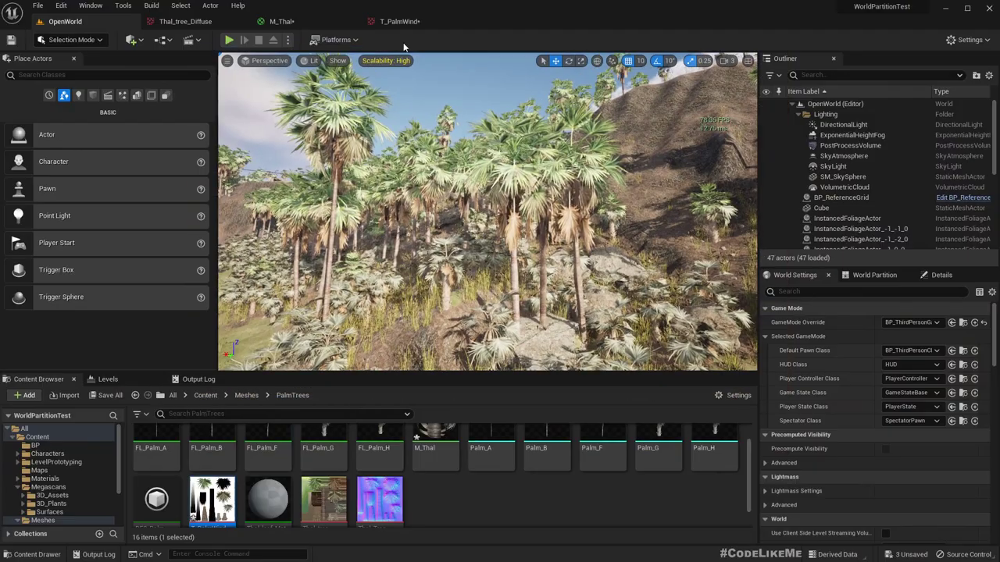
Set the WindWaveScale parameter's default value to 1 in M_Thal and check the palms in OpenWorld.
left_click(282, 21)
right_click_drag(412, 299, 695, 189)
right_click_drag(439, 303, 735, 283)
type("1")
key("Return")
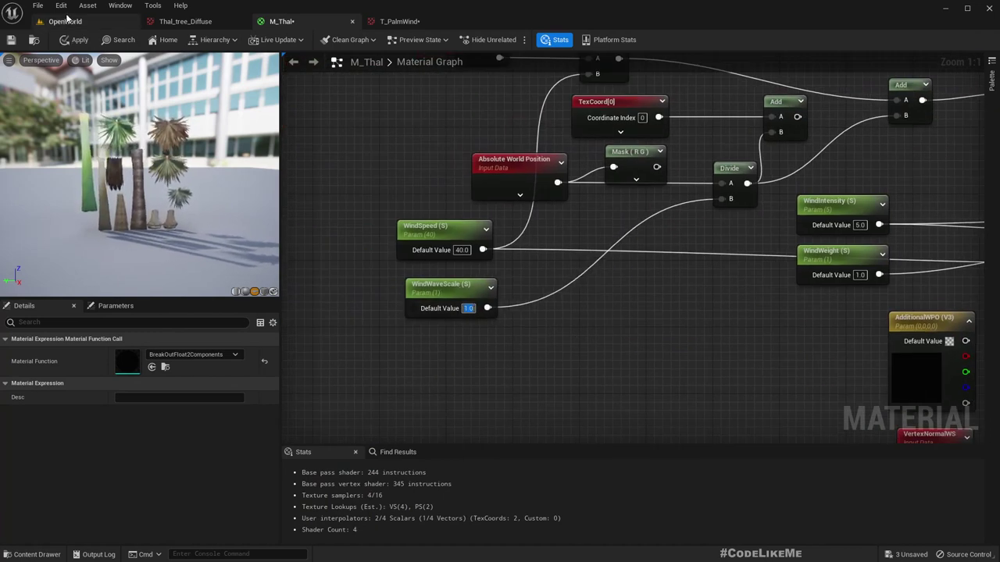
left_click(66, 20)
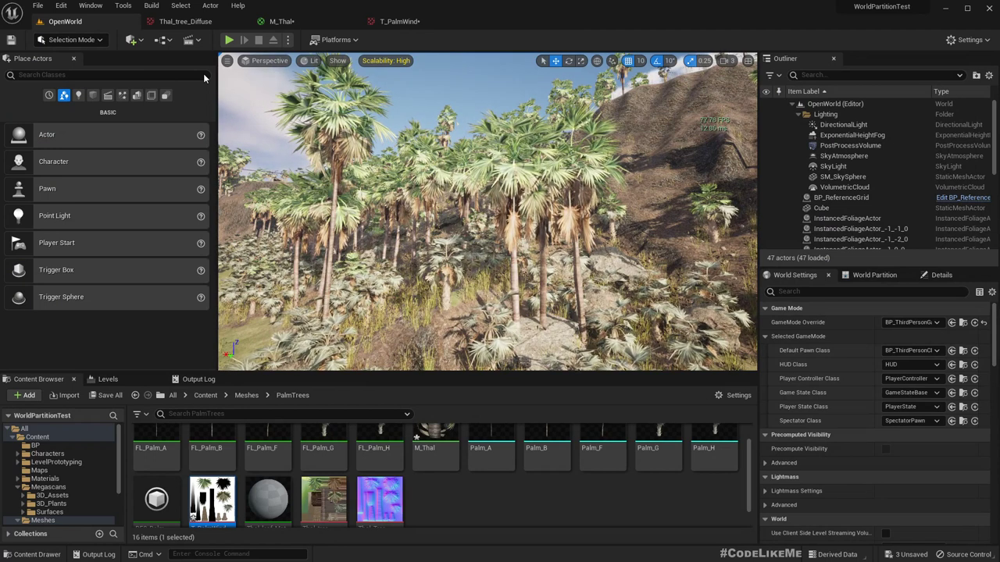
Set WindWaveScale's default value to 2 in M_Thal and view the palms in OpenWorld again.
left_click(279, 21)
type("2")
key("Return")
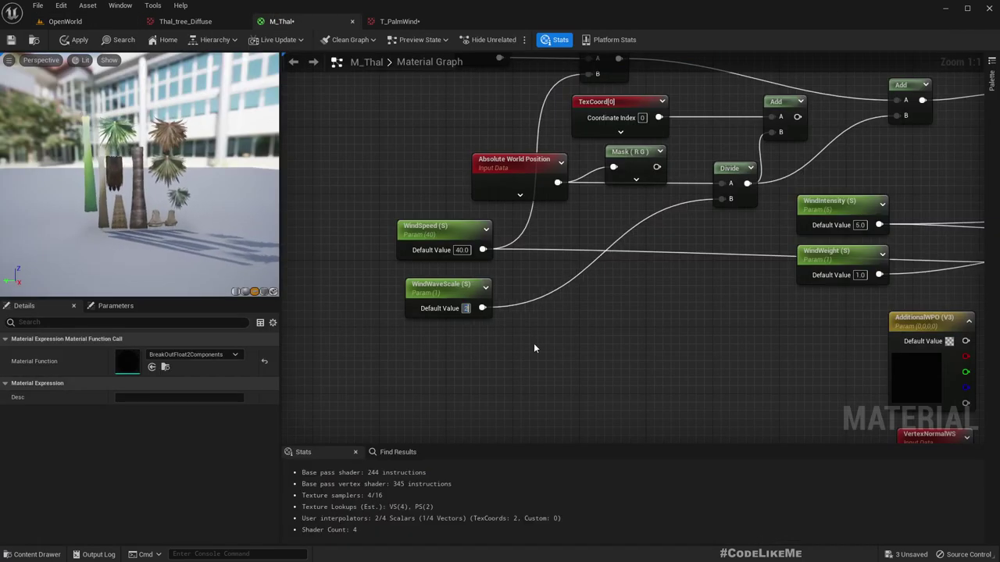
left_click(66, 21)
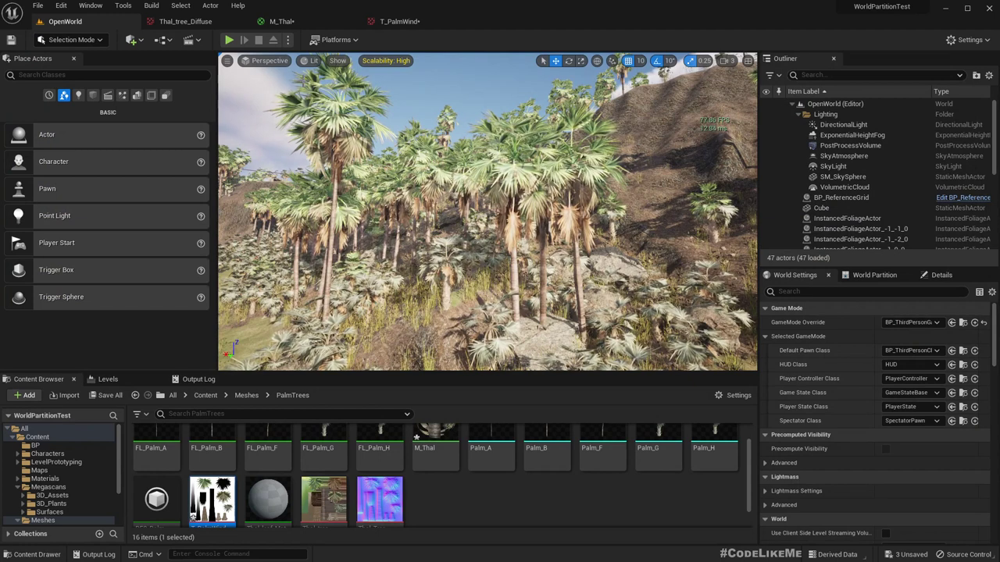
scroll(517, 100, "up", 5)
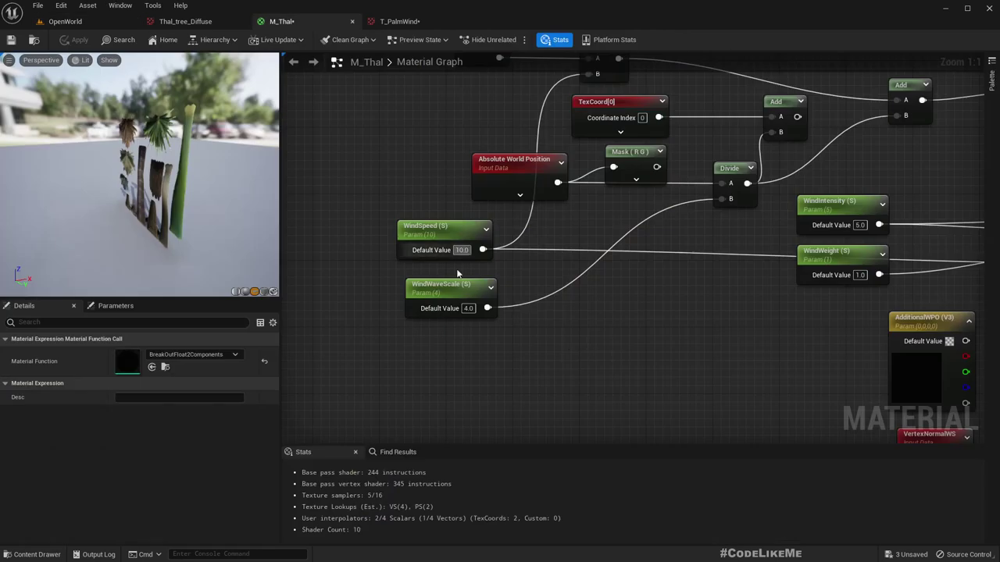
Line up the WindWaveScale node beneath WindSpeed in M_Thal, and play the OpenWorld level in full screen.
left_click_drag(461, 290, 454, 293)
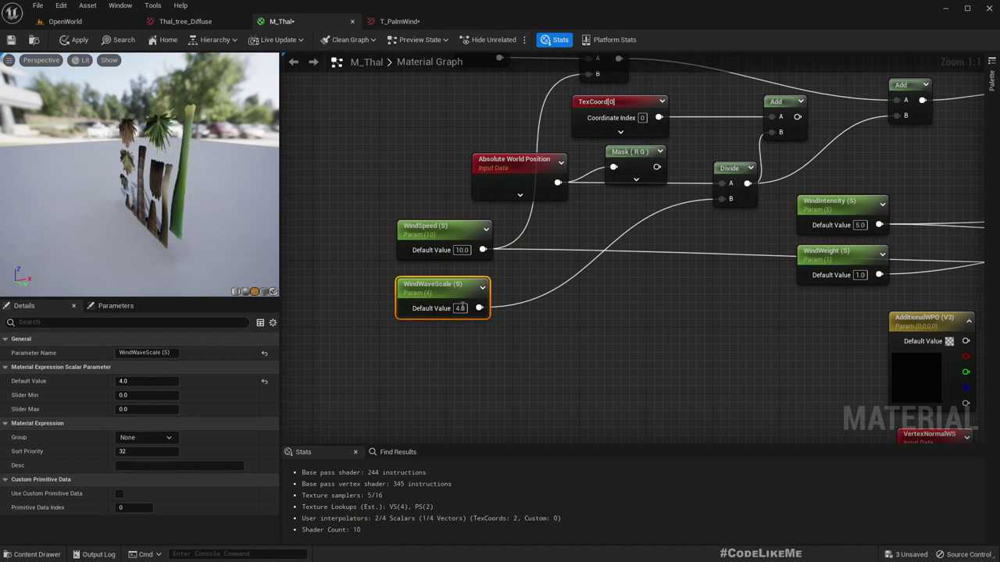
left_click(89, 25)
left_click(469, 203)
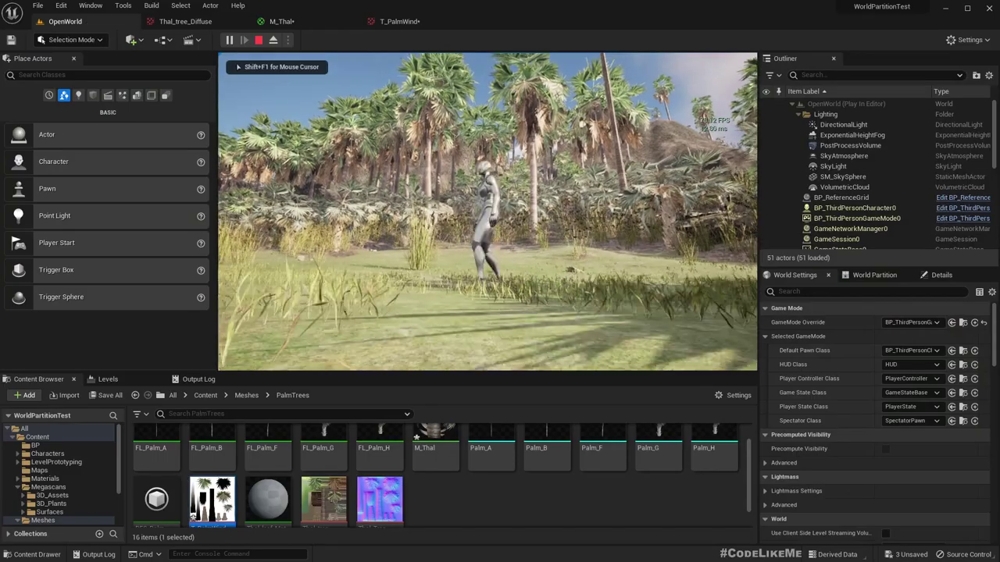
key("F11")
key("F11")
left_click(500, 282)
Walk the character around the palm grove and examine the wind motion of the trees from ground level.
key("w")
key("d")
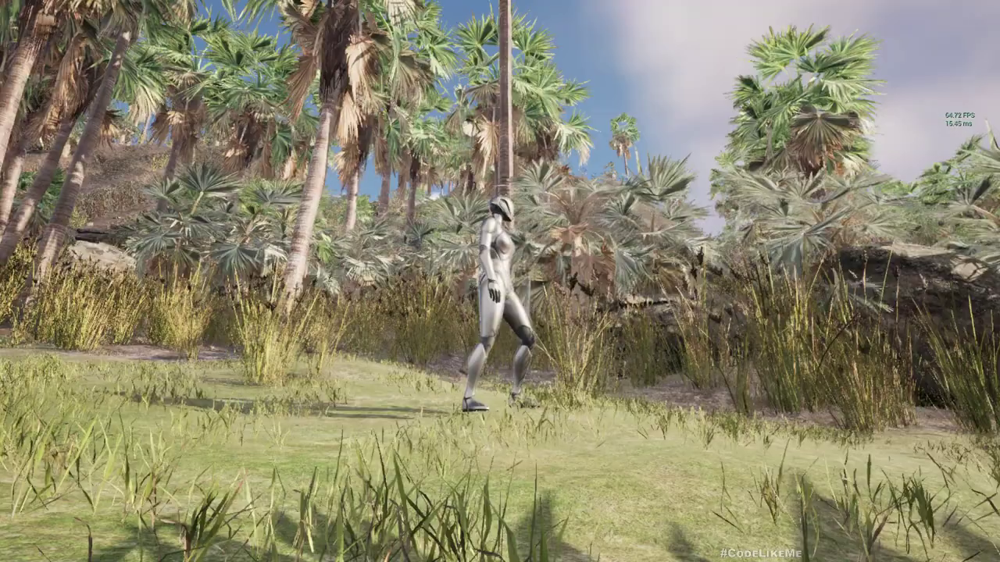
key("w")
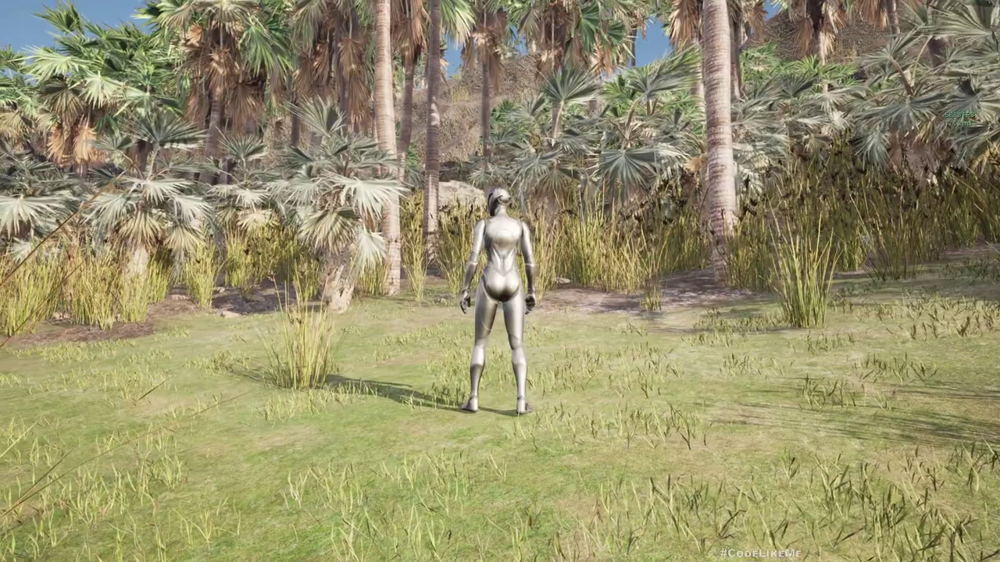
key("w")
key("w")
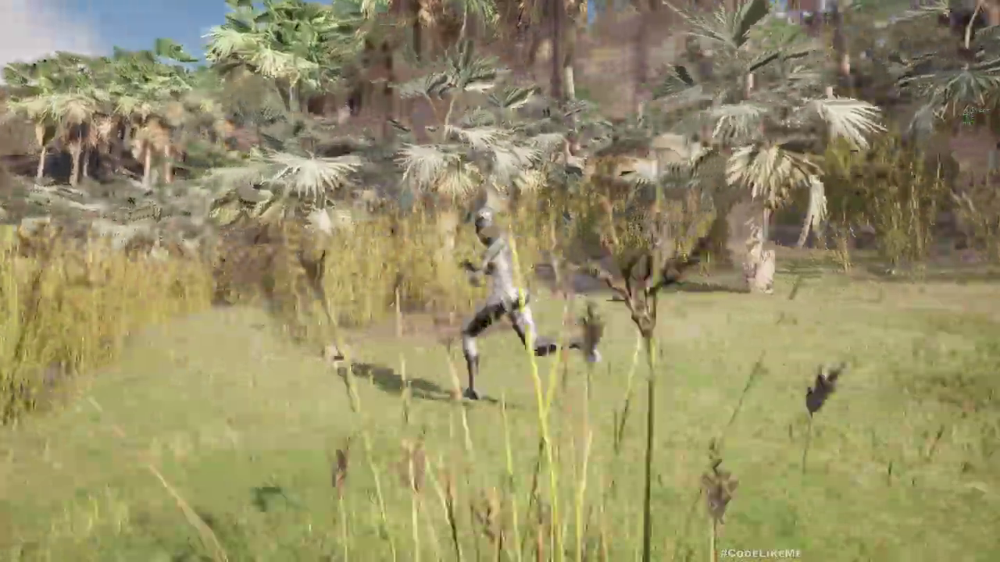
key("a")
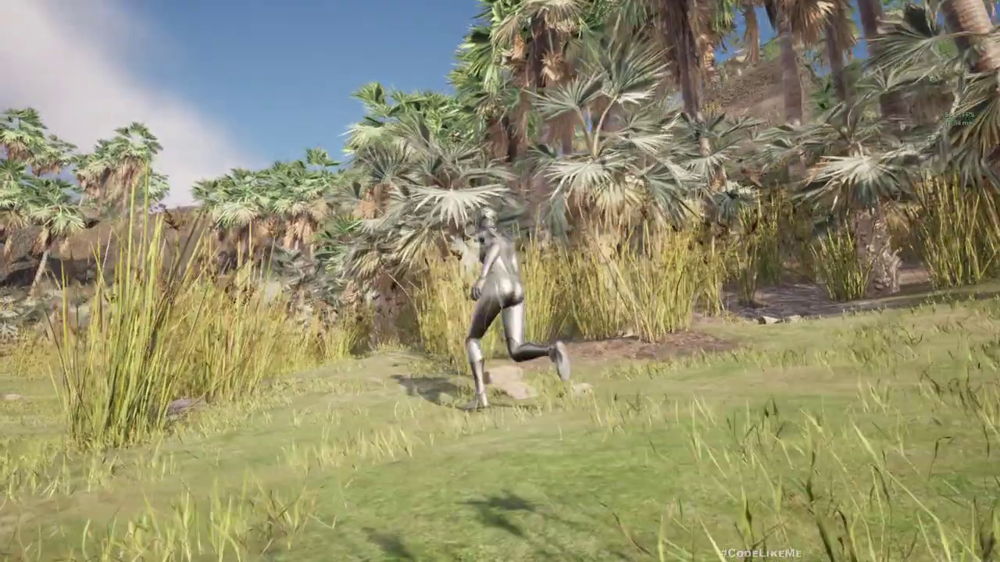
key("s")
key("a")
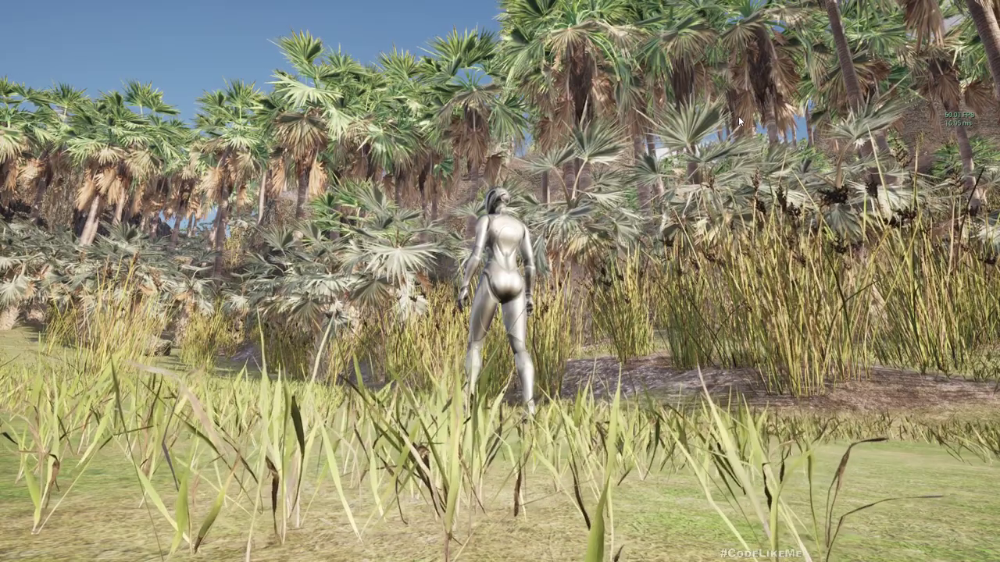
key("Escape")
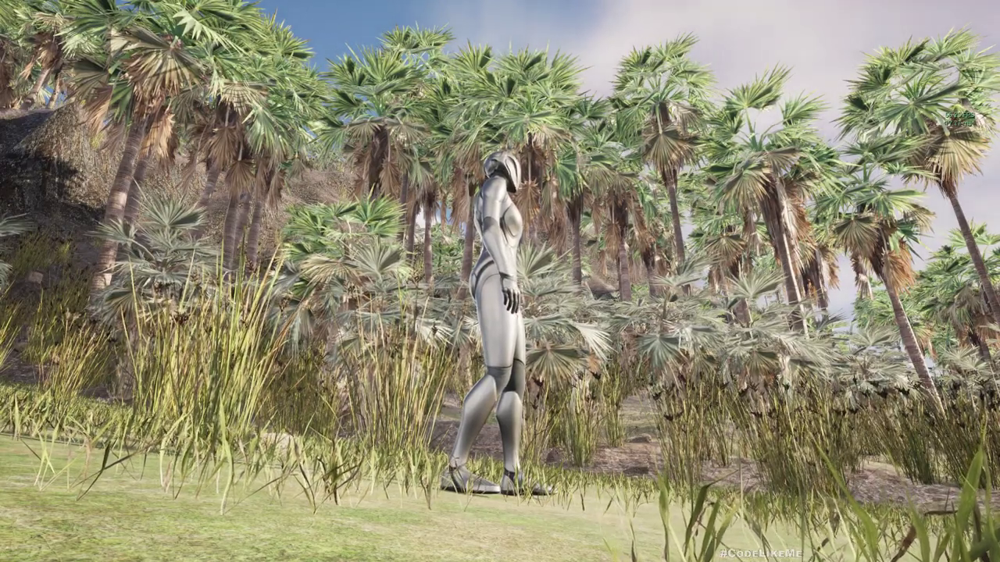
key("w")
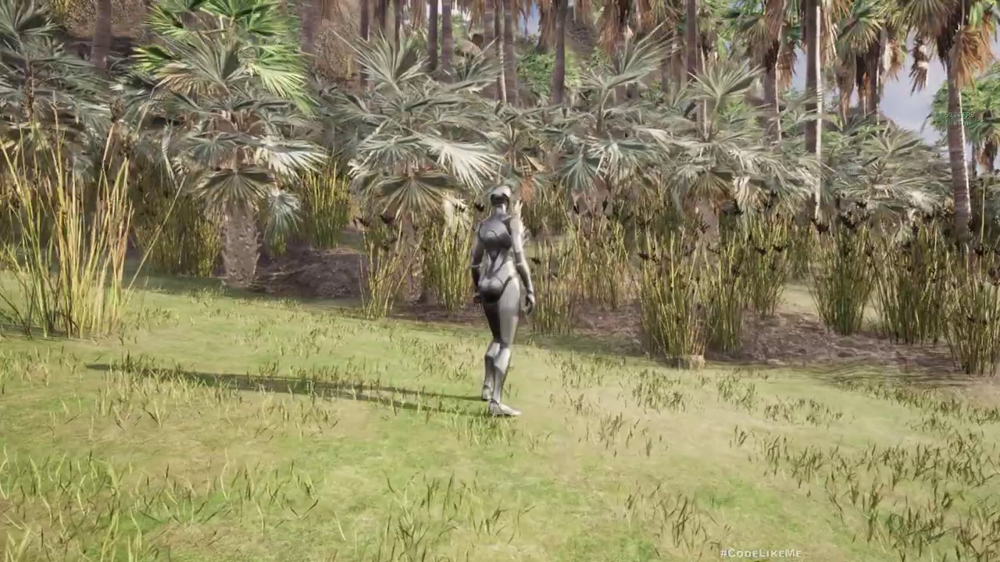
key("d")
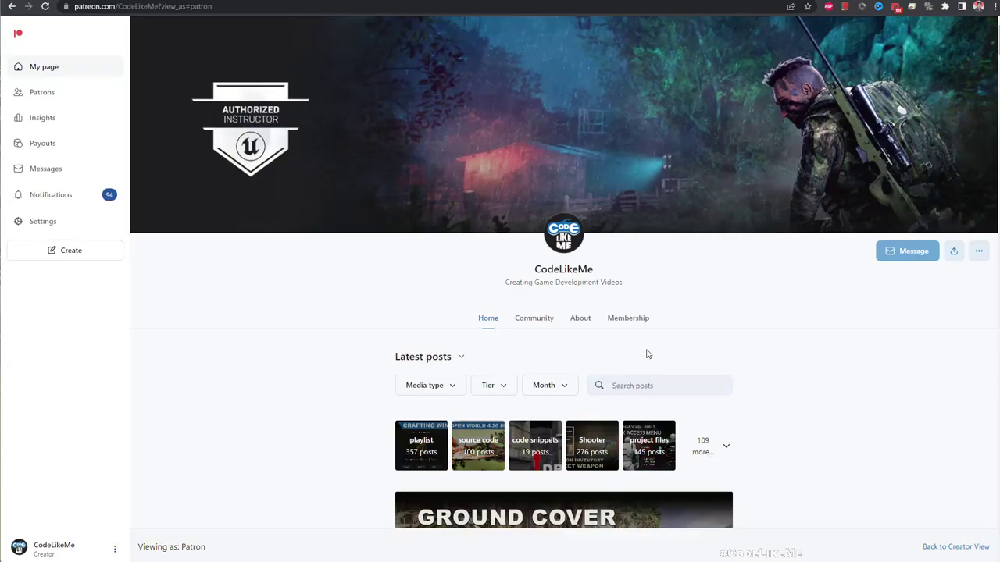
Switch to the CodeLikeMe Patreon page in the browser and look through its latest posts and project files.
scroll(646, 354, "down", 13)
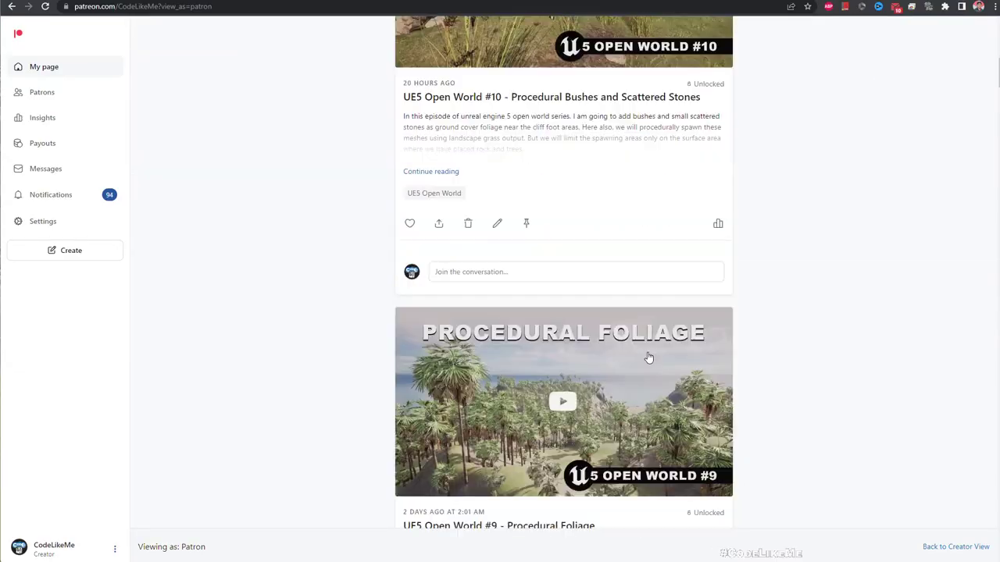
scroll(649, 364, "down", 15)
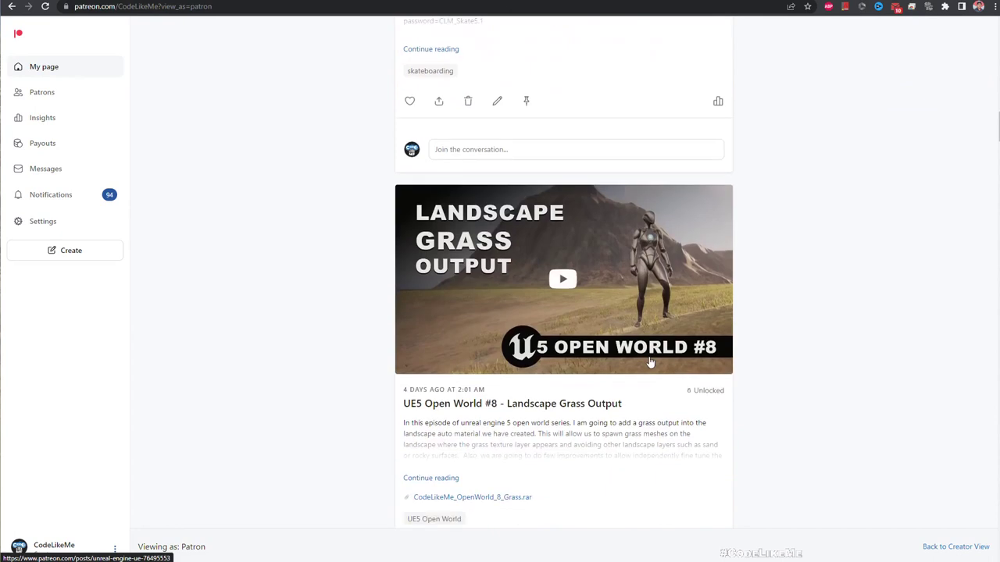
scroll(652, 363, "down", 15)
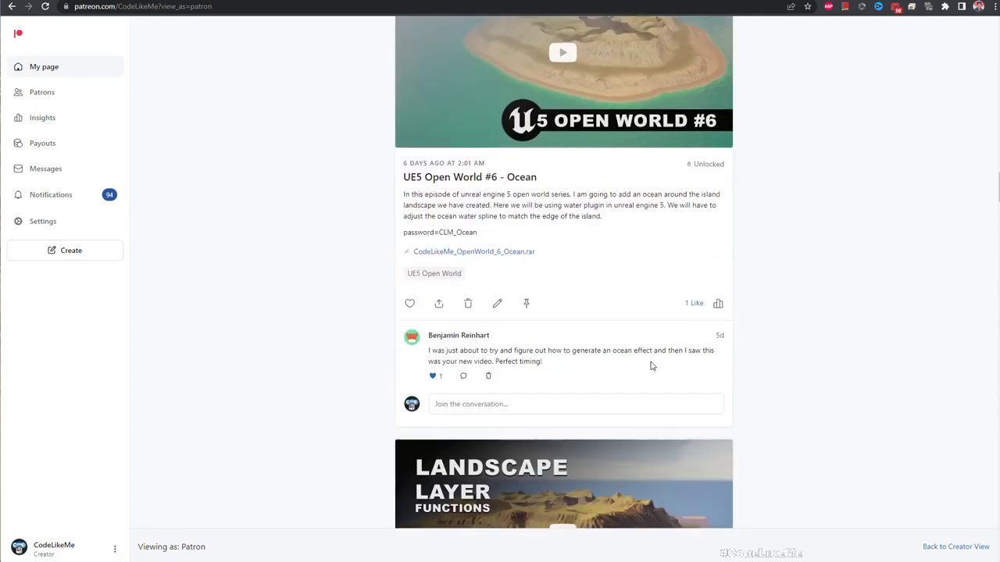
scroll(652, 367, "down", 15)
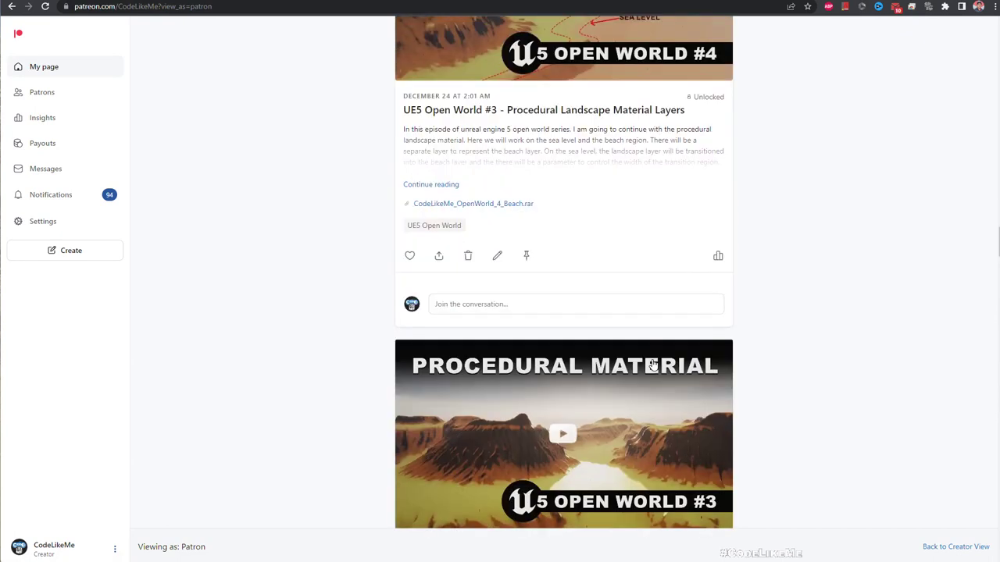
scroll(652, 365, "down", 15)
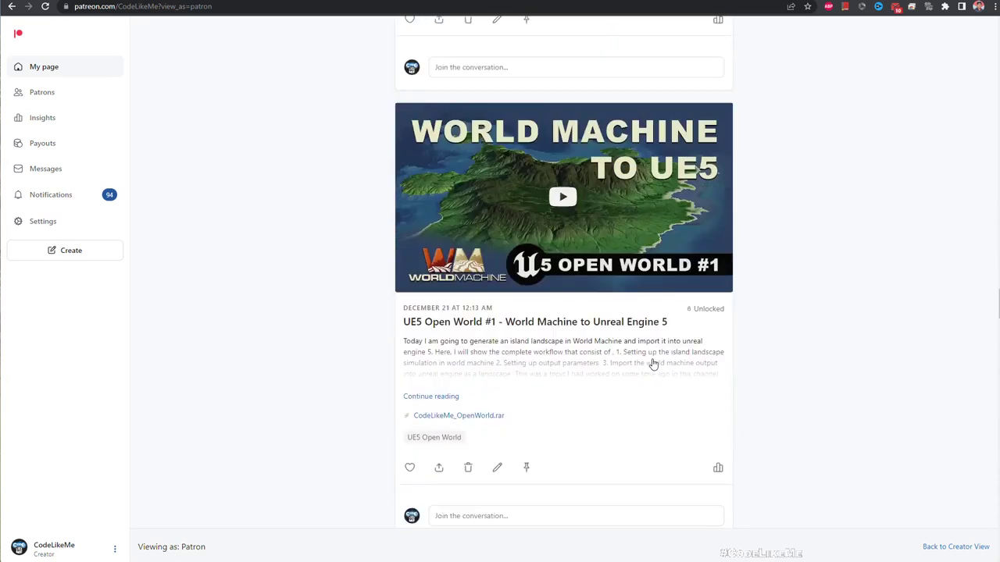
scroll(653, 365, "down", 15)
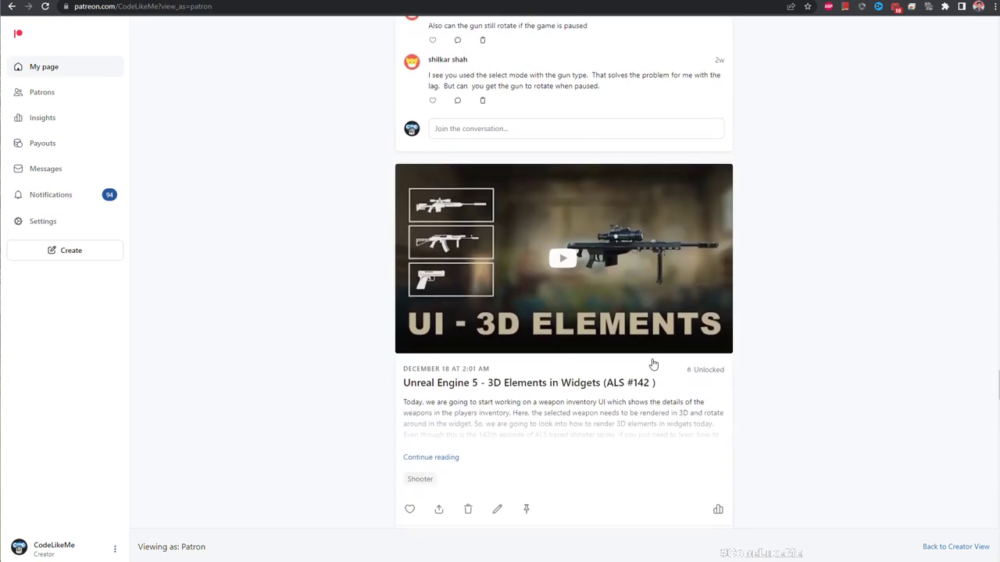
scroll(653, 364, "down", 15)
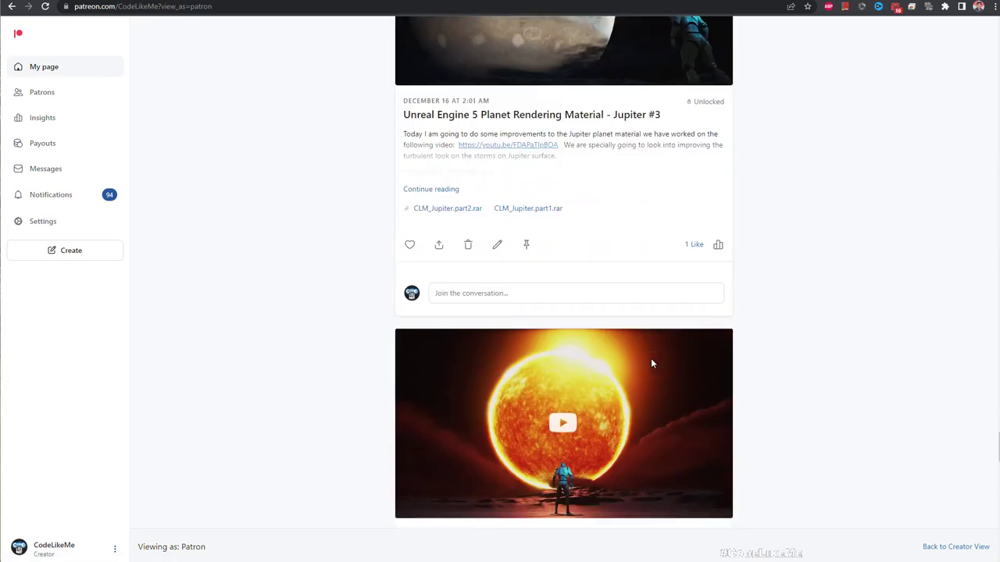
scroll(653, 365, "down", 6)
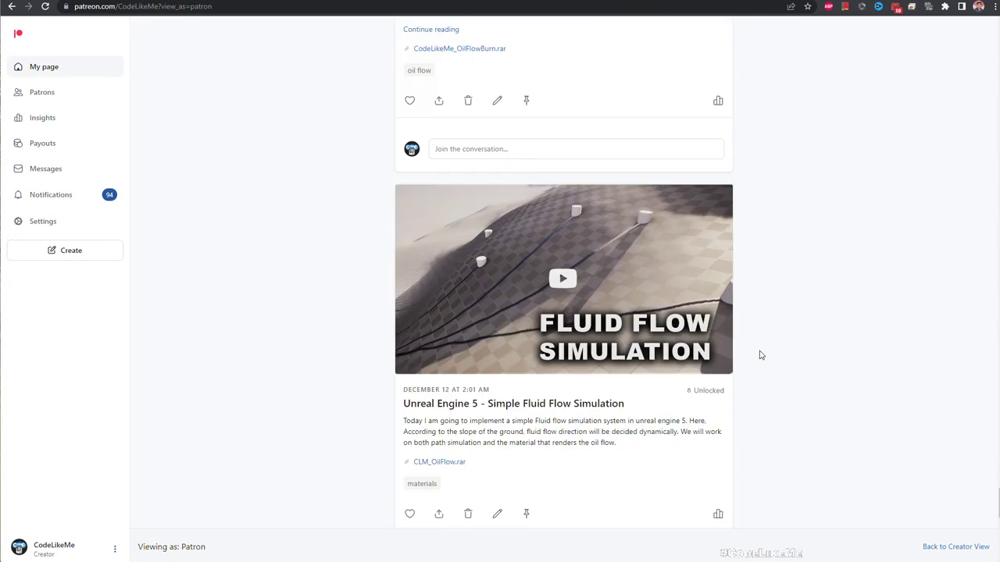